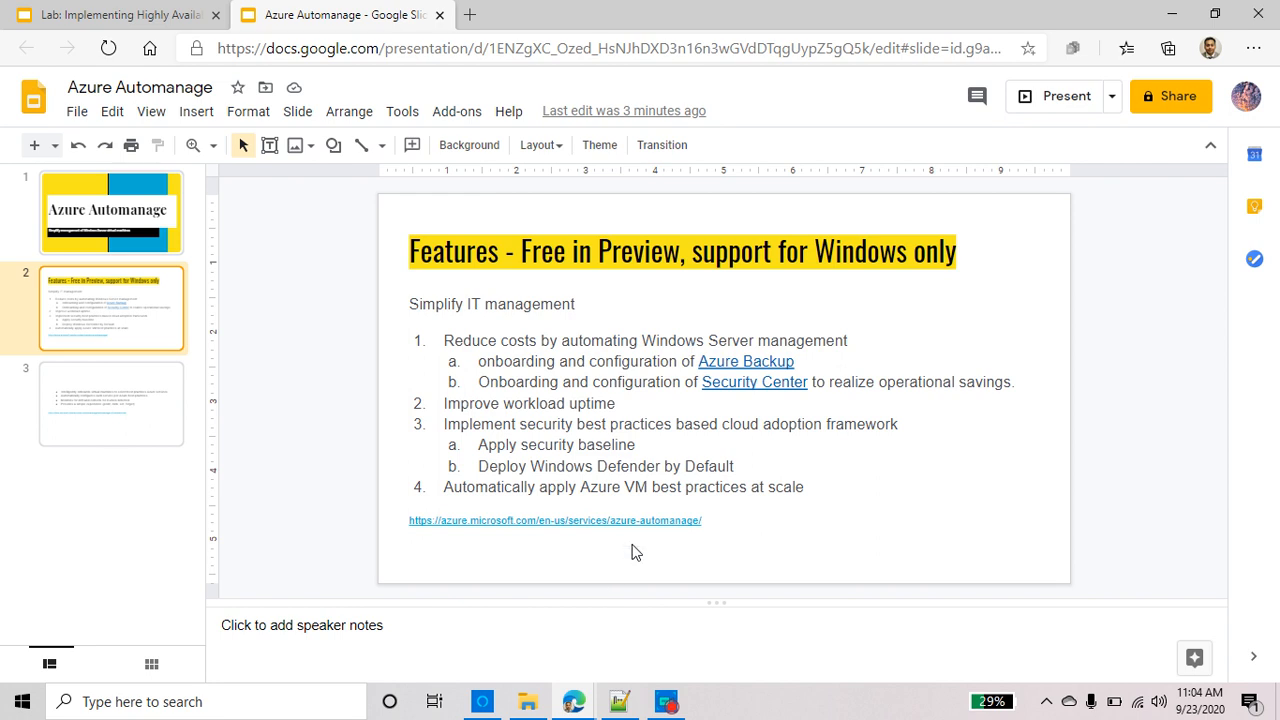
# Follow the Azure Automanage link on slide 2 to its product page in a new tab
pyautogui.click(510, 521)
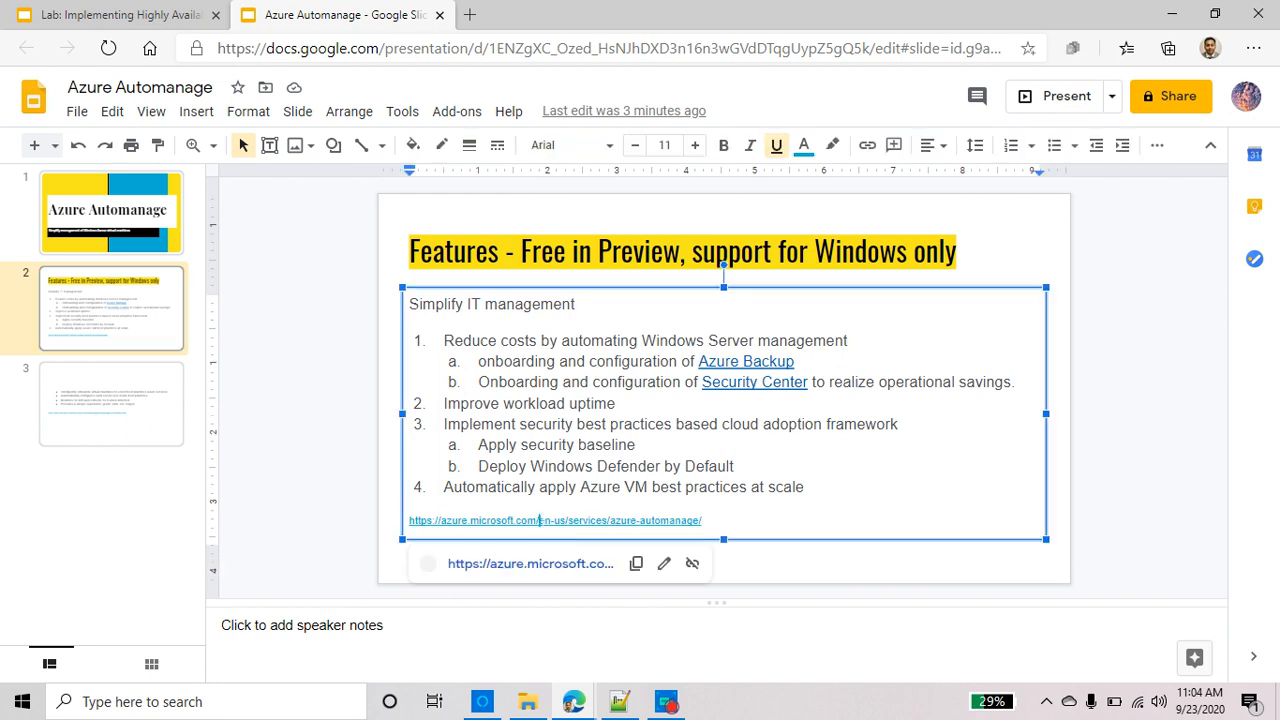
pyautogui.click(505, 564)
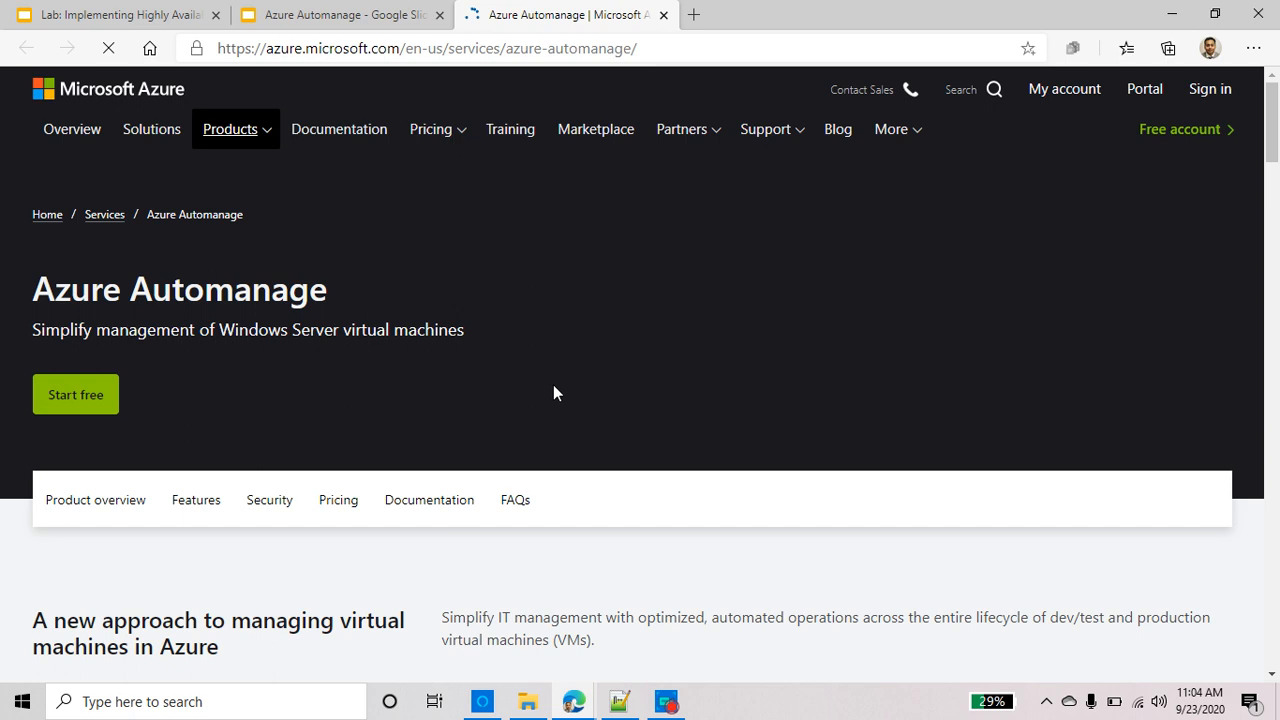
# Read down the Automanage overview and Features, highlighting 'Automatically apply Azure VM best practices'
pyautogui.scroll(-5, 443, 560)
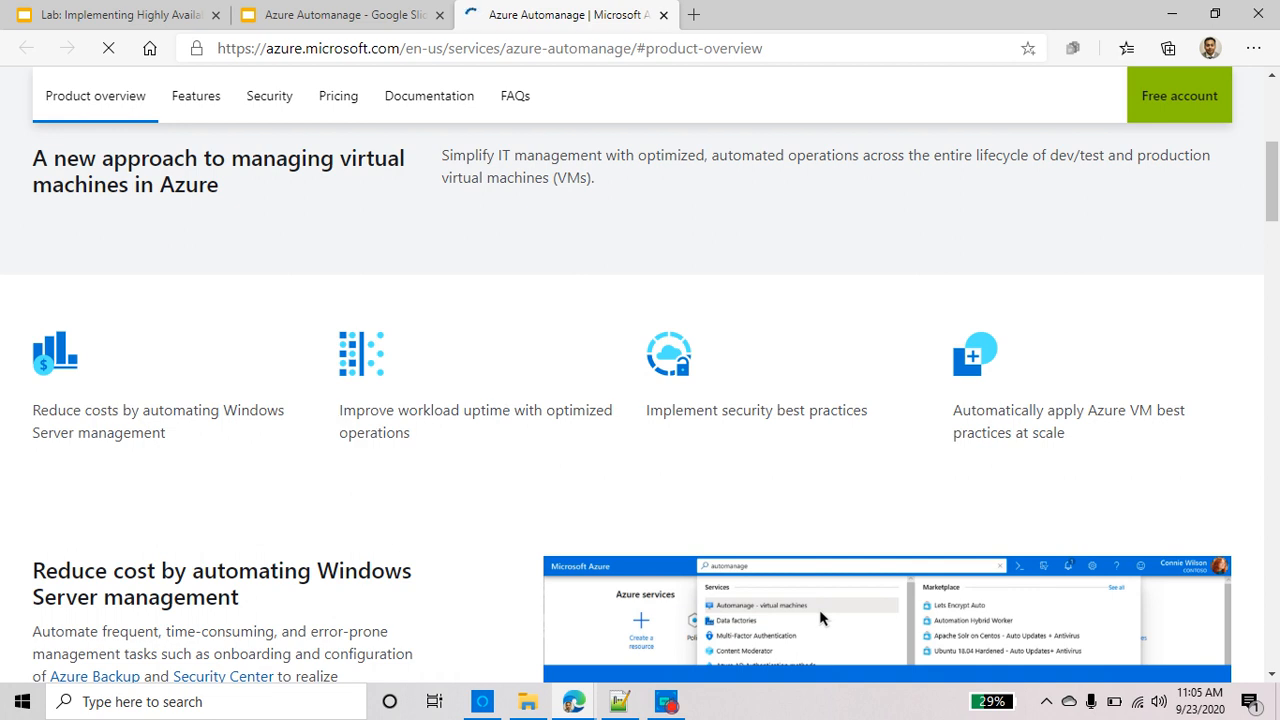
pyautogui.moveTo(642, 414); pyautogui.dragTo(1220, 434)
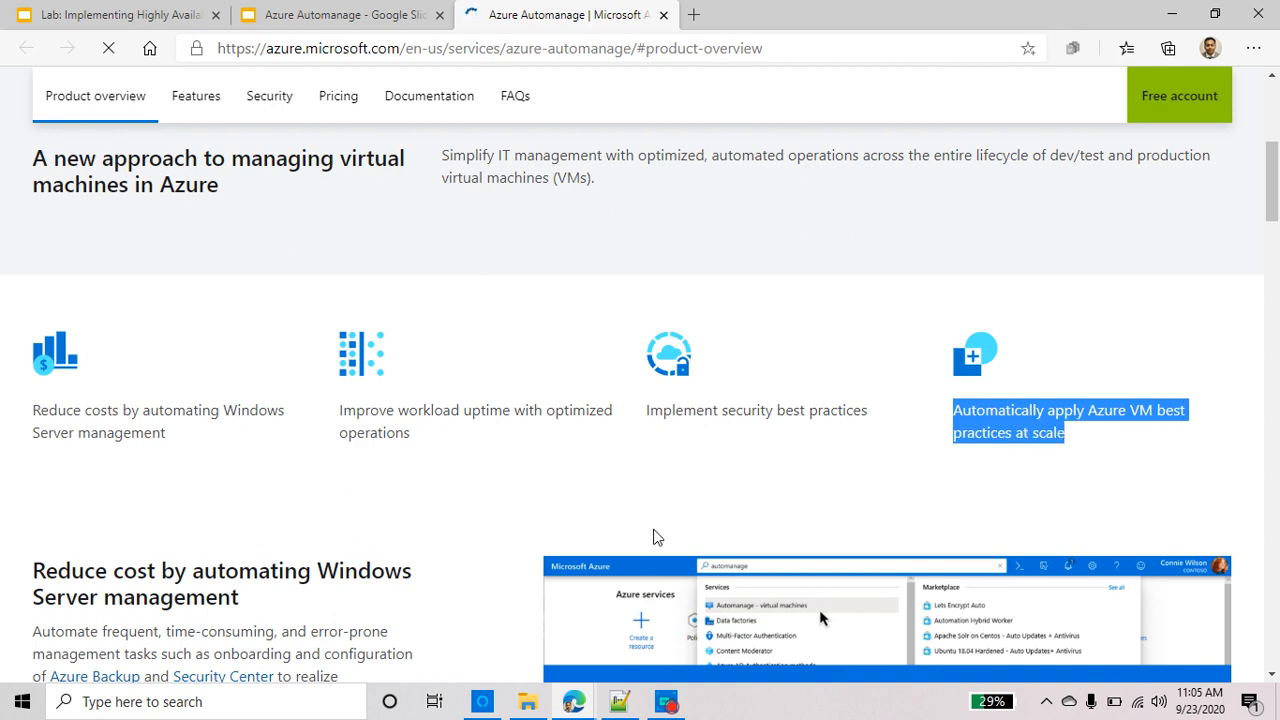
pyautogui.scroll(-4, 243, 474)
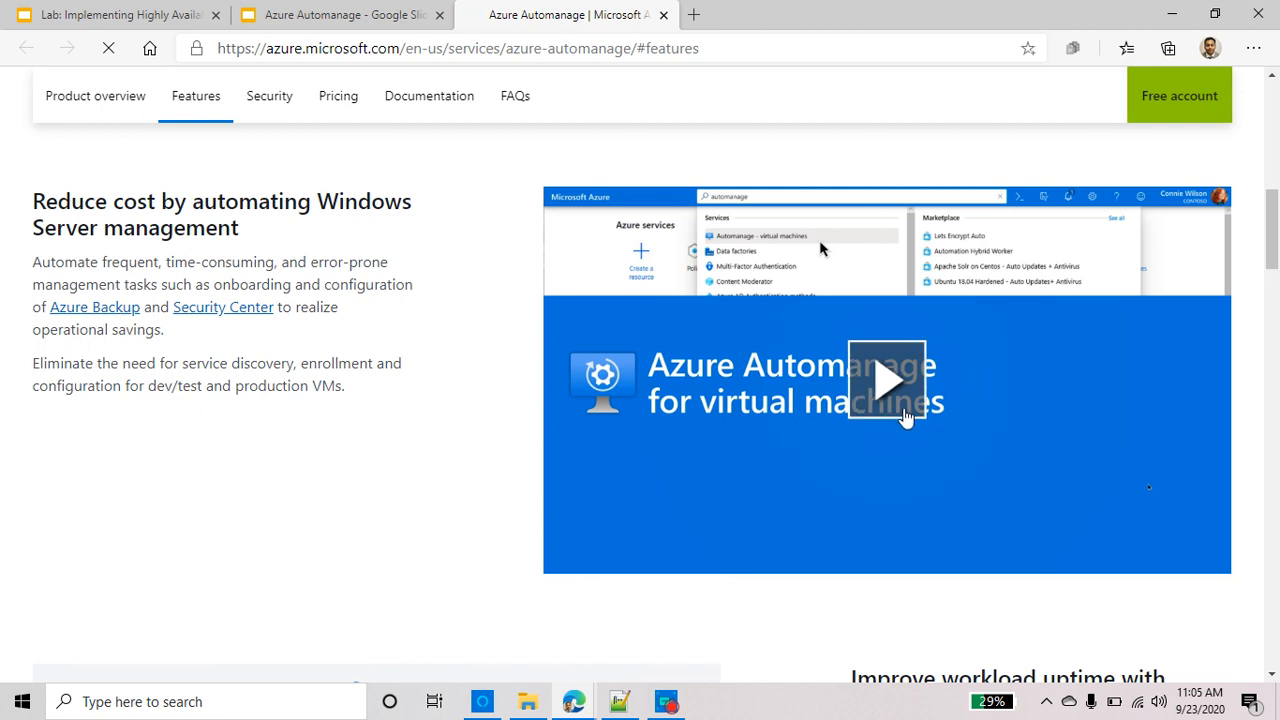
pyautogui.scroll(-5, 894, 443)
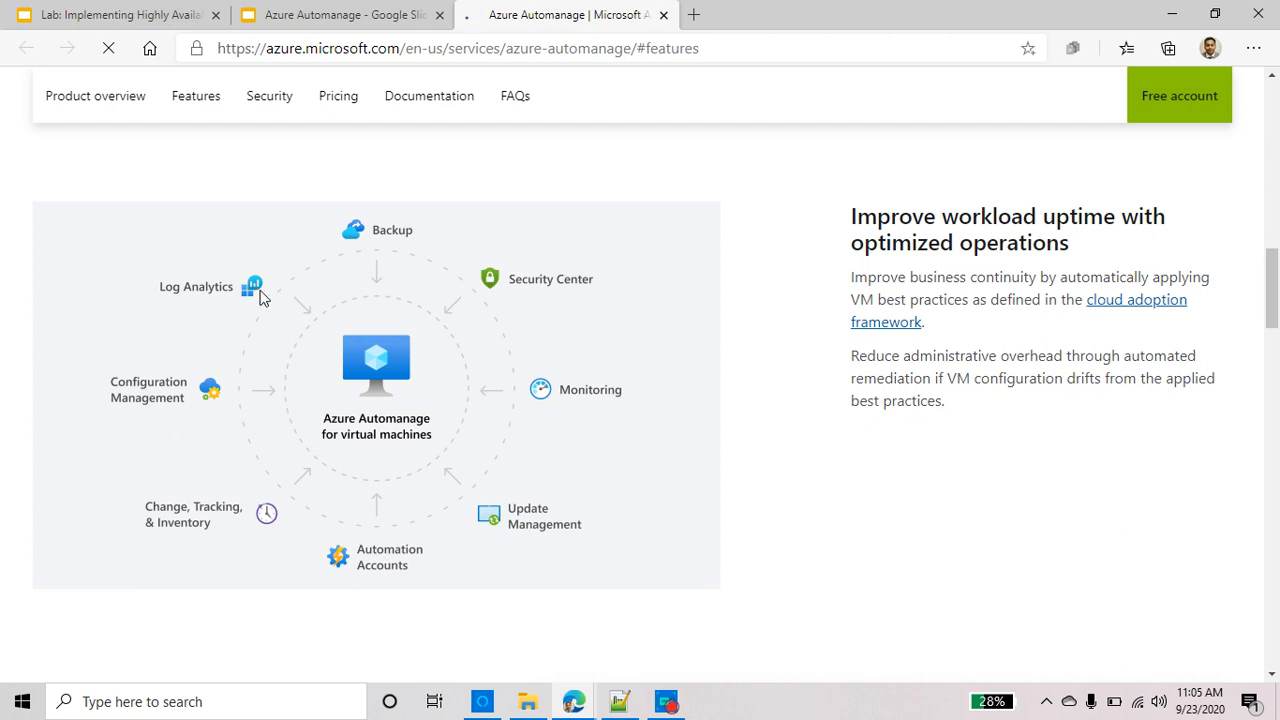
pyautogui.scroll(-1, 257, 302)
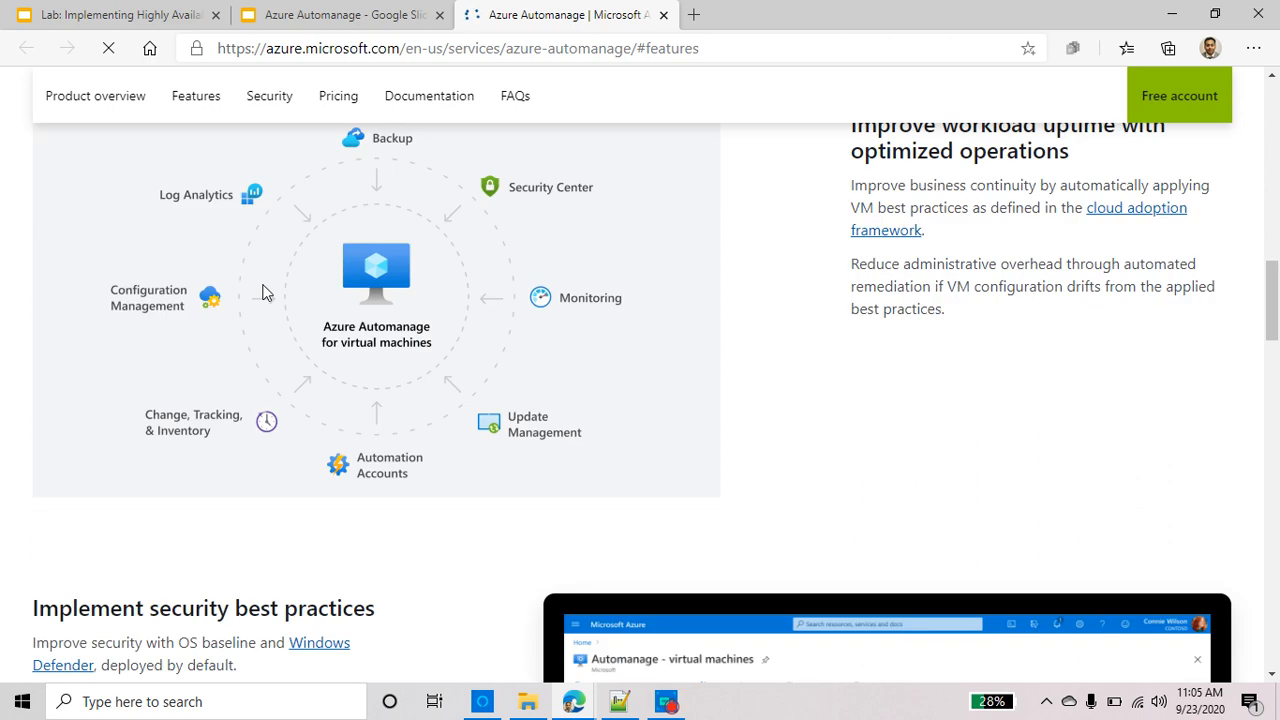
pyautogui.scroll(-3, 263, 297)
pyautogui.scroll(-1, 265, 302)
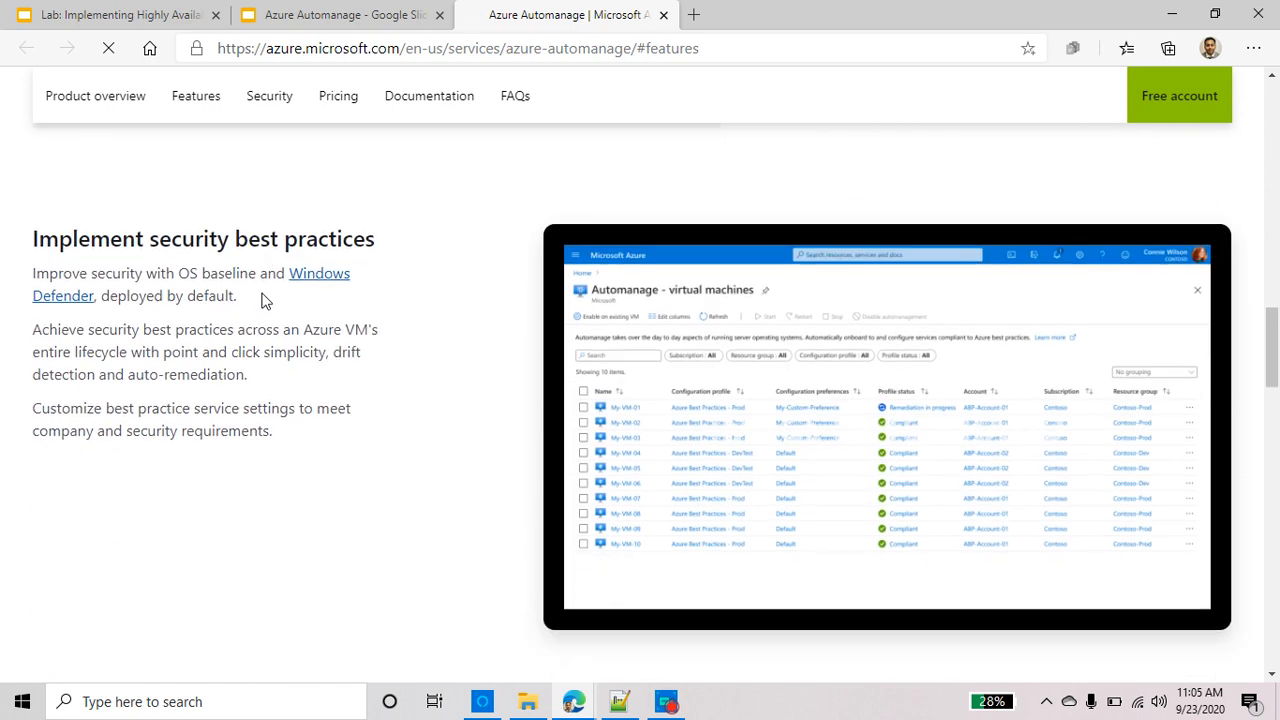
# Highlight the security best practices heading and the 'Azure Automanage preview is free' pricing line
pyautogui.tripleClick(196, 232)
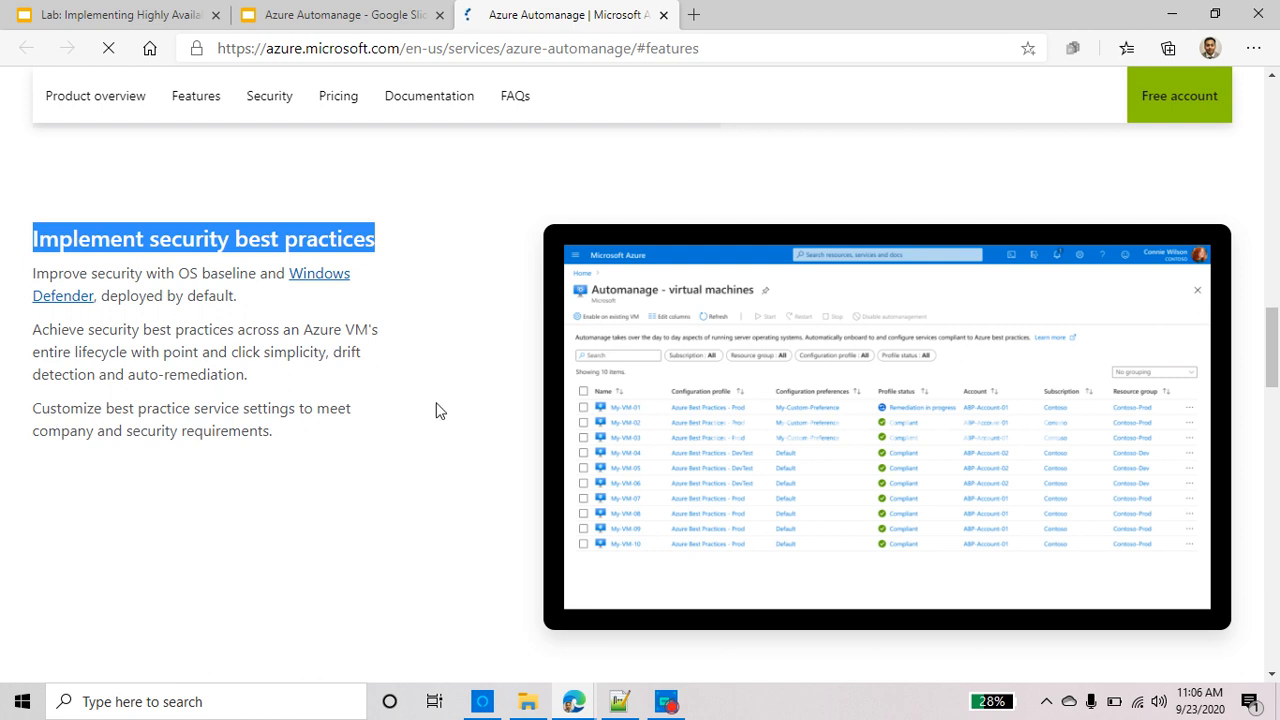
pyautogui.scroll(-3, 437, 409)
pyautogui.scroll(-10, 436, 412)
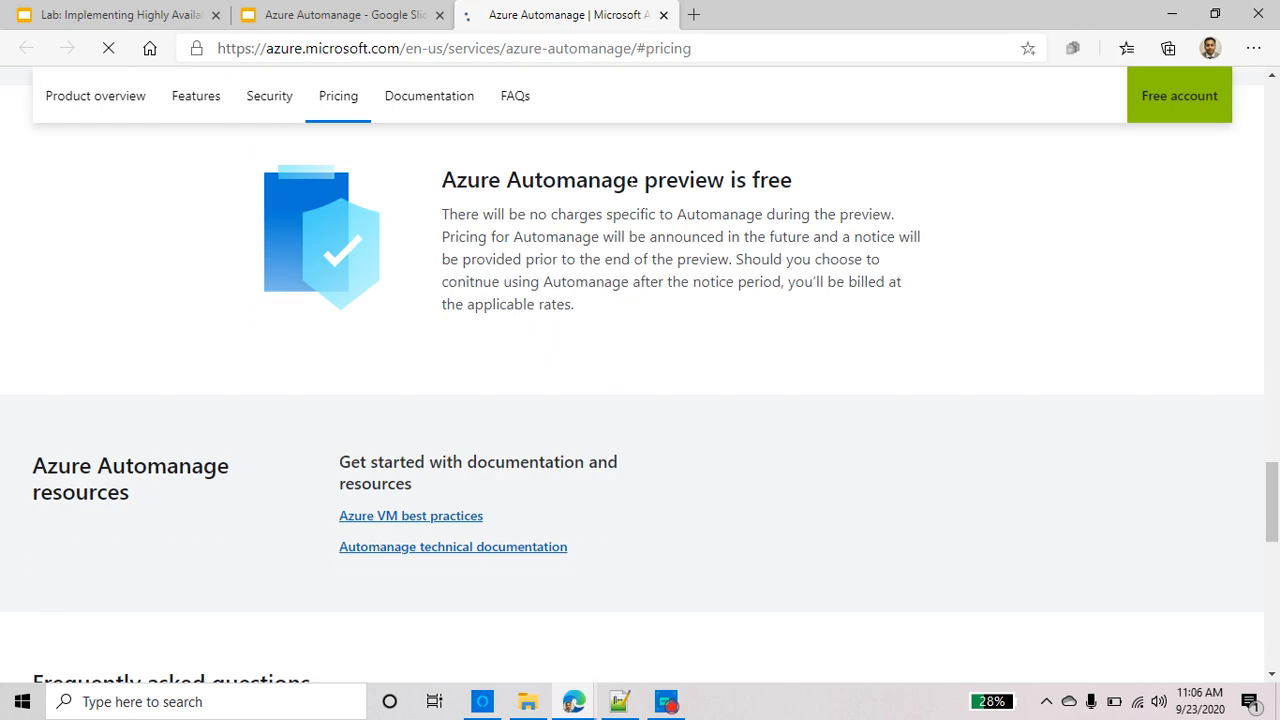
pyautogui.tripleClick(632, 180)
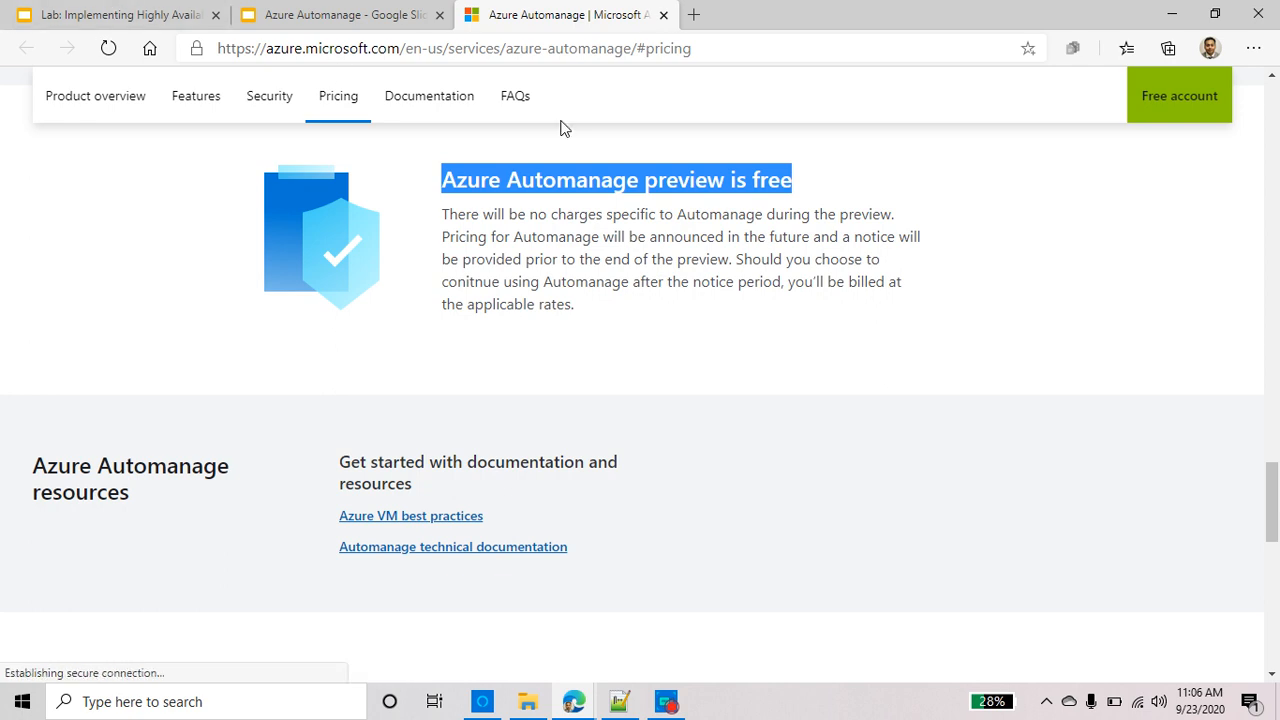
pyautogui.hotkey('alt', 'Tab')
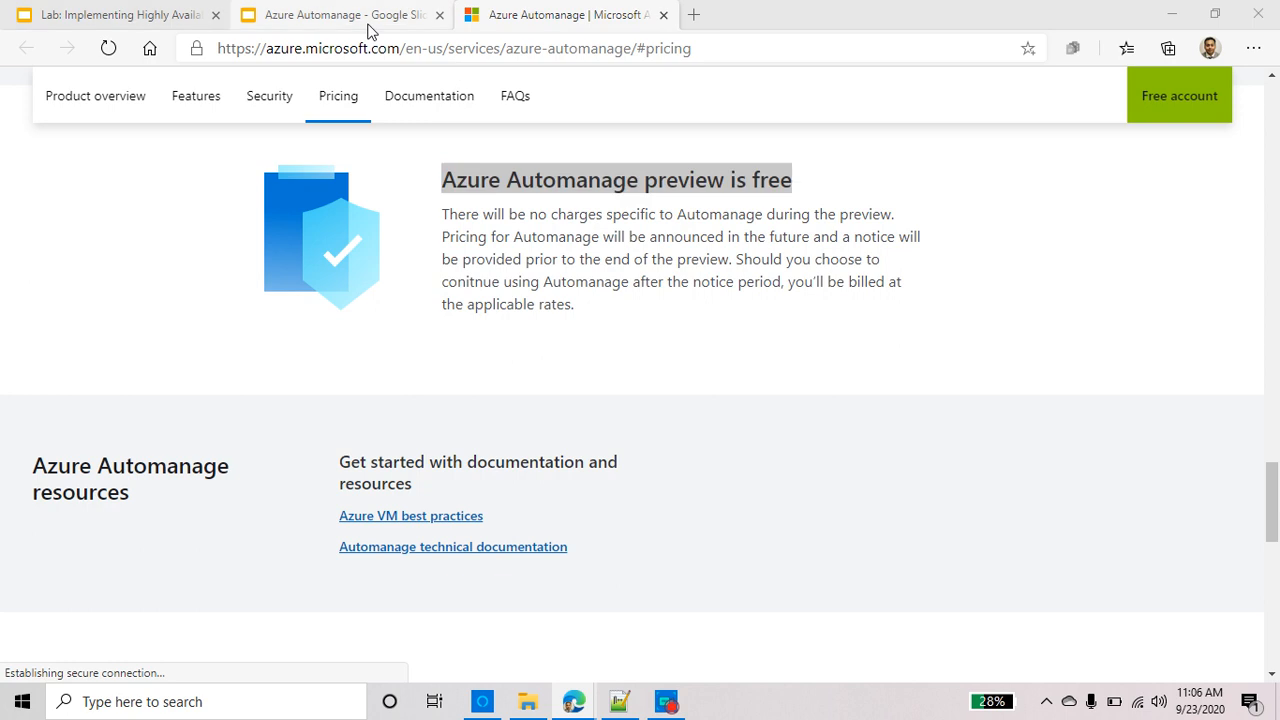
pyautogui.hotkey('alt', 'Tab')
pyautogui.hotkey('alt', 'Tab')
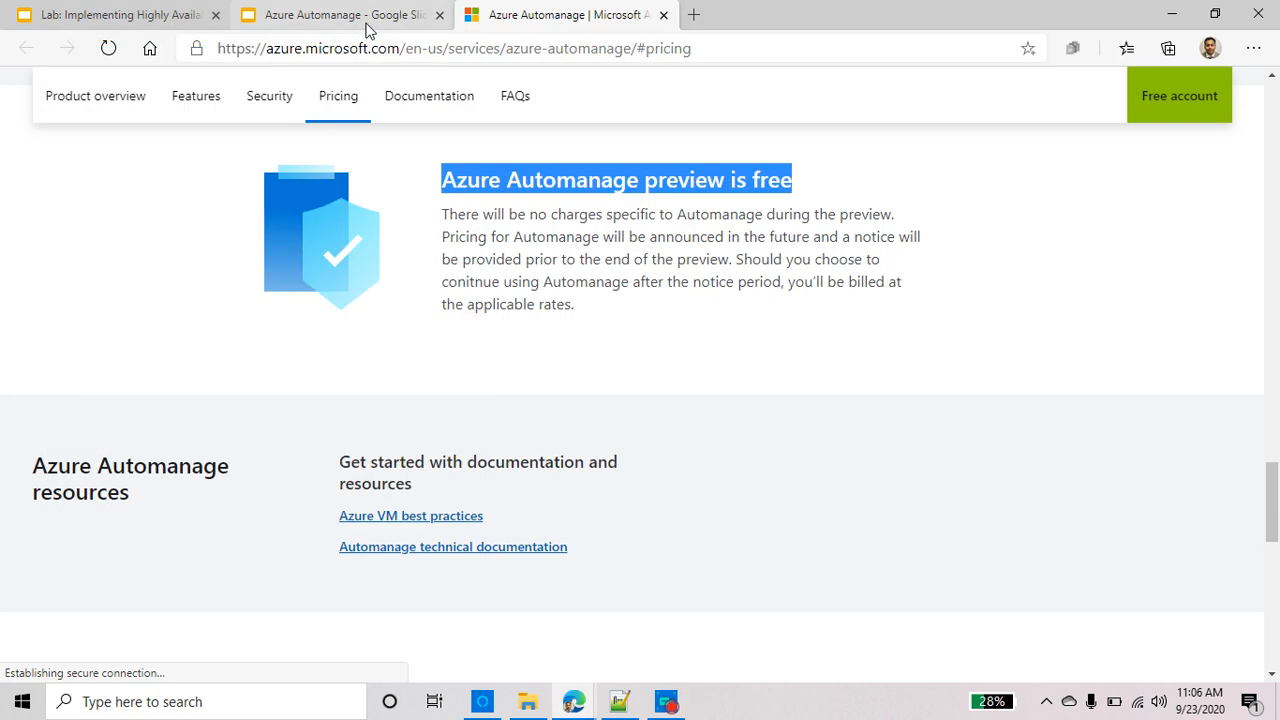
# Close the Automanage tab and load portal.azure.com in a new tab
pyautogui.click(663, 15)
pyautogui.click(469, 14)
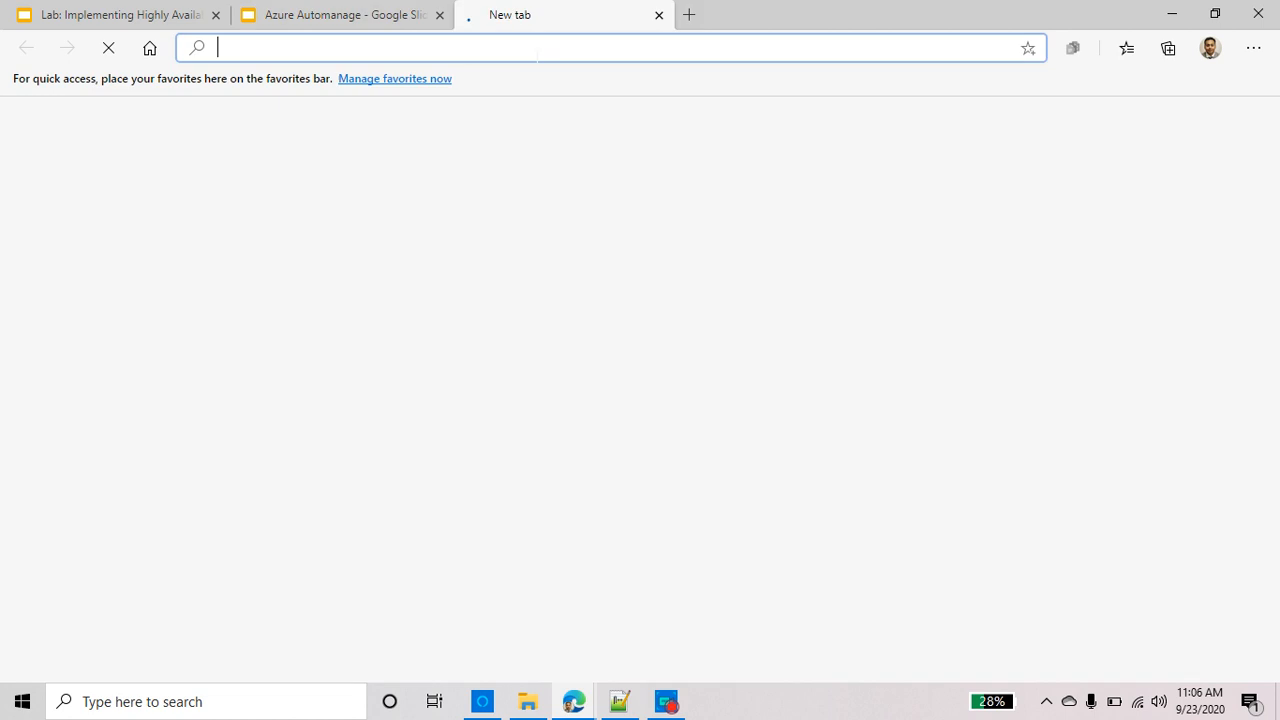
pyautogui.write('az')
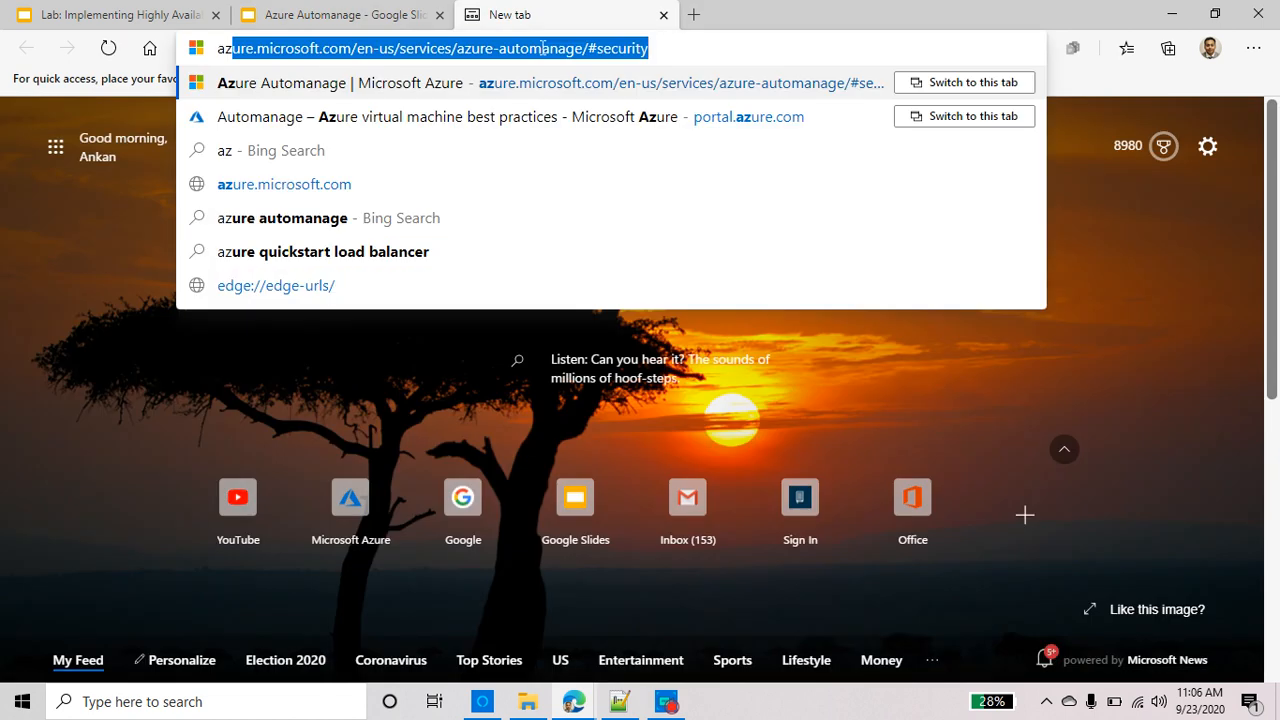
pyautogui.press('BackSpace')
pyautogui.press('BackSpace')
pyautogui.press('BackSpace')
pyautogui.write('p')
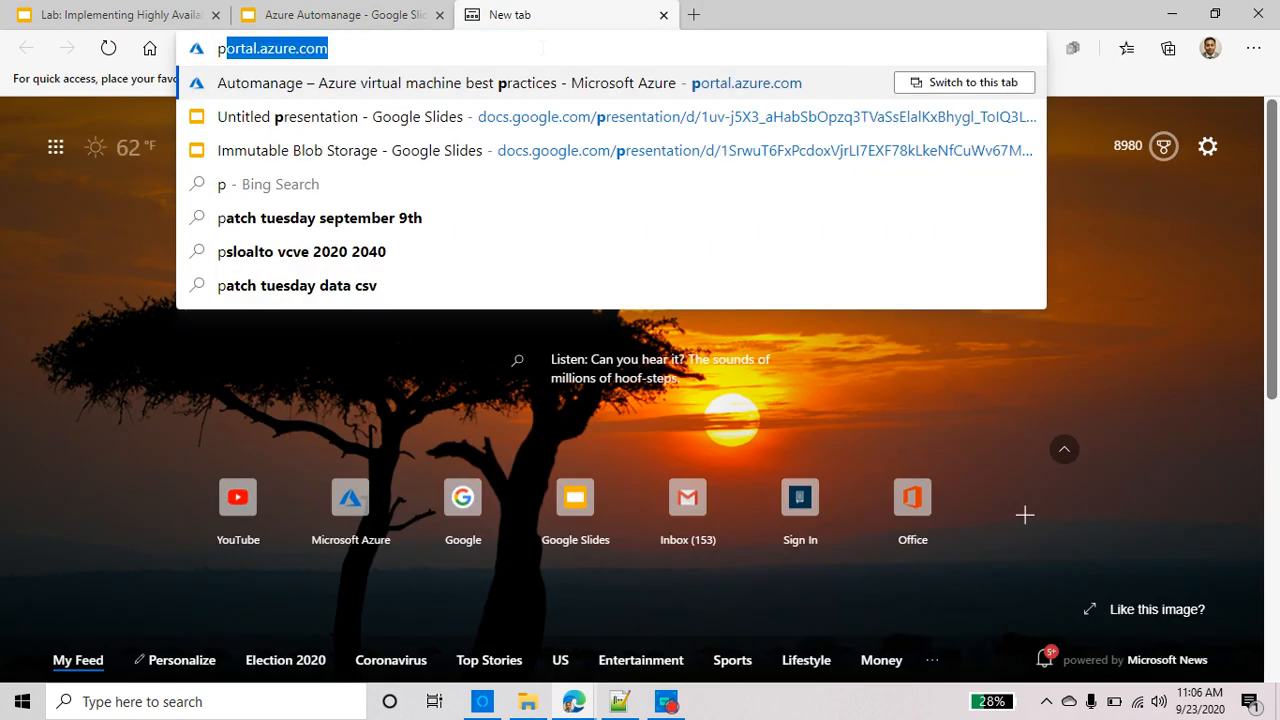
pyautogui.write('ortal')
pyautogui.press('Return')
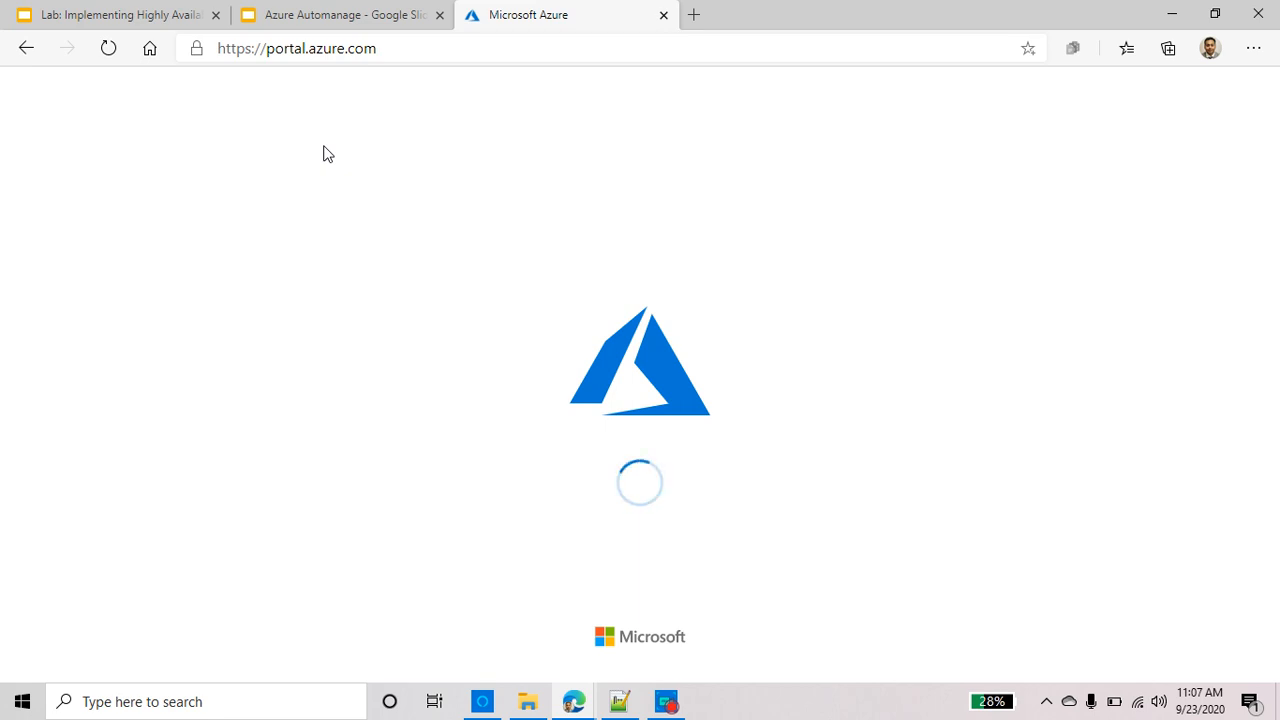
# Search the portal for 'automa' and open Automanage – Azure virtual machine best practices
pyautogui.click(673, 707)
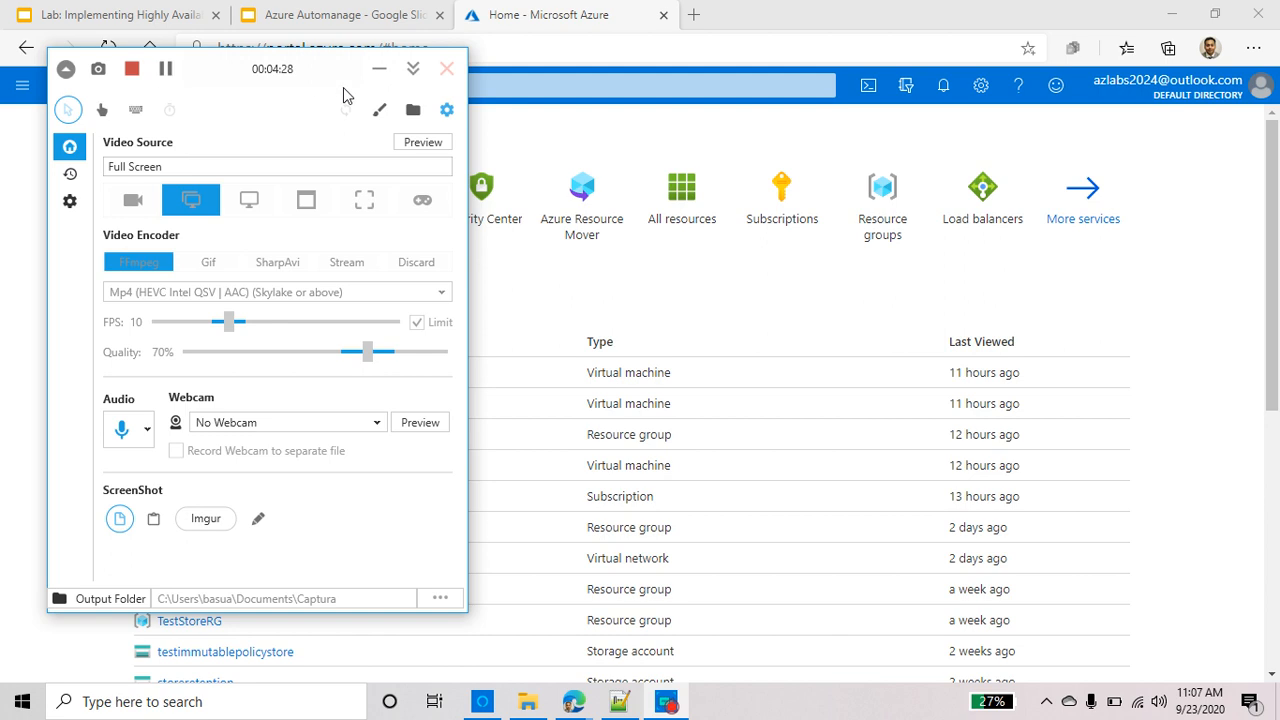
pyautogui.click(380, 70)
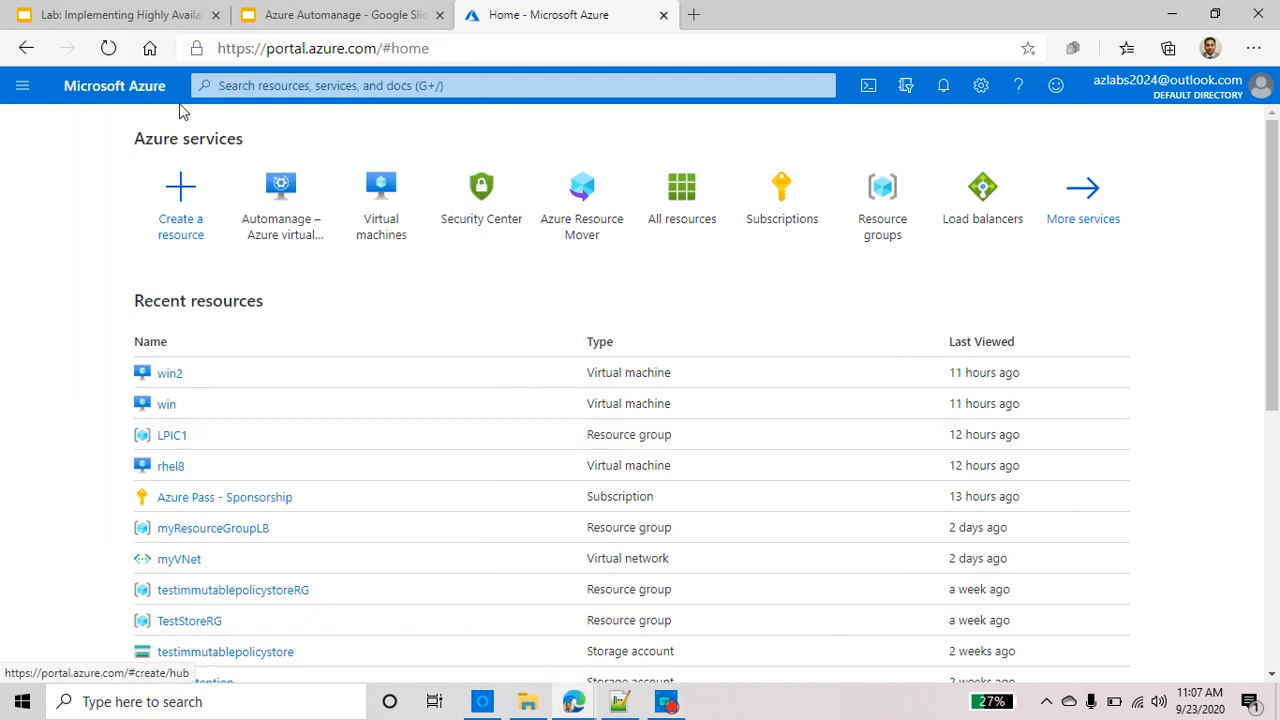
pyautogui.click(270, 85)
pyautogui.write('atu')
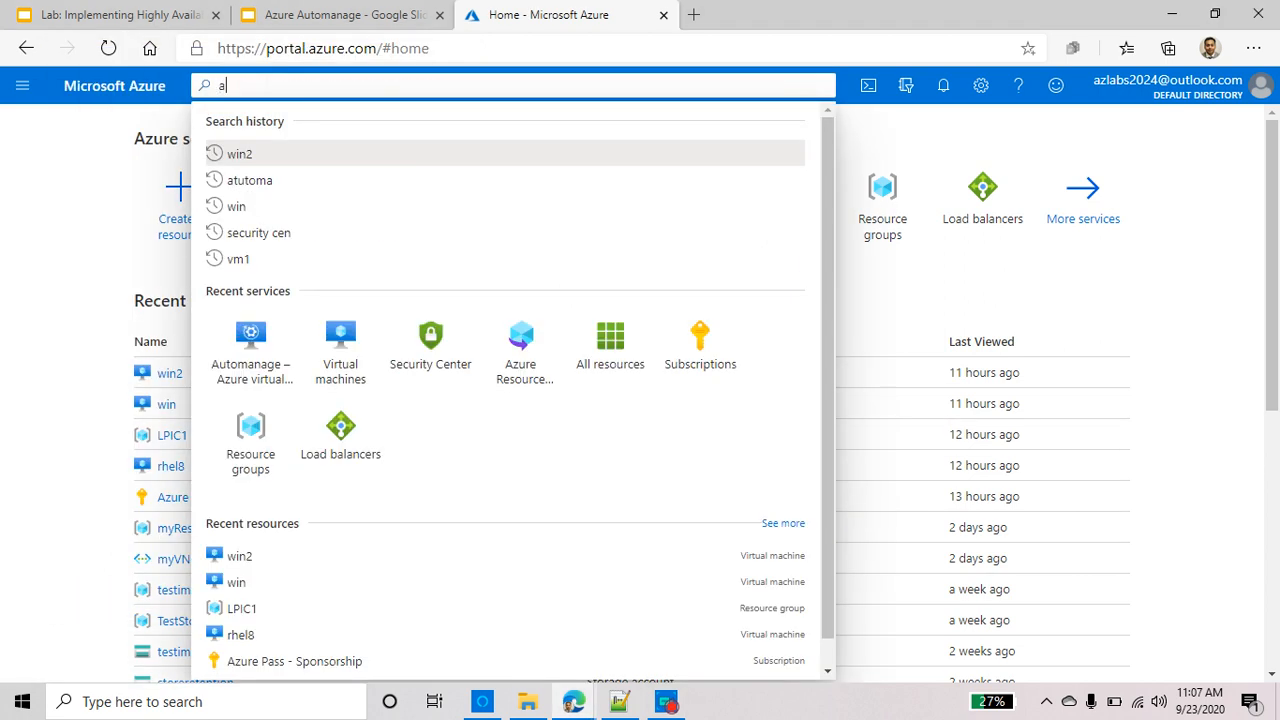
pyautogui.press('BackSpace')
pyautogui.press('BackSpace')
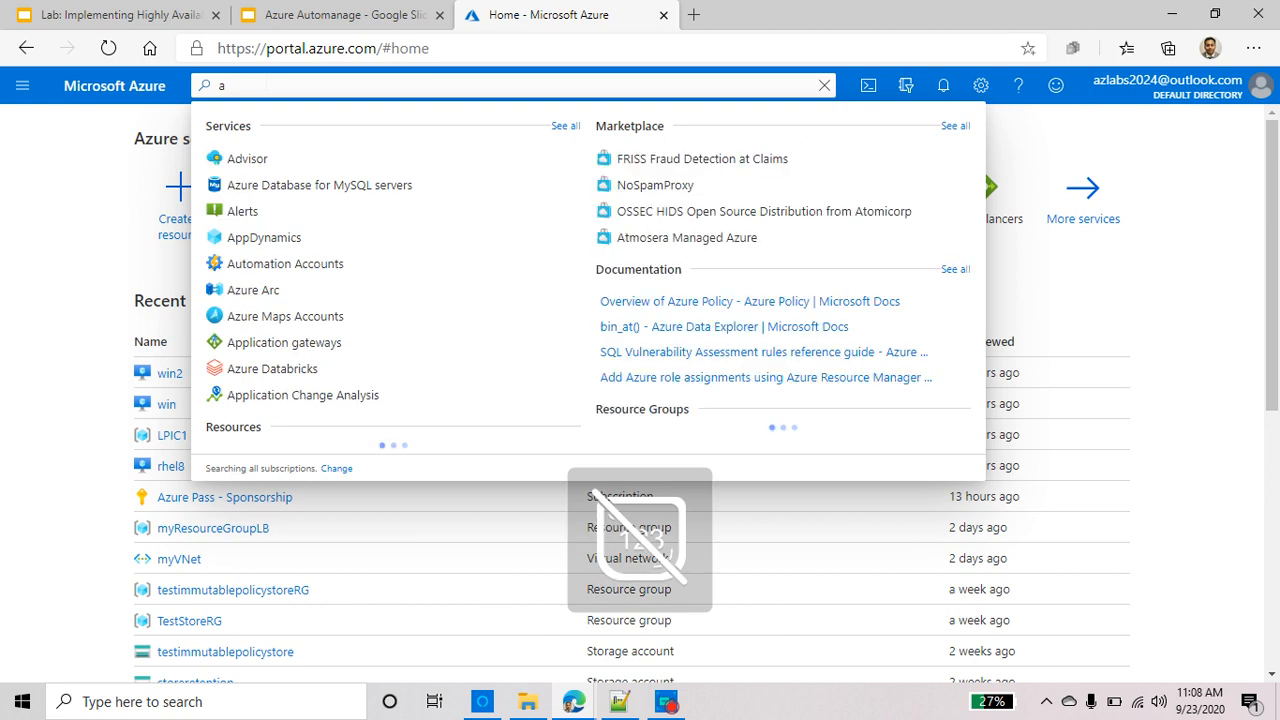
pyautogui.write('uto')
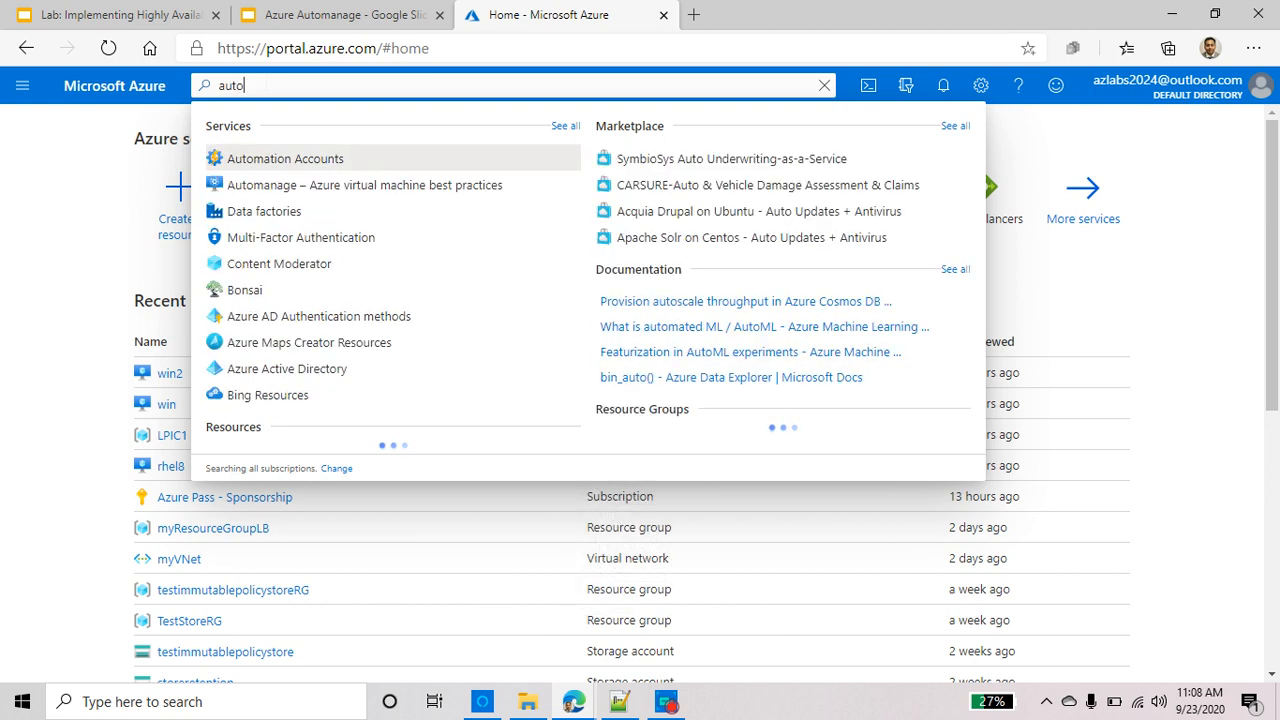
pyautogui.write('ma')
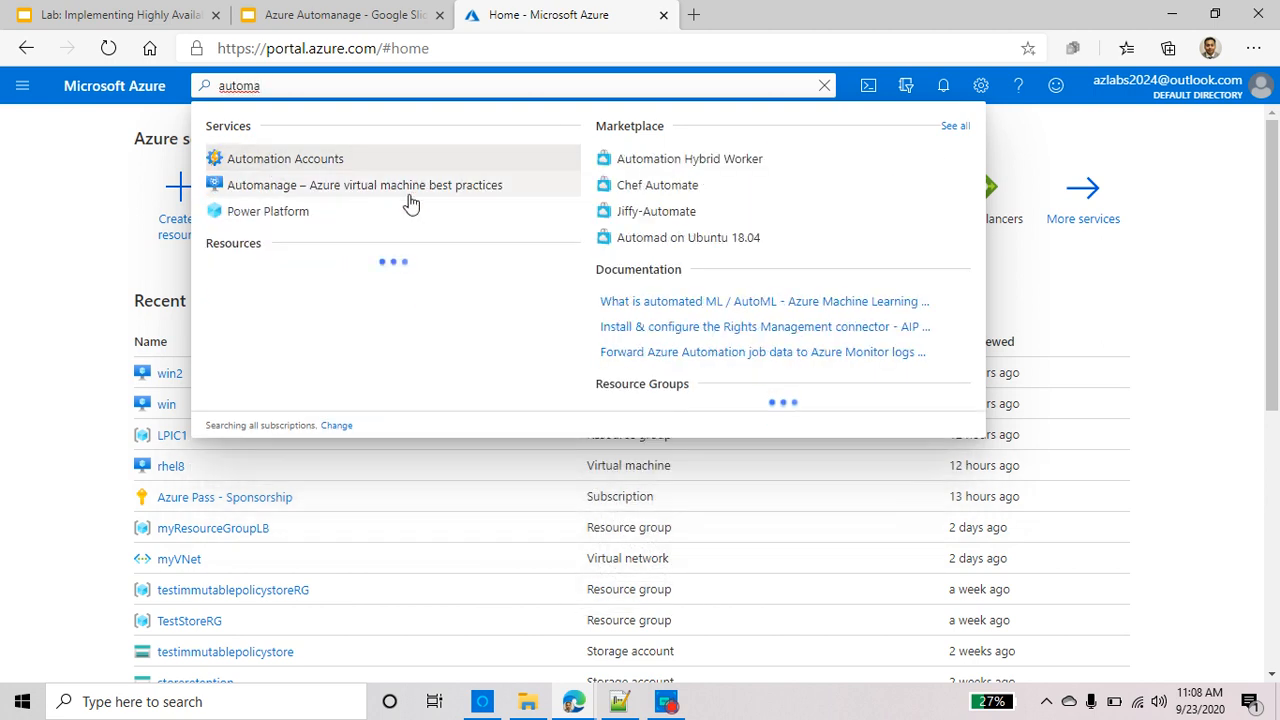
pyautogui.click(474, 192)
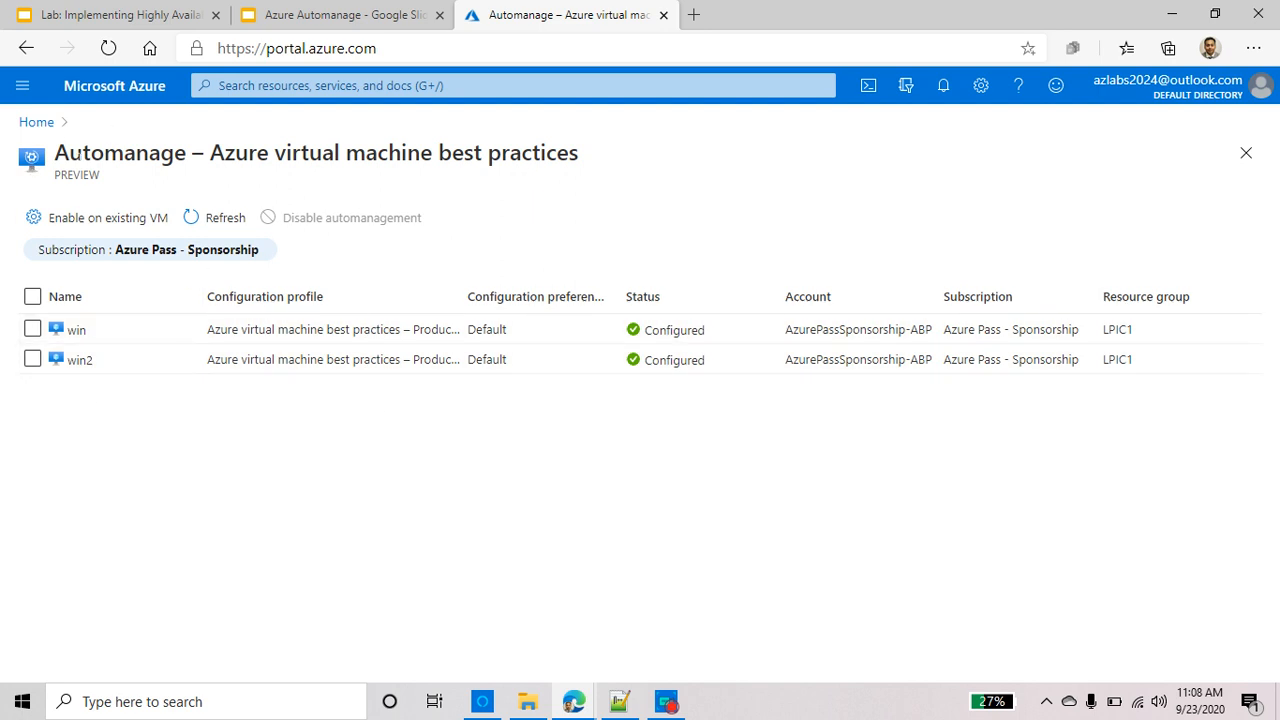
# Find the win virtual machine through the vm search and stop it
pyautogui.click(300, 86)
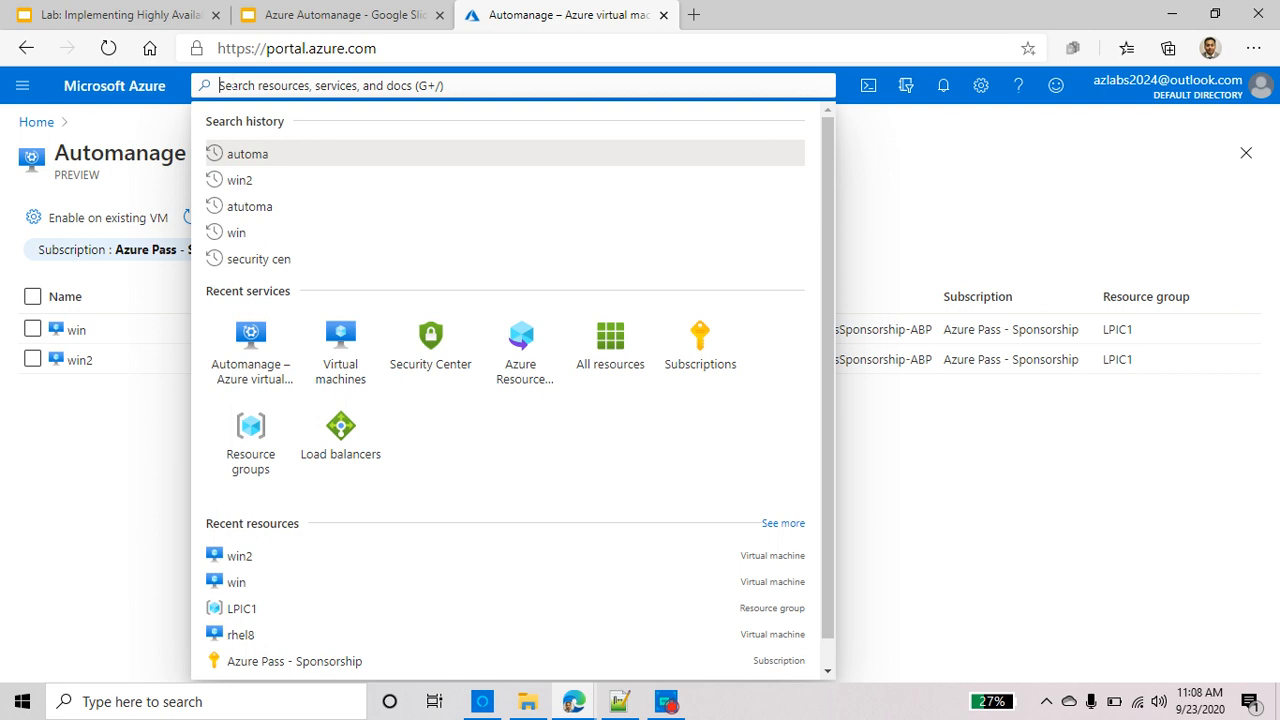
pyautogui.write('vm')
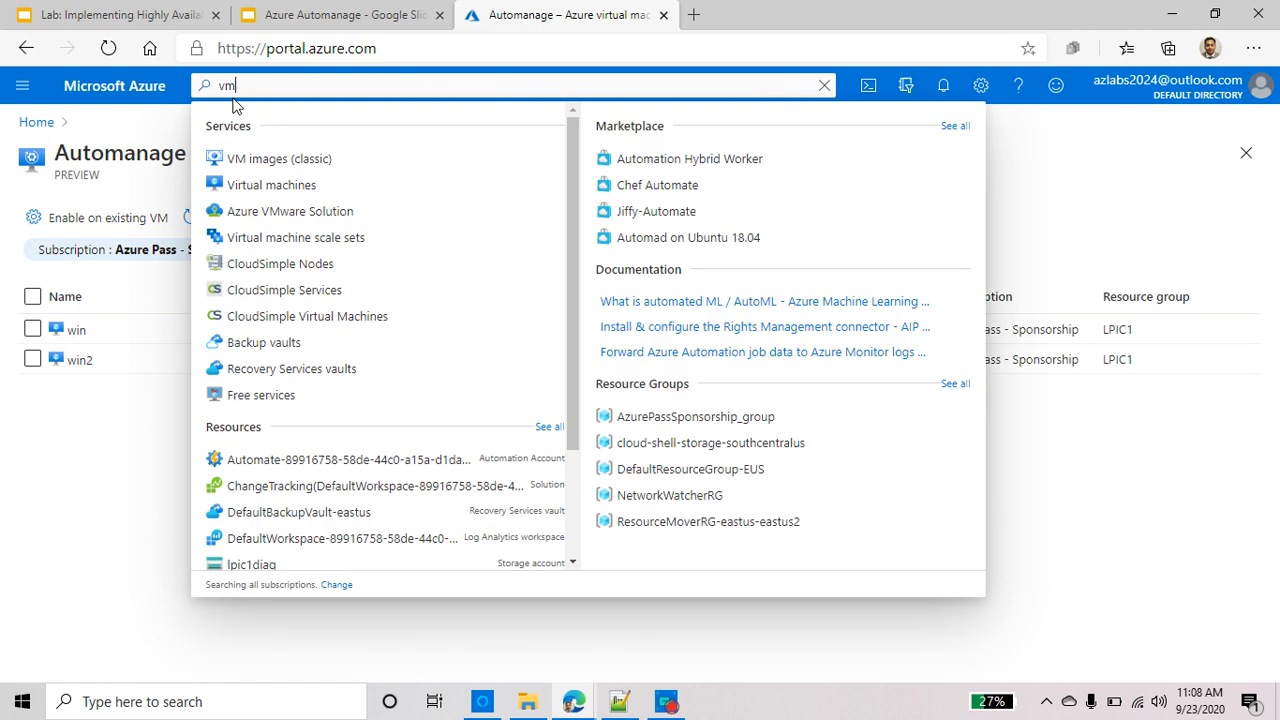
pyautogui.click(271, 185)
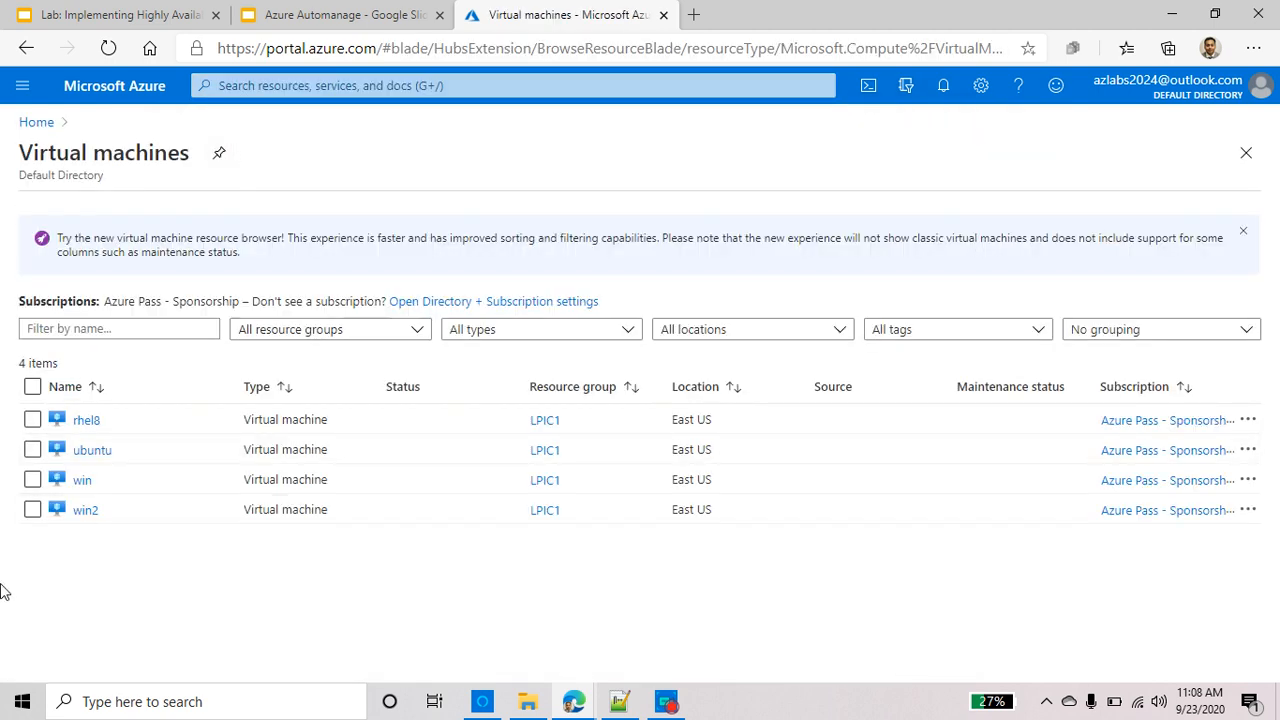
pyautogui.click(33, 481)
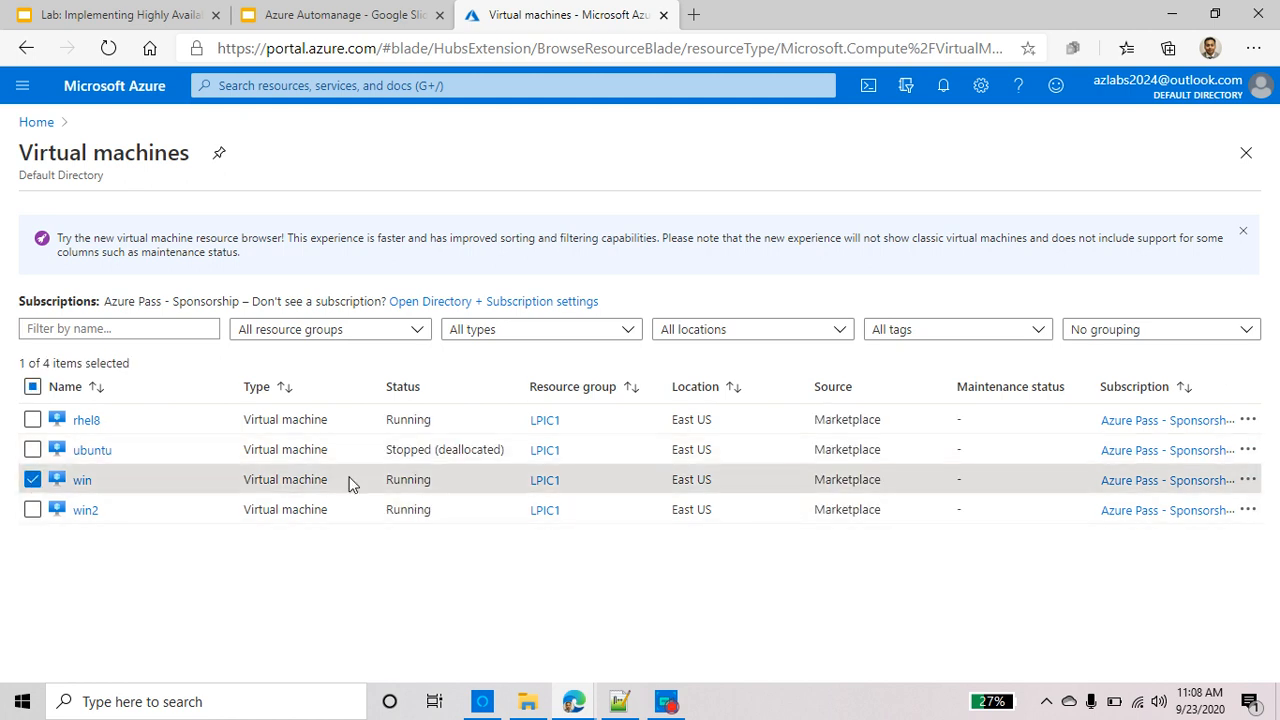
pyautogui.click(84, 481)
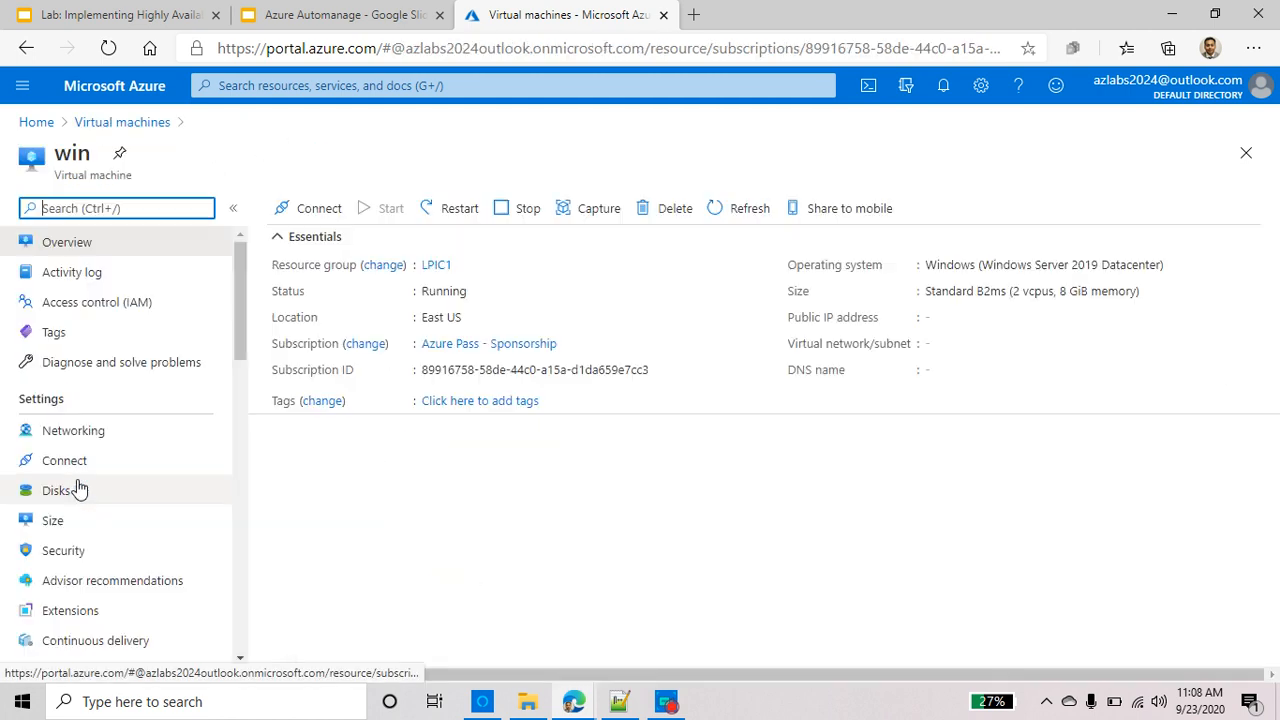
pyautogui.click(528, 208)
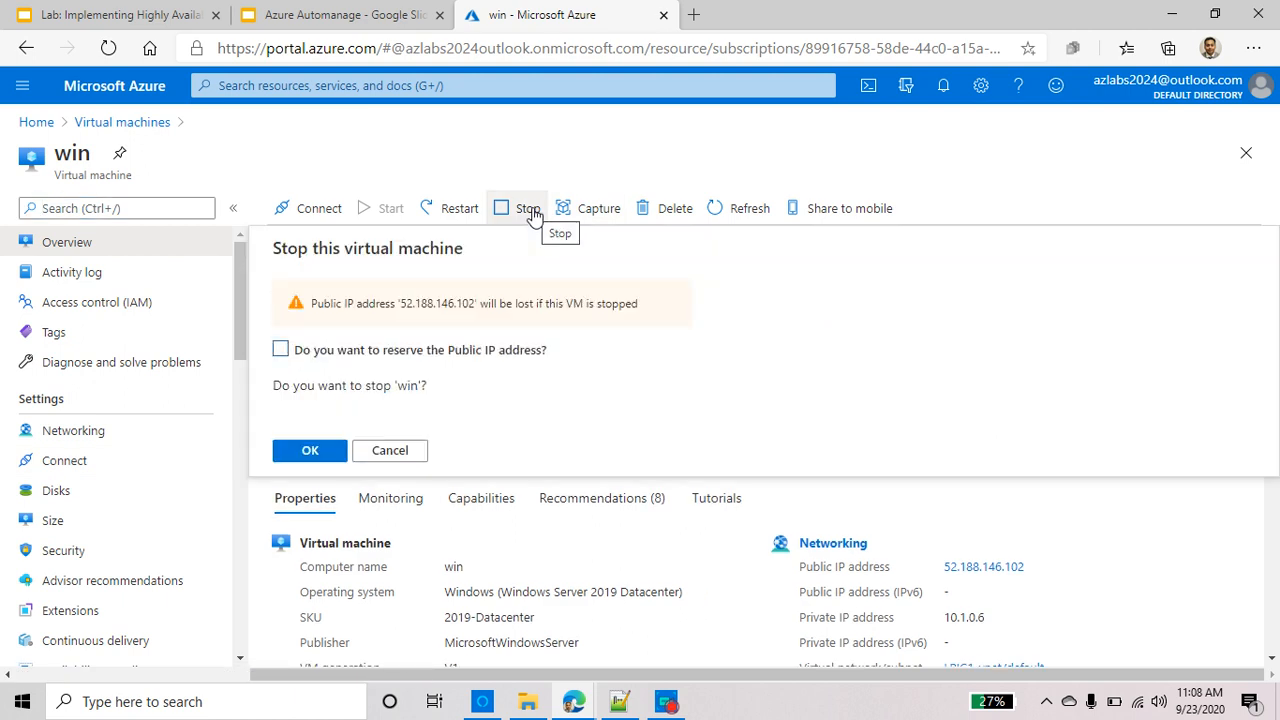
pyautogui.click(311, 456)
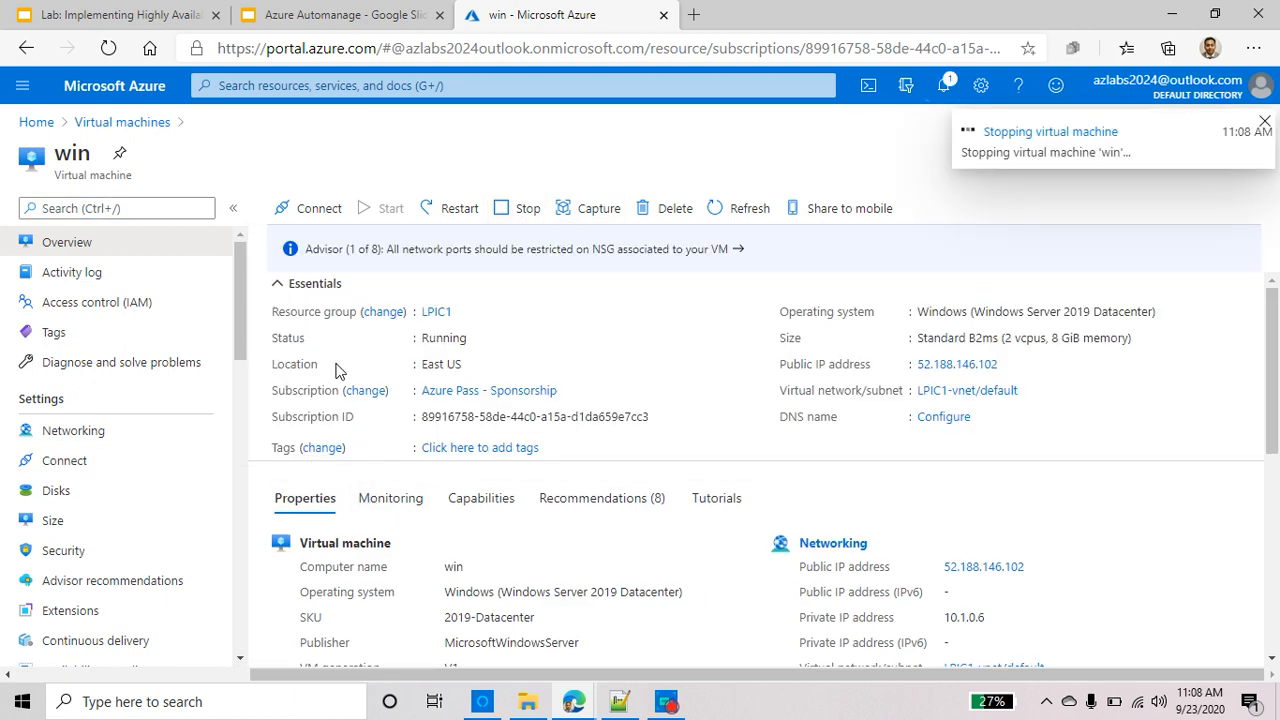
pyautogui.click(146, 124)
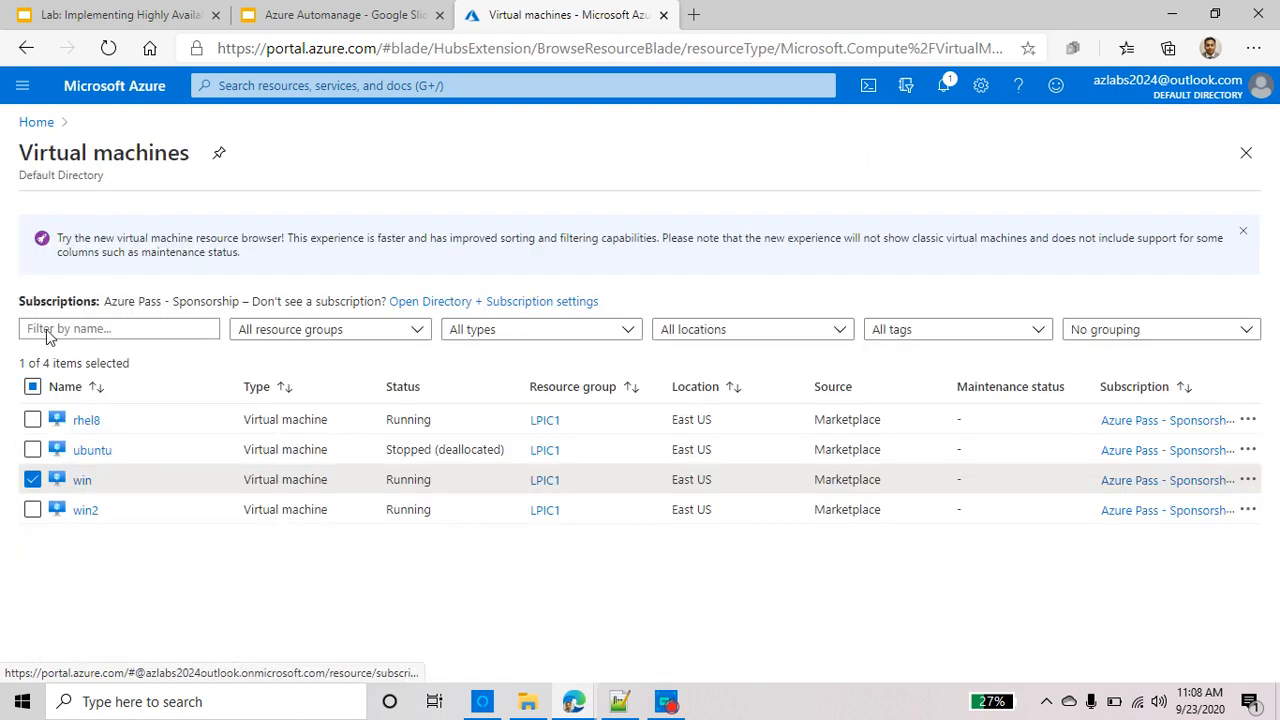
# Start creating a new virtual machine from the Virtual machines list's Add menu
pyautogui.click(59, 210)
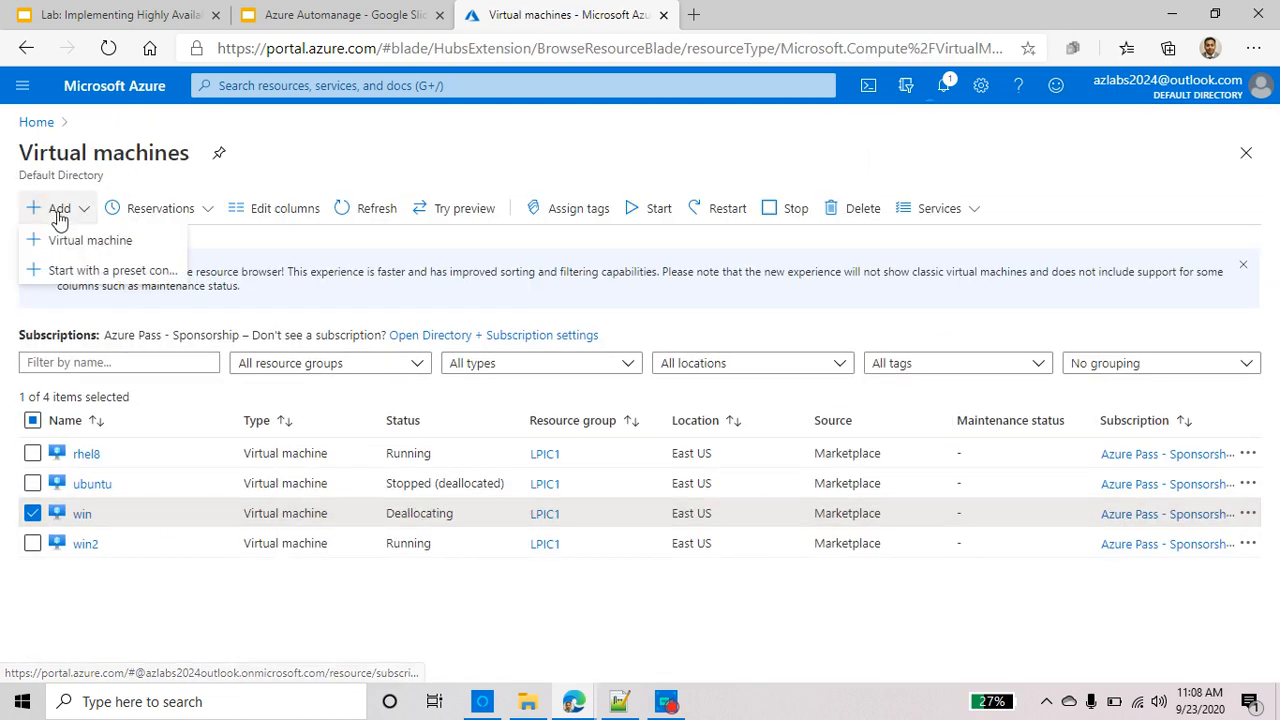
pyautogui.click(90, 248)
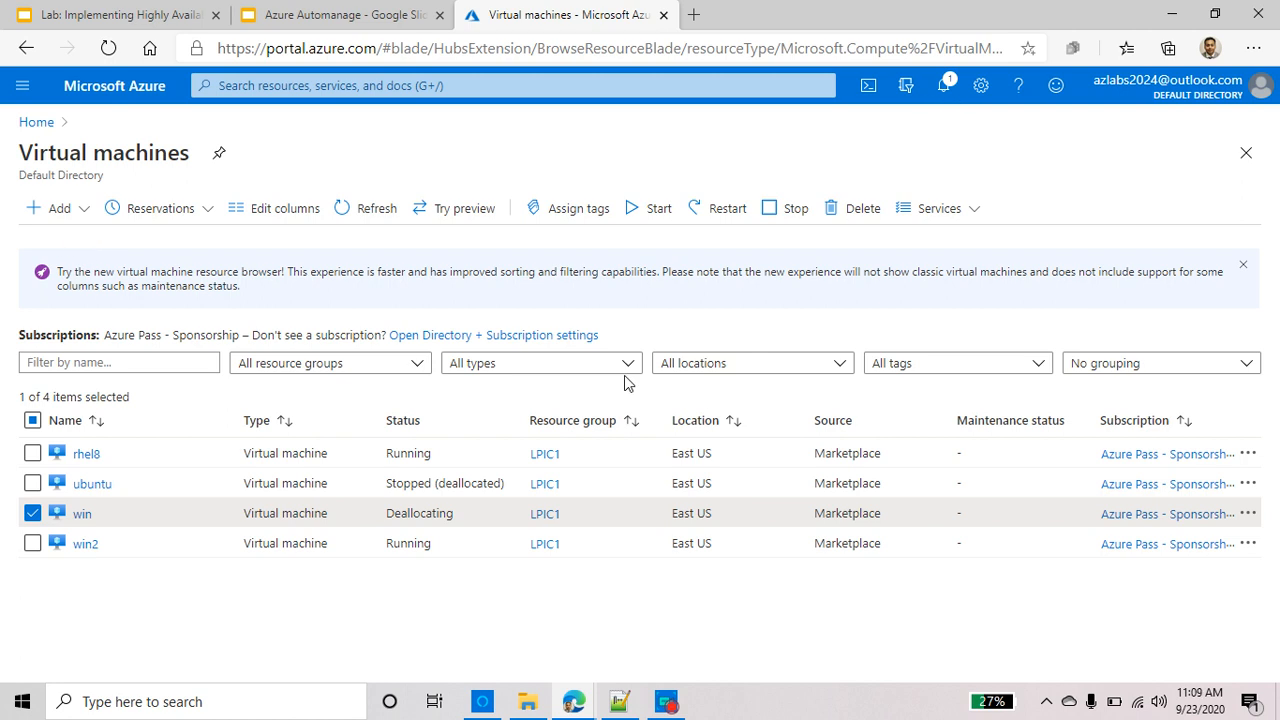
pyautogui.click(54, 208)
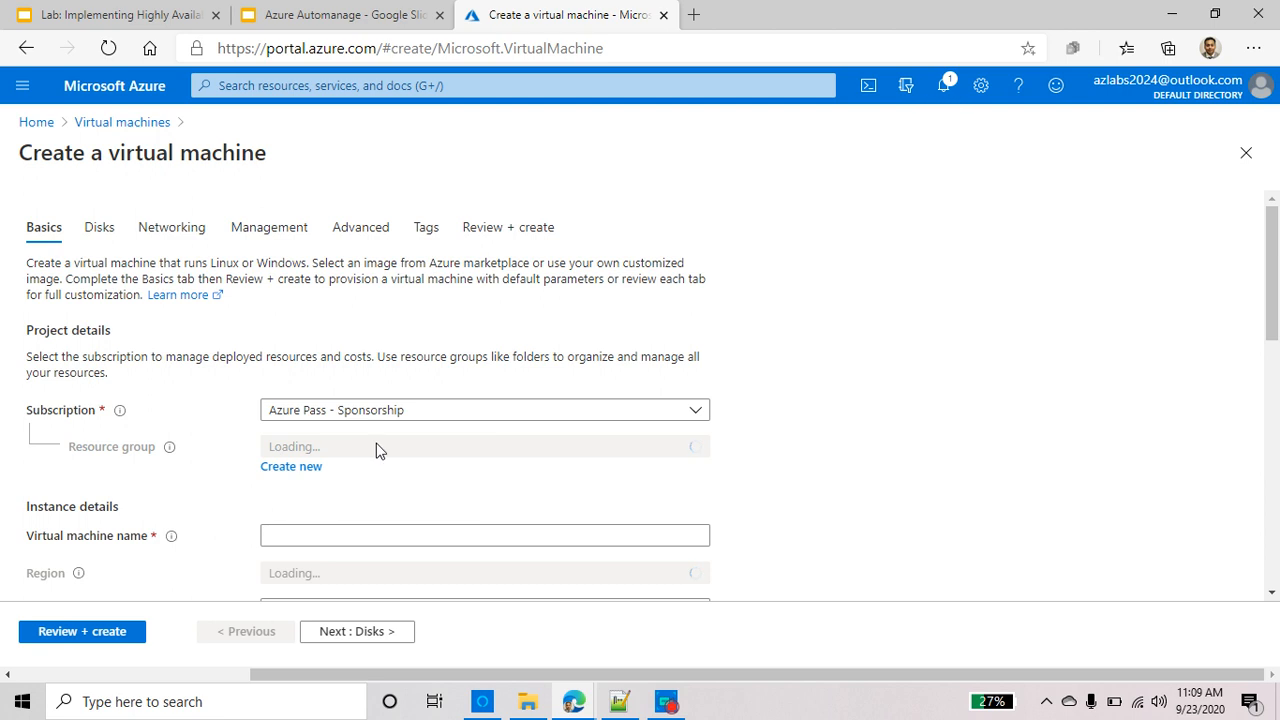
# Name the new VM win3 and place it in resource group LPIC1
pyautogui.click(300, 536)
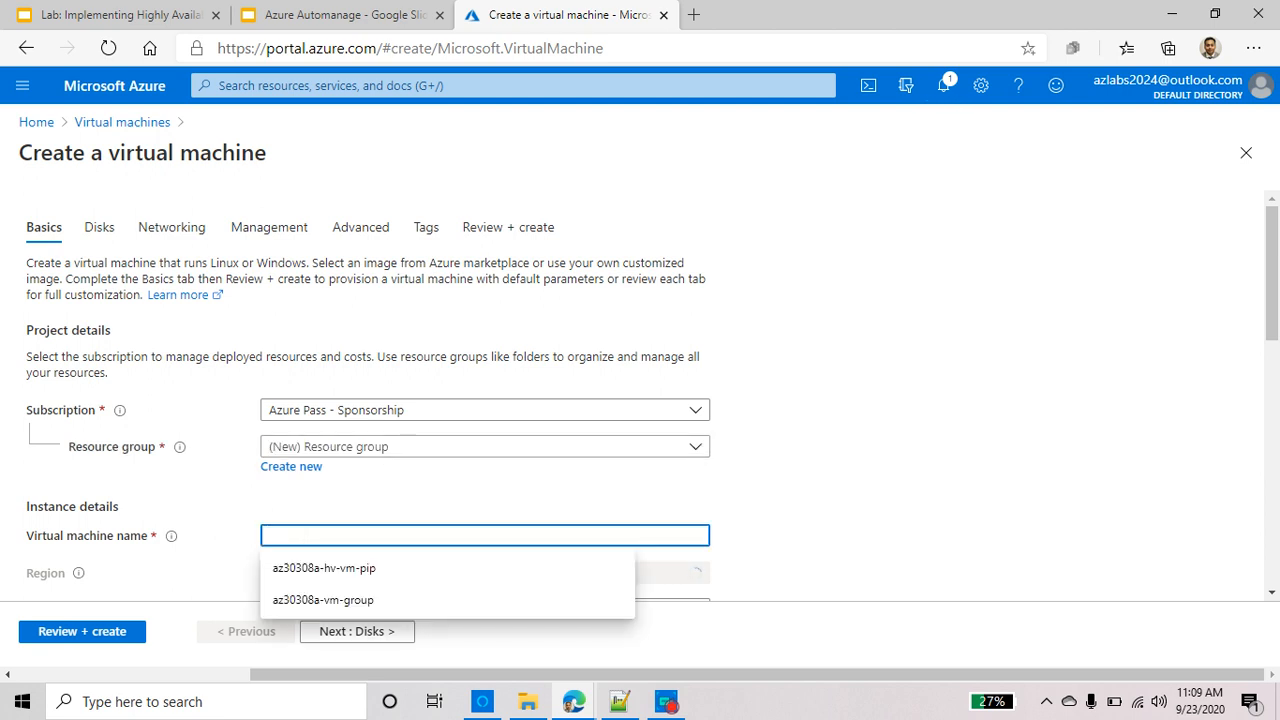
pyautogui.write('win3')
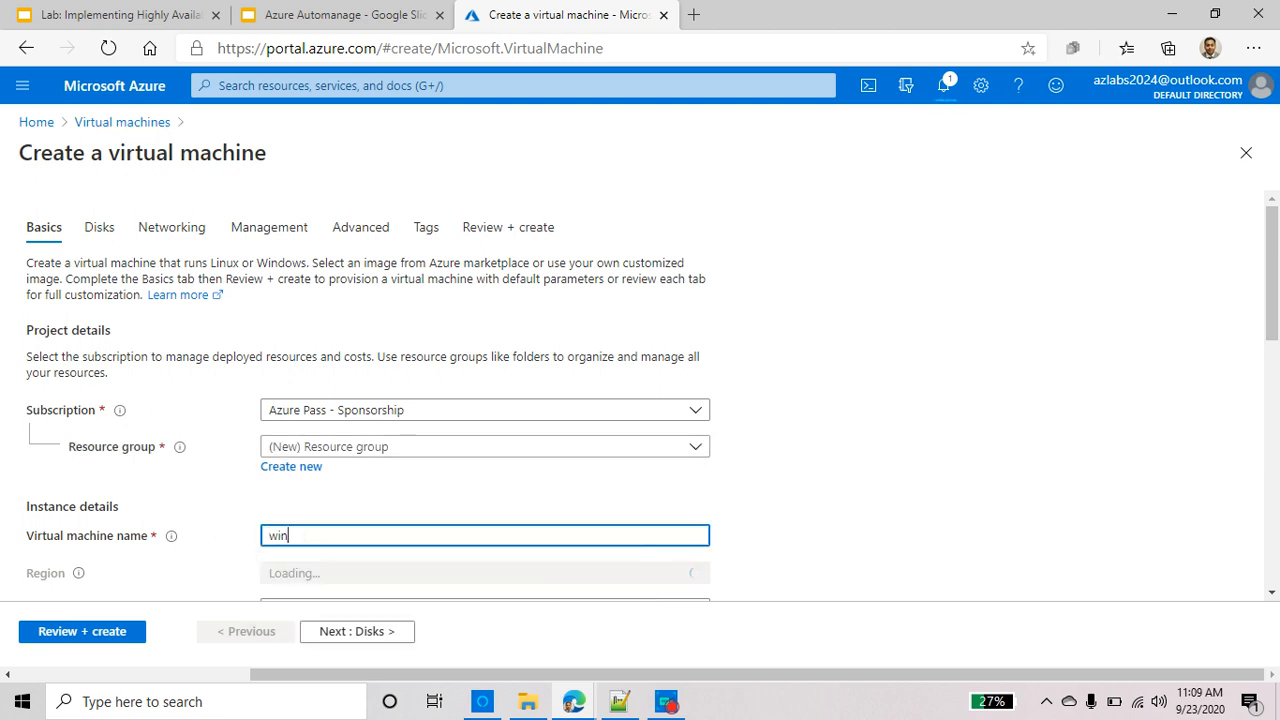
pyautogui.click(337, 450)
pyautogui.click(337, 238)
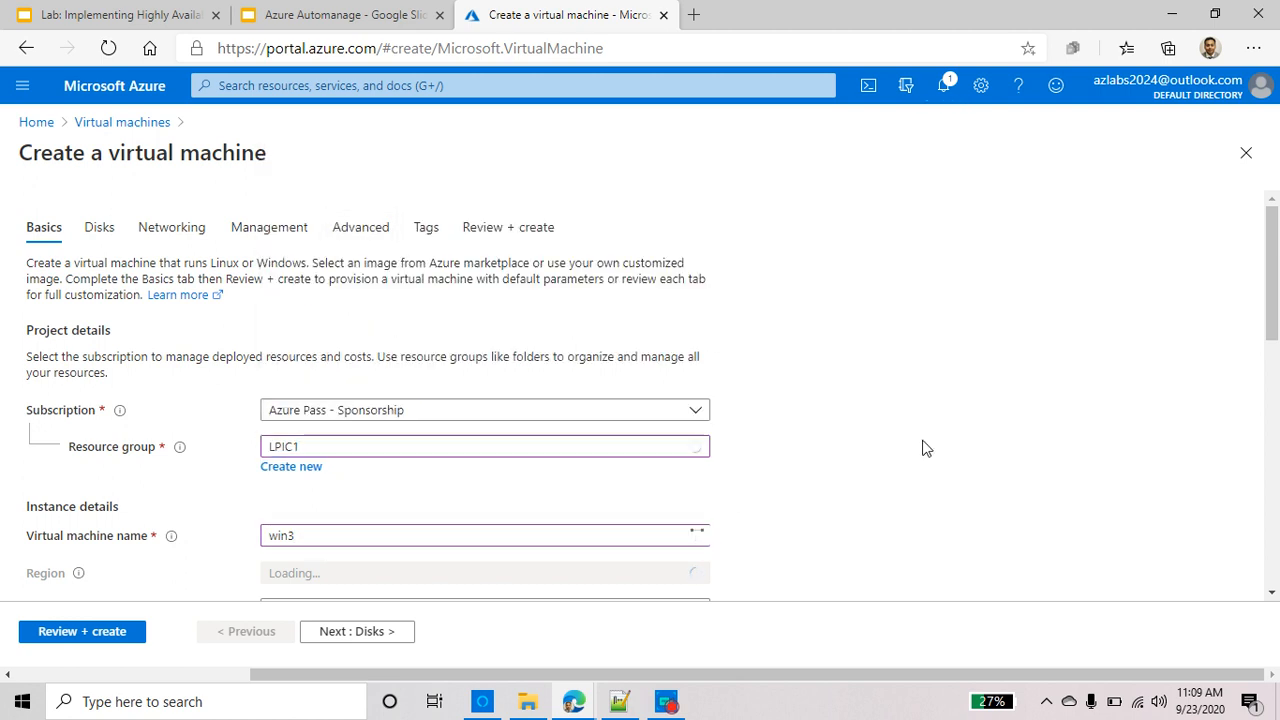
pyautogui.scroll(-1, 529, 450)
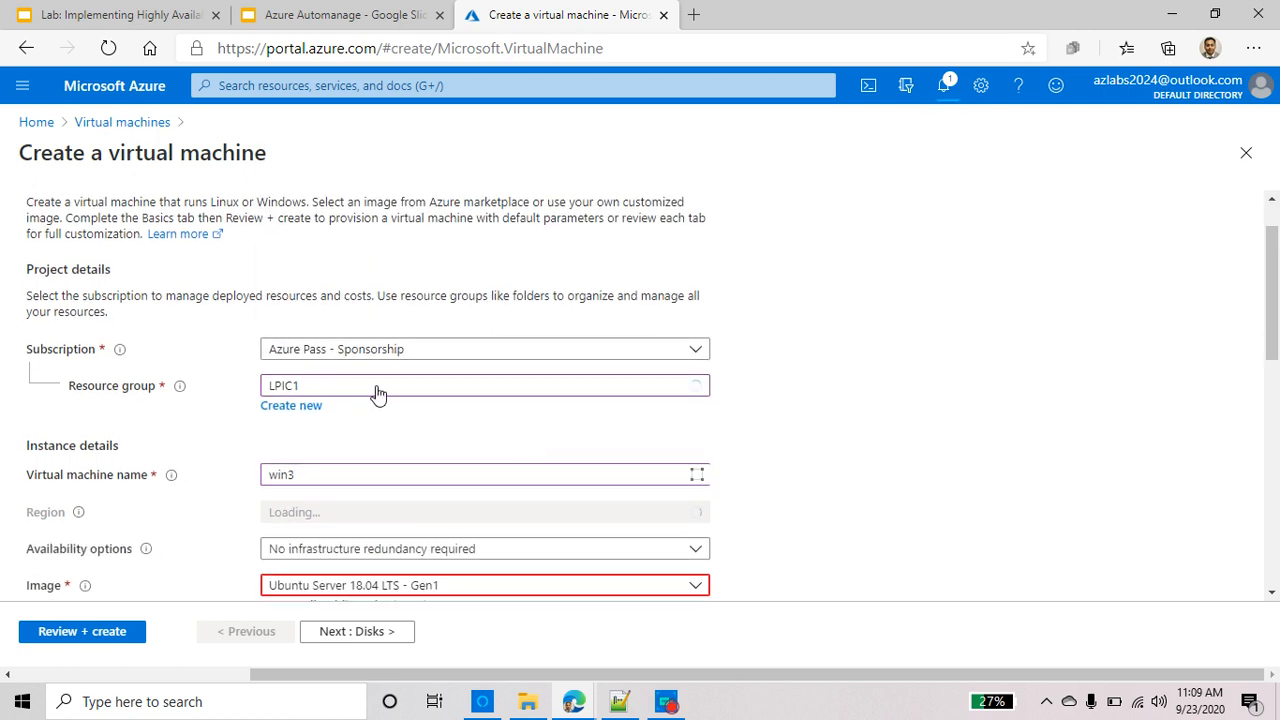
pyautogui.scroll(-3, 380, 466)
# Choose the Windows Server 2016 Datacenter - Gen1 image for the VM
pyautogui.click(398, 400)
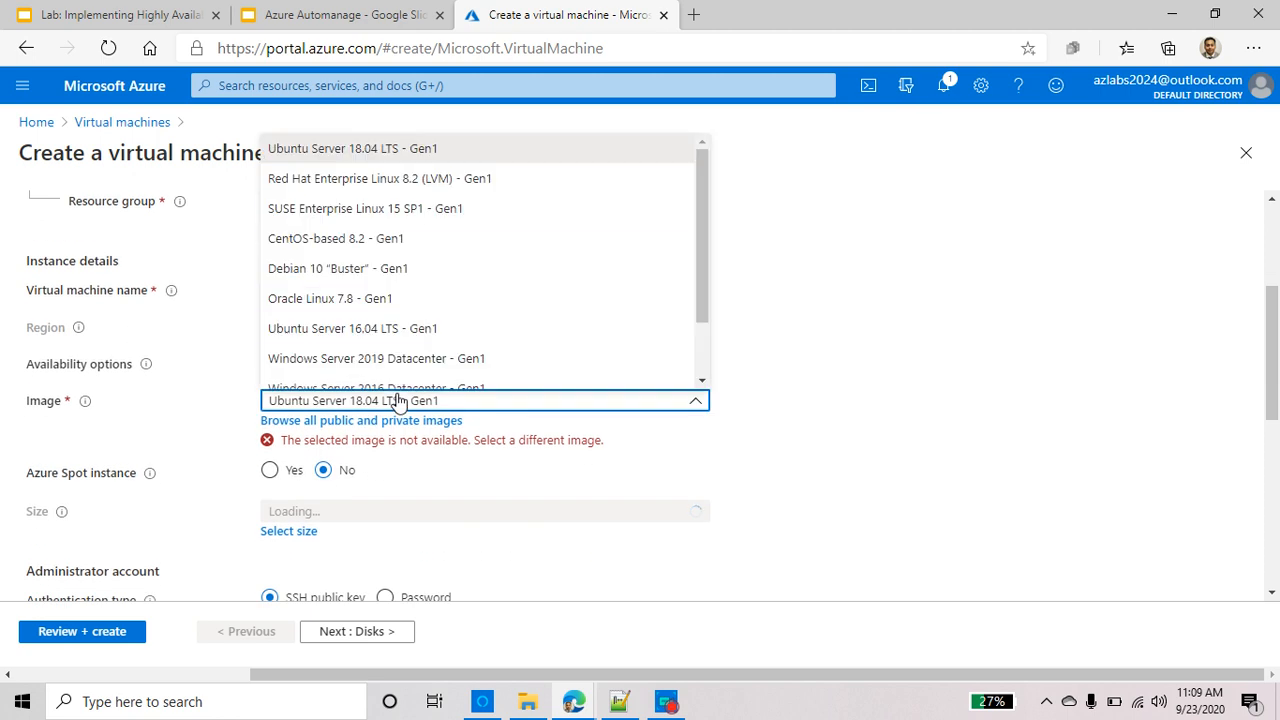
pyautogui.scroll(-1, 386, 337)
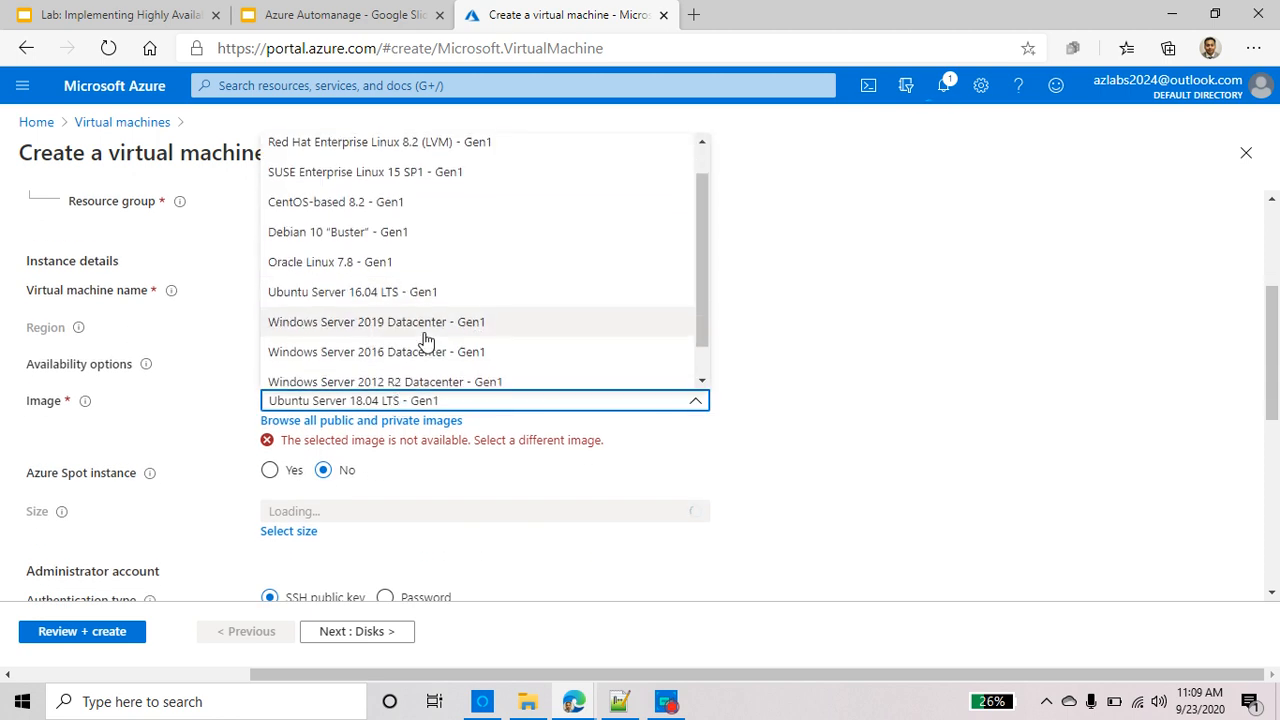
pyautogui.click(420, 317)
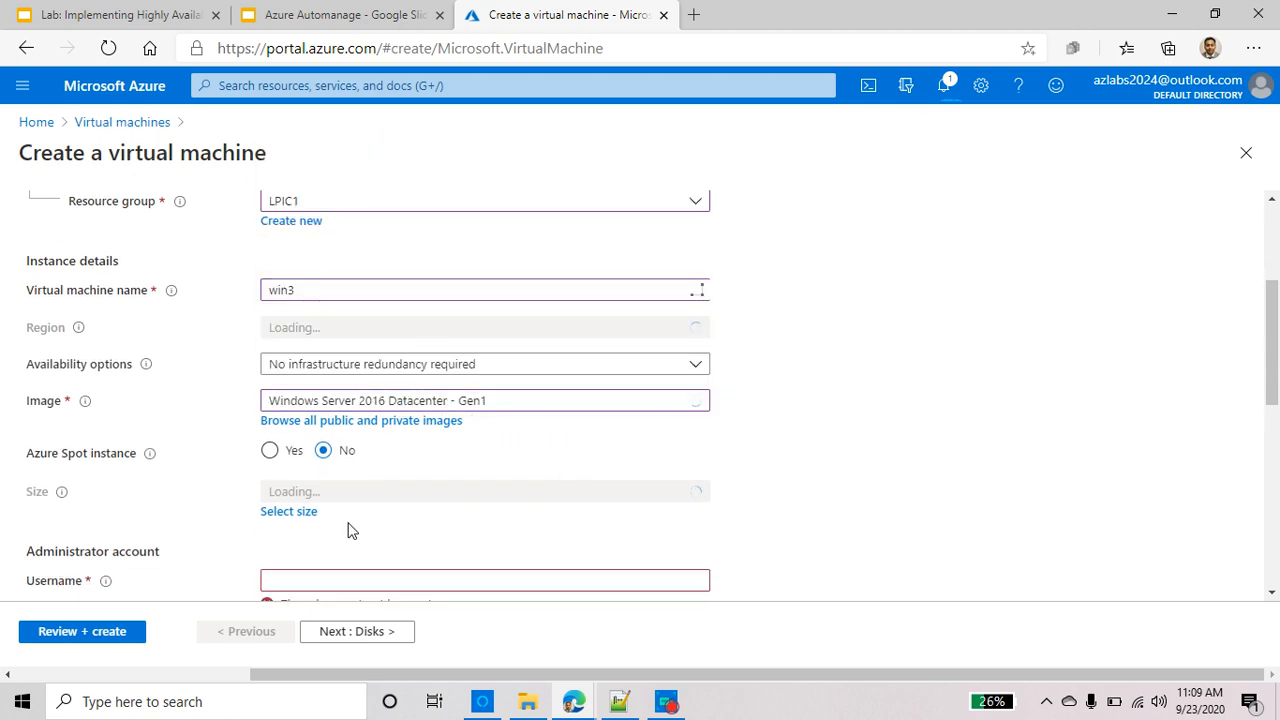
pyautogui.scroll(-1, 194, 522)
pyautogui.scroll(-2, 300, 449)
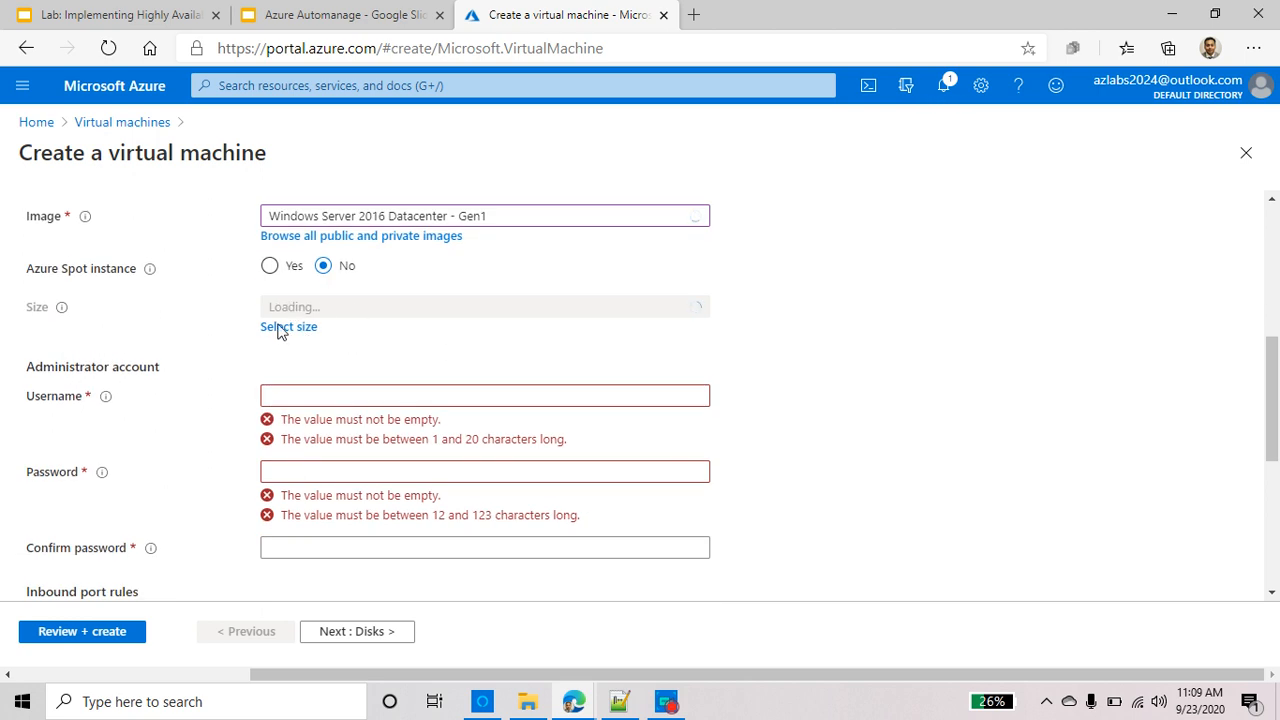
pyautogui.click(318, 397)
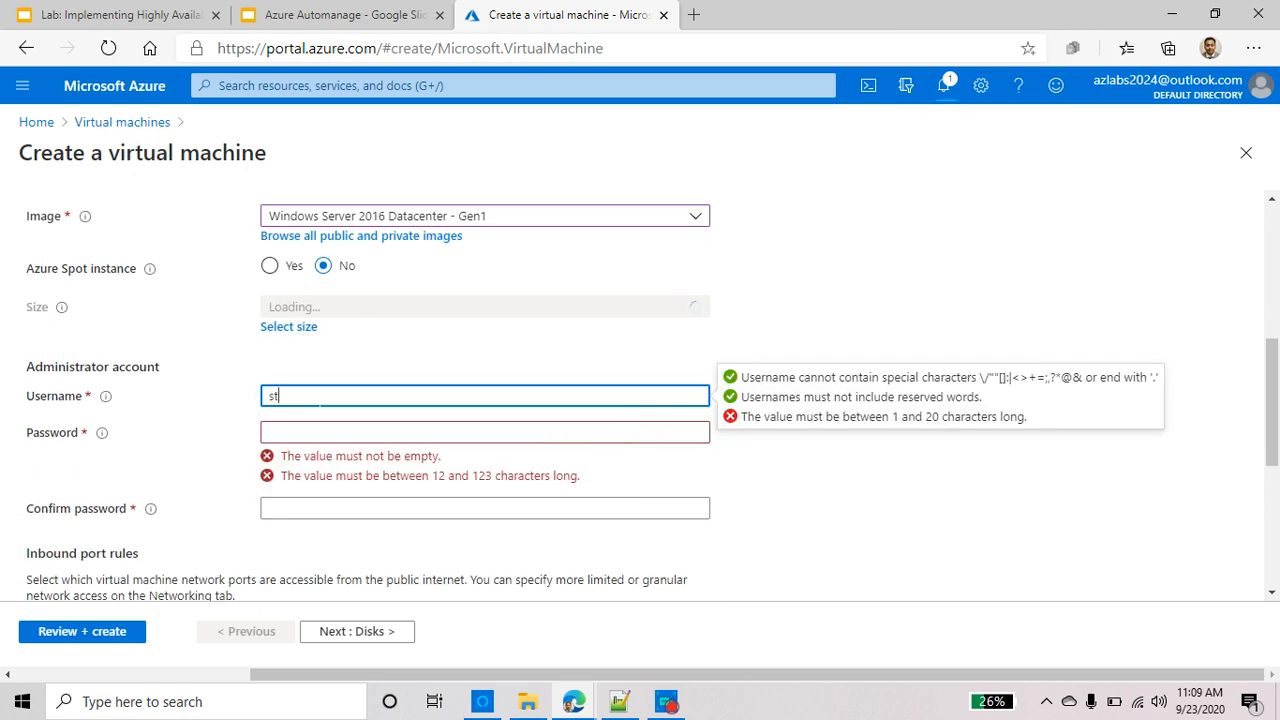
# Set the administrator username to student and enter and confirm the account password
pyautogui.press('Tab')
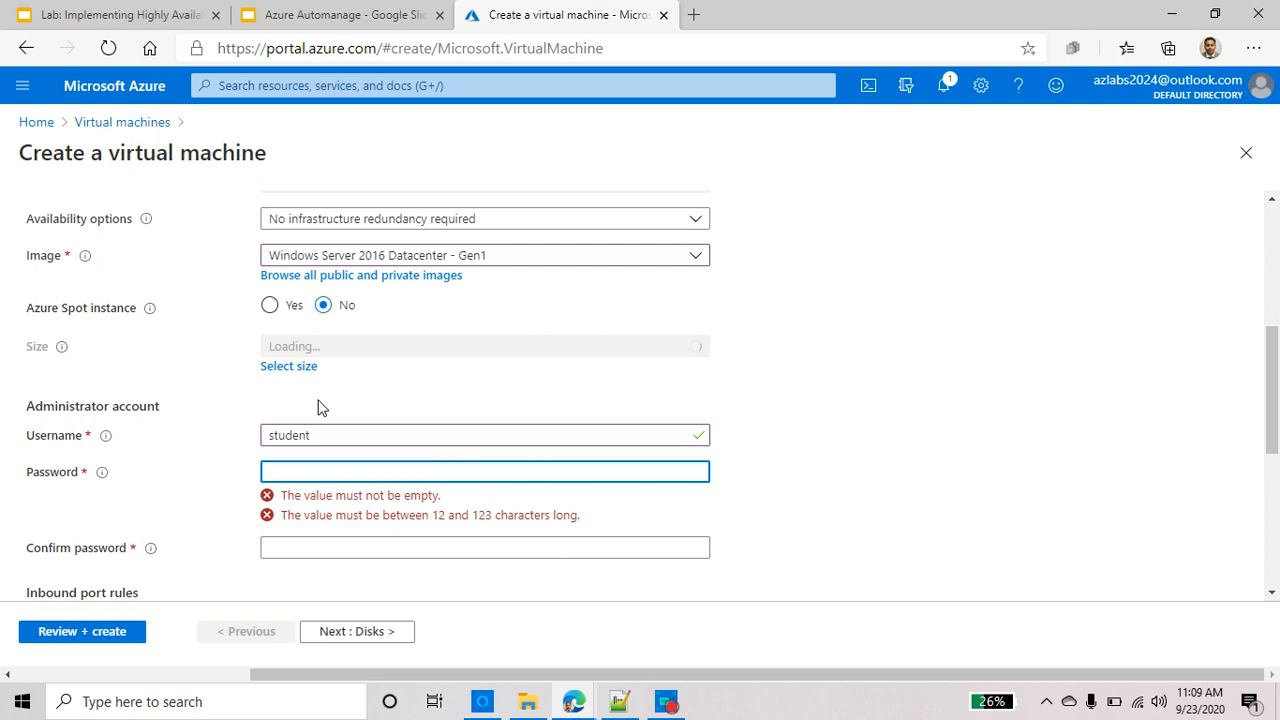
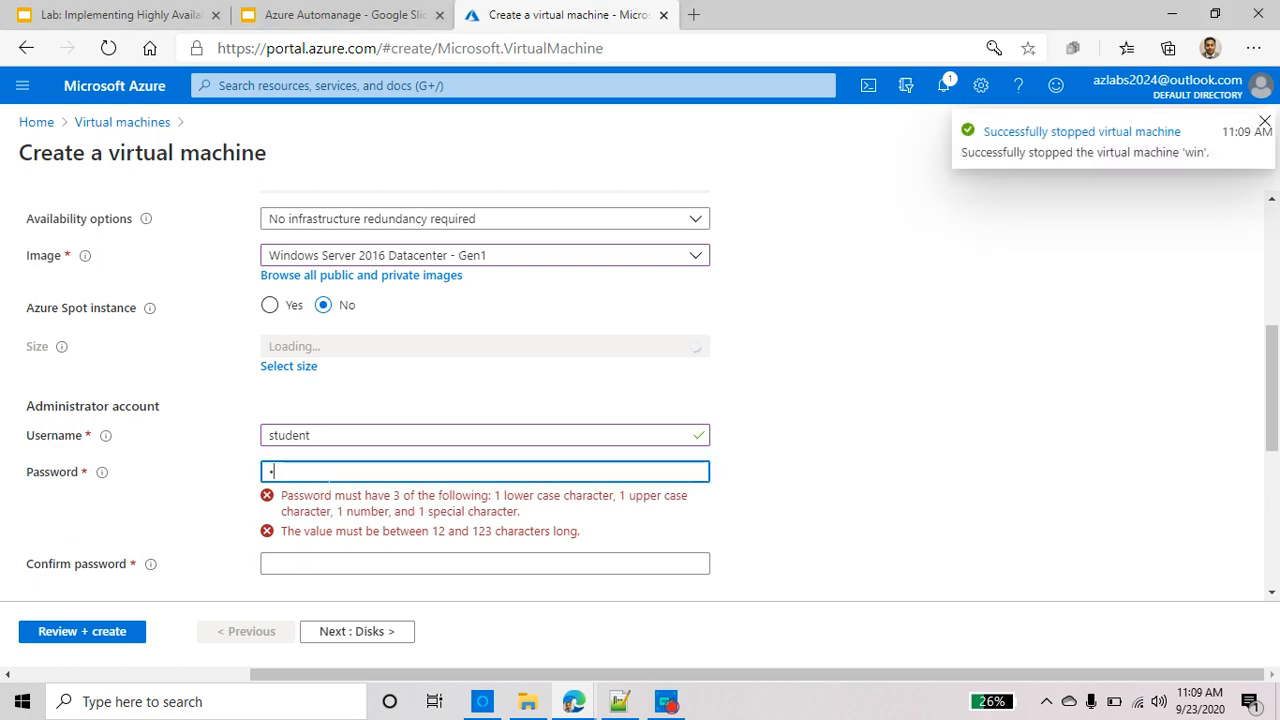
pyautogui.press('BackSpace')
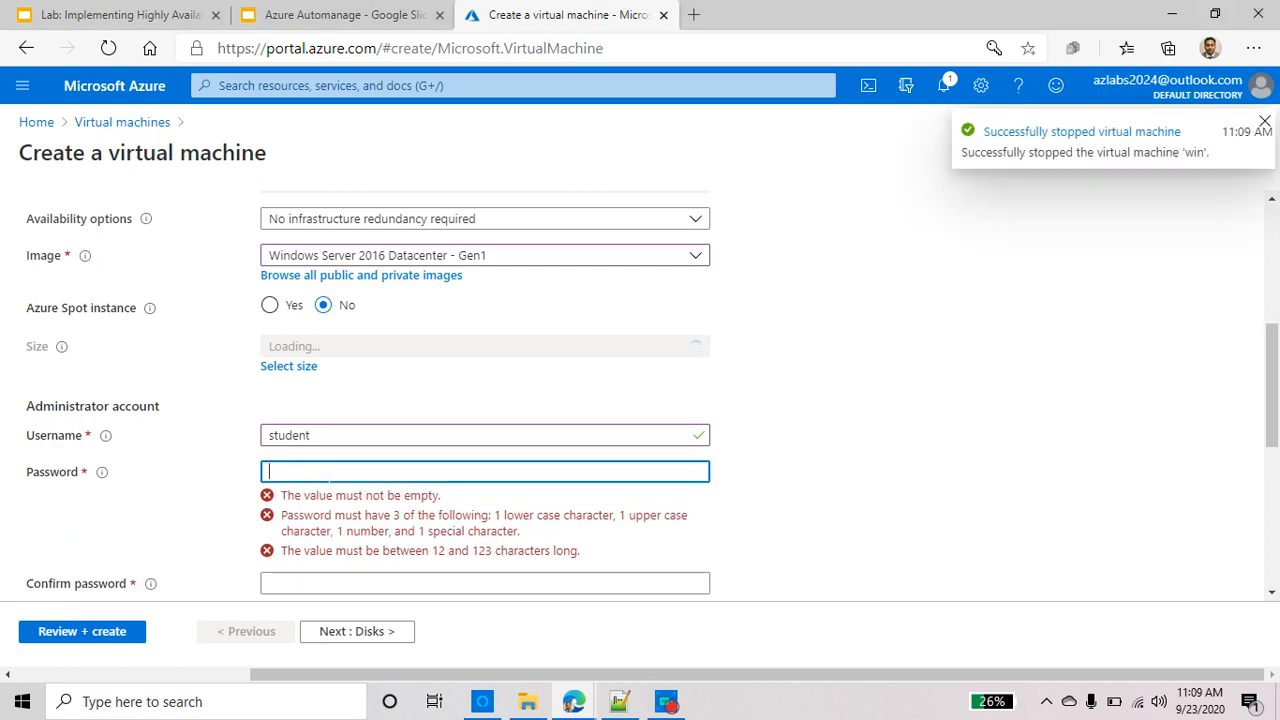
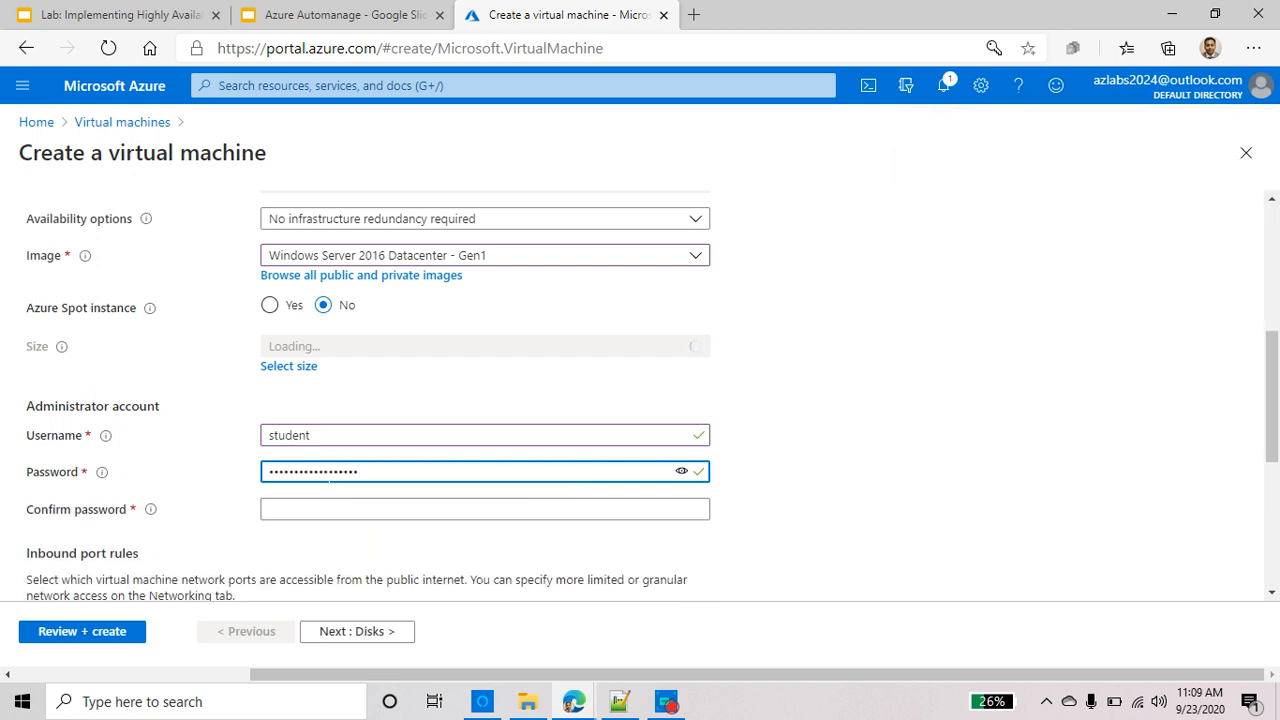
pyautogui.press('Tab')
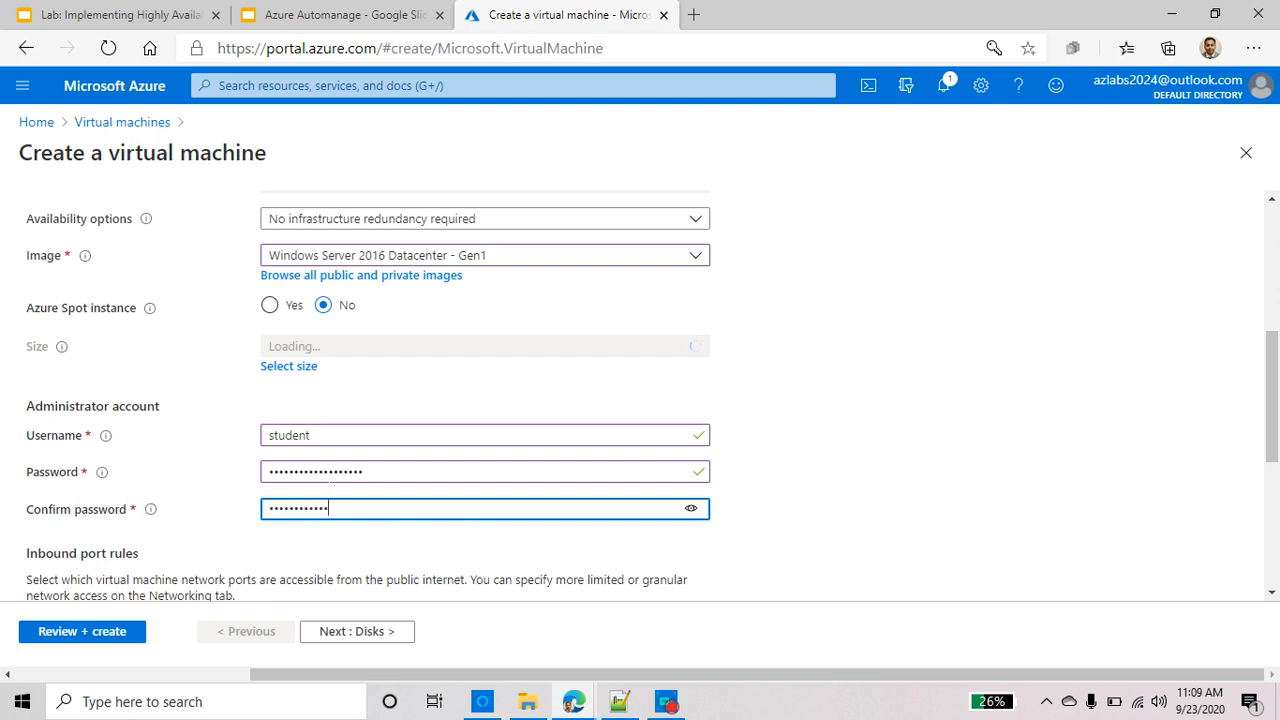
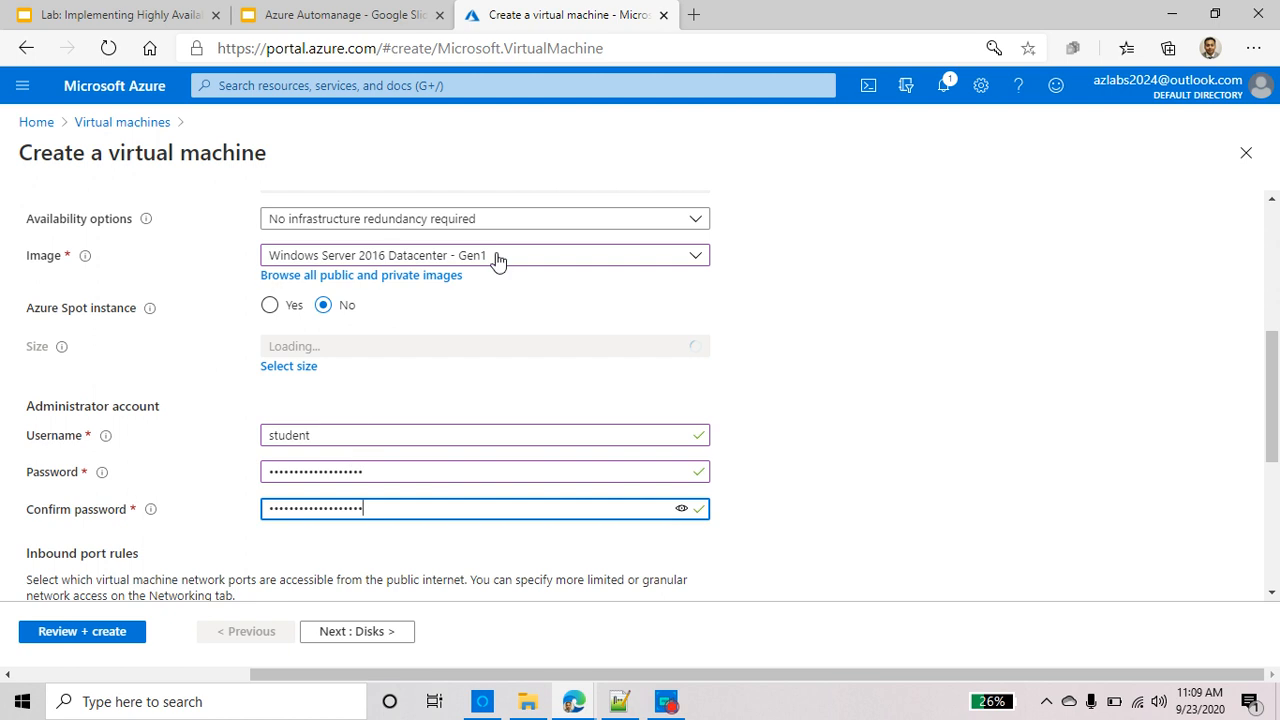
pyautogui.scroll(3, 498, 260)
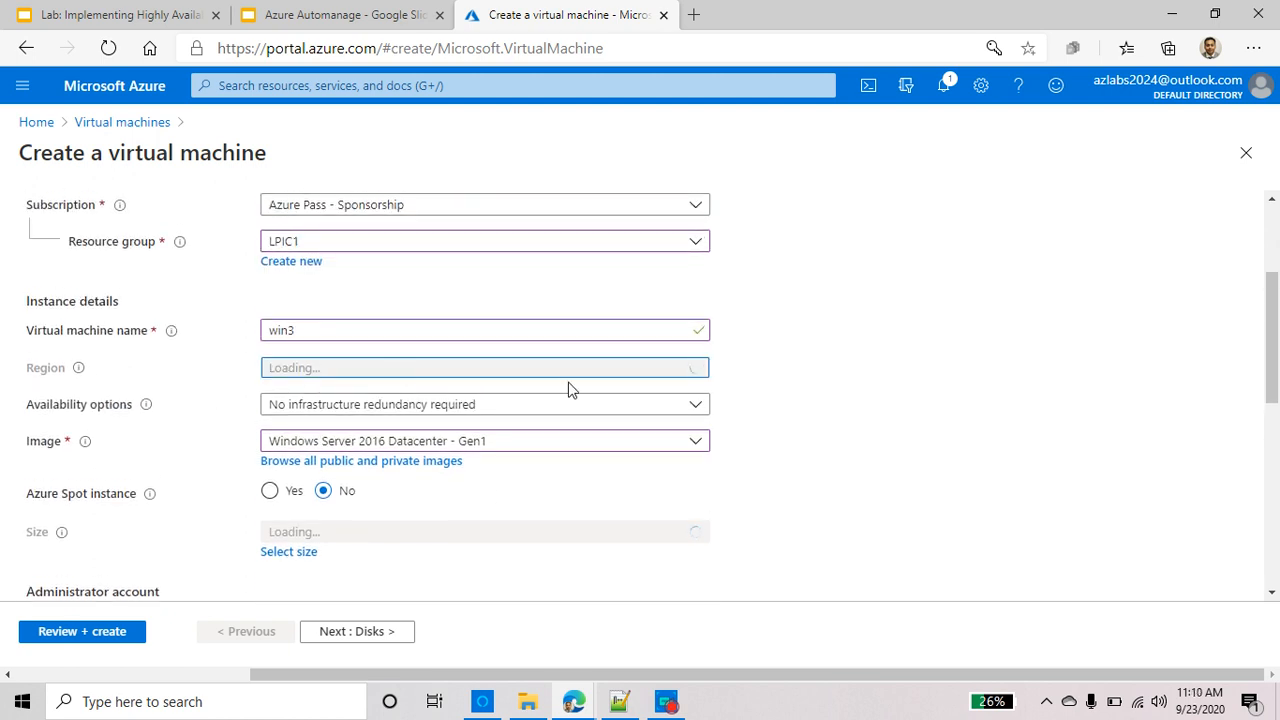
pyautogui.scroll(-4, 571, 400)
pyautogui.scroll(-1, 571, 400)
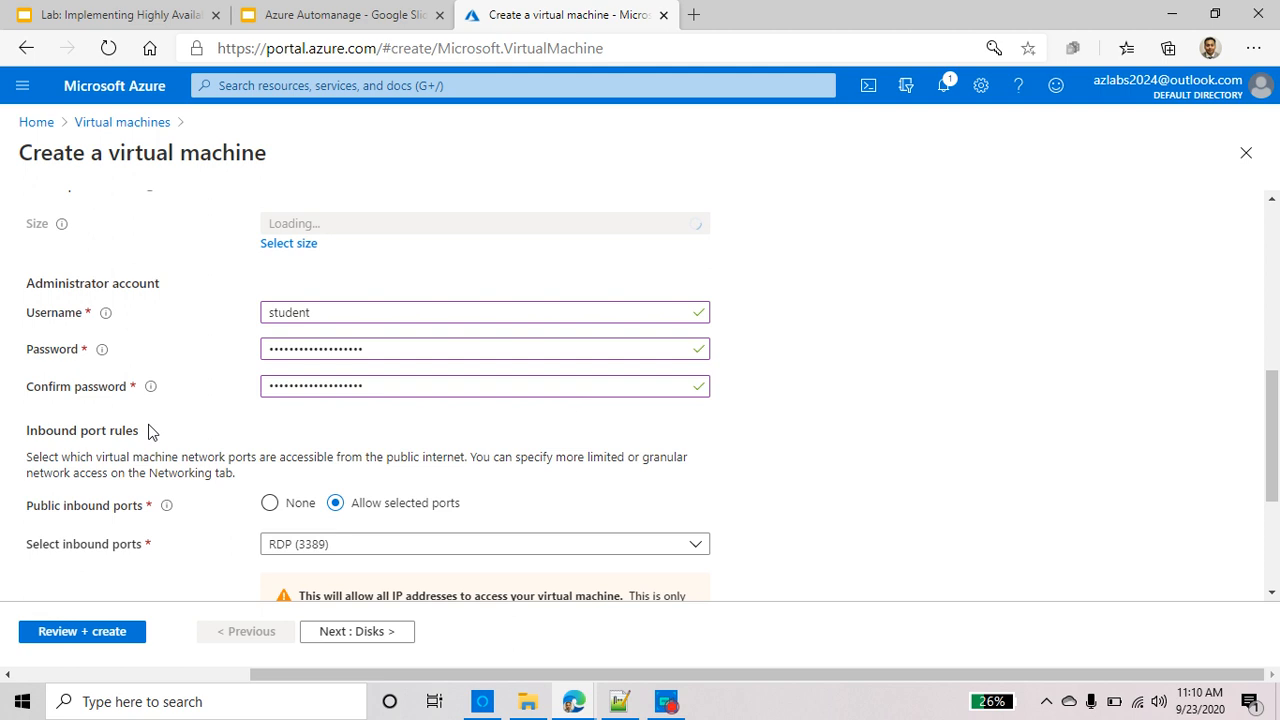
pyautogui.scroll(-4, 180, 434)
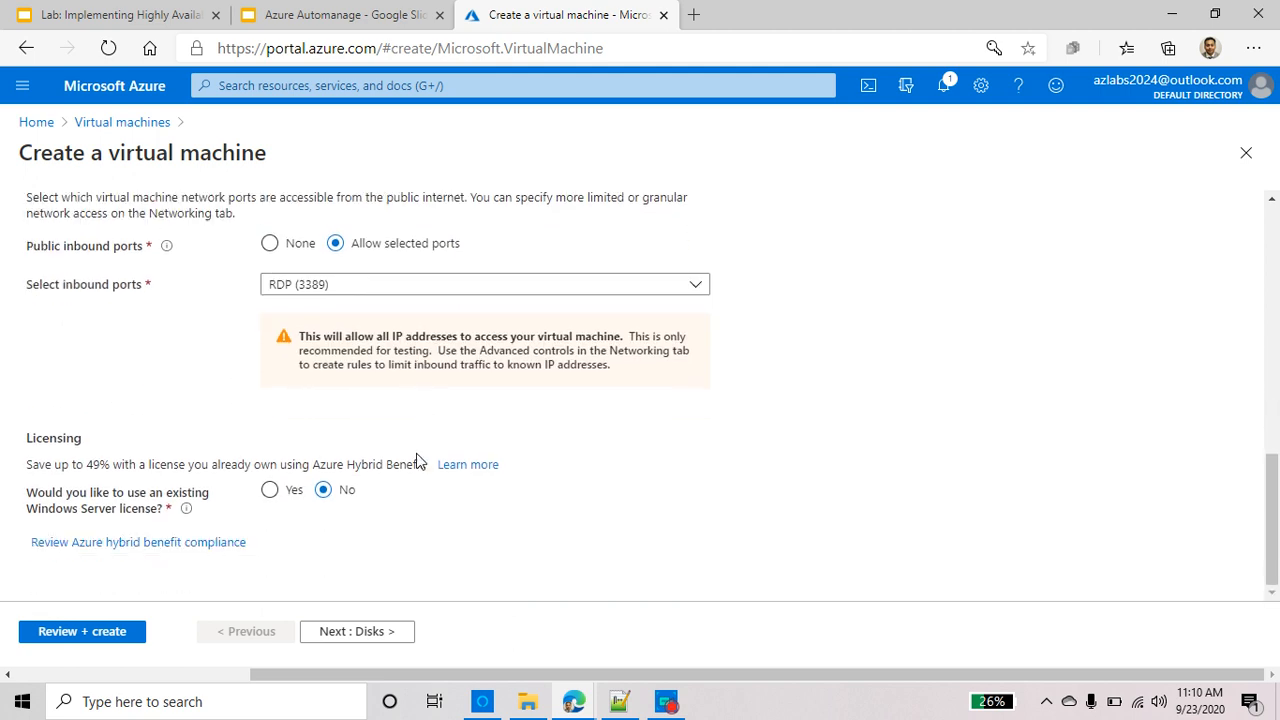
pyautogui.scroll(8, 418, 460)
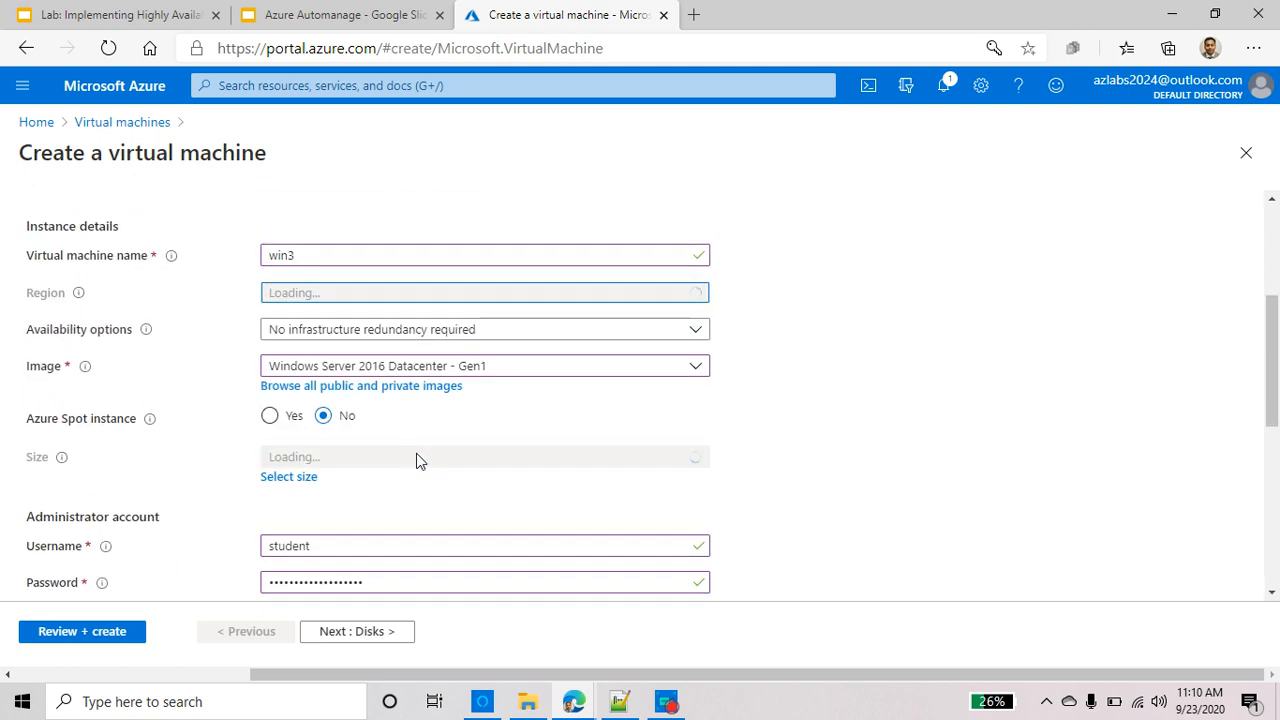
pyautogui.scroll(3, 419, 454)
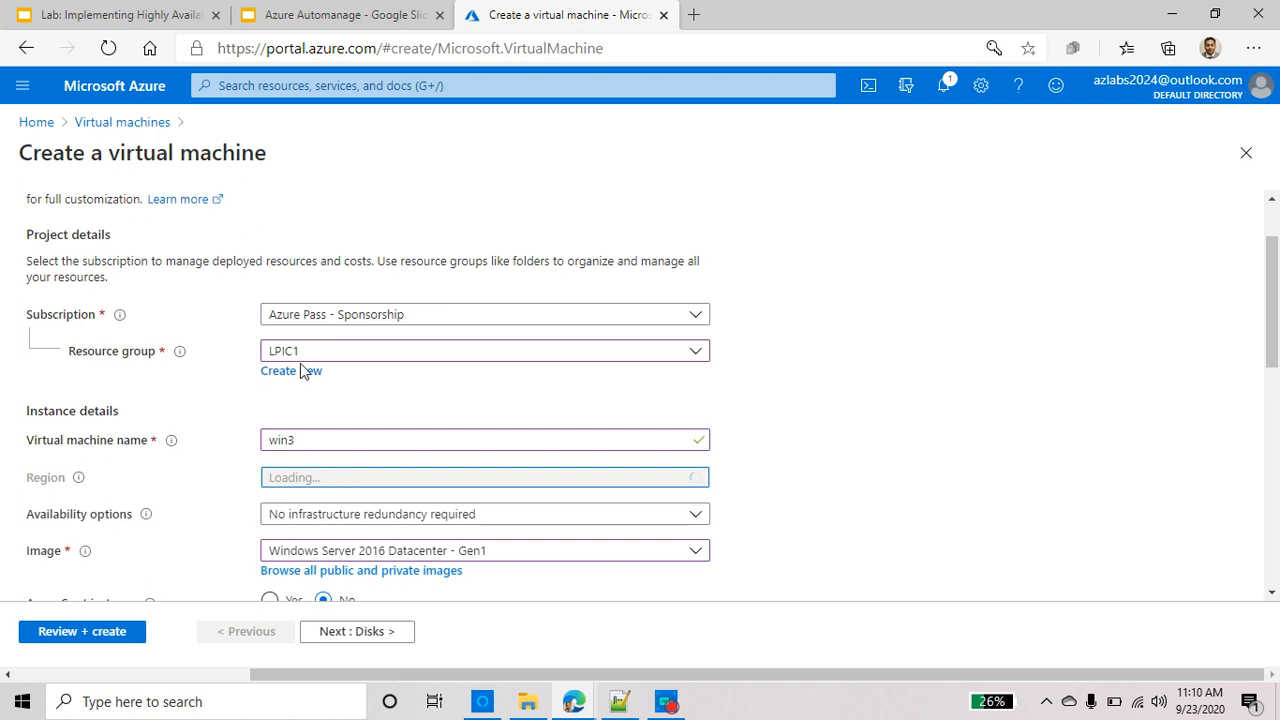
pyautogui.scroll(-1, 335, 487)
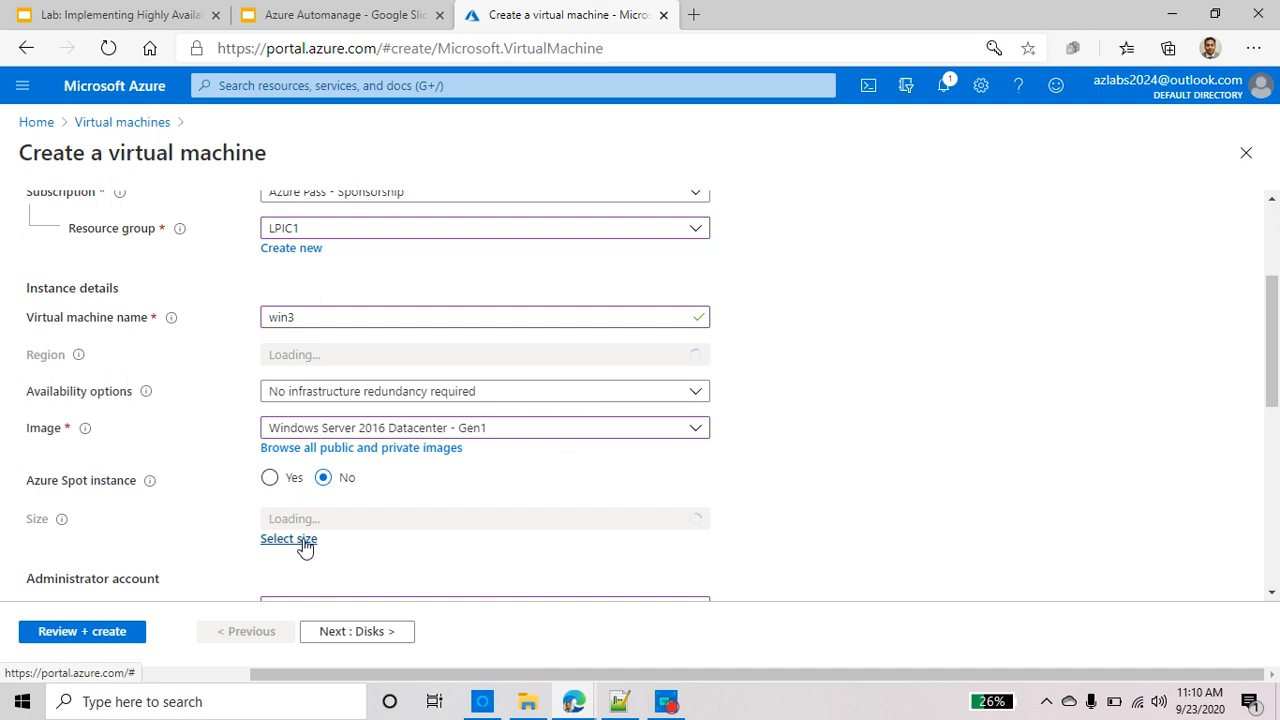
pyautogui.scroll(1, 449, 489)
pyautogui.scroll(-1, 449, 489)
# Advance the win3 creation wizard to its Review + create stage
pyautogui.click(666, 701)
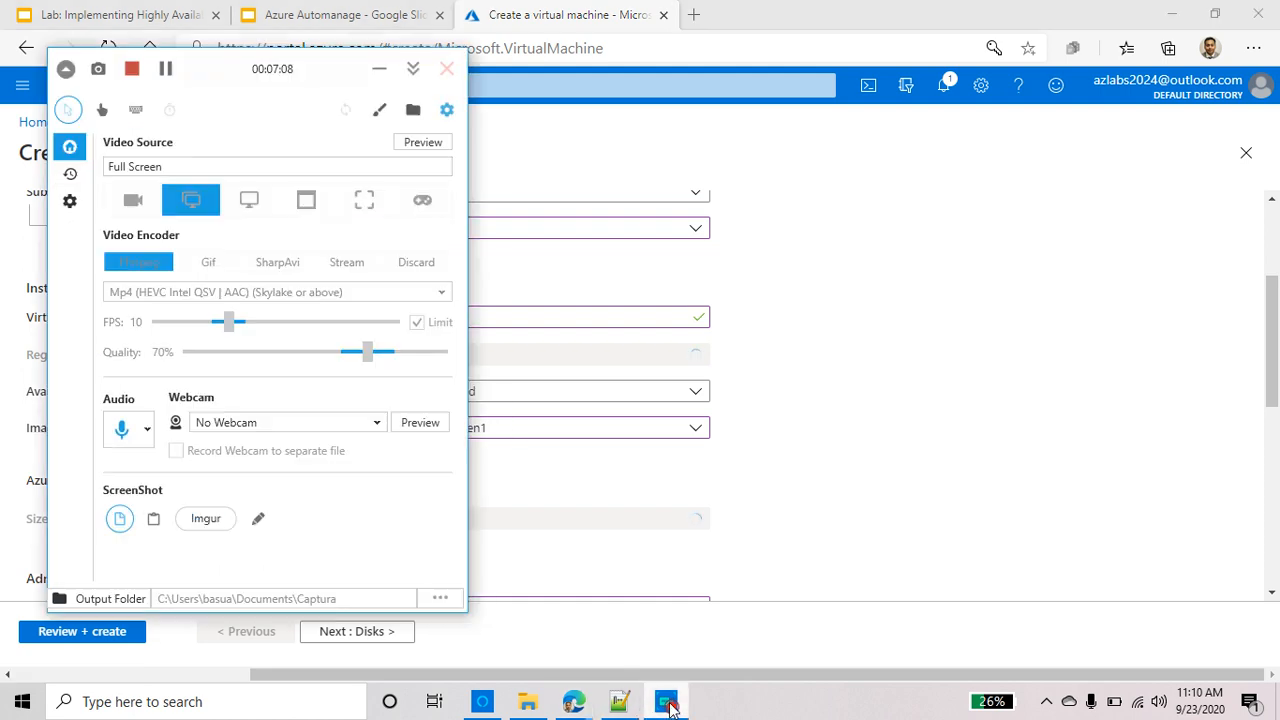
pyautogui.click(167, 69)
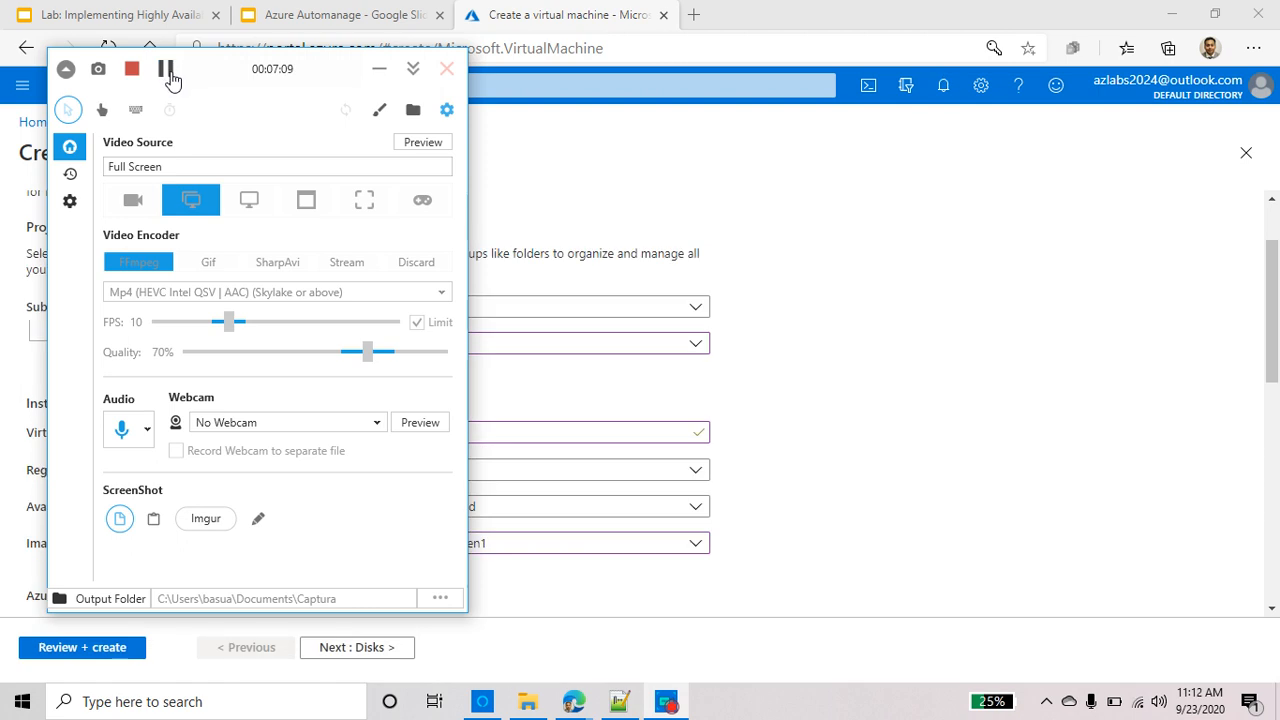
pyautogui.click(379, 69)
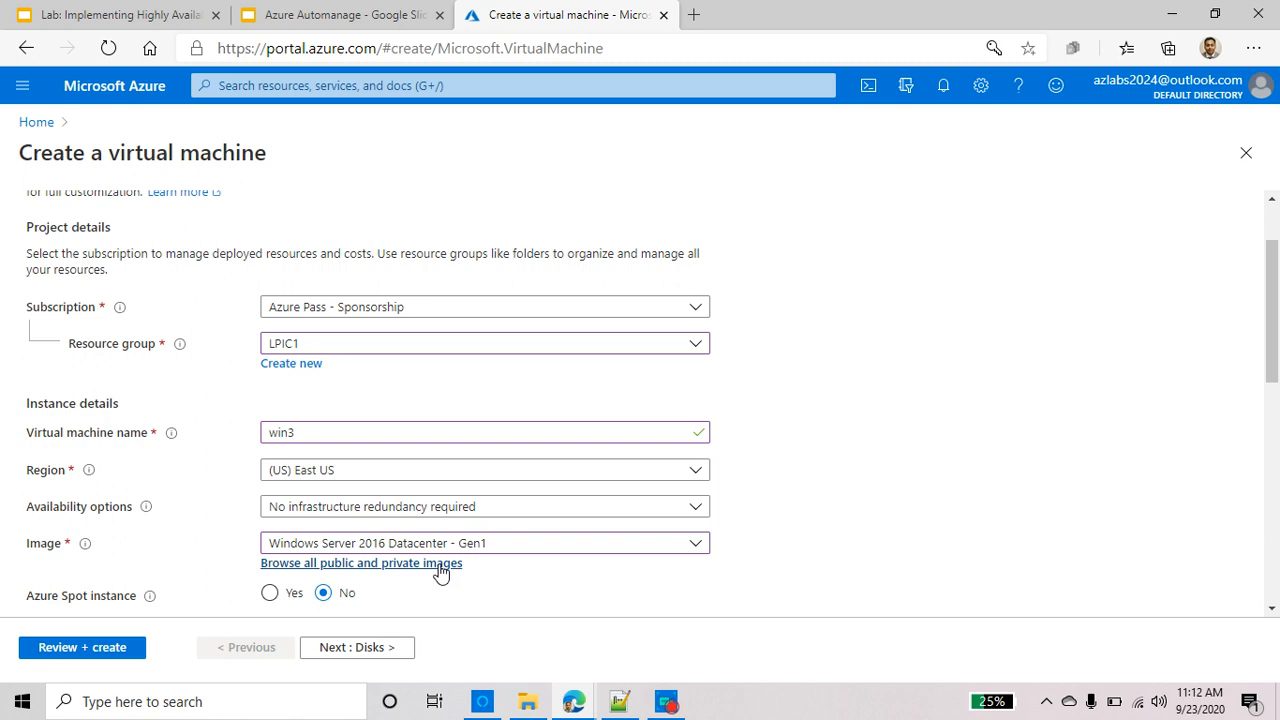
pyautogui.scroll(-3, 403, 560)
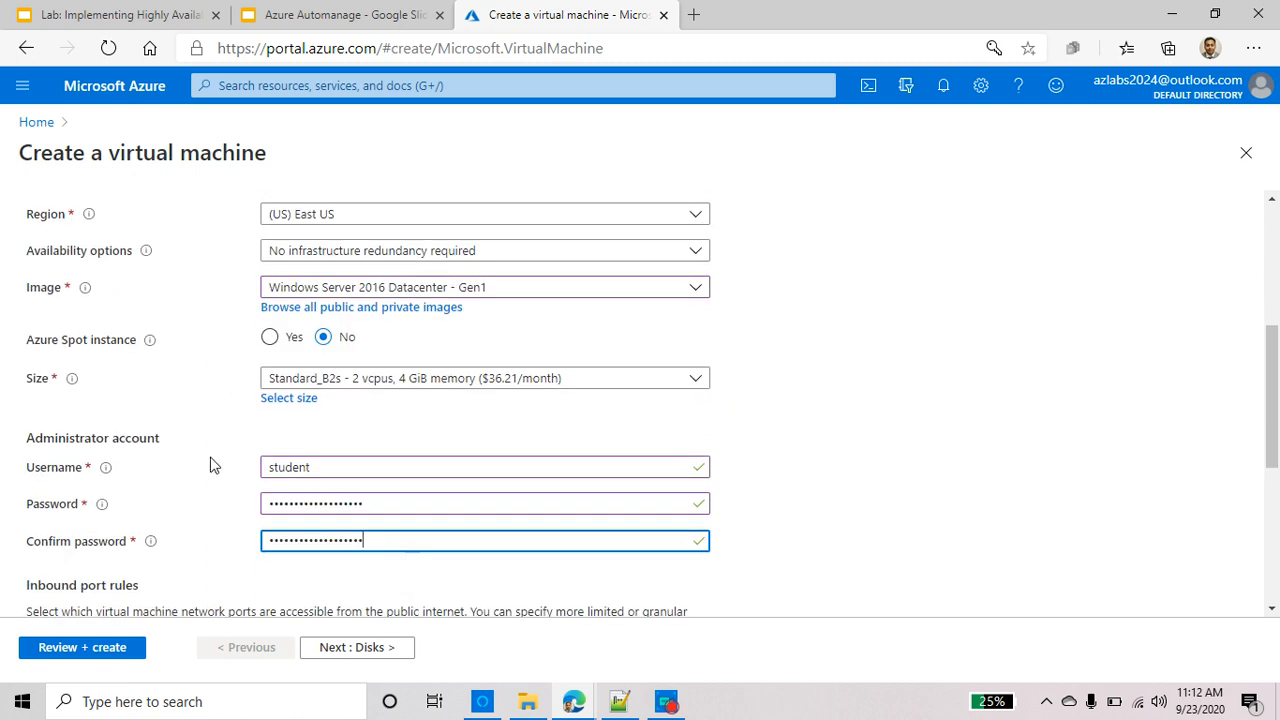
pyautogui.scroll(-3, 391, 577)
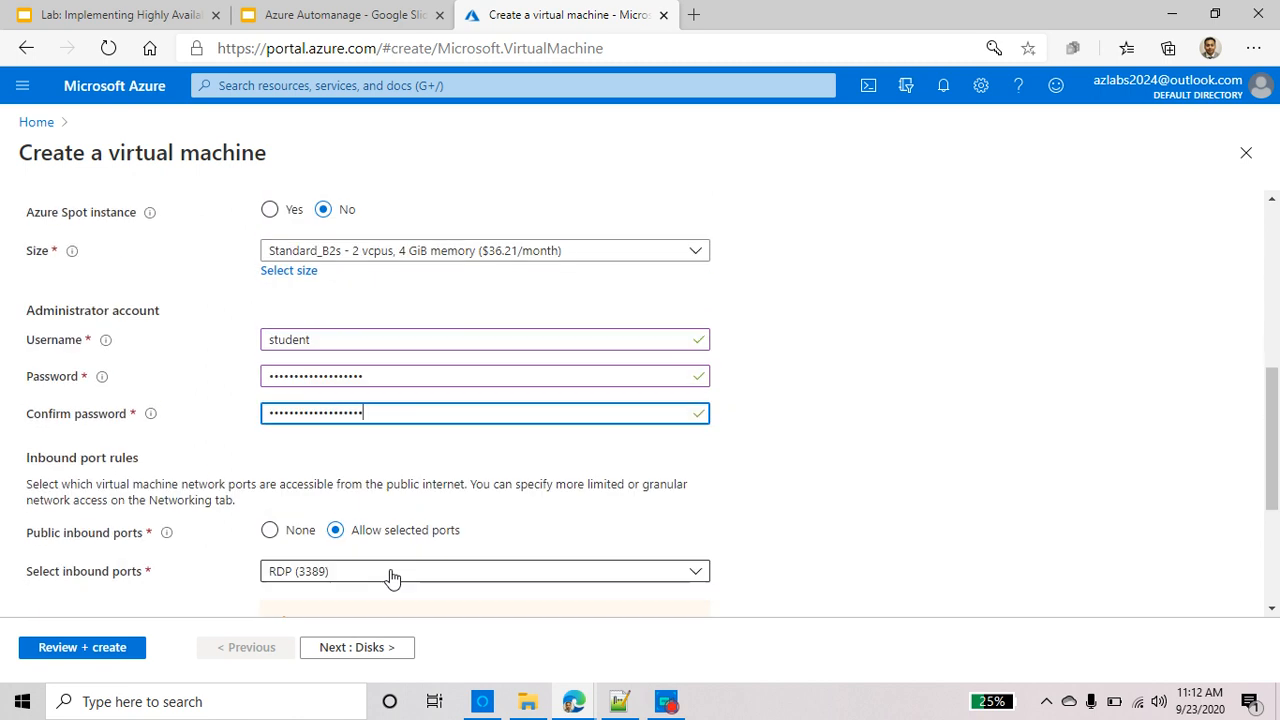
pyautogui.click(99, 650)
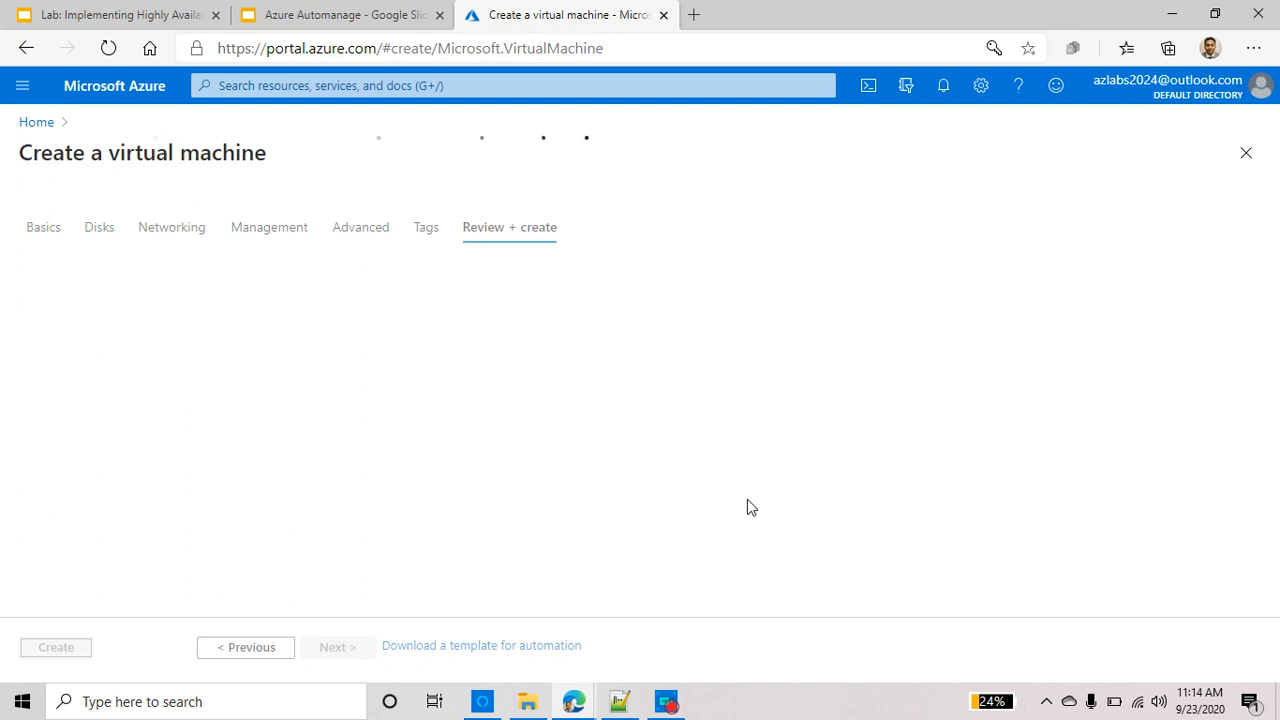
# After the deployment completes, go to the new win3 virtual machine's overview
pyautogui.click(666, 702)
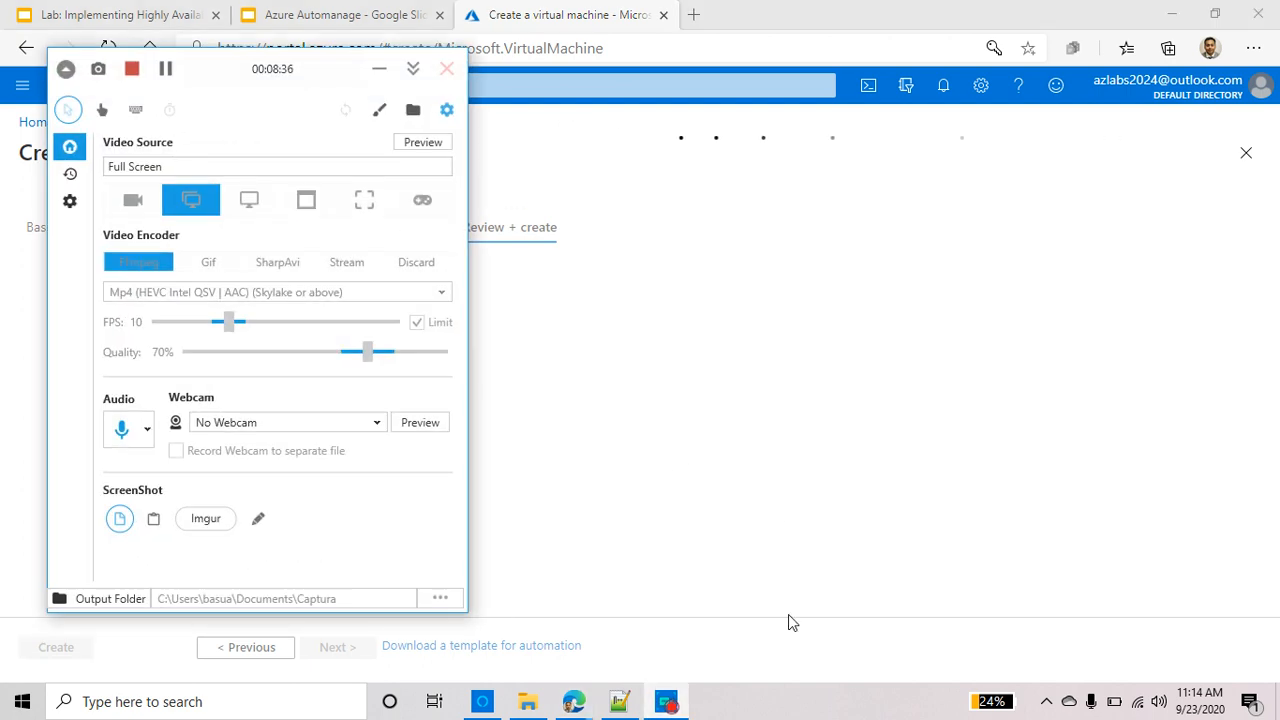
pyautogui.click(166, 68)
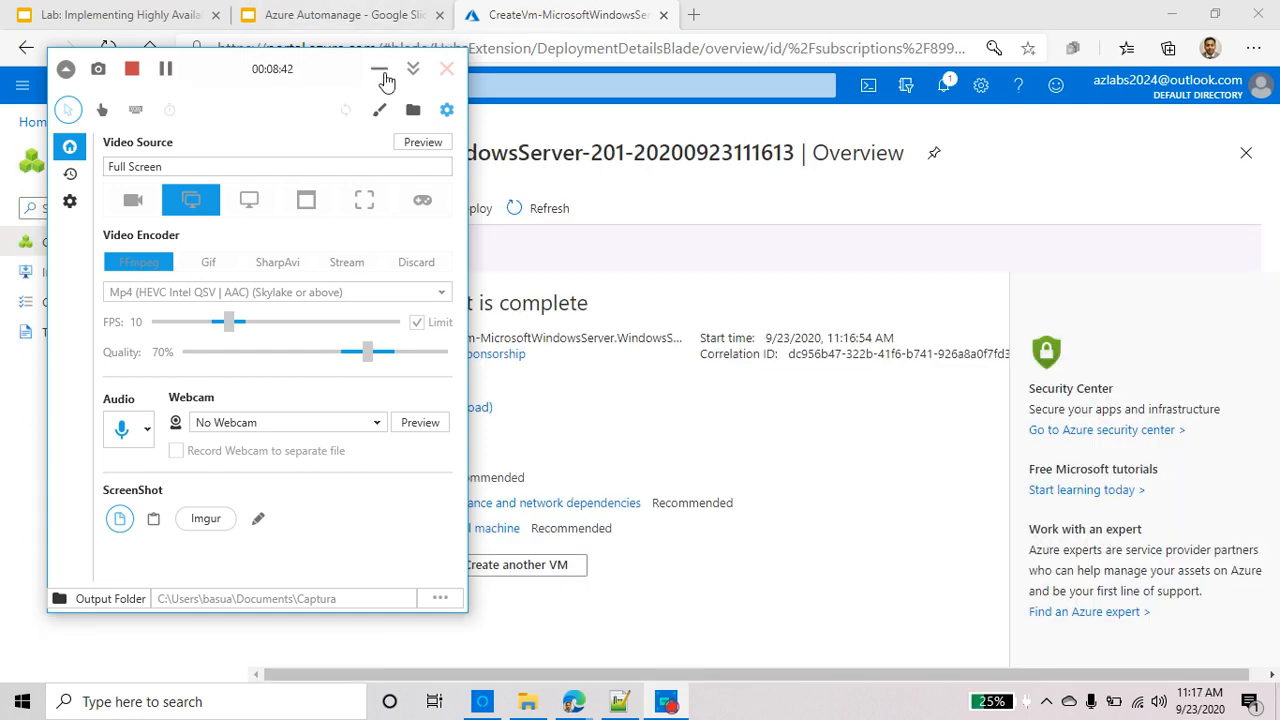
pyautogui.click(382, 72)
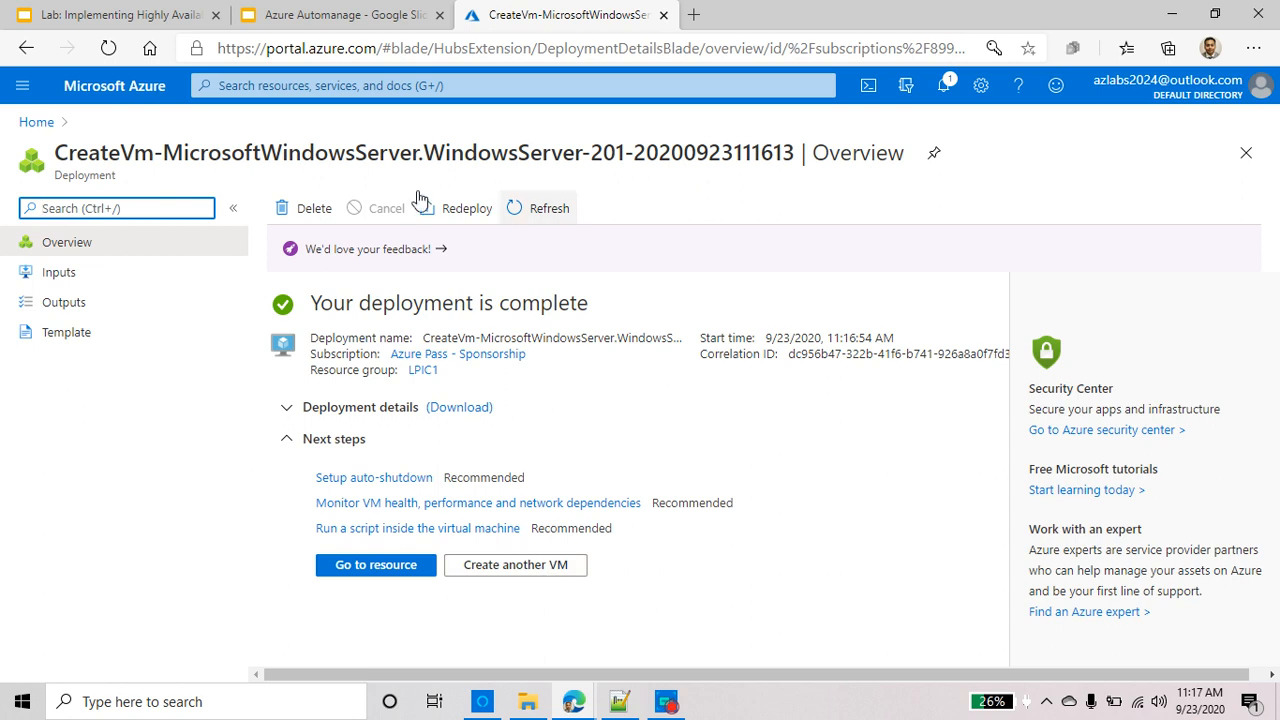
pyautogui.click(399, 566)
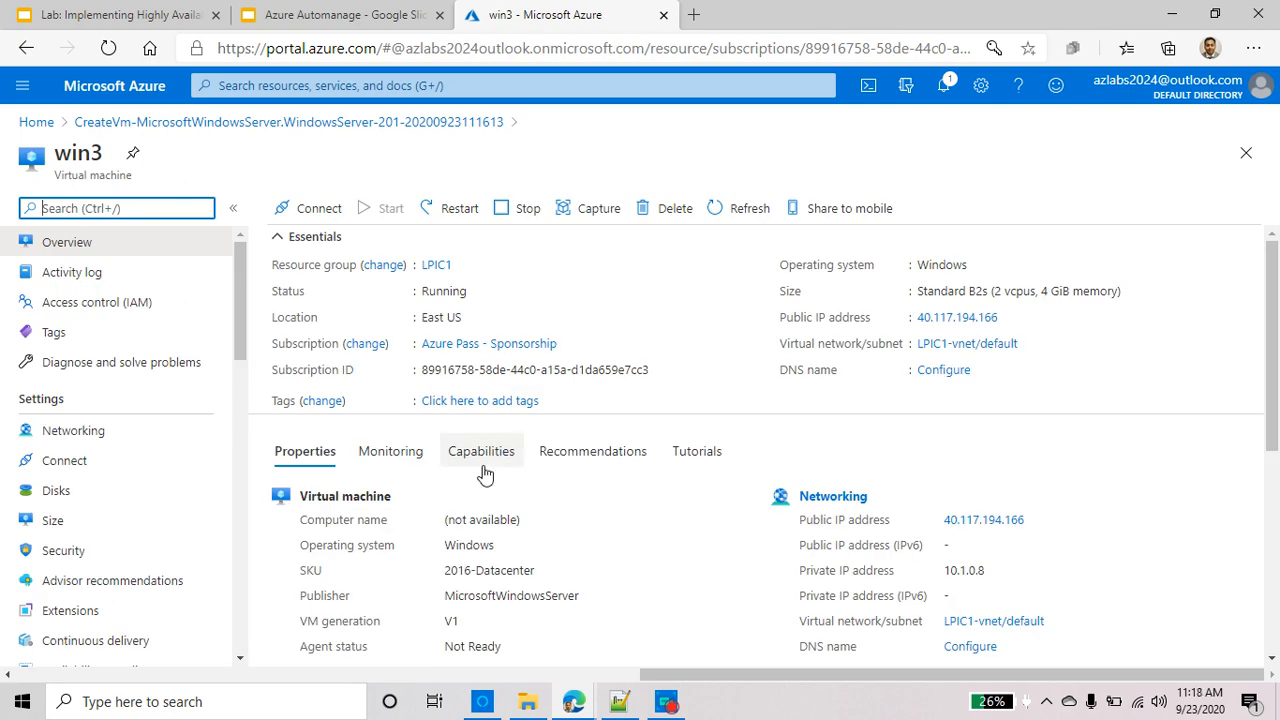
# Open win3's Backup page showing DefaultBackupVault-eastus and DefaultPolicy, daily at 12:30 PM UTC
pyautogui.tripleClick(489, 570)
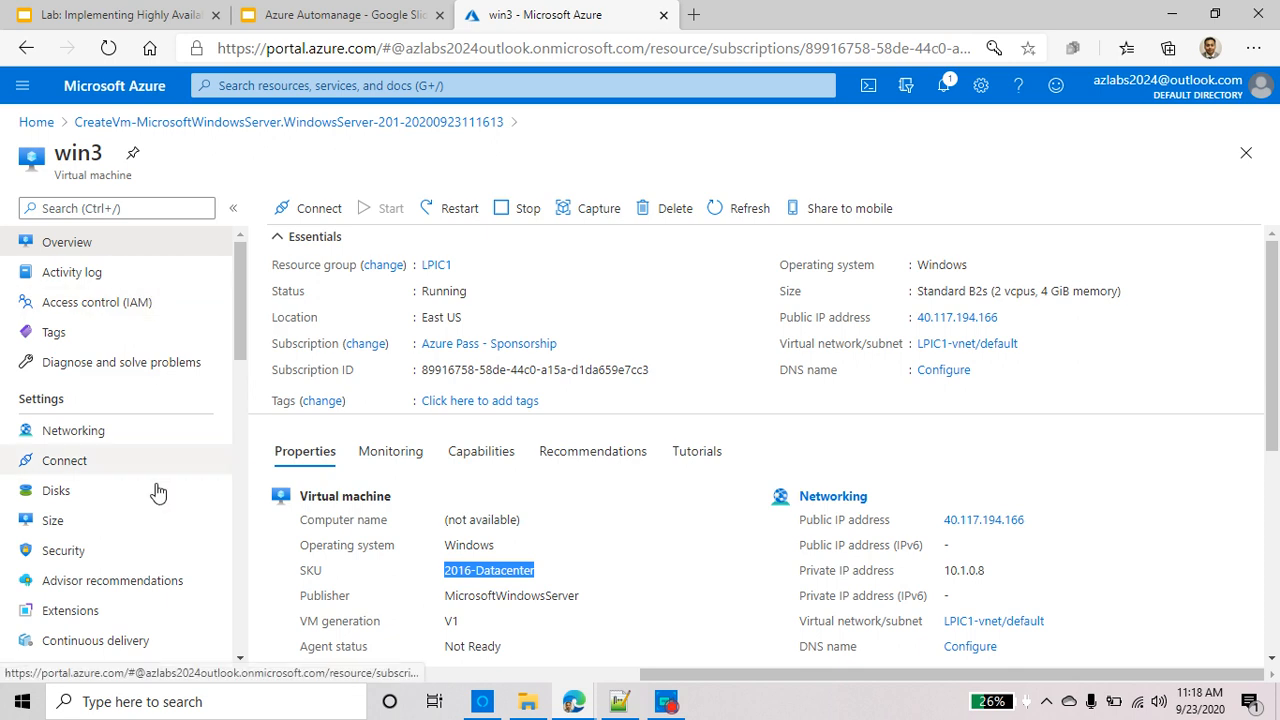
pyautogui.scroll(-3, 180, 320)
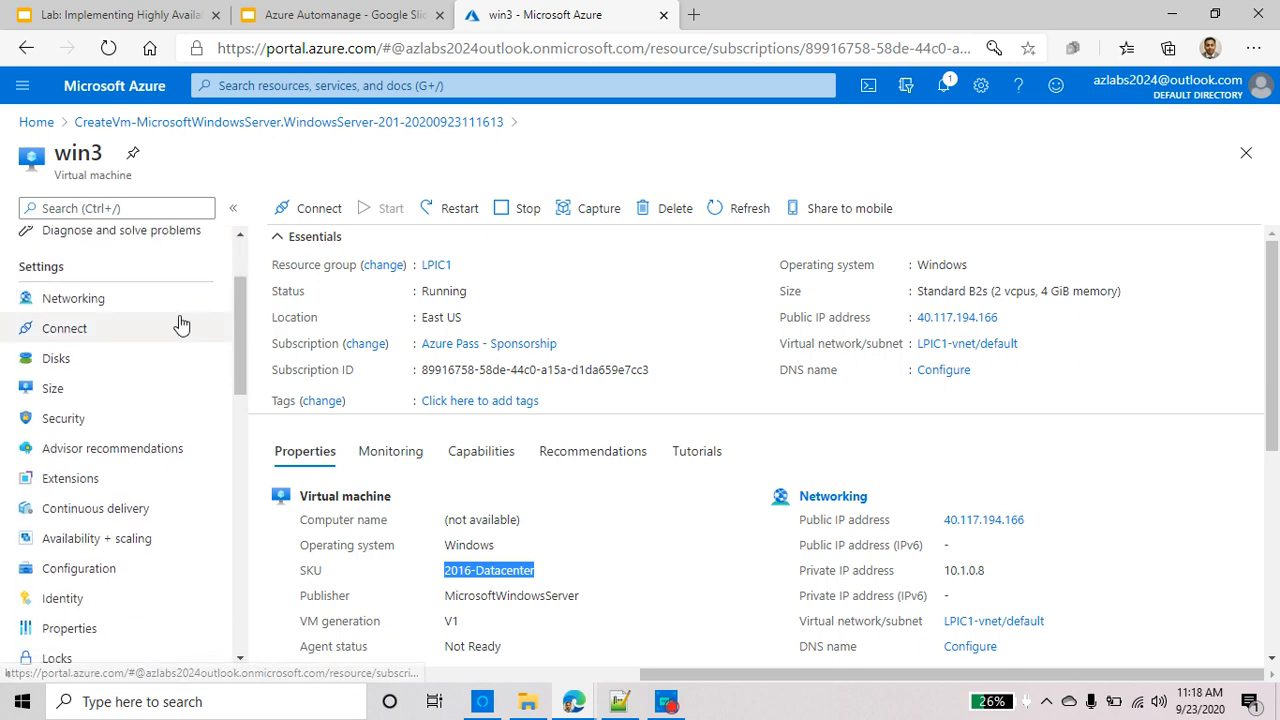
pyautogui.scroll(-5, 180, 323)
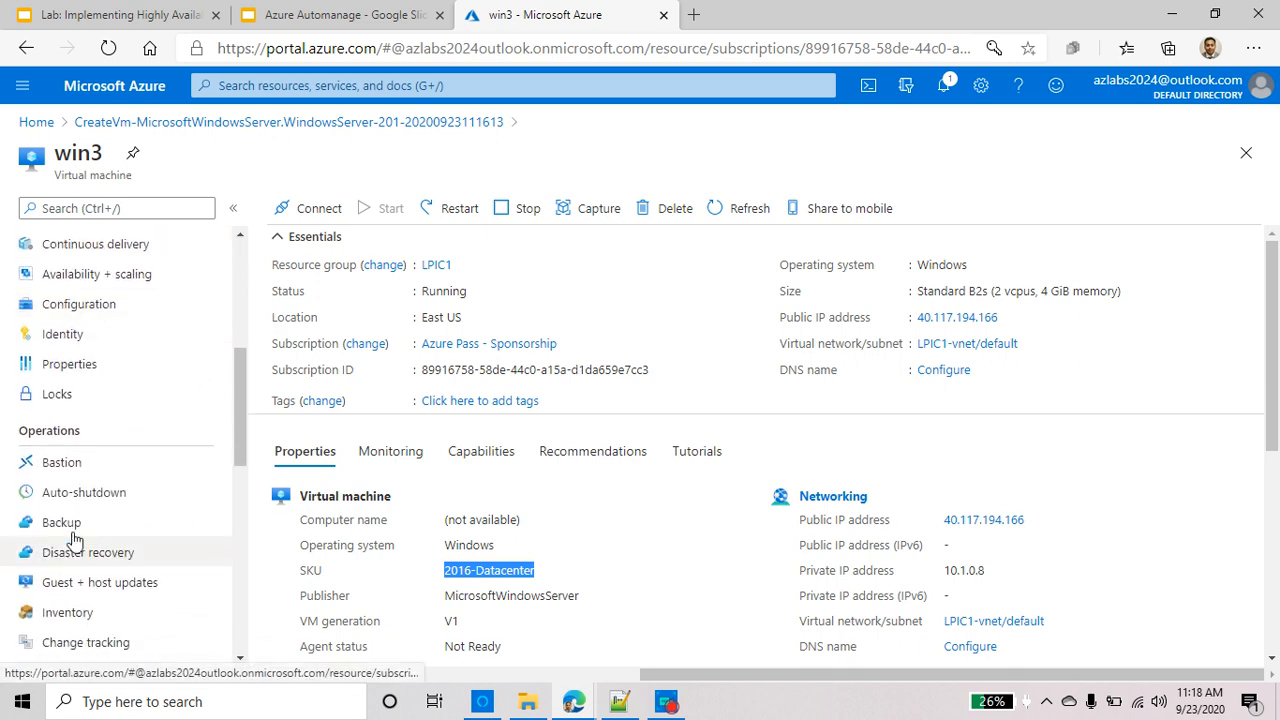
pyautogui.click(76, 526)
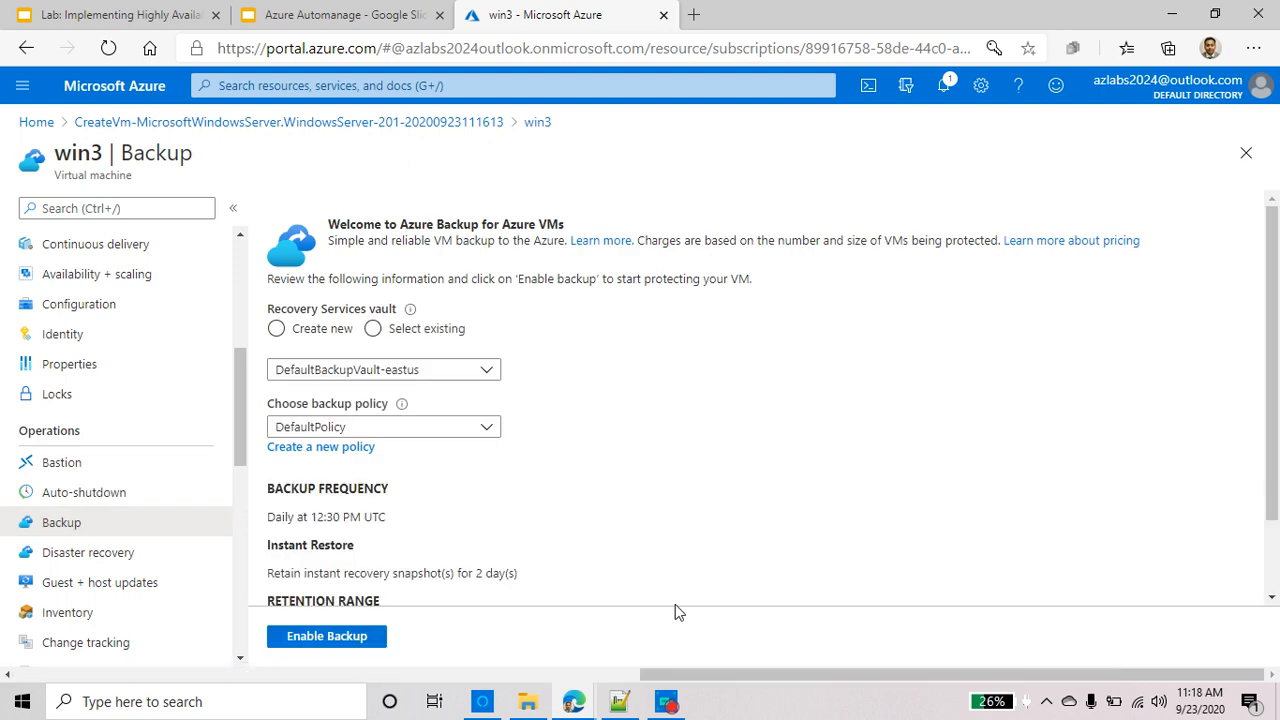
# Review win3's Monitoring Insights page, then go back to the portal Home page
pyautogui.scroll(-1, 673, 588)
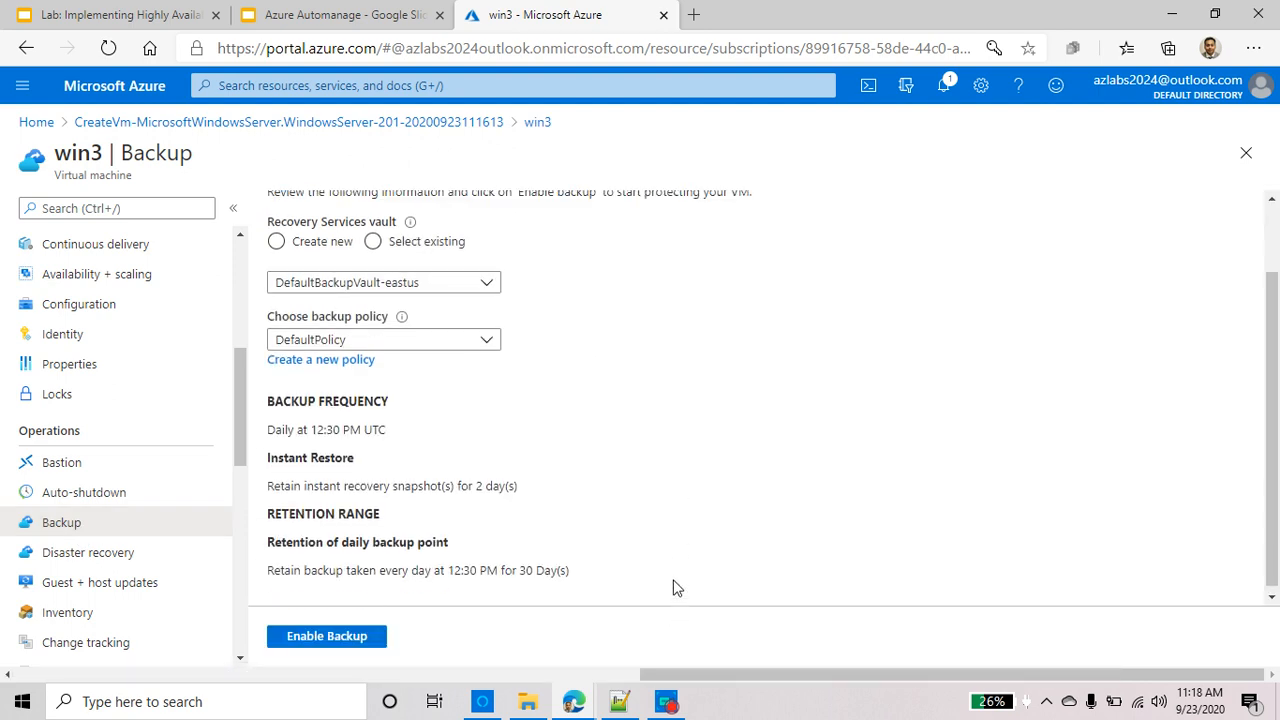
pyautogui.scroll(1, 671, 579)
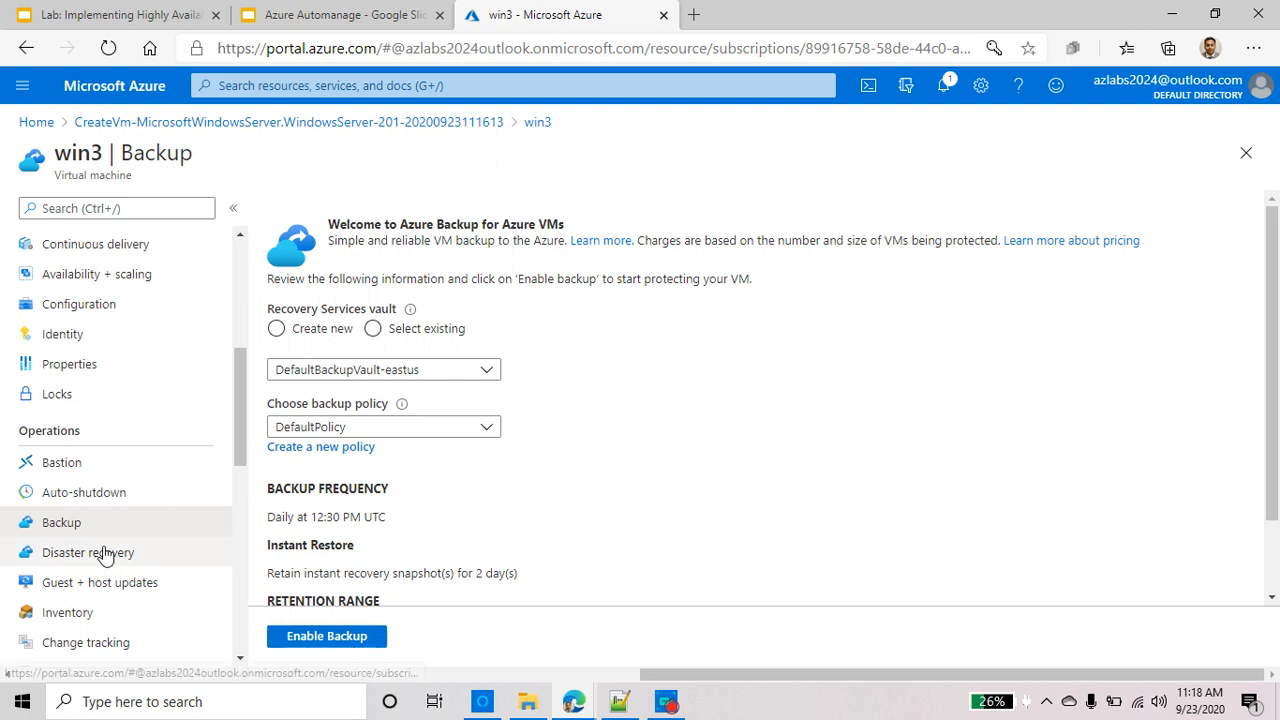
pyautogui.scroll(-3, 112, 555)
pyautogui.click(62, 470)
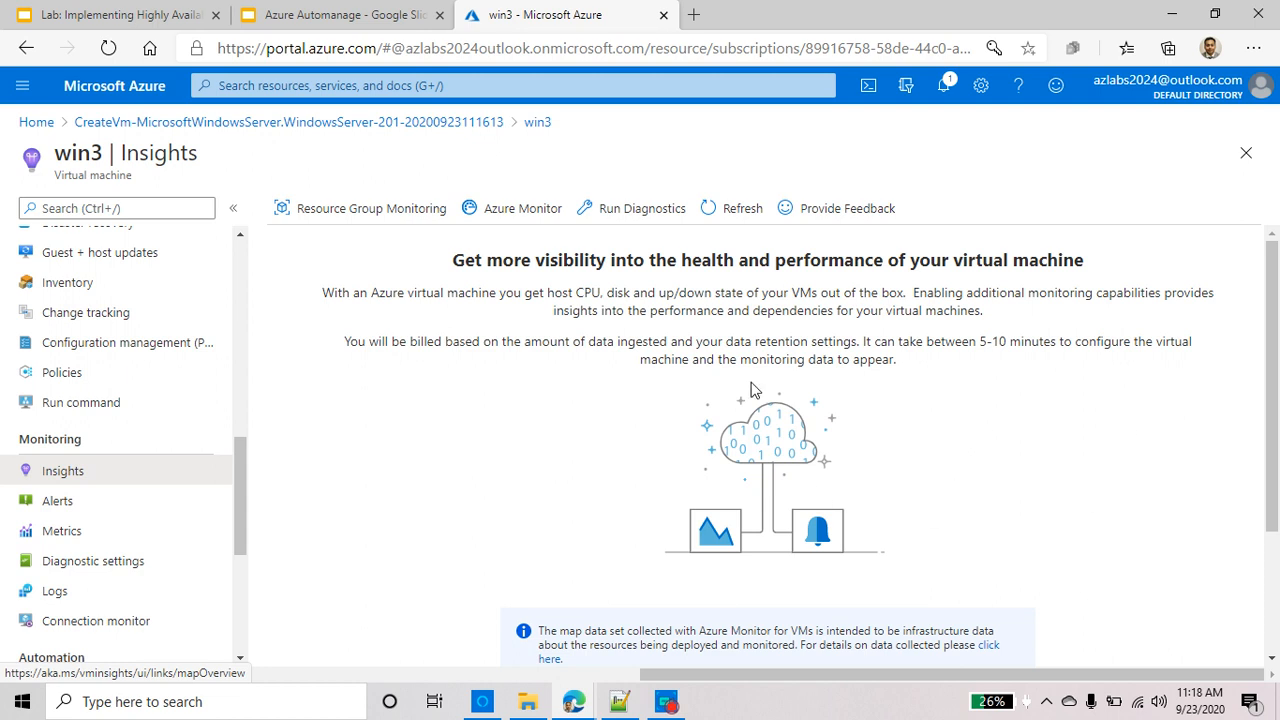
pyautogui.scroll(-2, 836, 518)
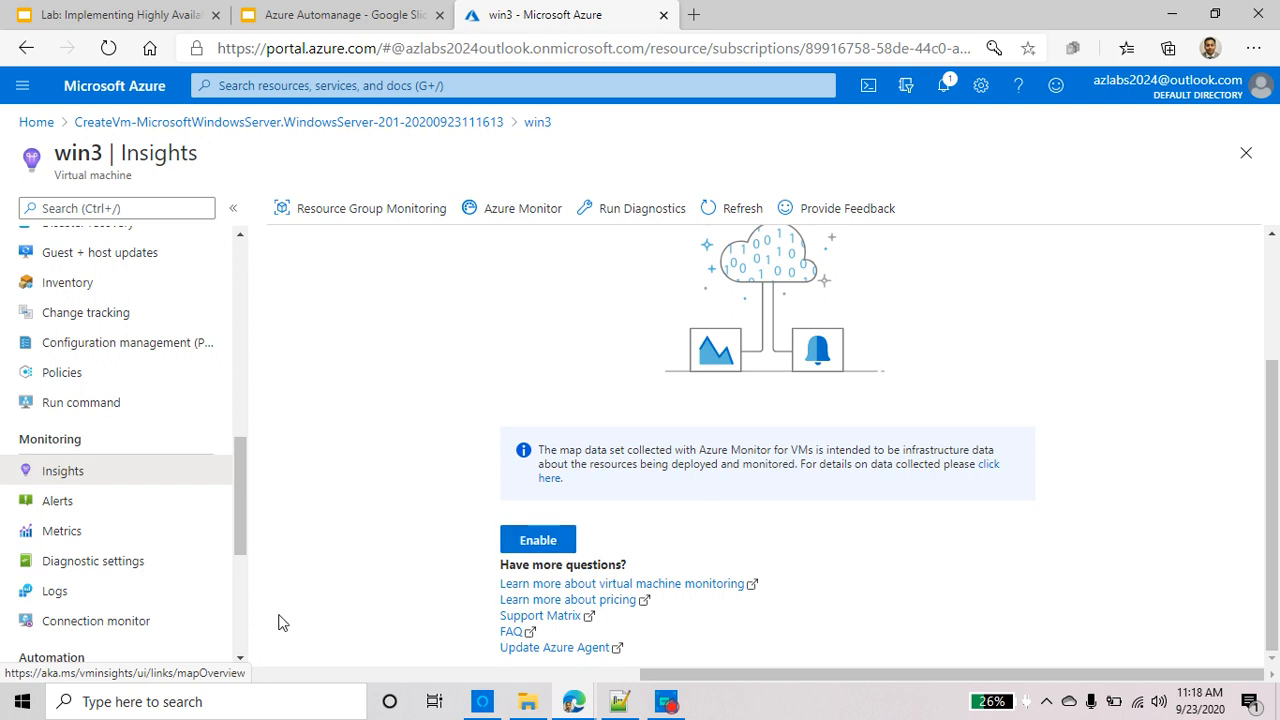
pyautogui.scroll(4, 220, 509)
pyautogui.scroll(2, 340, 537)
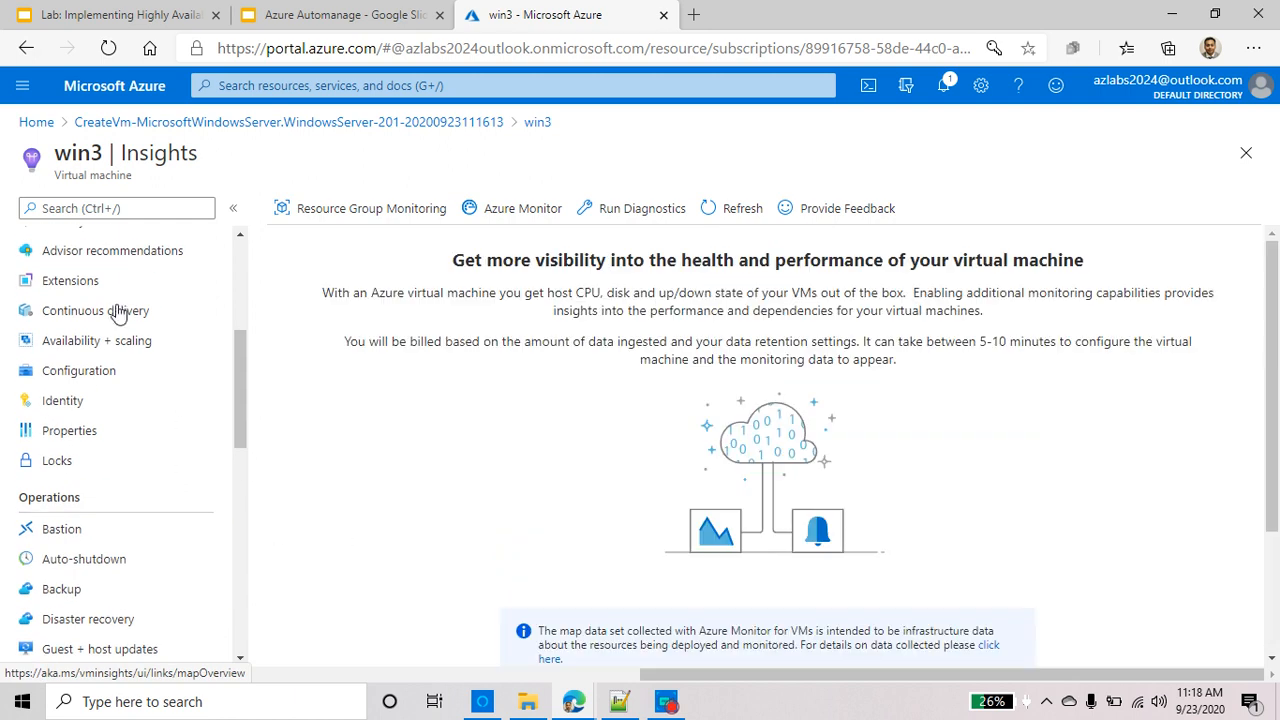
pyautogui.click(40, 124)
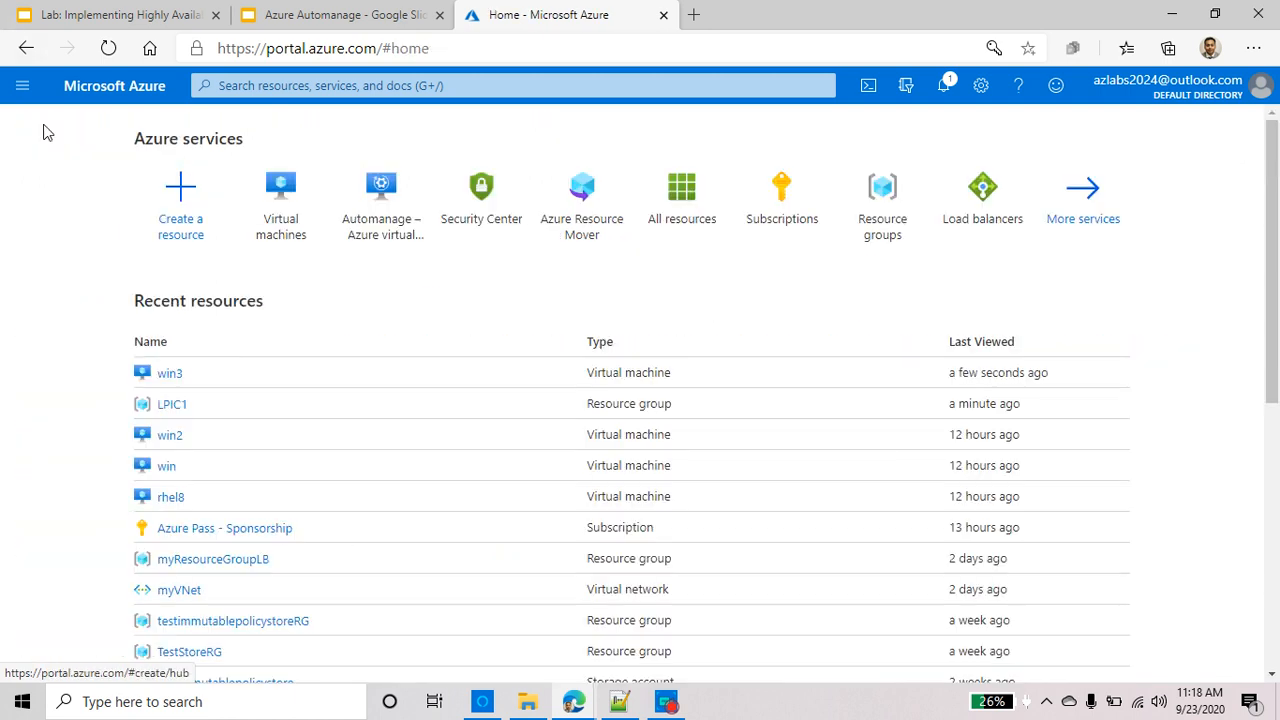
# Open Automanage – Azure virtual machine best practices and start Enable on existing VM
pyautogui.click(421, 240)
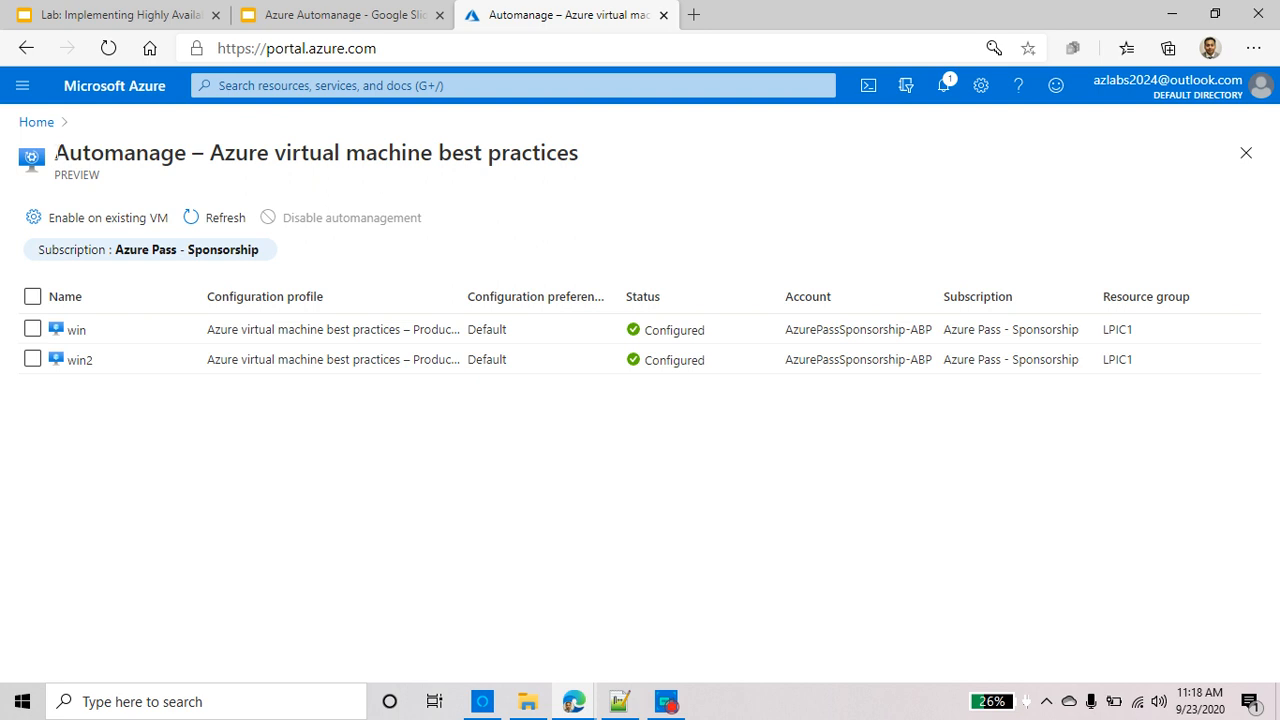
pyautogui.tripleClick(182, 158)
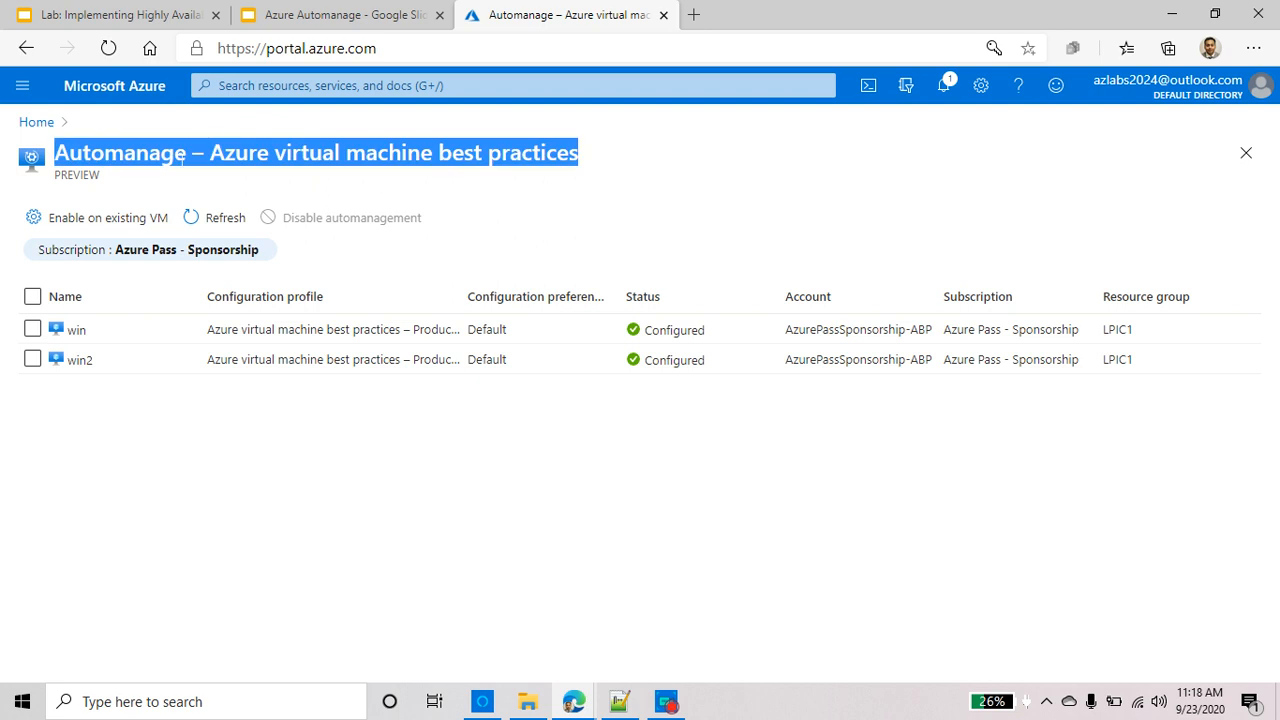
pyautogui.click(112, 228)
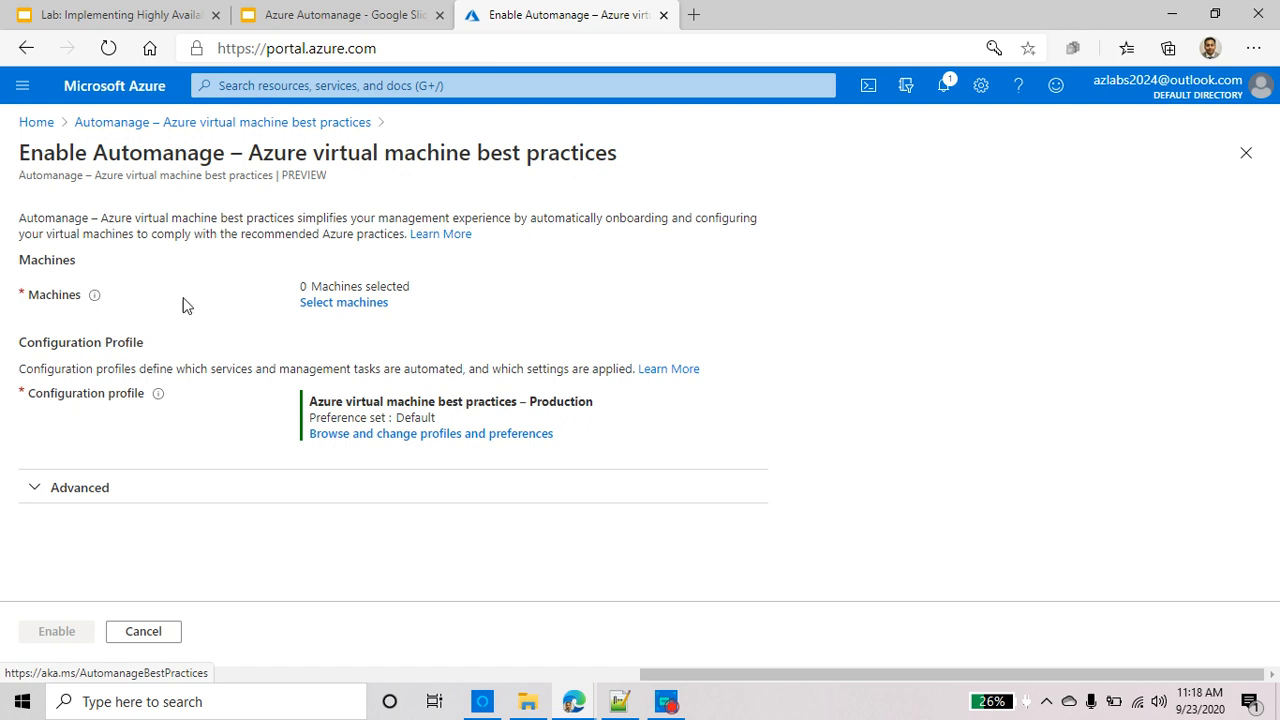
pyautogui.moveTo(68, 296); pyautogui.dragTo(29, 296)
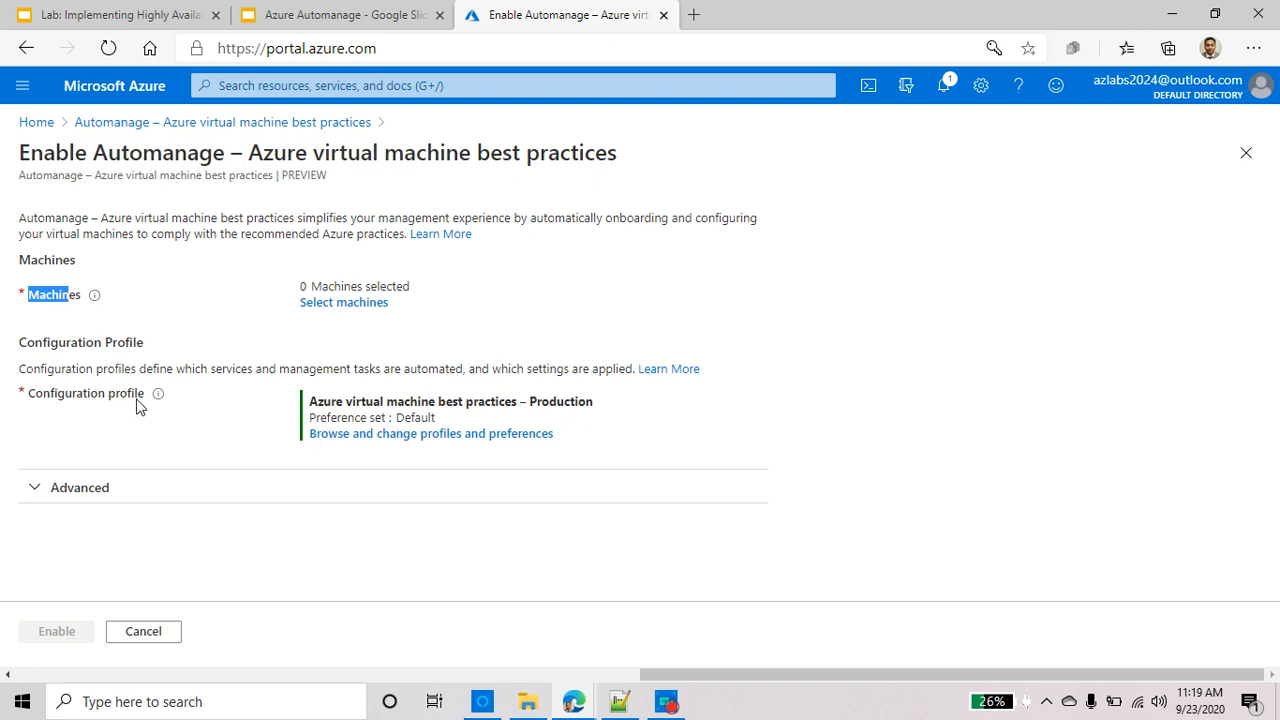
pyautogui.moveTo(138, 397); pyautogui.dragTo(13, 405)
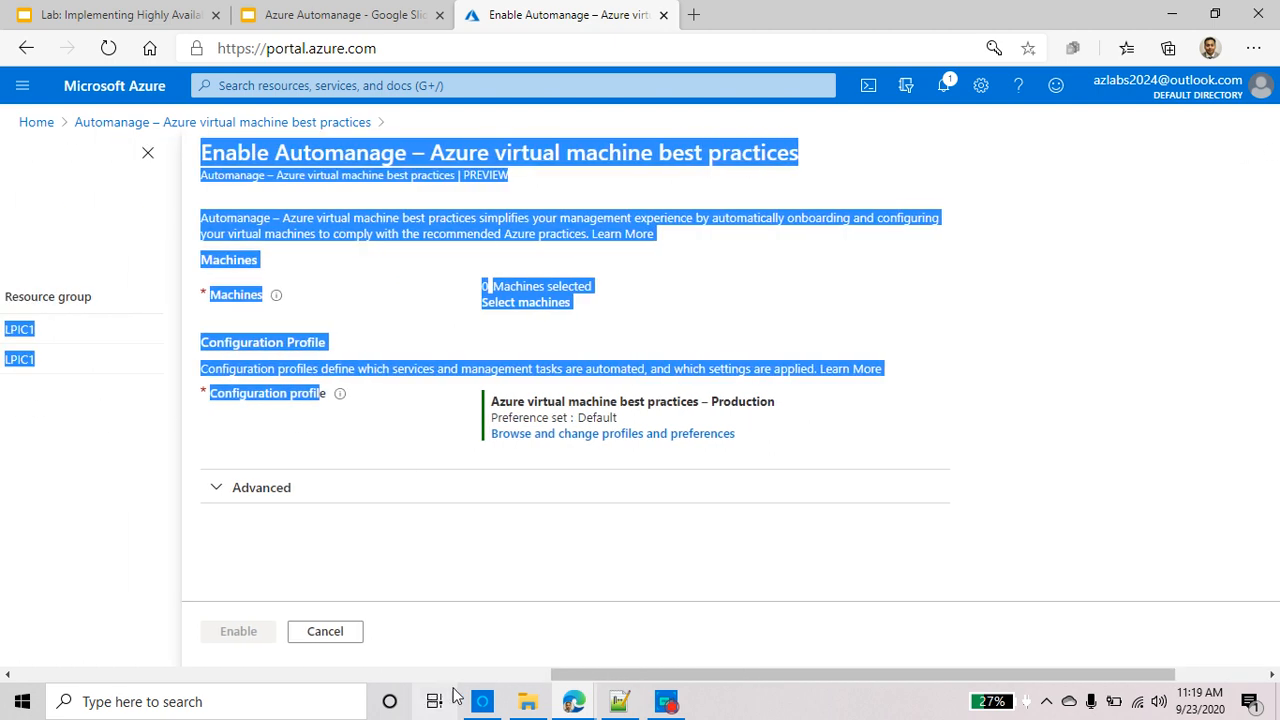
pyautogui.moveTo(588, 677); pyautogui.dragTo(678, 678)
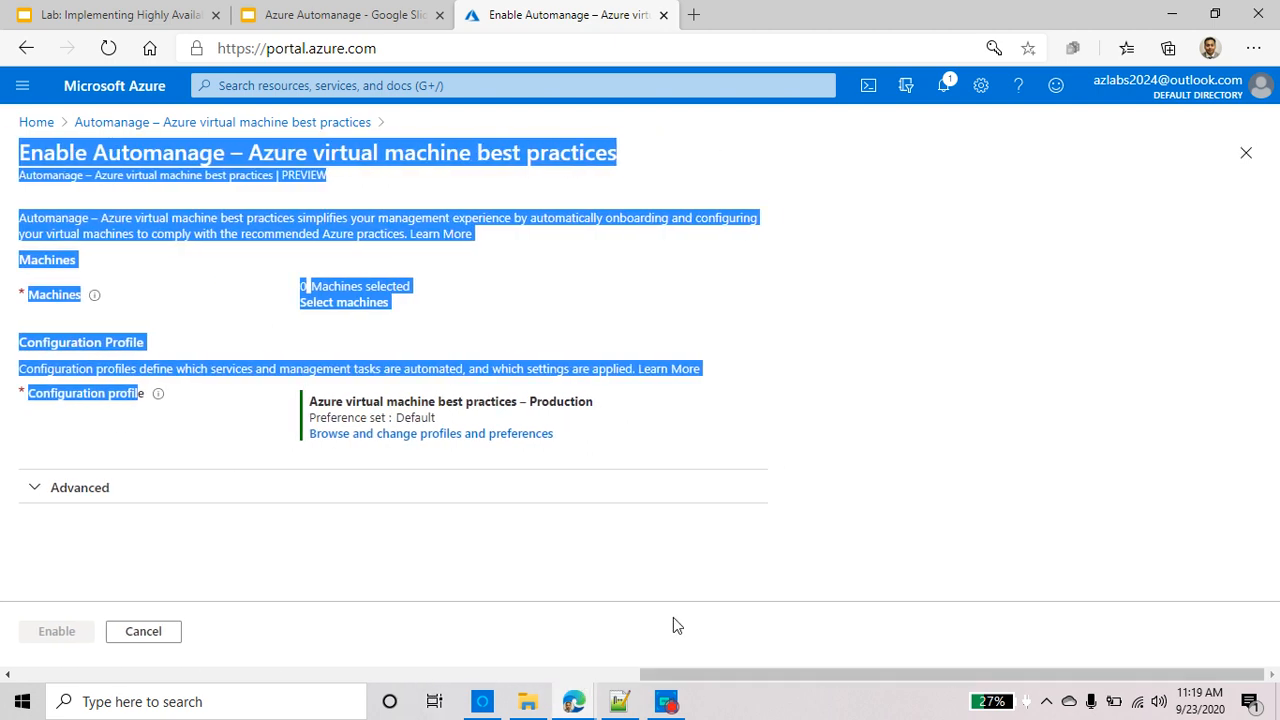
pyautogui.click(628, 432)
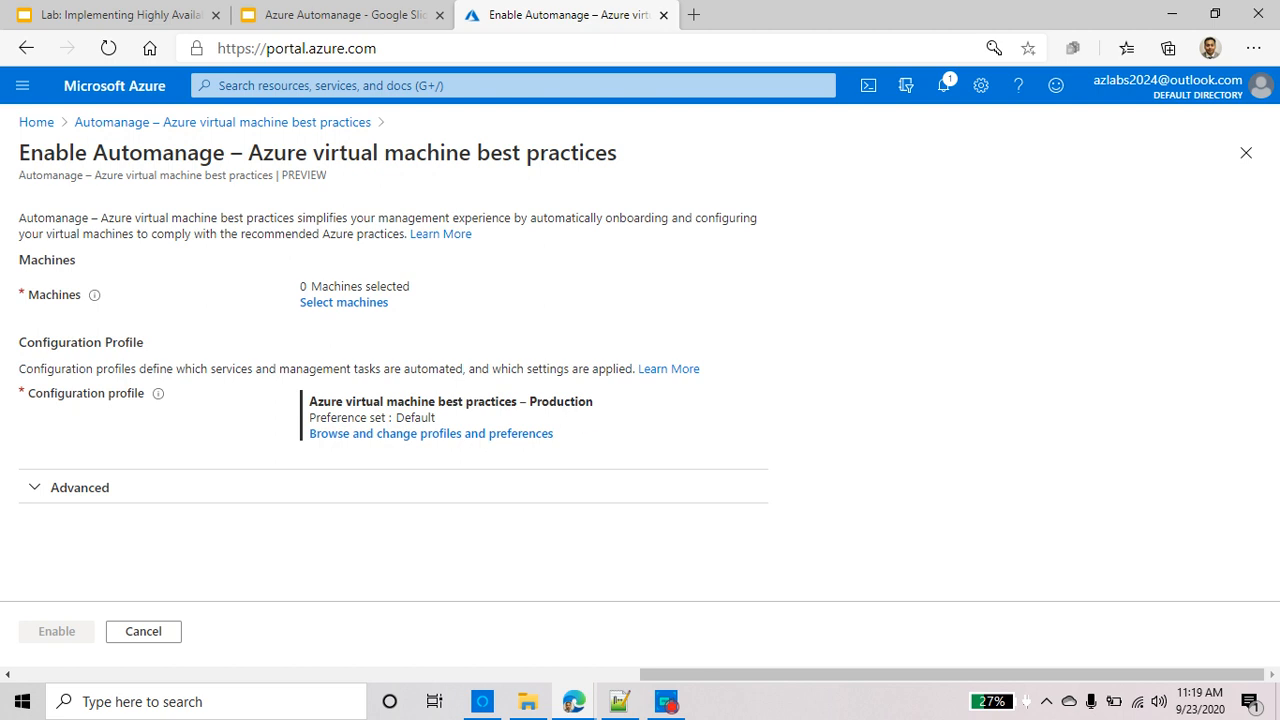
pyautogui.tripleClick(568, 402)
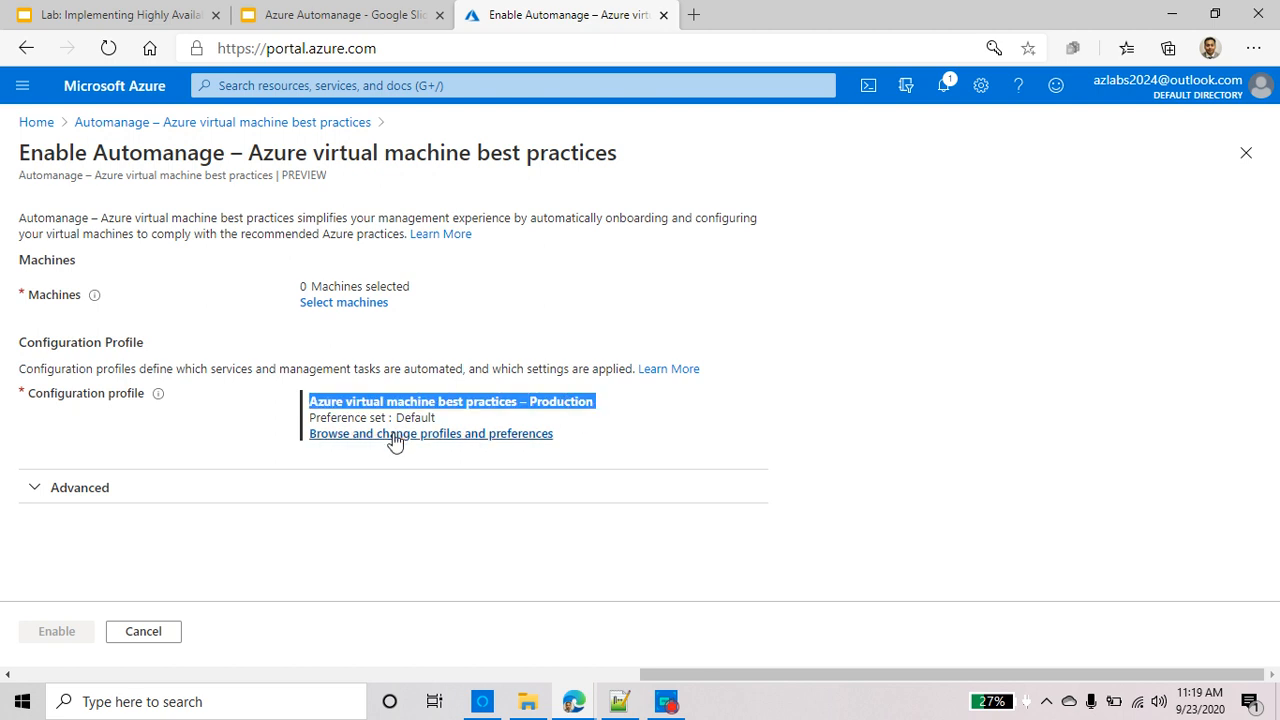
# Open the configuration profile and preferences choices and review the Dev/Test profile's services
pyautogui.click(461, 436)
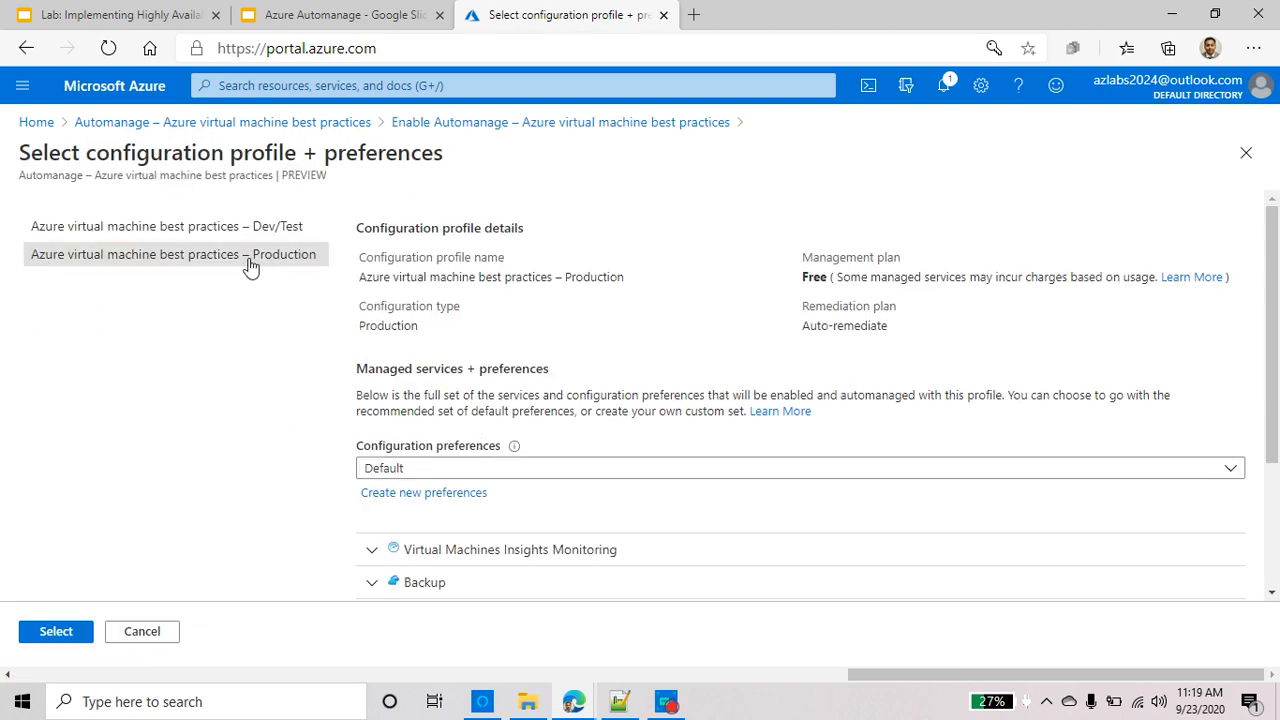
pyautogui.click(287, 230)
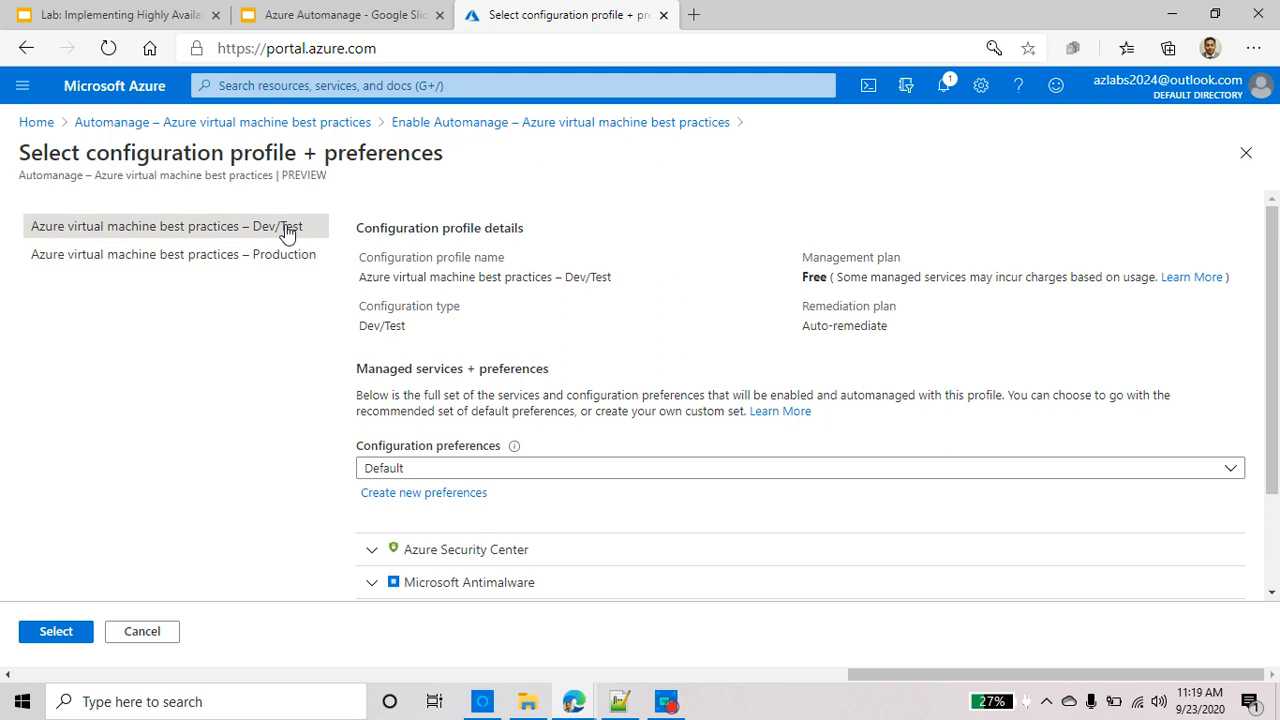
pyautogui.scroll(-2, 609, 523)
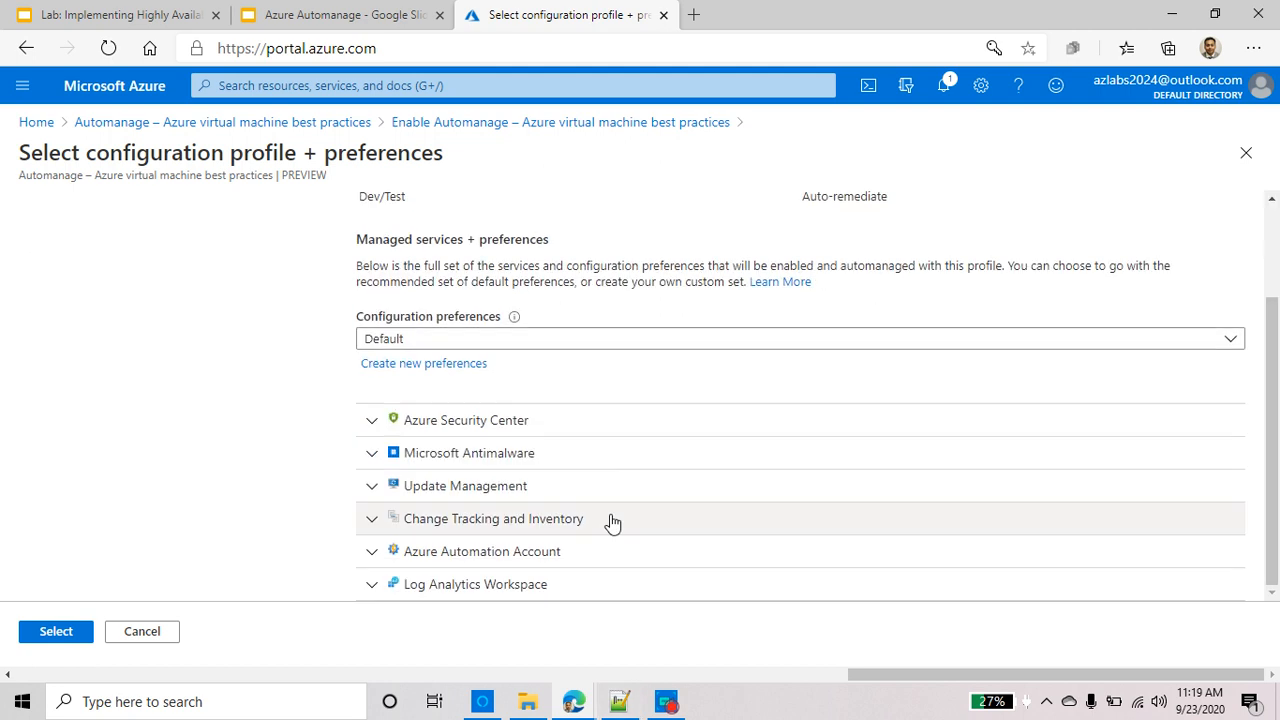
pyautogui.scroll(3, 265, 450)
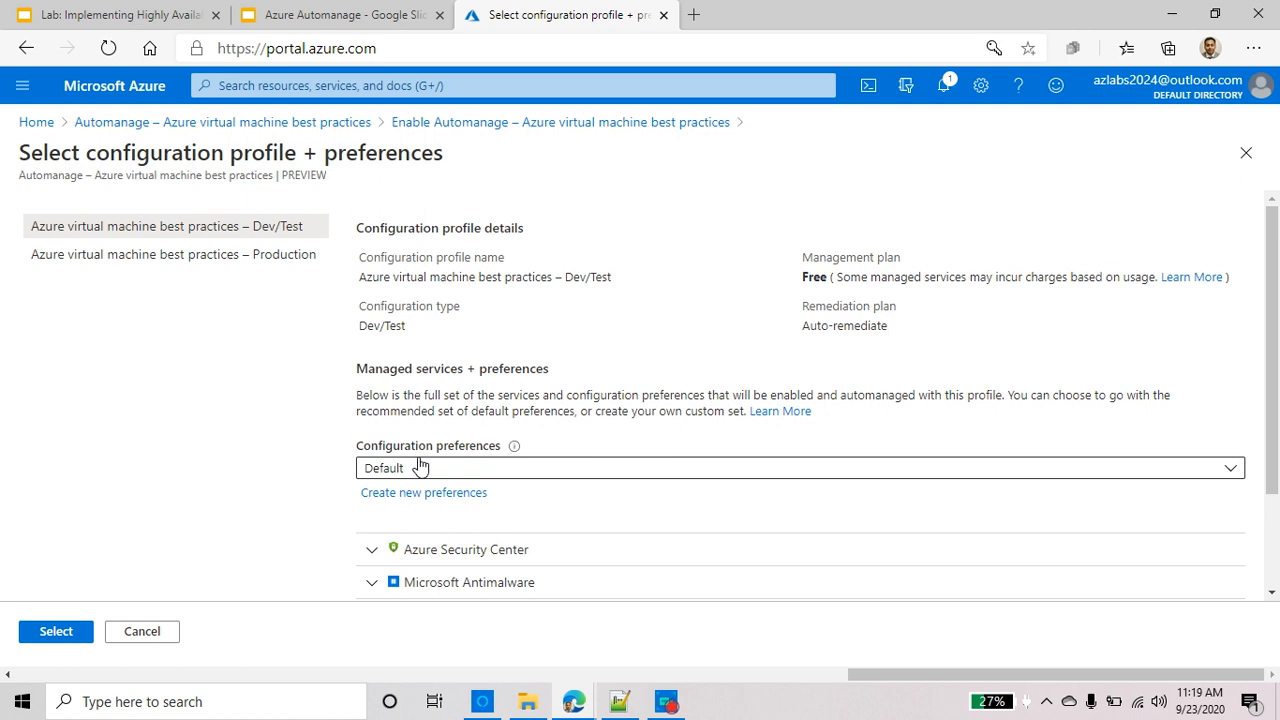
pyautogui.scroll(-2, 365, 455)
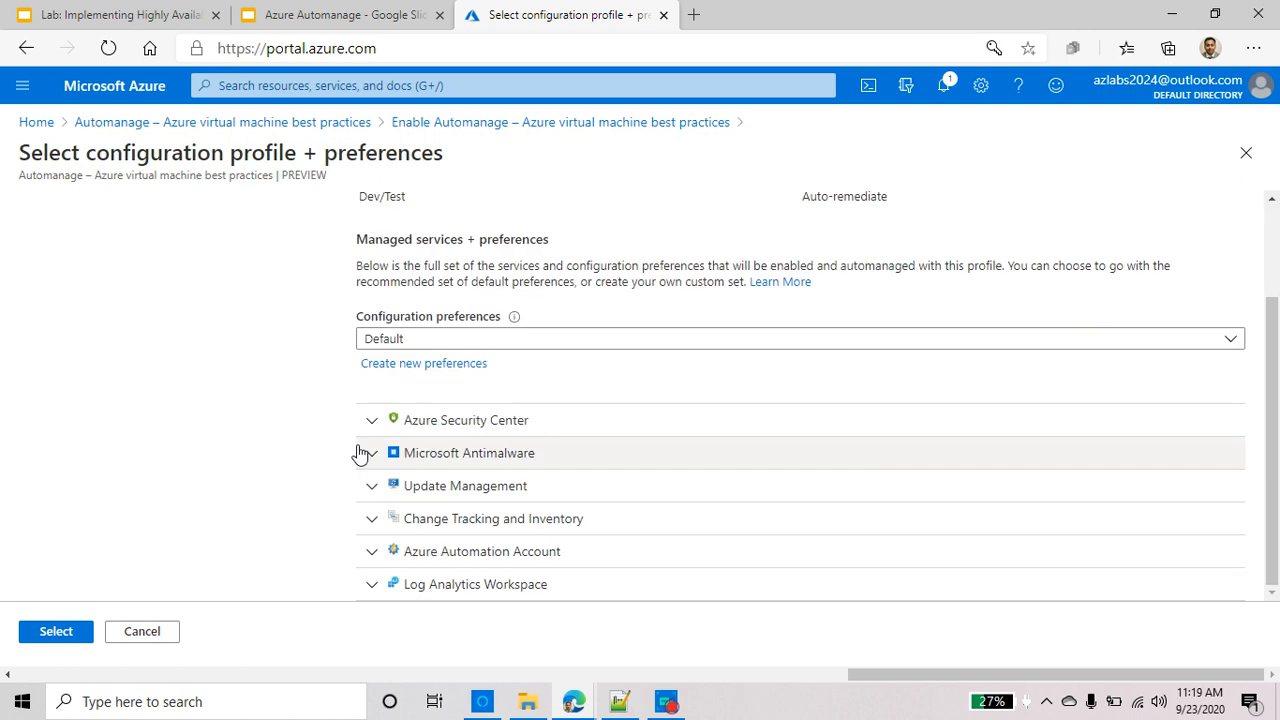
pyautogui.scroll(1, 270, 412)
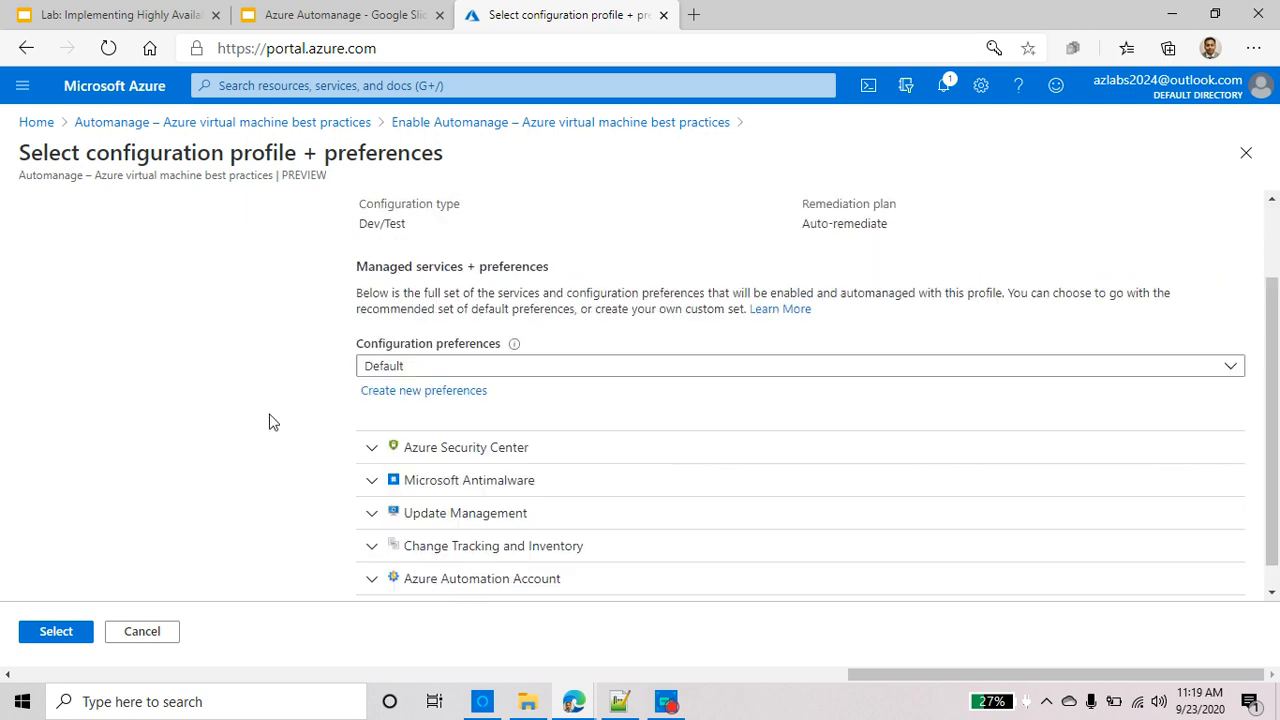
pyautogui.scroll(-1, 270, 412)
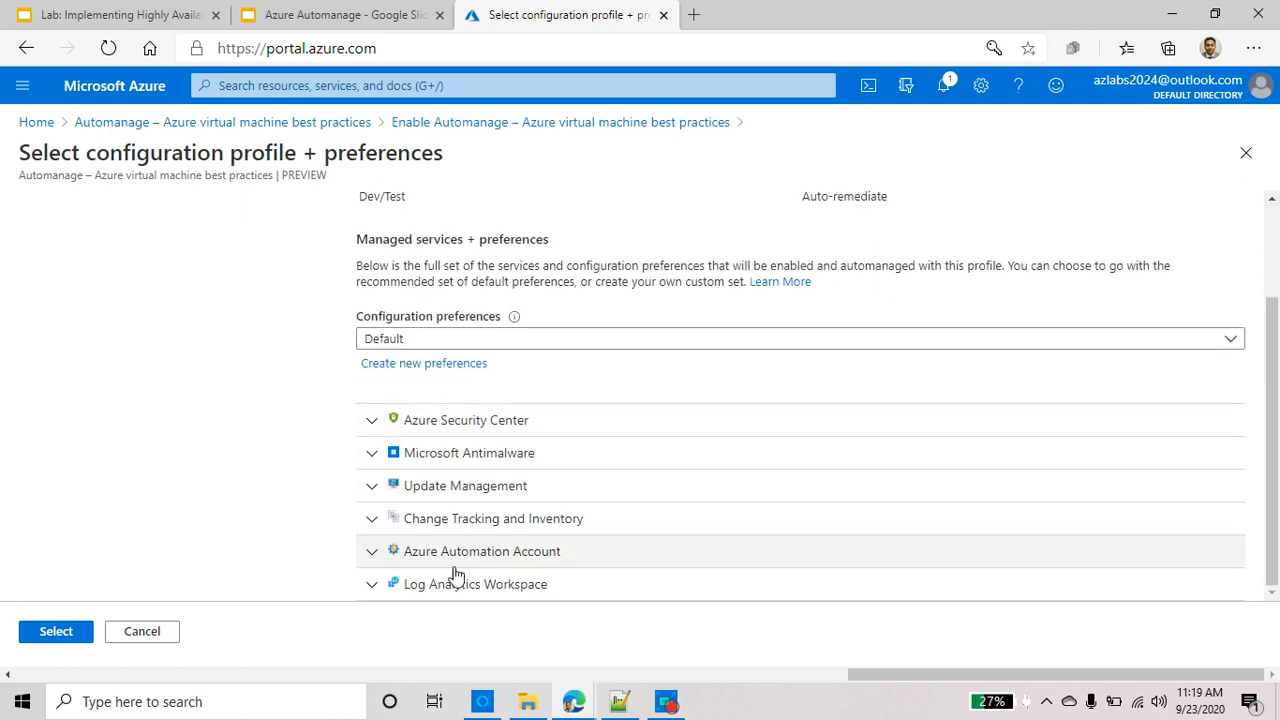
pyautogui.scroll(1, 460, 590)
pyautogui.scroll(1, 460, 590)
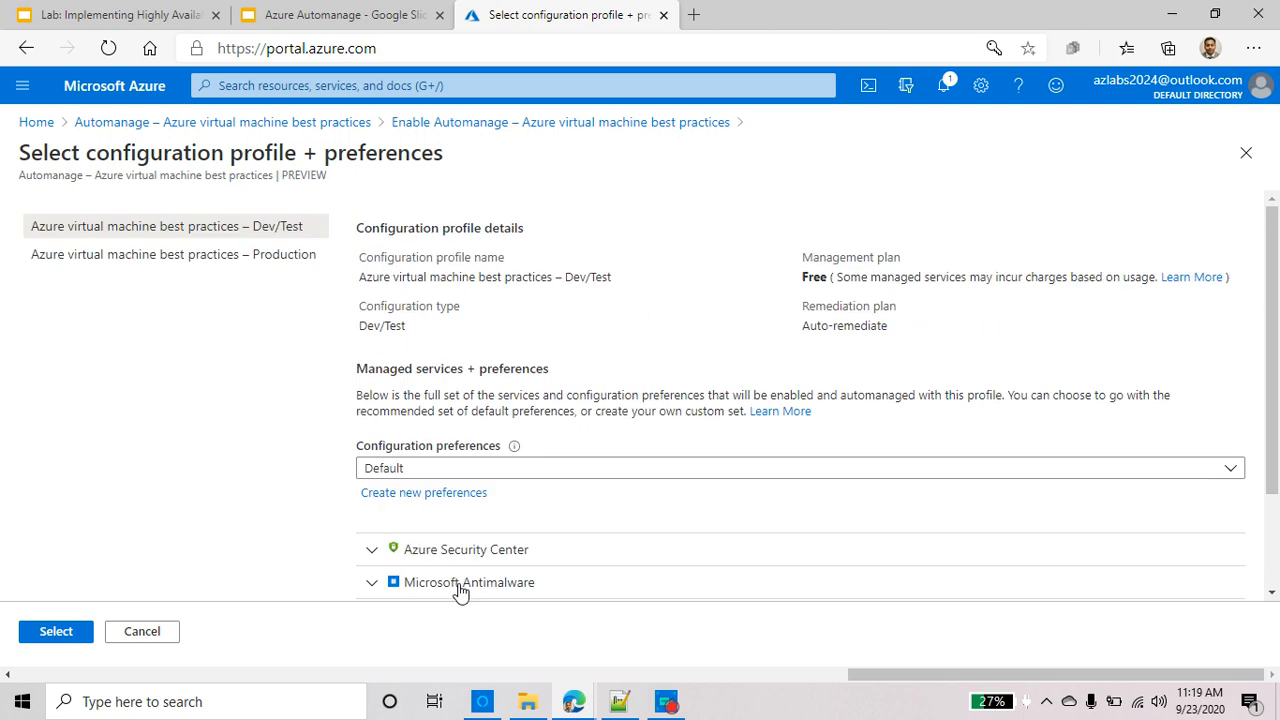
# Switch back to the Production profile and review its Default preferences services
pyautogui.click(265, 252)
pyautogui.scroll(-1, 222, 444)
pyautogui.scroll(-2, 222, 444)
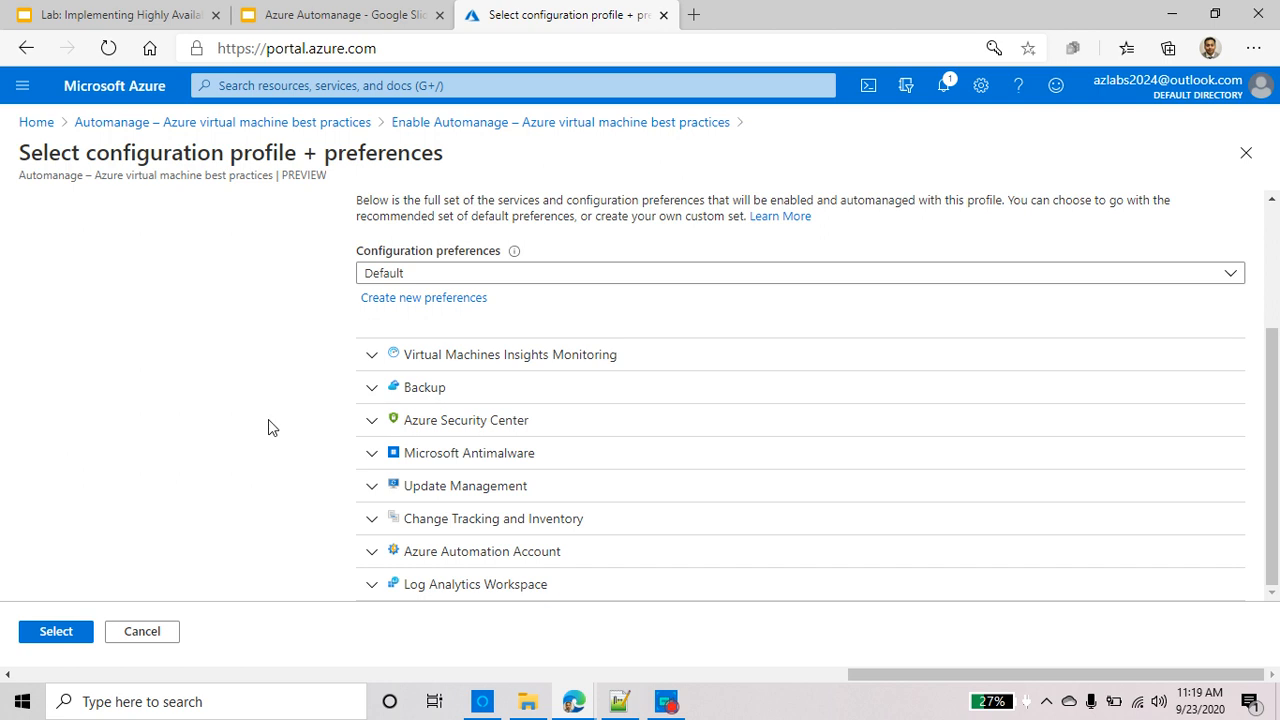
pyautogui.scroll(2, 268, 419)
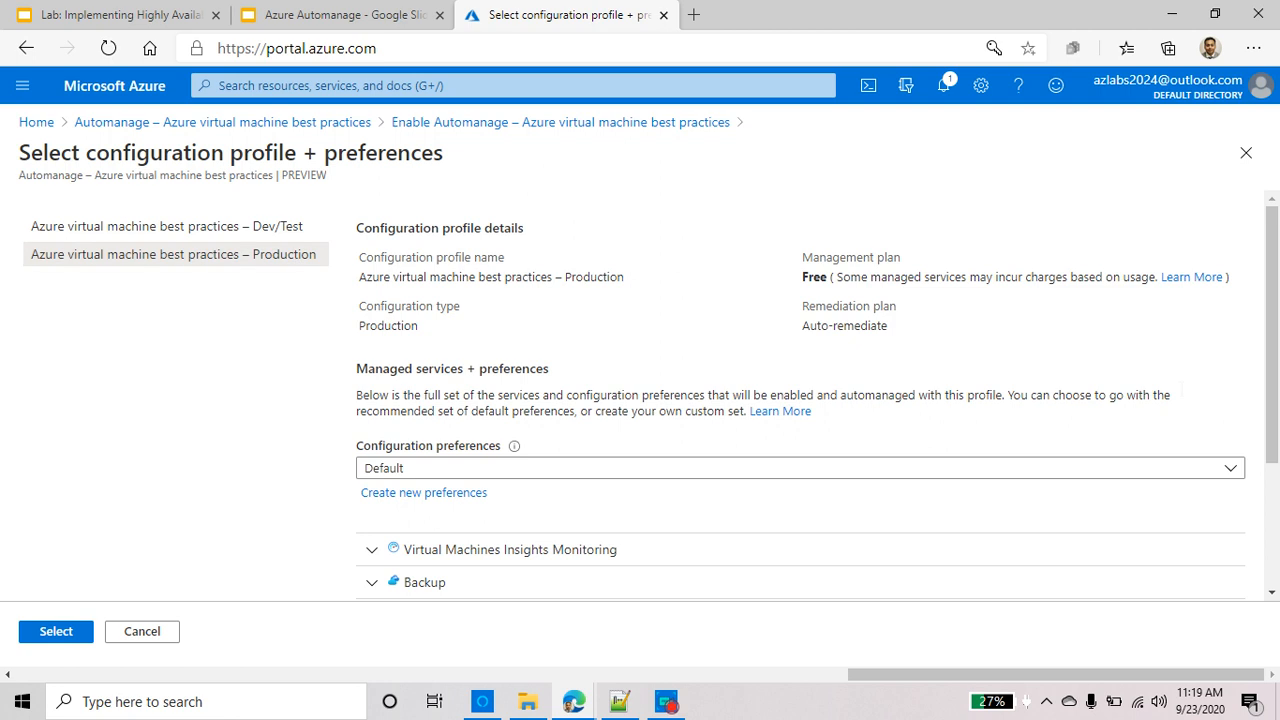
pyautogui.moveTo(803, 277); pyautogui.dragTo(1119, 284)
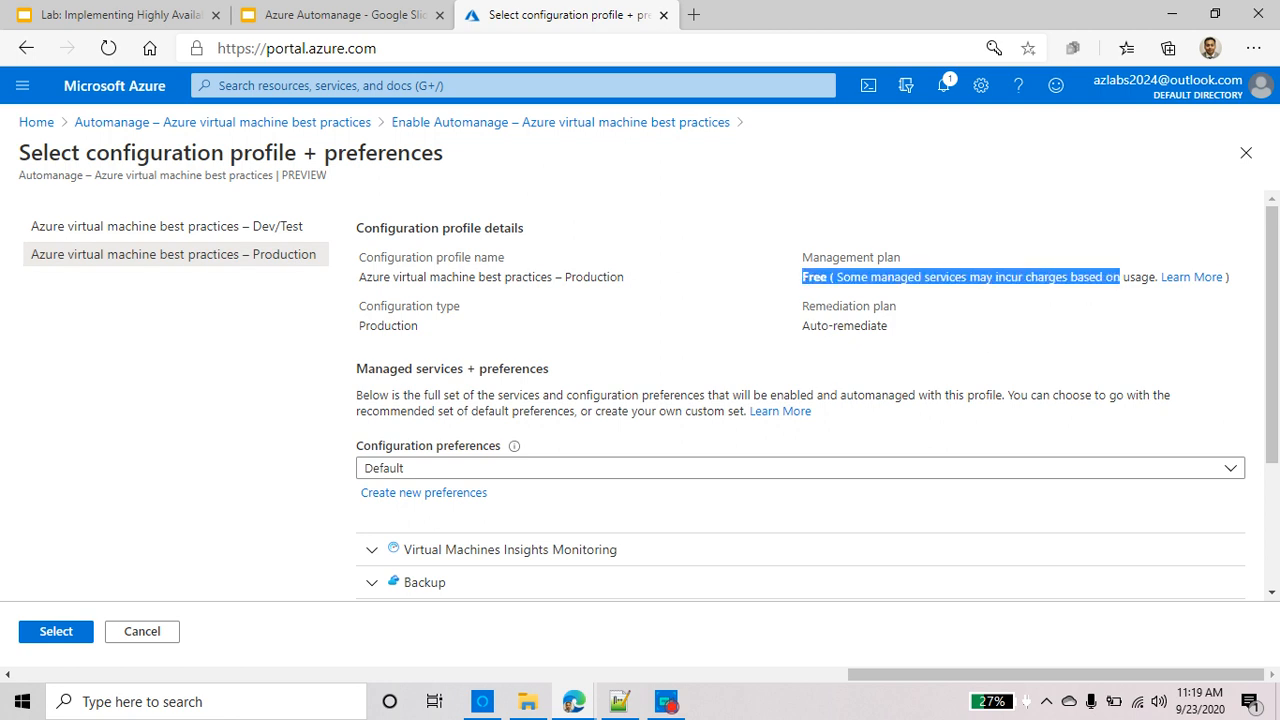
pyautogui.moveTo(802, 306); pyautogui.dragTo(896, 308)
pyautogui.click(829, 343)
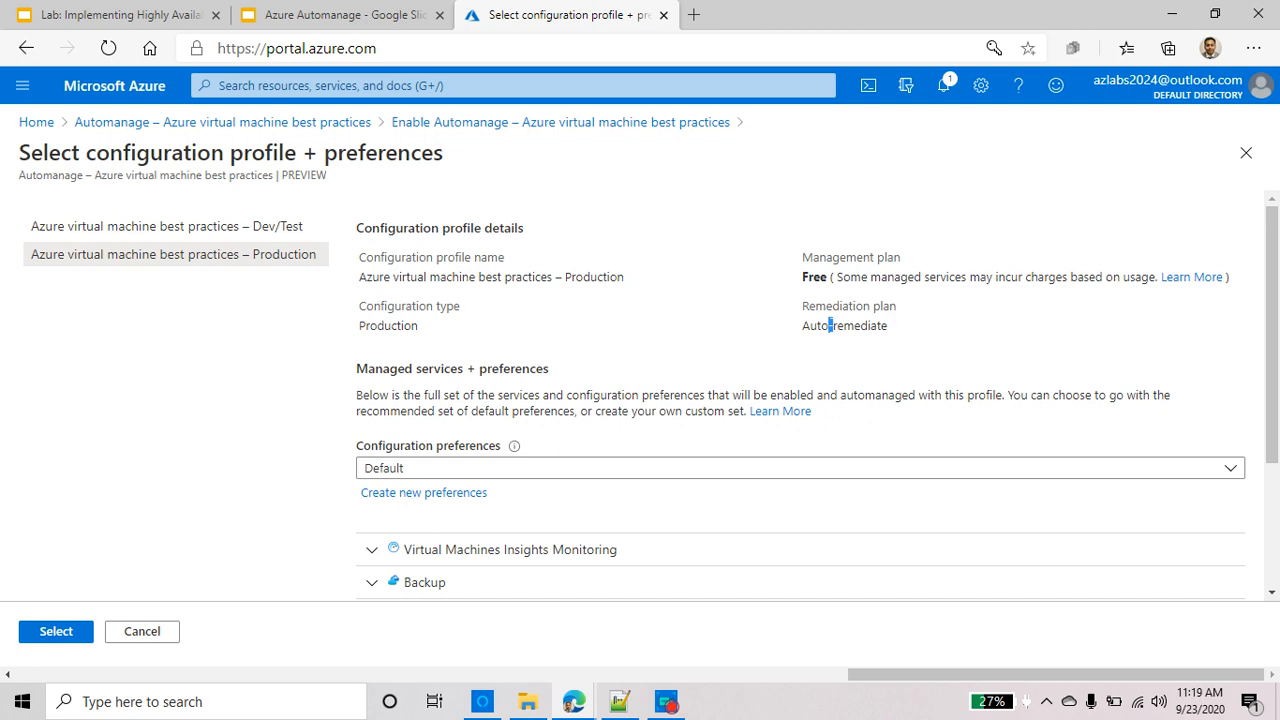
pyautogui.tripleClick(829, 326)
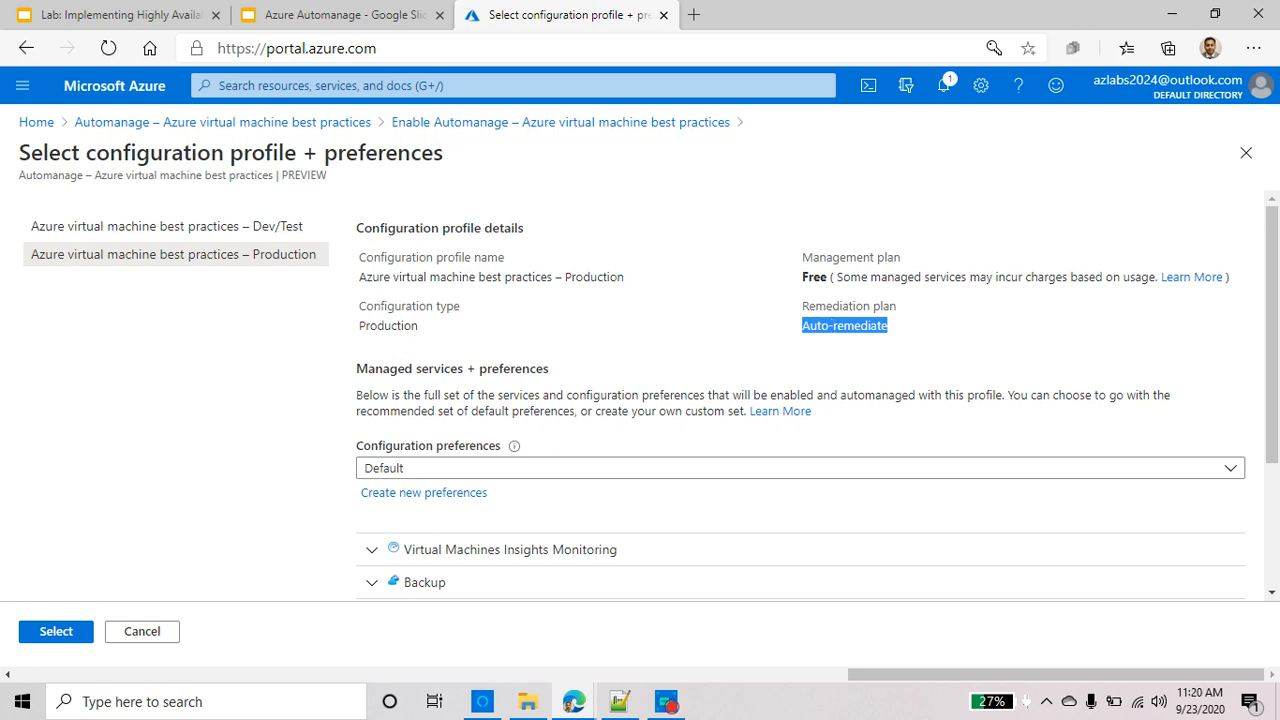
pyautogui.doubleClick(401, 326)
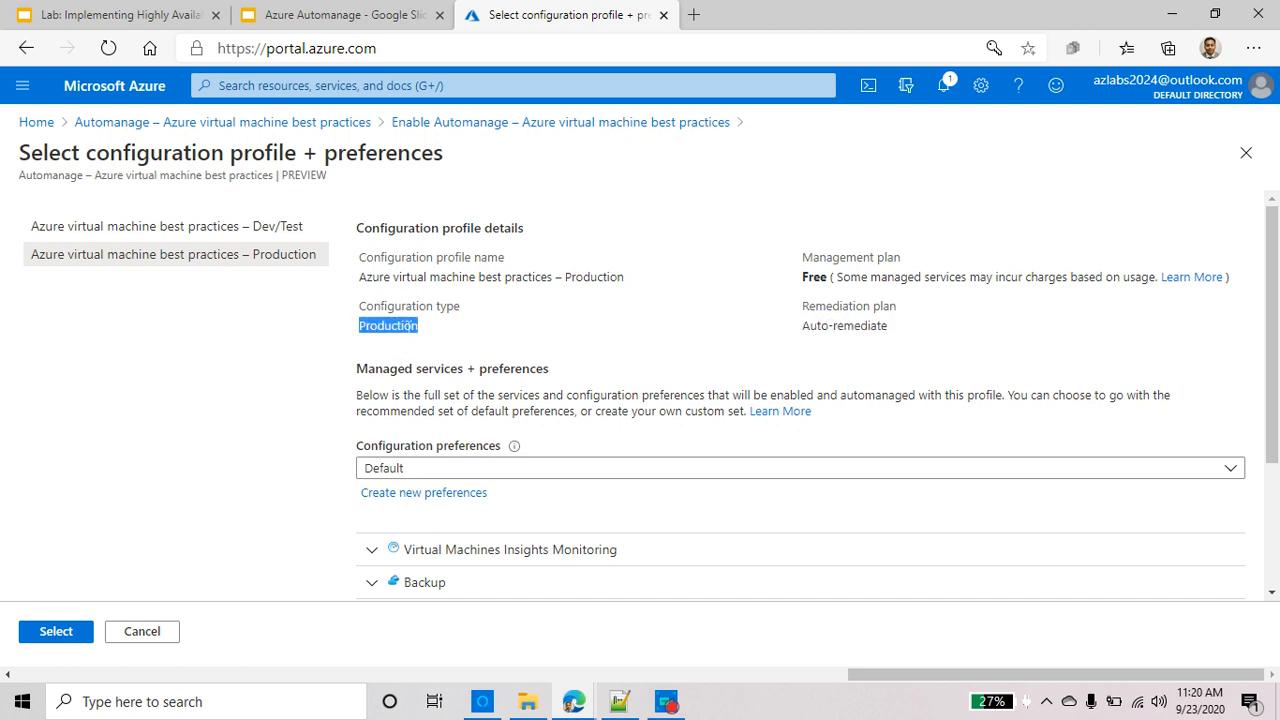
pyautogui.tripleClick(490, 257)
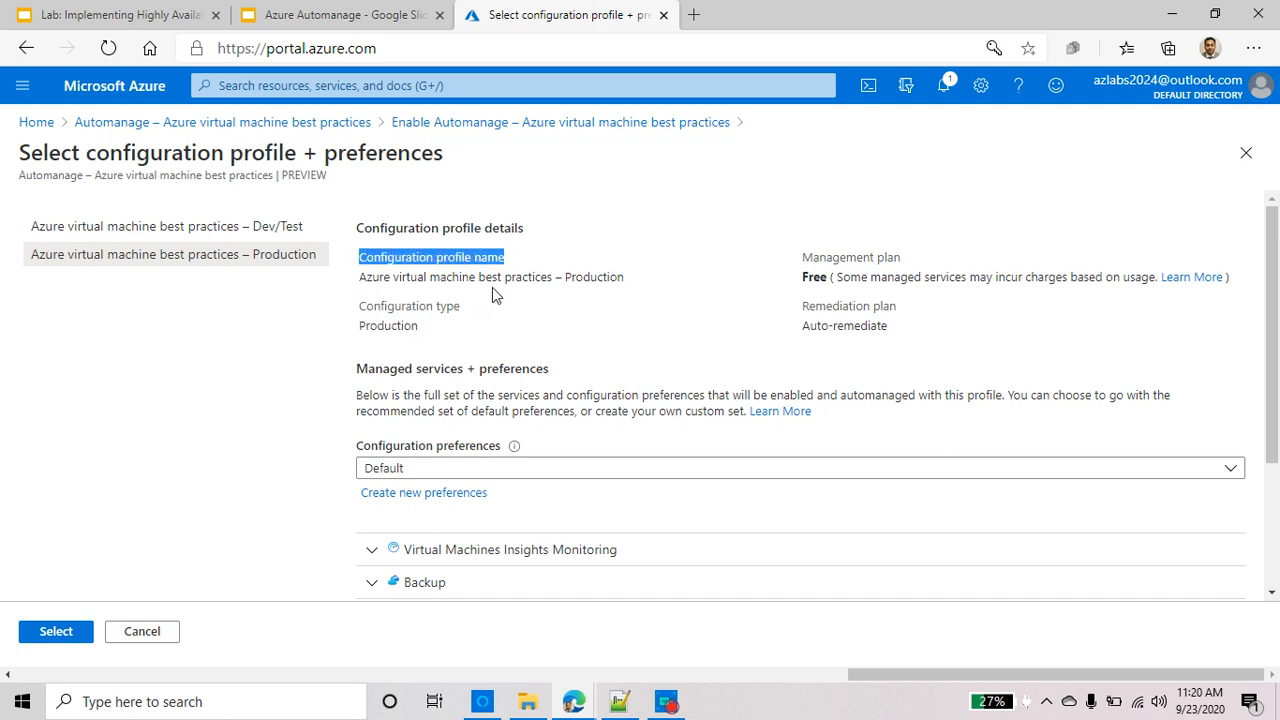
pyautogui.scroll(-1, 588, 302)
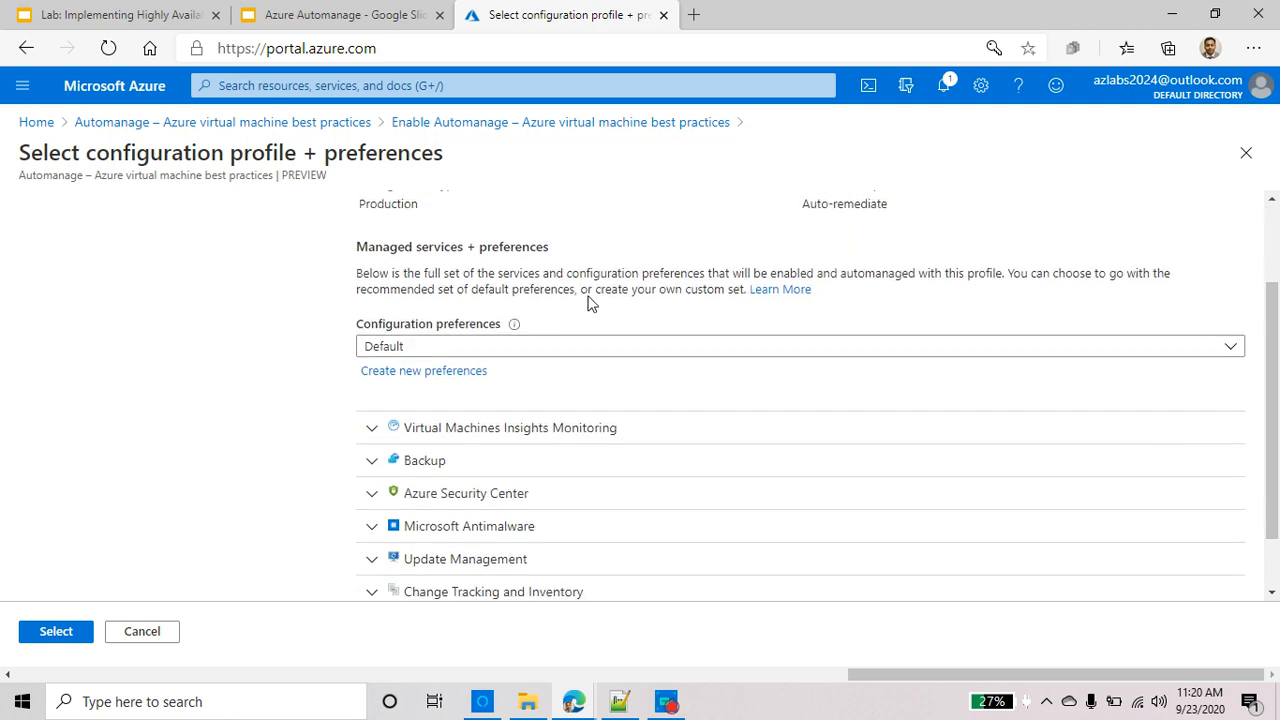
pyautogui.scroll(-1, 588, 302)
# Expand the VM Insights Monitoring, Backup and Azure Security Center details in the Production profile
pyautogui.click(518, 354)
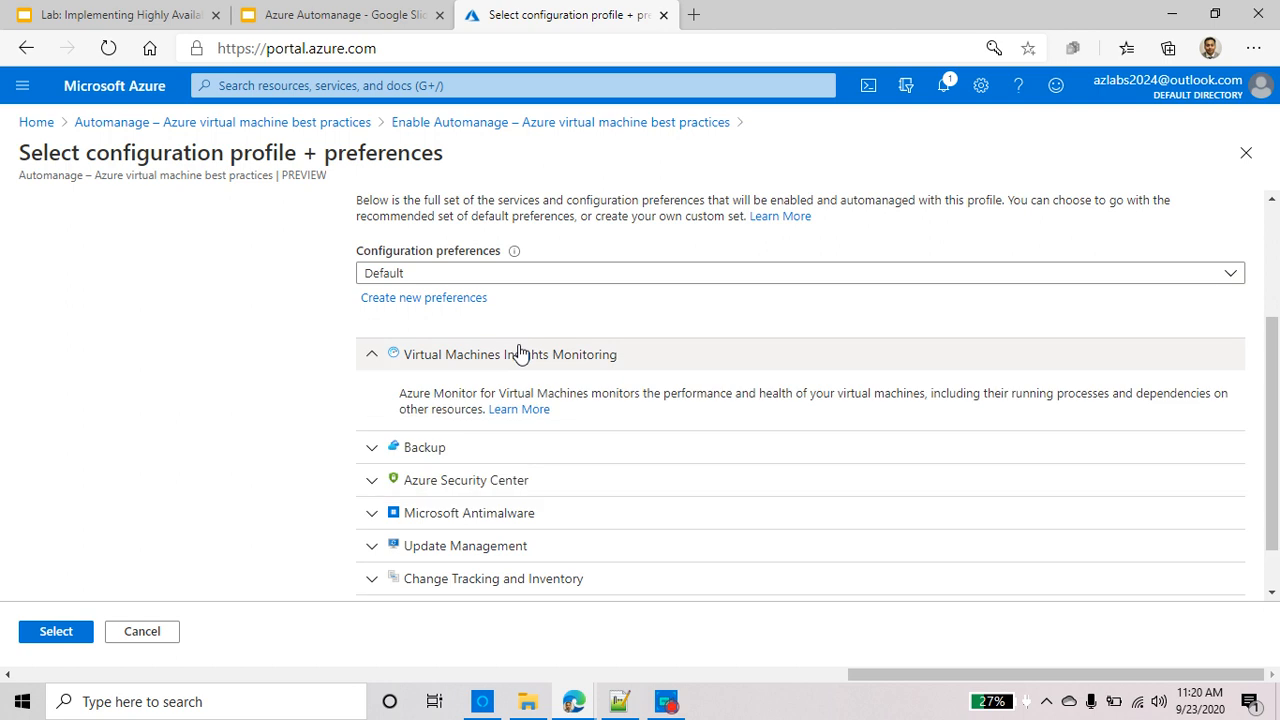
pyautogui.scroll(-1, 480, 394)
pyautogui.click(482, 393)
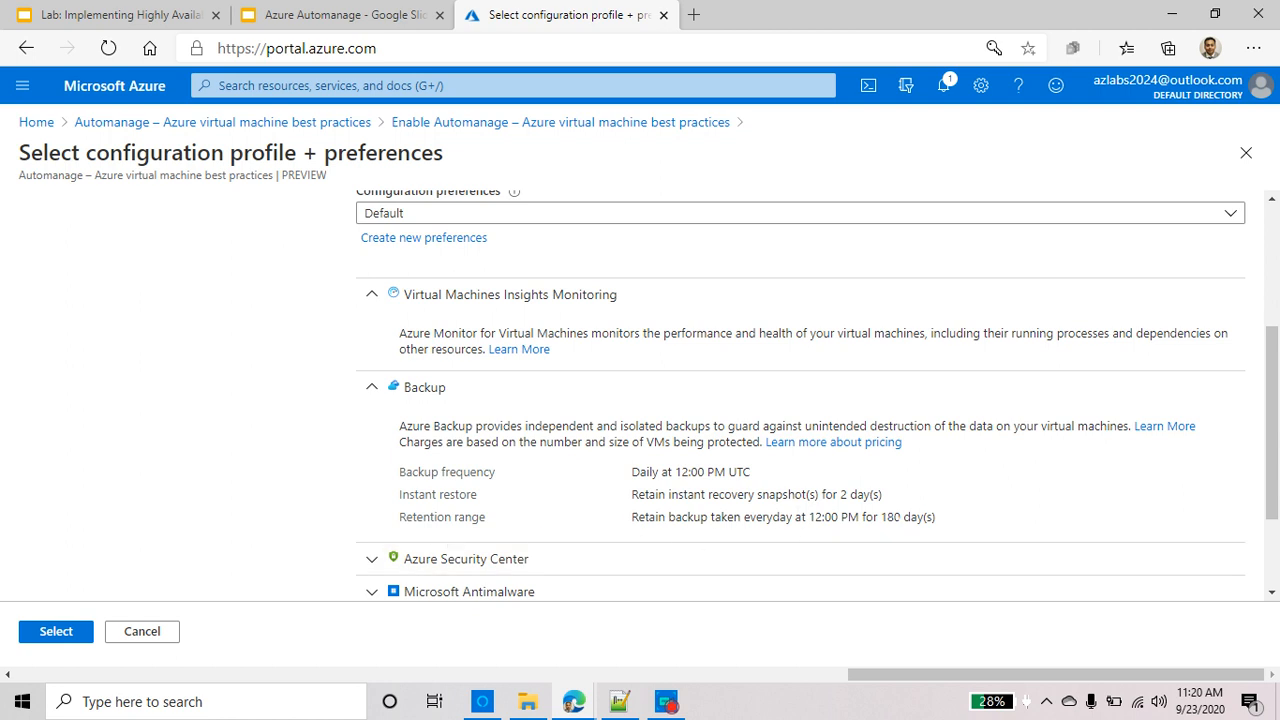
pyautogui.scroll(-3, 894, 528)
pyautogui.click(485, 421)
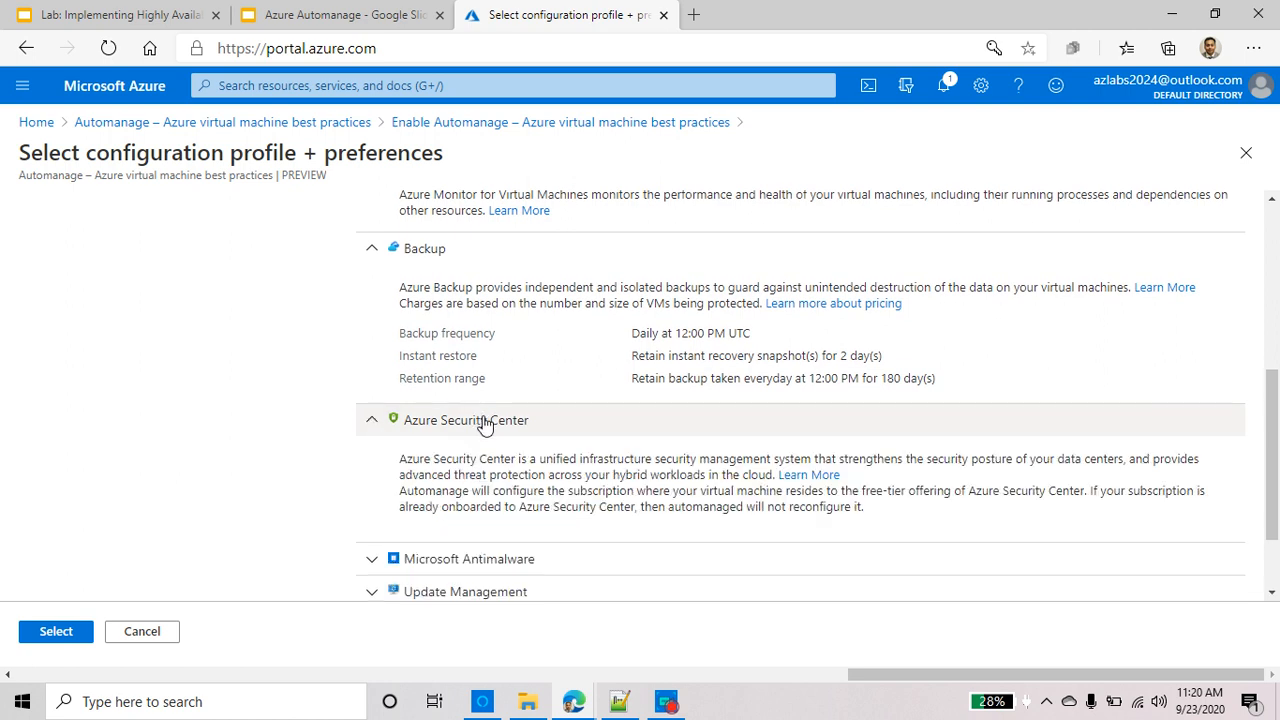
pyautogui.scroll(-2, 480, 429)
# Expand the Microsoft Antimalware, Update Management and Change Tracking and Inventory details
pyautogui.click(517, 456)
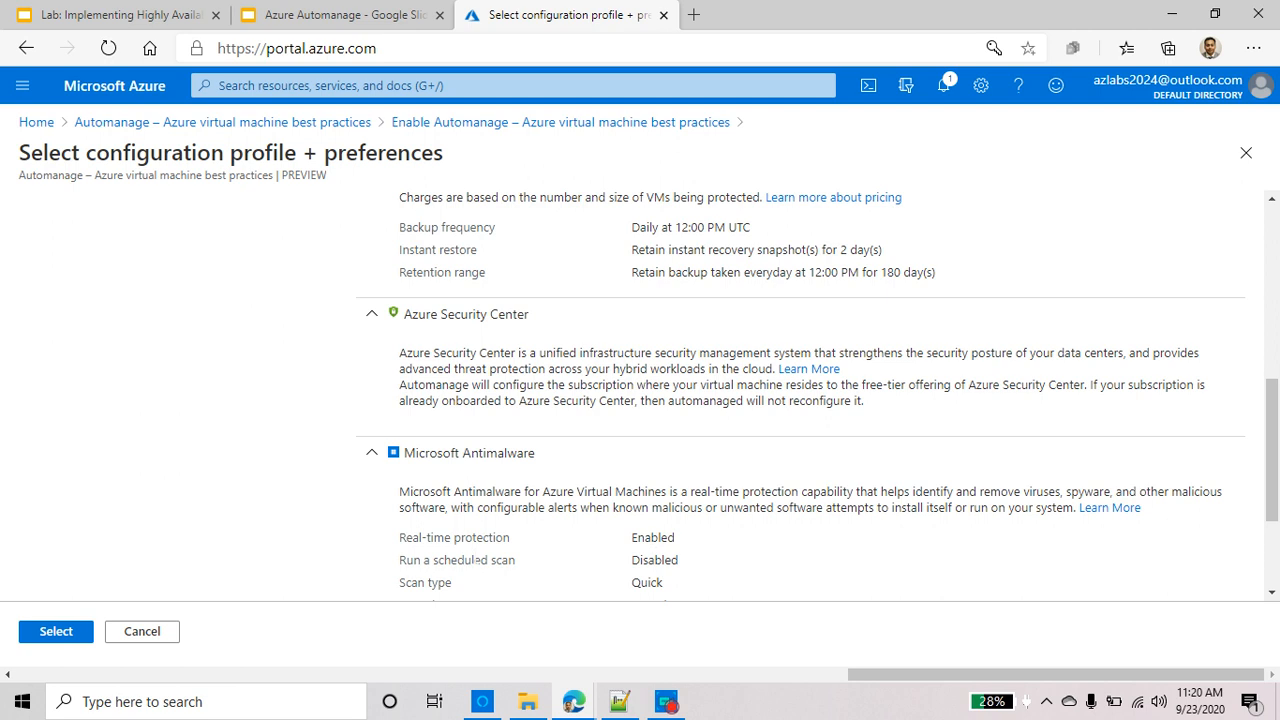
pyautogui.doubleClick(476, 560)
pyautogui.scroll(-2, 463, 464)
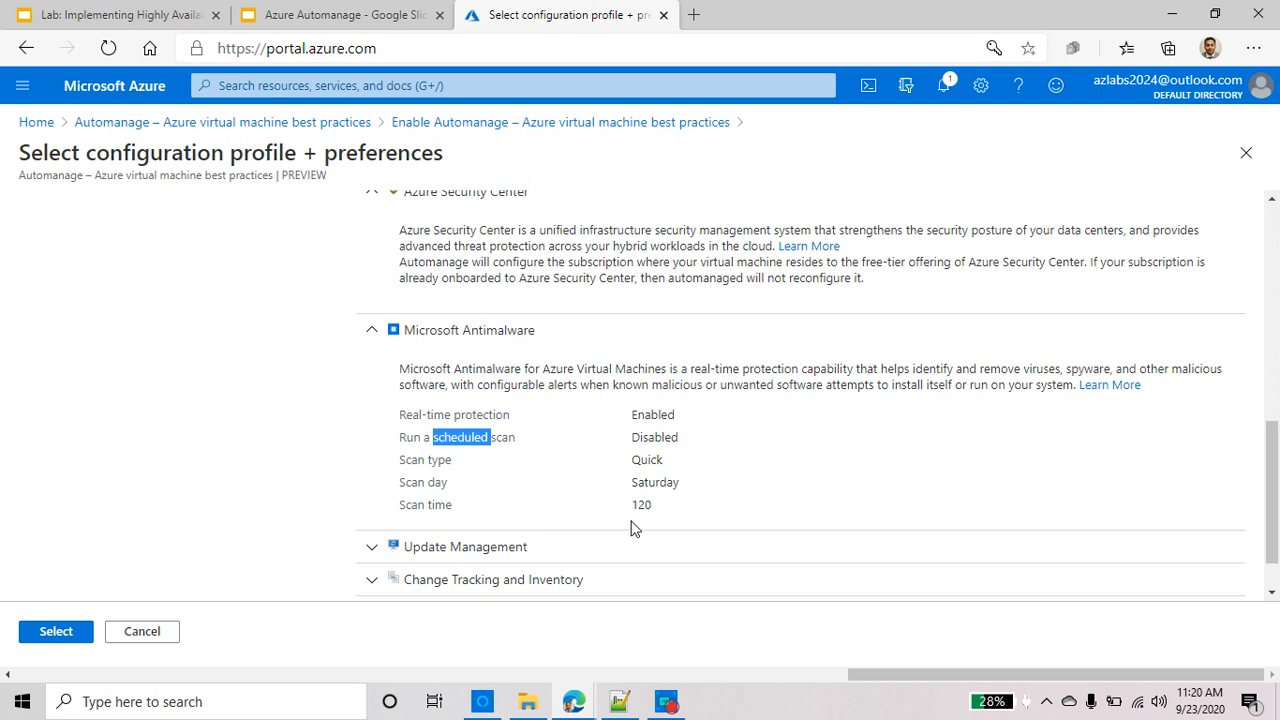
pyautogui.scroll(-1, 530, 507)
pyautogui.click(531, 492)
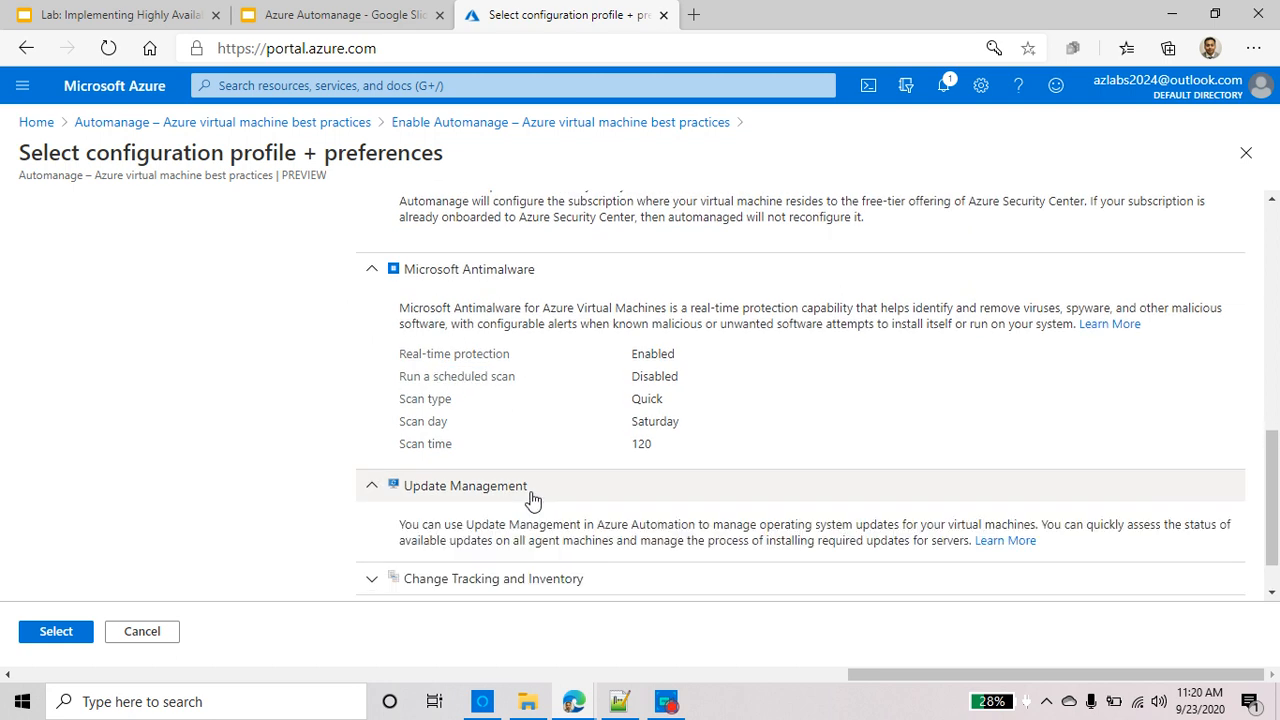
pyautogui.scroll(-1, 537, 494)
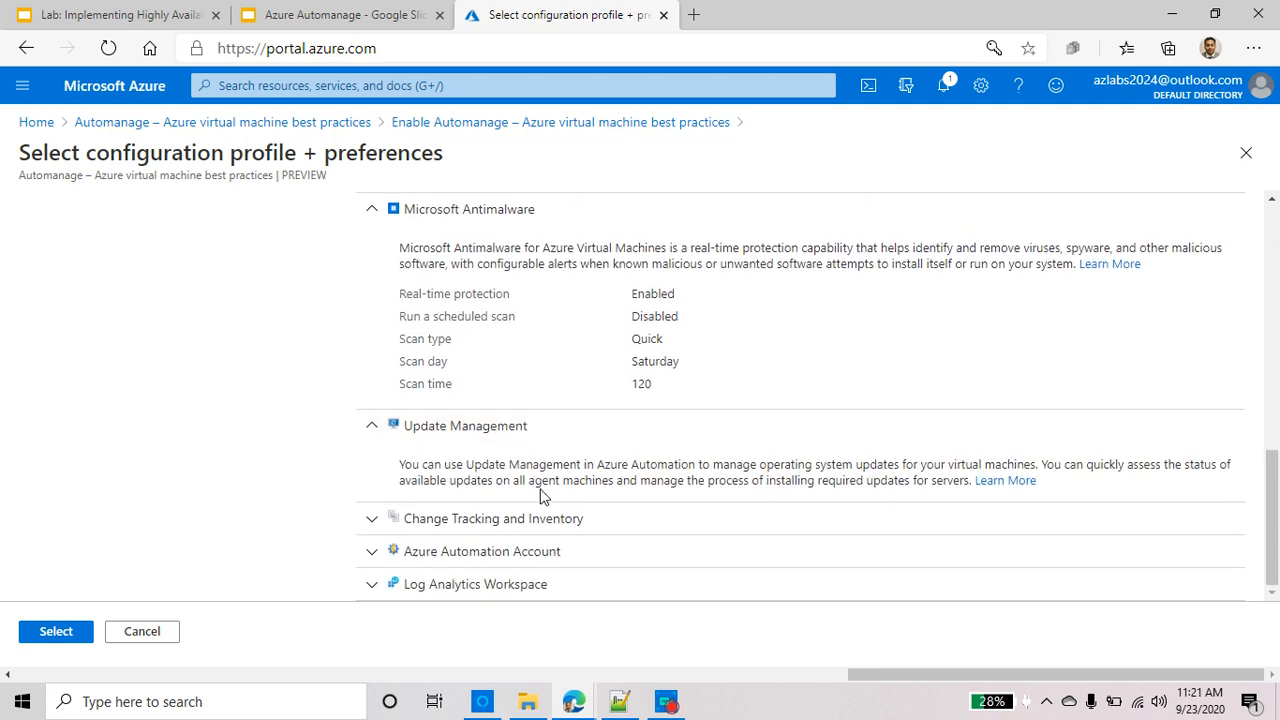
pyautogui.click(502, 519)
# Review Change Tracking, Automation Account and Log Analytics details, then select Production with Default preferences
pyautogui.scroll(-1, 502, 521)
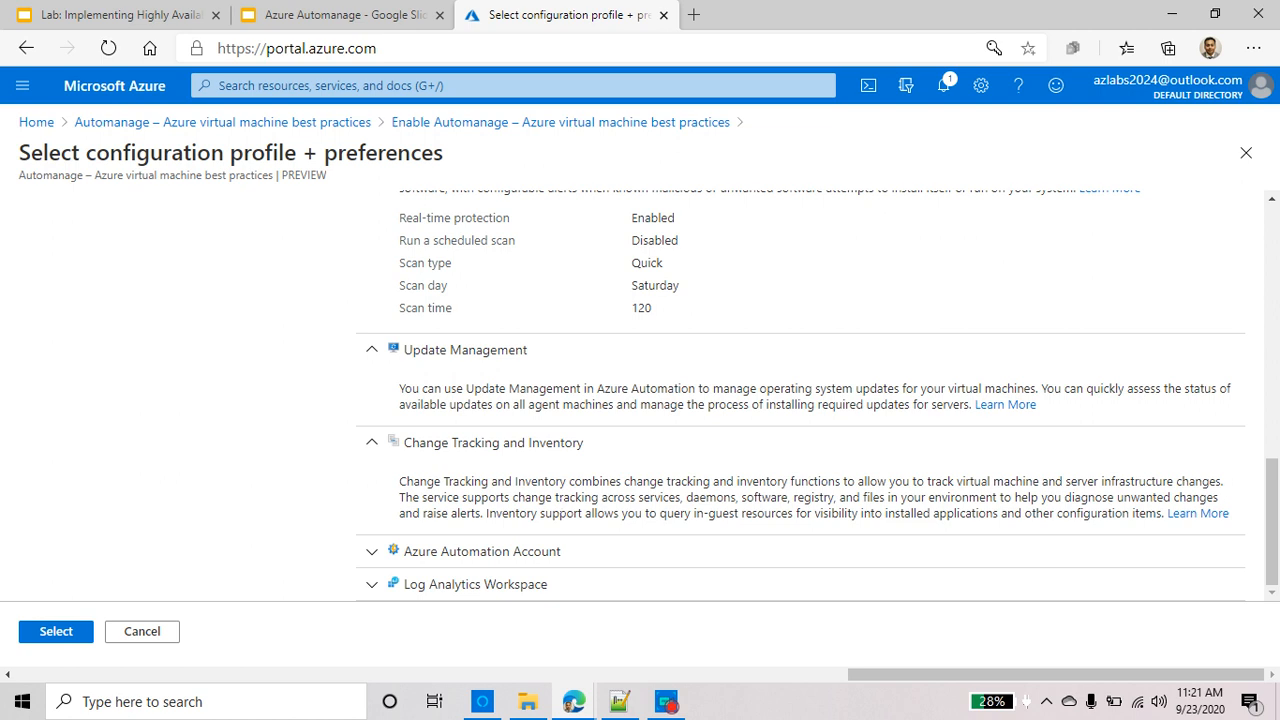
pyautogui.moveTo(642, 497); pyautogui.dragTo(483, 513)
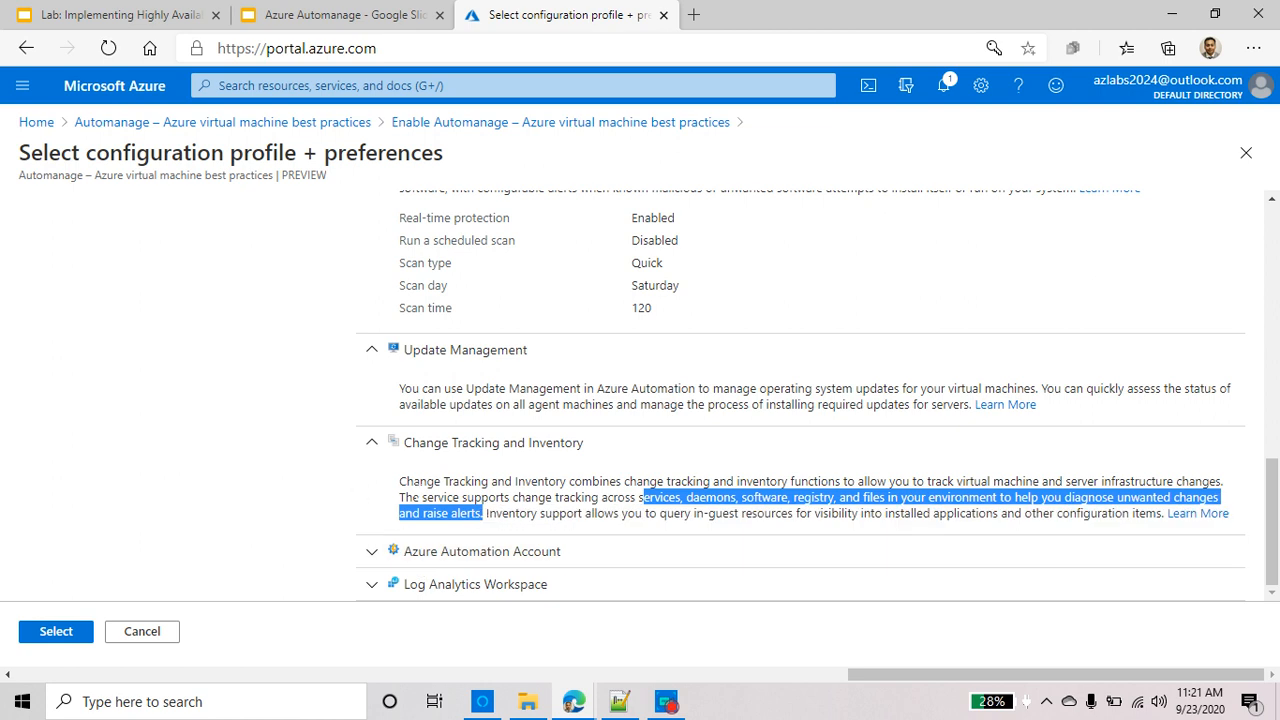
pyautogui.click(509, 557)
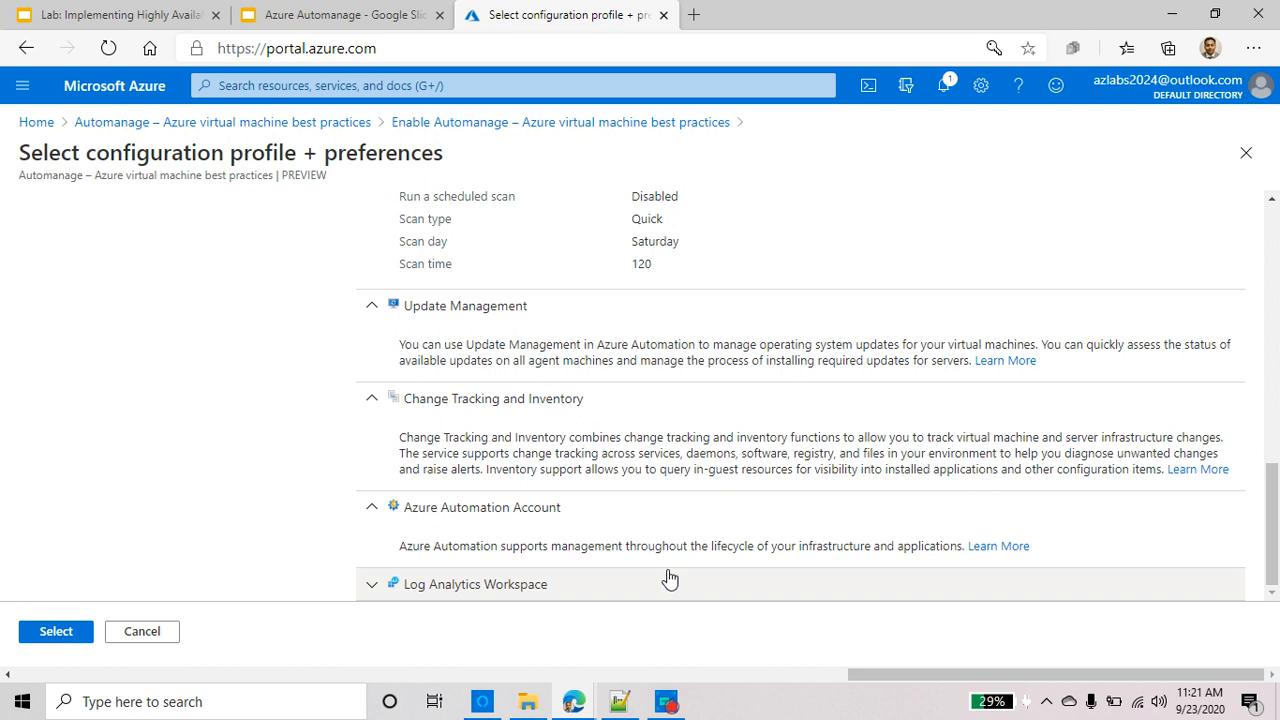
pyautogui.click(623, 585)
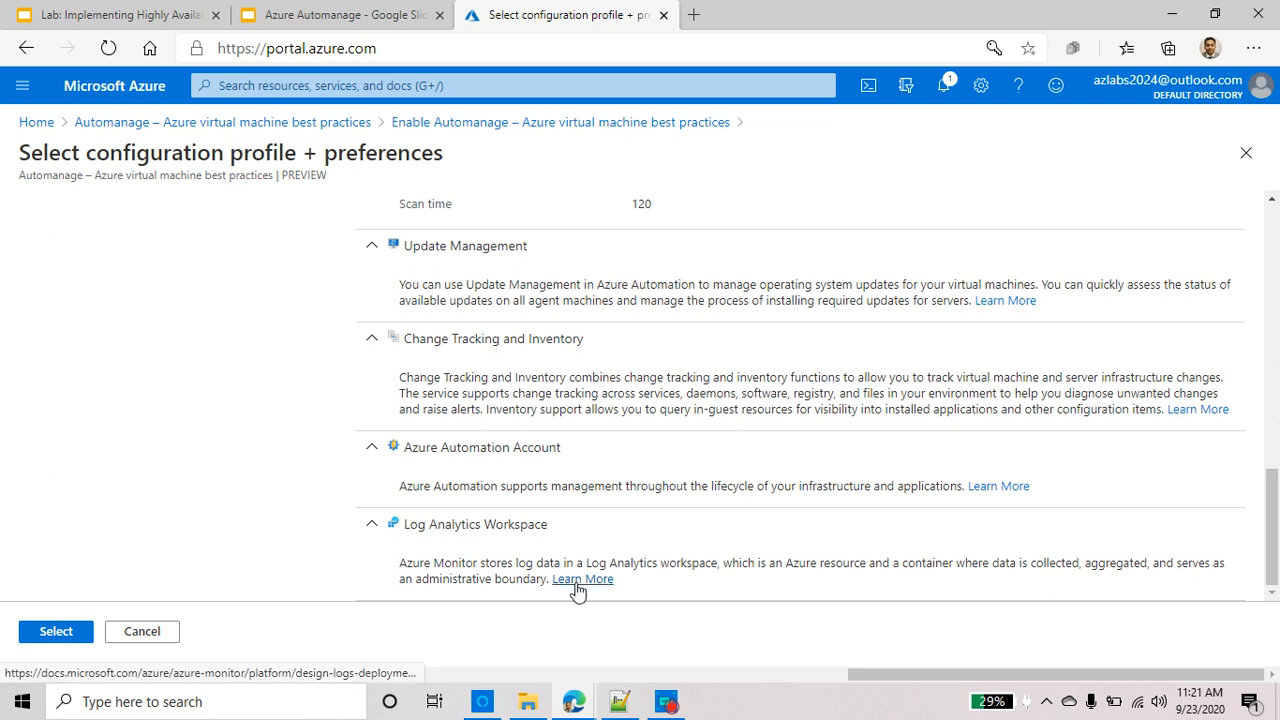
pyautogui.click(49, 634)
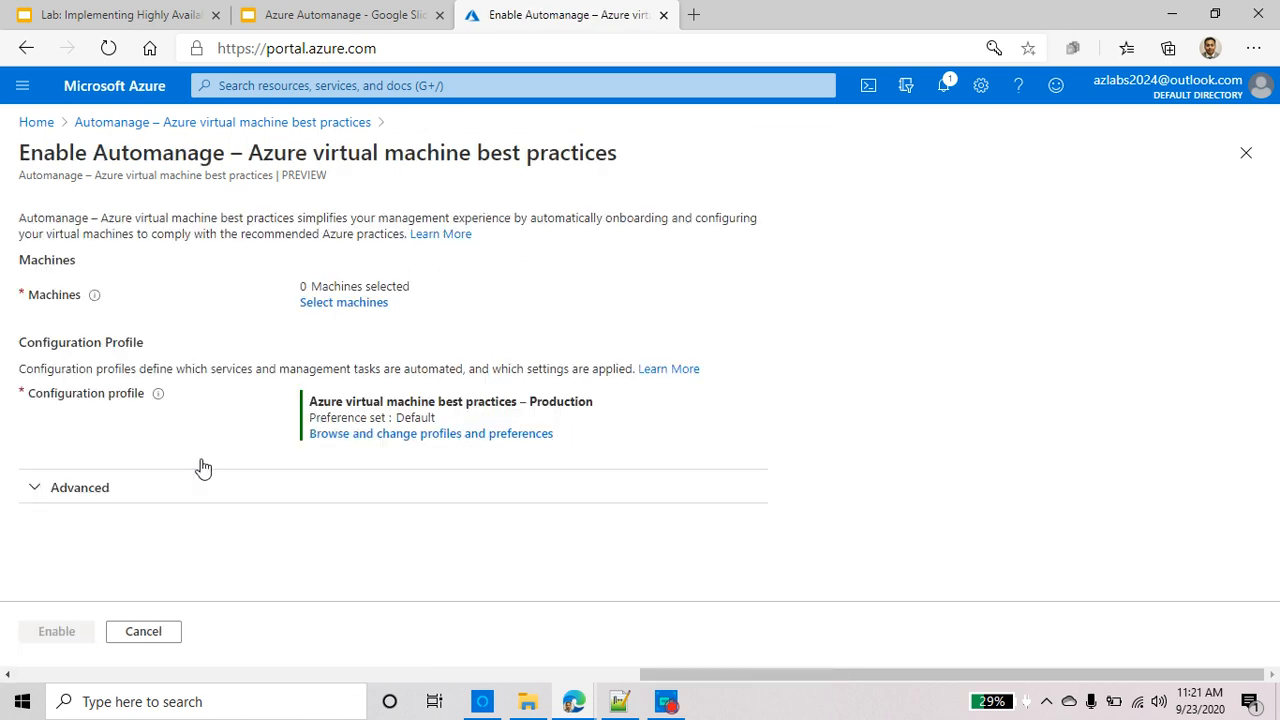
# Open Select machines and show ineligible VMs to review why rhel8, win and win2 are excluded
pyautogui.click(364, 305)
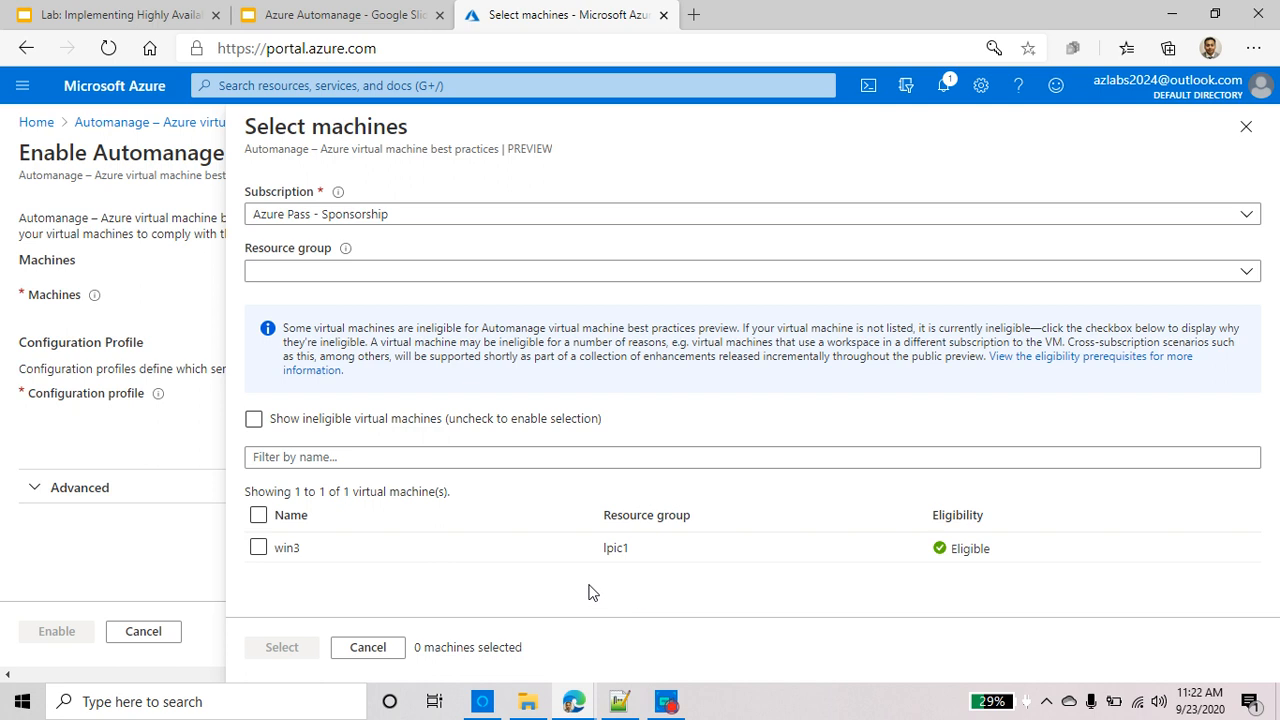
pyautogui.click(254, 421)
pyautogui.click(254, 421)
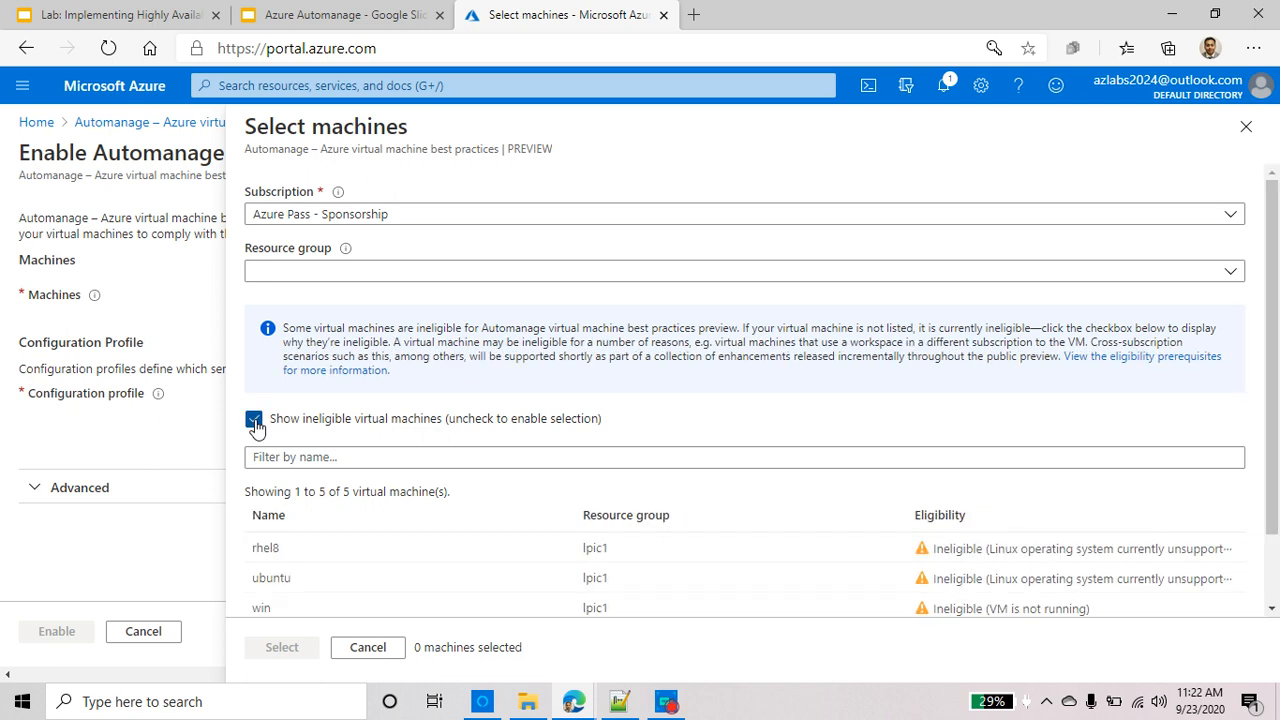
pyautogui.scroll(-1, 491, 451)
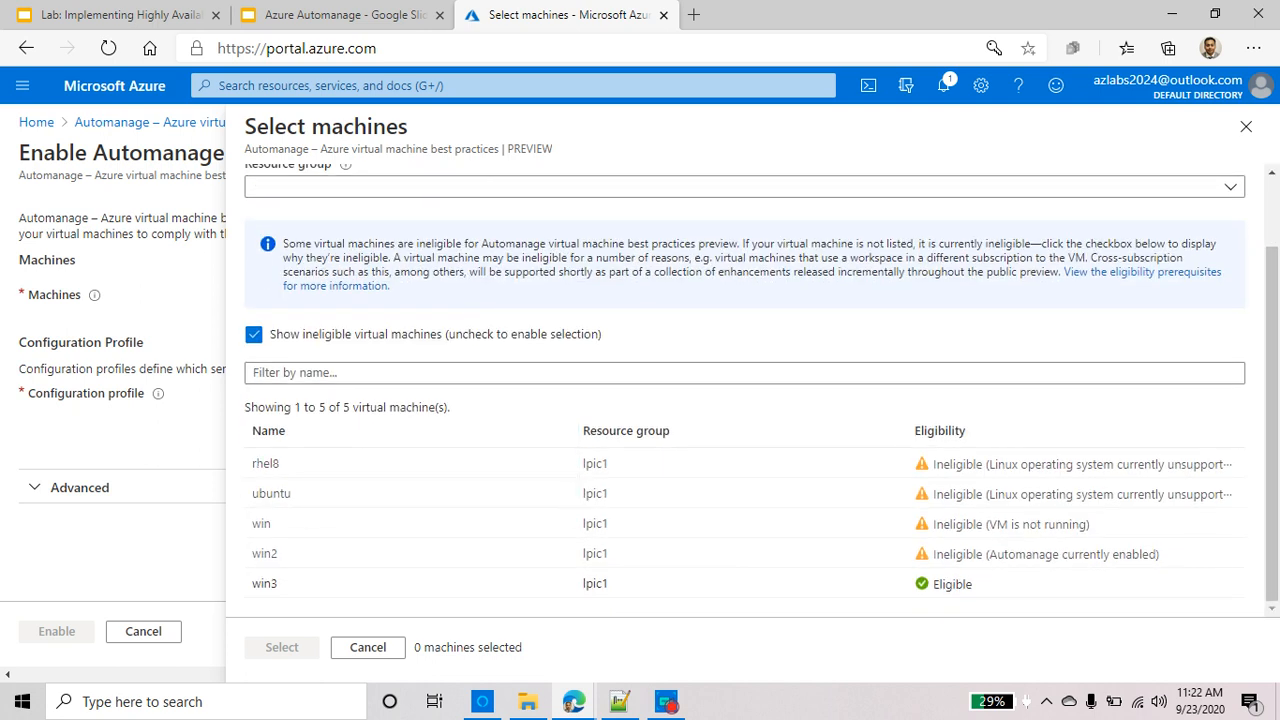
pyautogui.doubleClick(461, 467)
pyautogui.keyDown('shift'); pyautogui.click(663, 458); pyautogui.keyUp('shift')
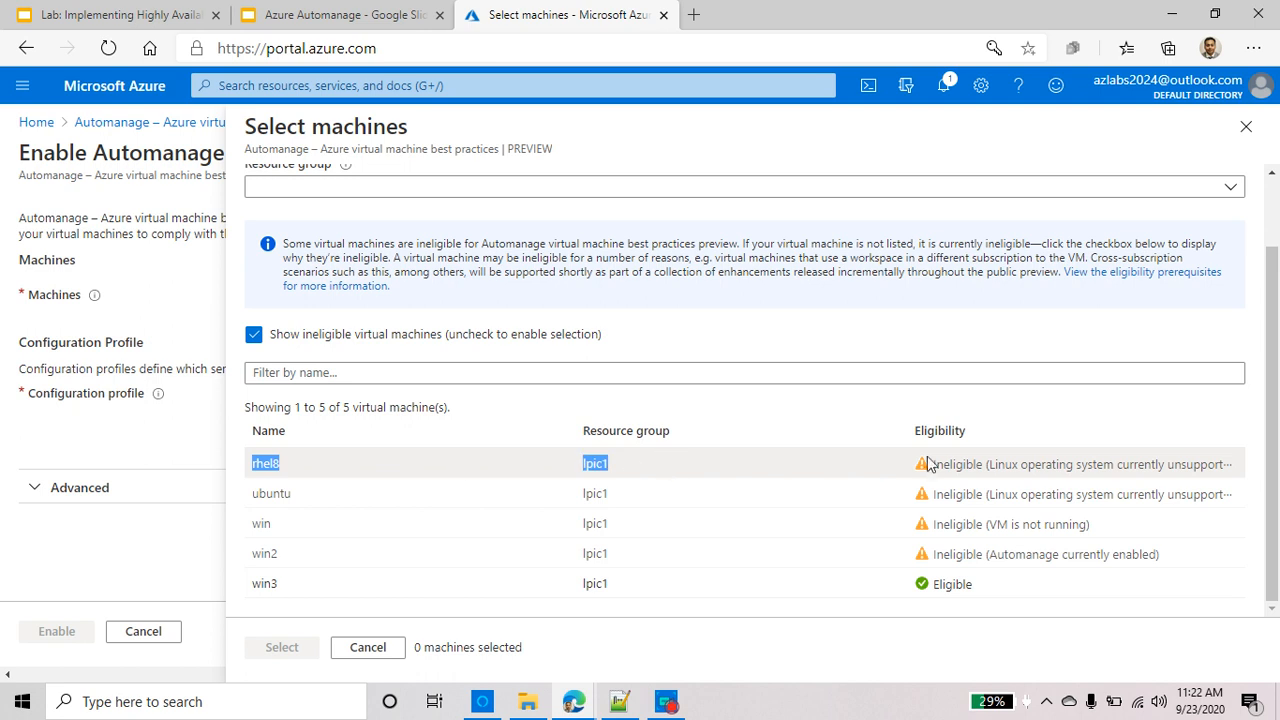
pyautogui.moveTo(989, 465); pyautogui.dragTo(1214, 472)
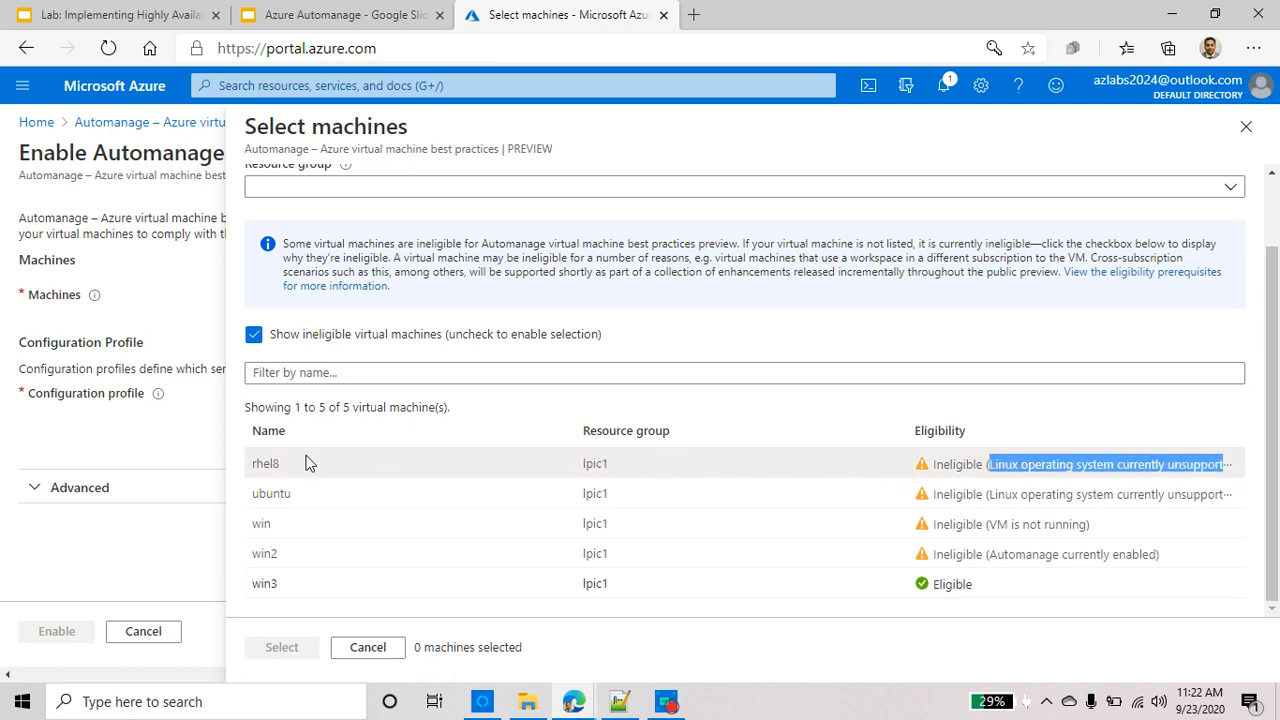
pyautogui.click(315, 494)
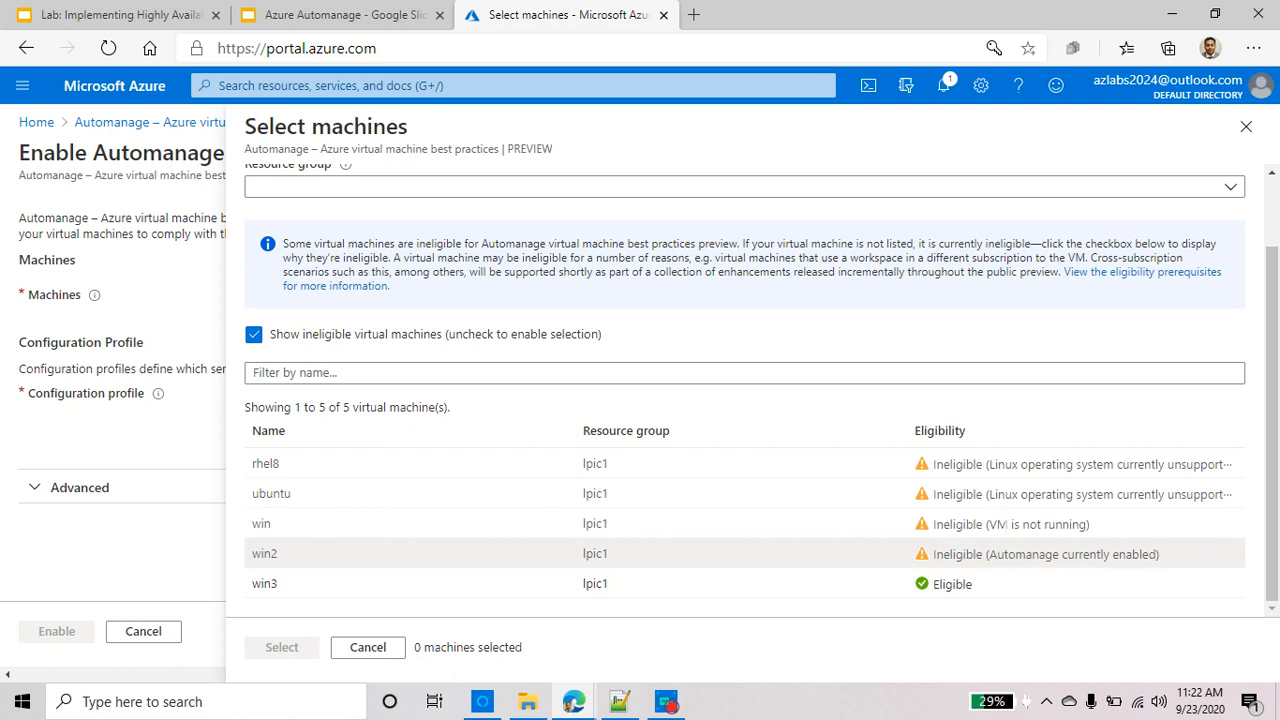
pyautogui.tripleClick(1010, 524)
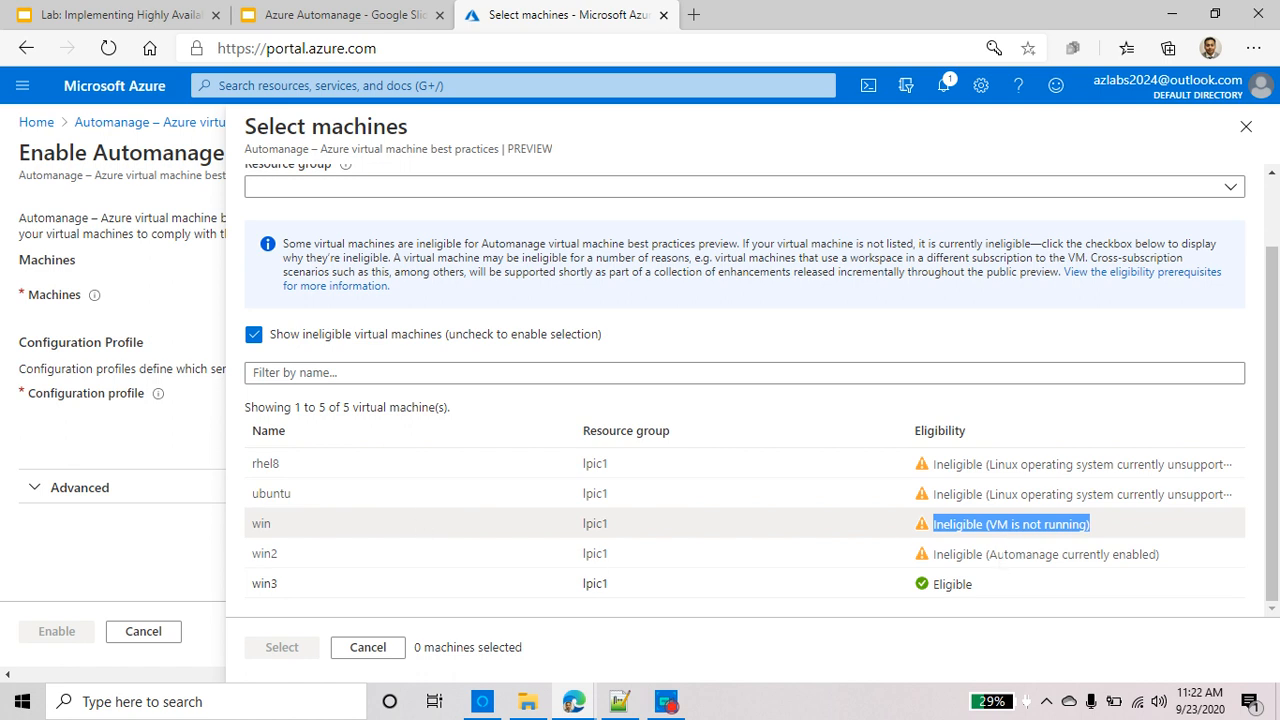
pyautogui.tripleClick(1002, 554)
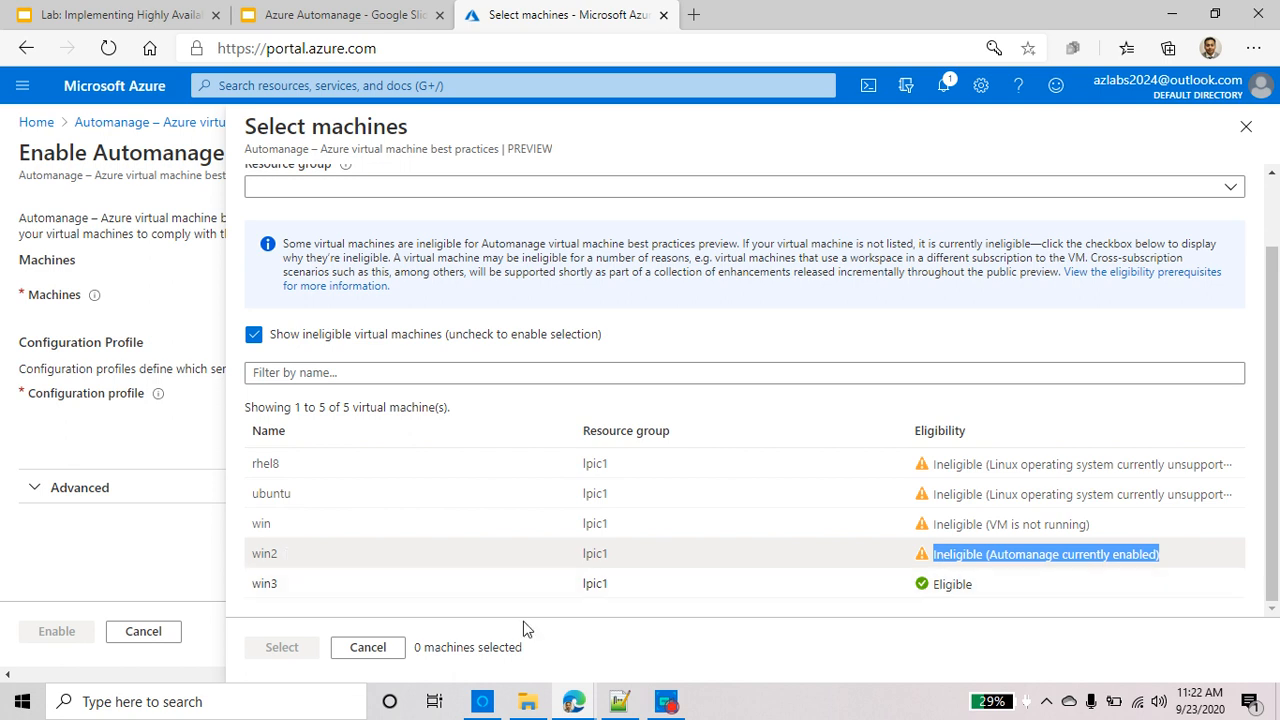
pyautogui.click(358, 595)
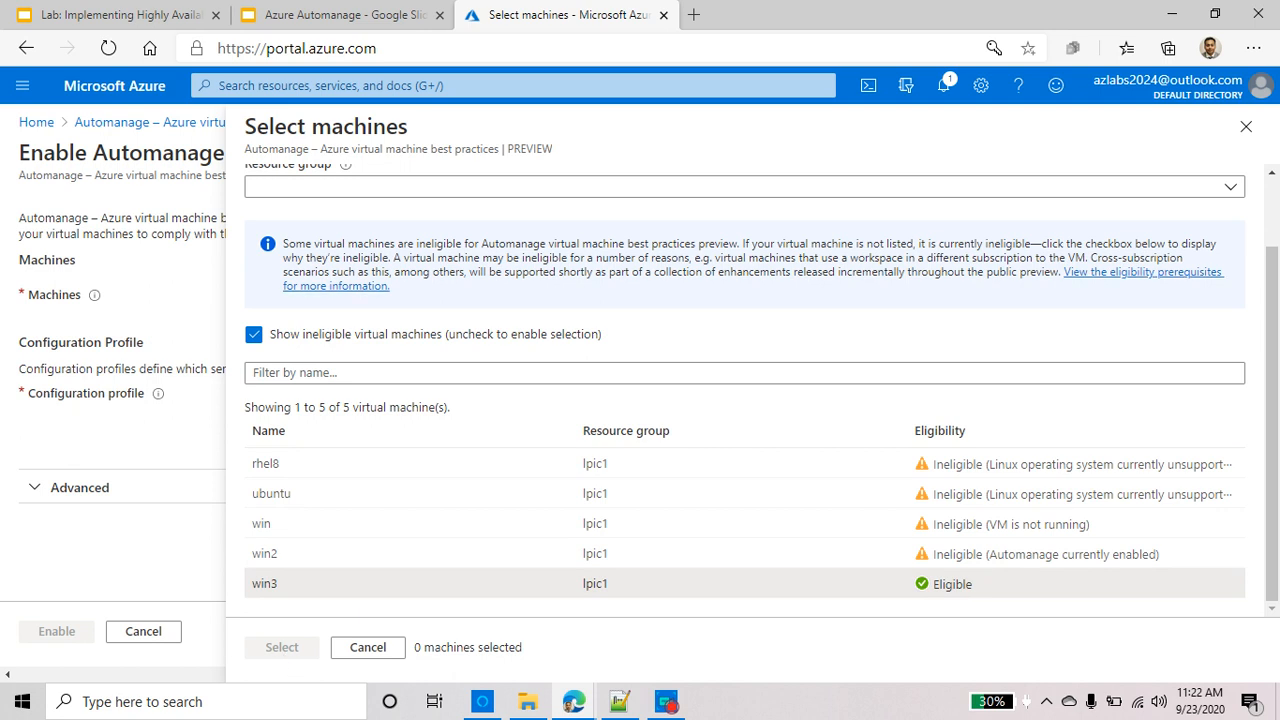
# Hide ineligible machines again and check win3, leaving 1 machine selected
pyautogui.scroll(1, 400, 384)
pyautogui.click(255, 419)
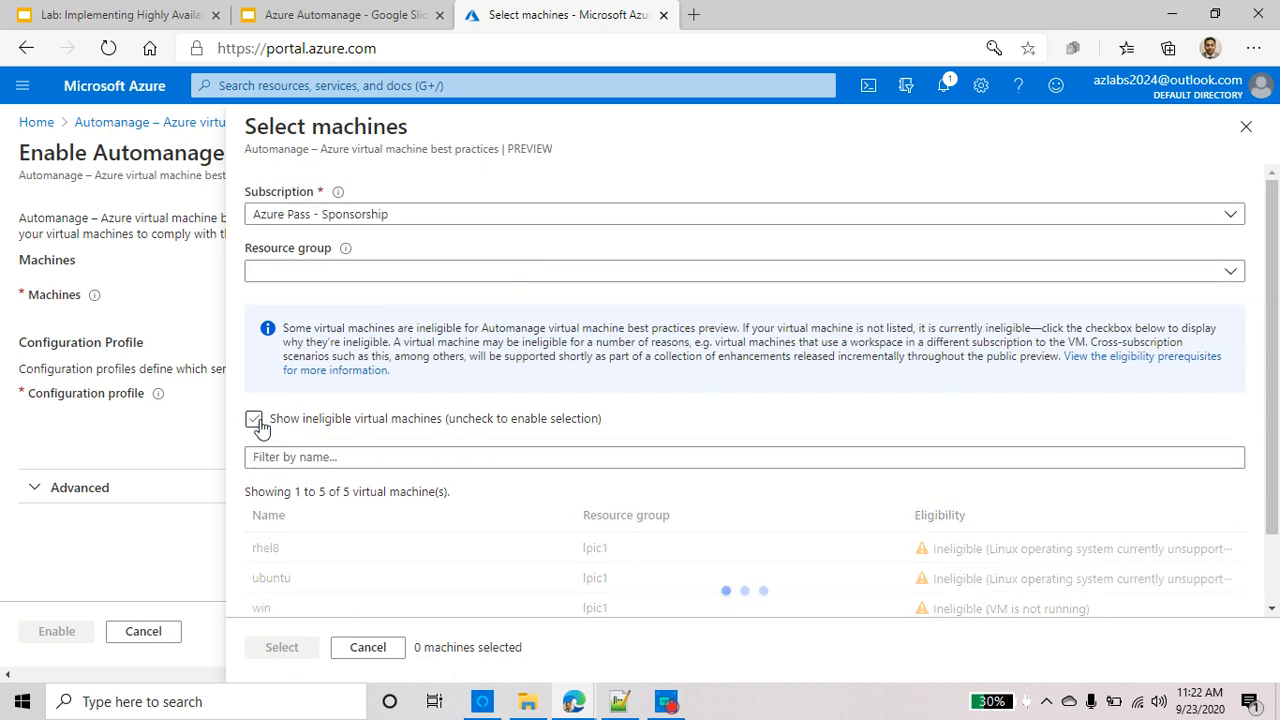
pyautogui.scroll(-1, 470, 465)
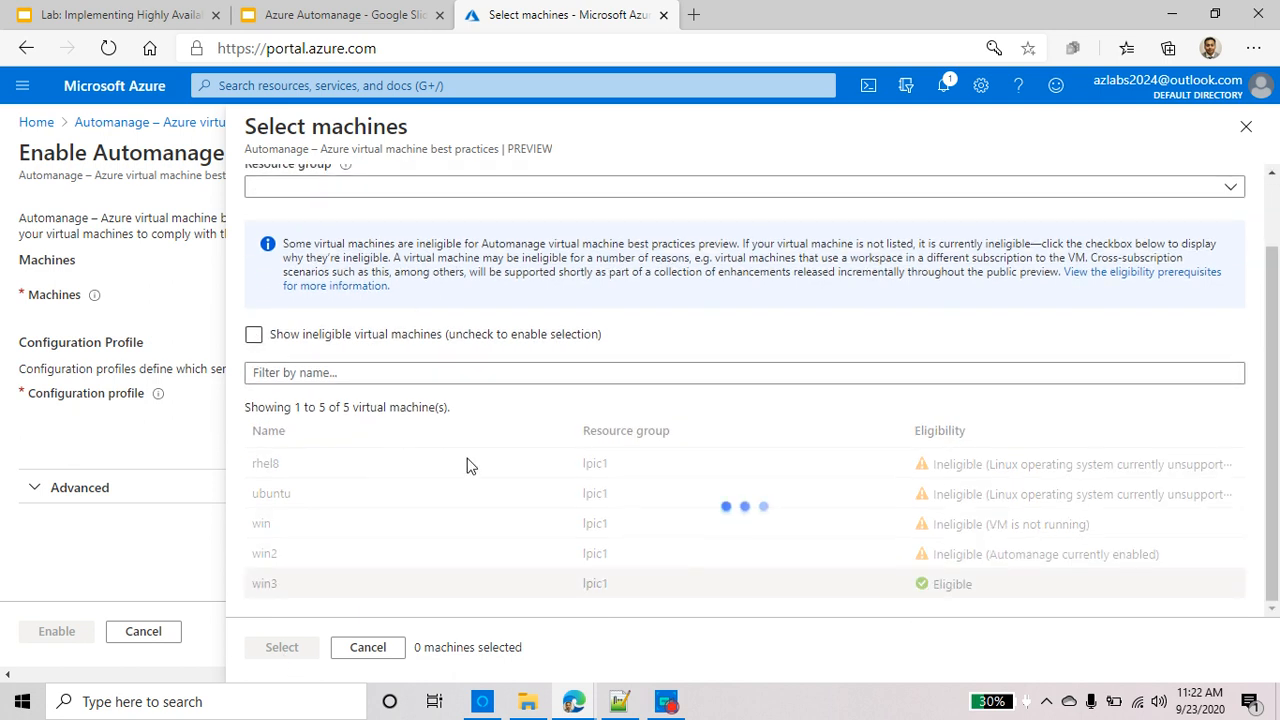
pyautogui.click(258, 547)
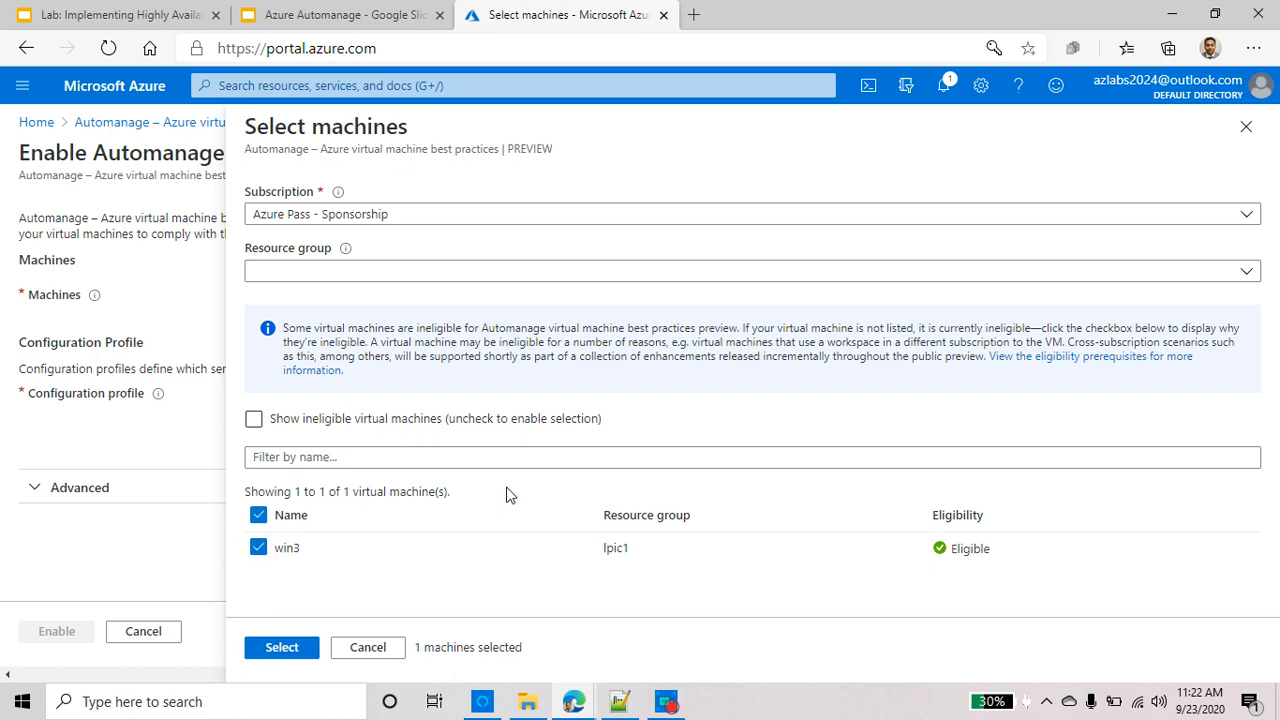
# Confirm win3 as the selected machine, check the Advanced Automanage account, and enable Automanage
pyautogui.click(296, 650)
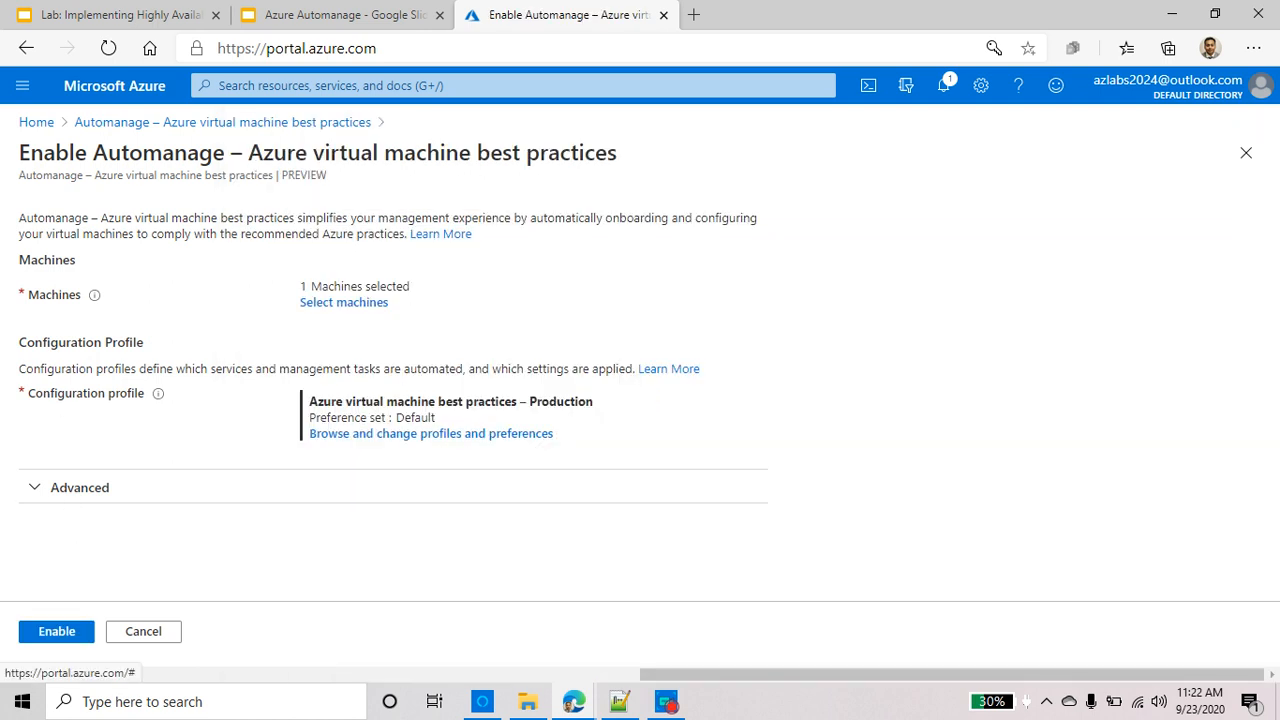
pyautogui.moveTo(300, 286); pyautogui.dragTo(423, 298)
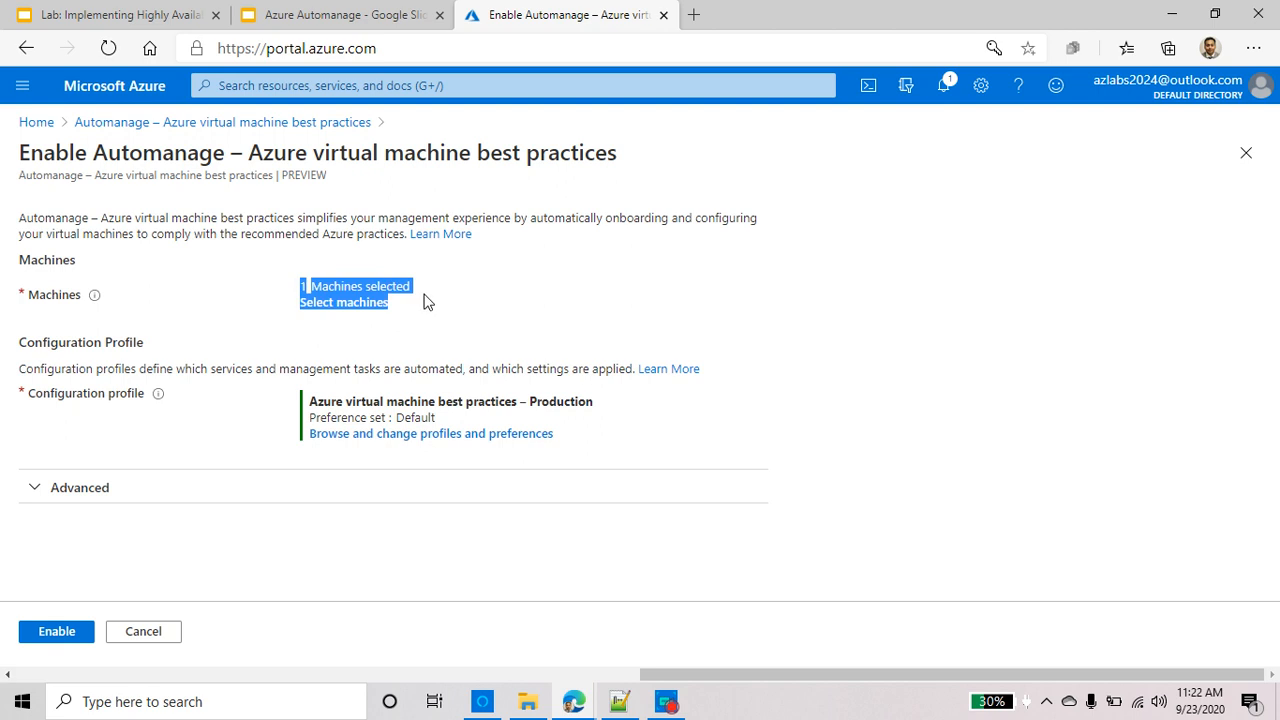
pyautogui.click(89, 492)
pyautogui.scroll(-2, 365, 452)
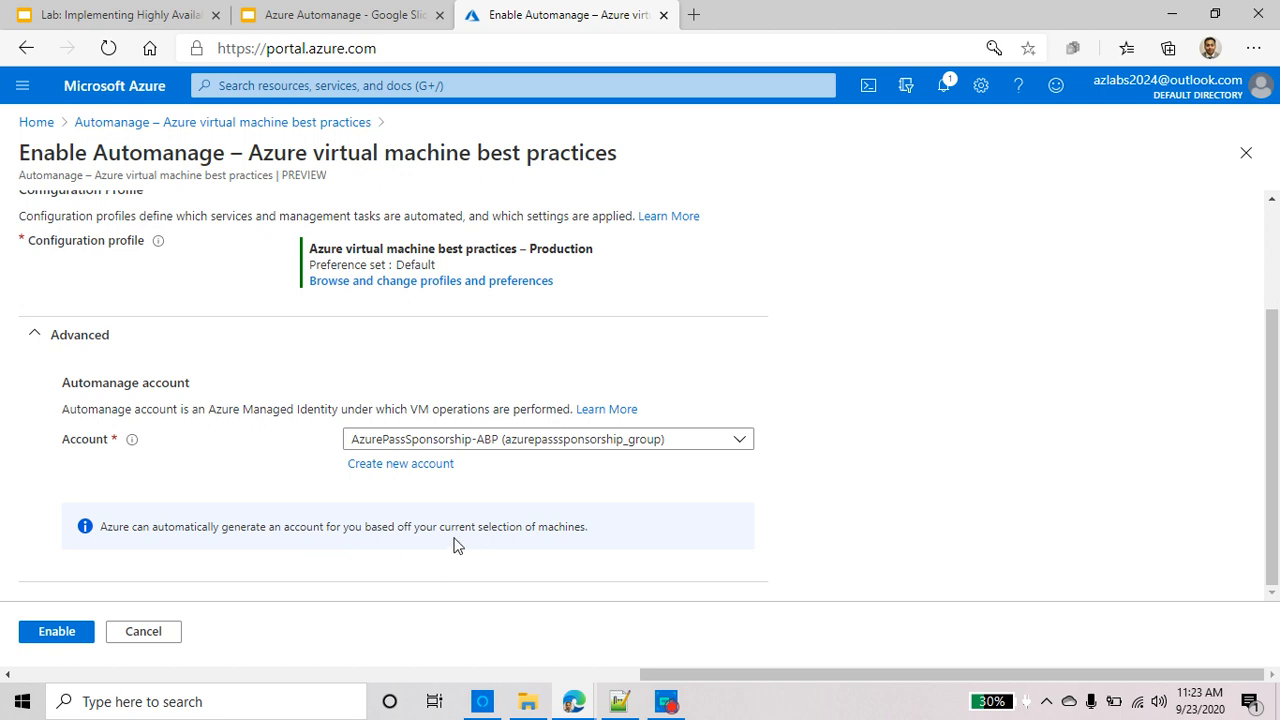
pyautogui.click(84, 634)
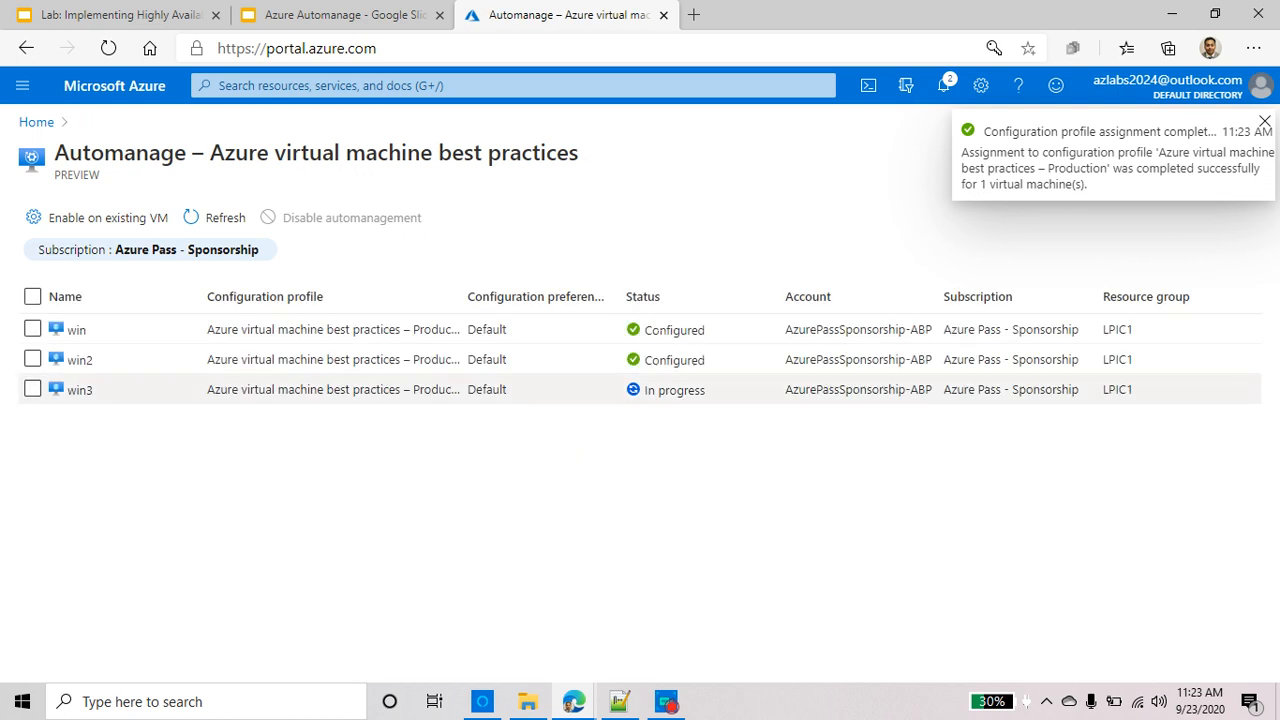
# Watch the Automanage list until win3 changes from In progress to Configured, matching win and win2
pyautogui.tripleClick(675, 390)
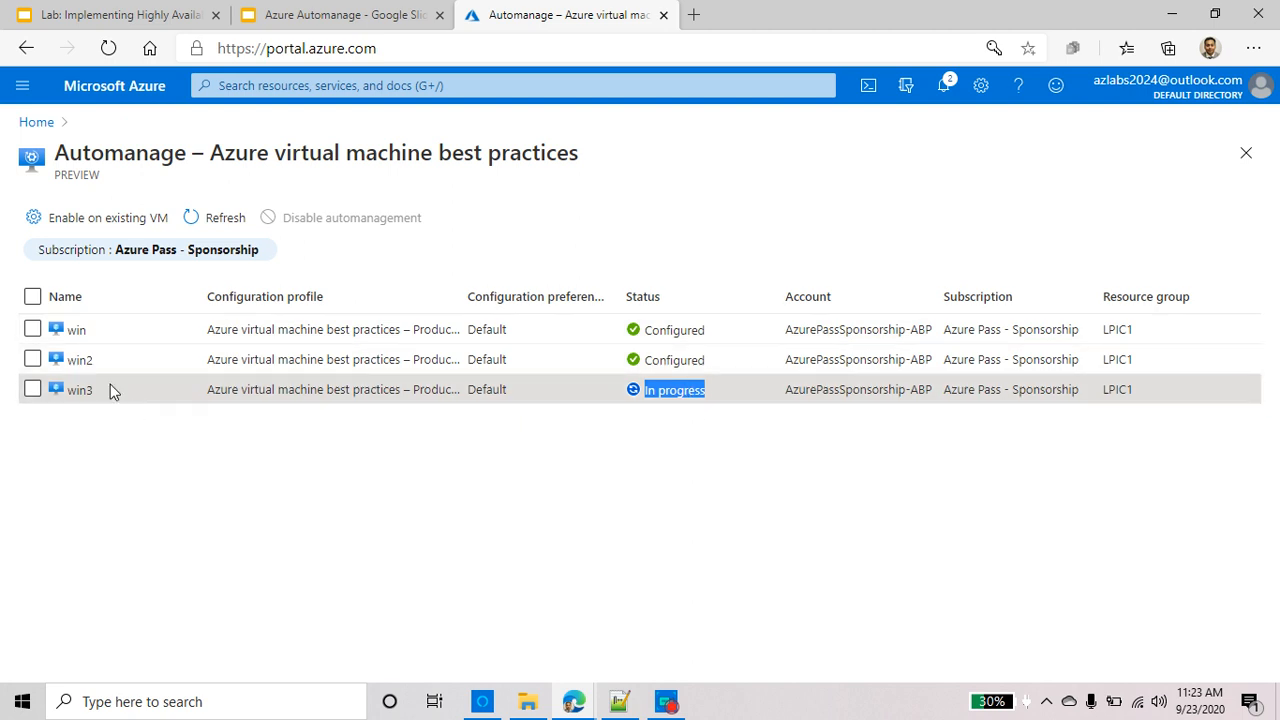
pyautogui.moveTo(54, 150); pyautogui.dragTo(192, 153)
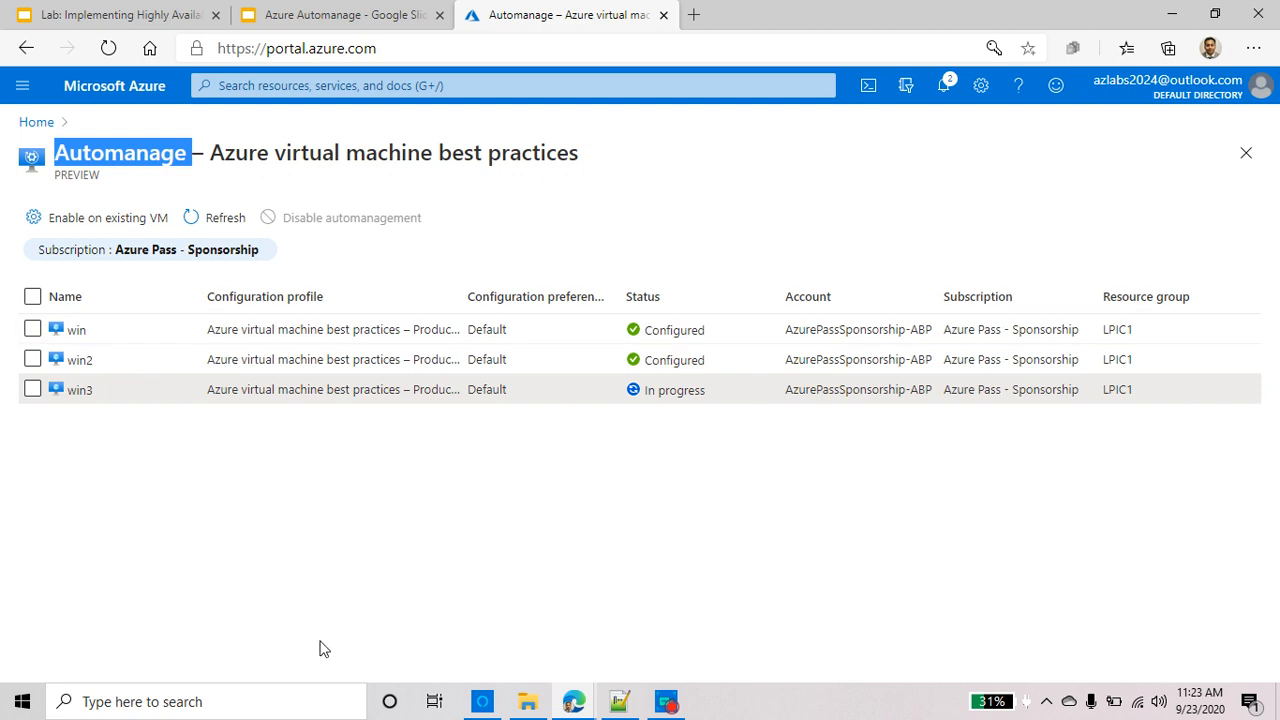
pyautogui.click(32, 297)
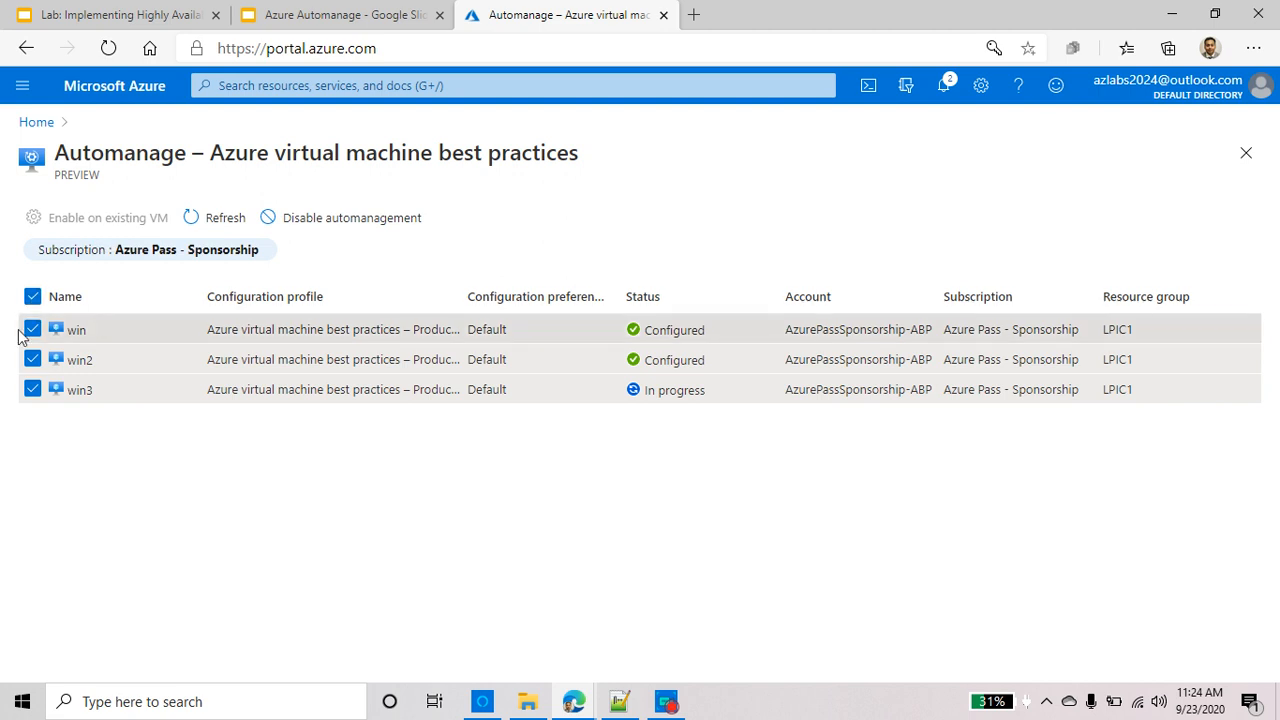
pyautogui.click(33, 298)
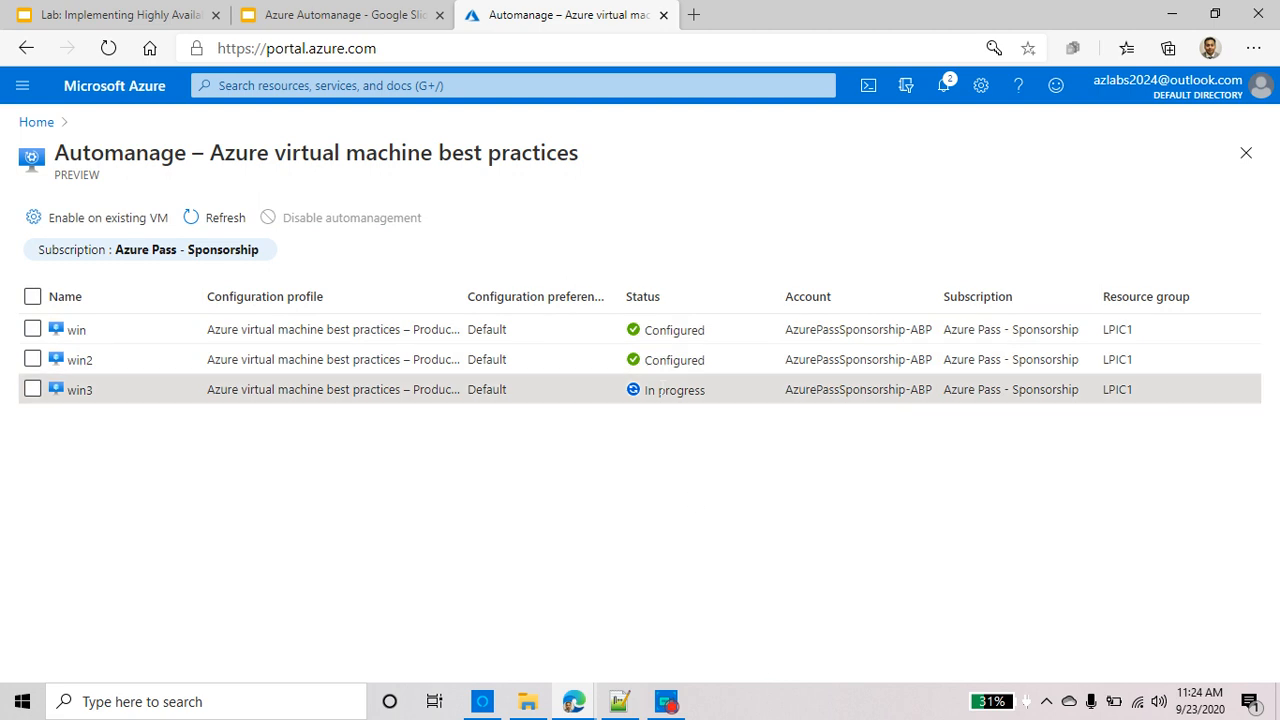
pyautogui.tripleClick(675, 391)
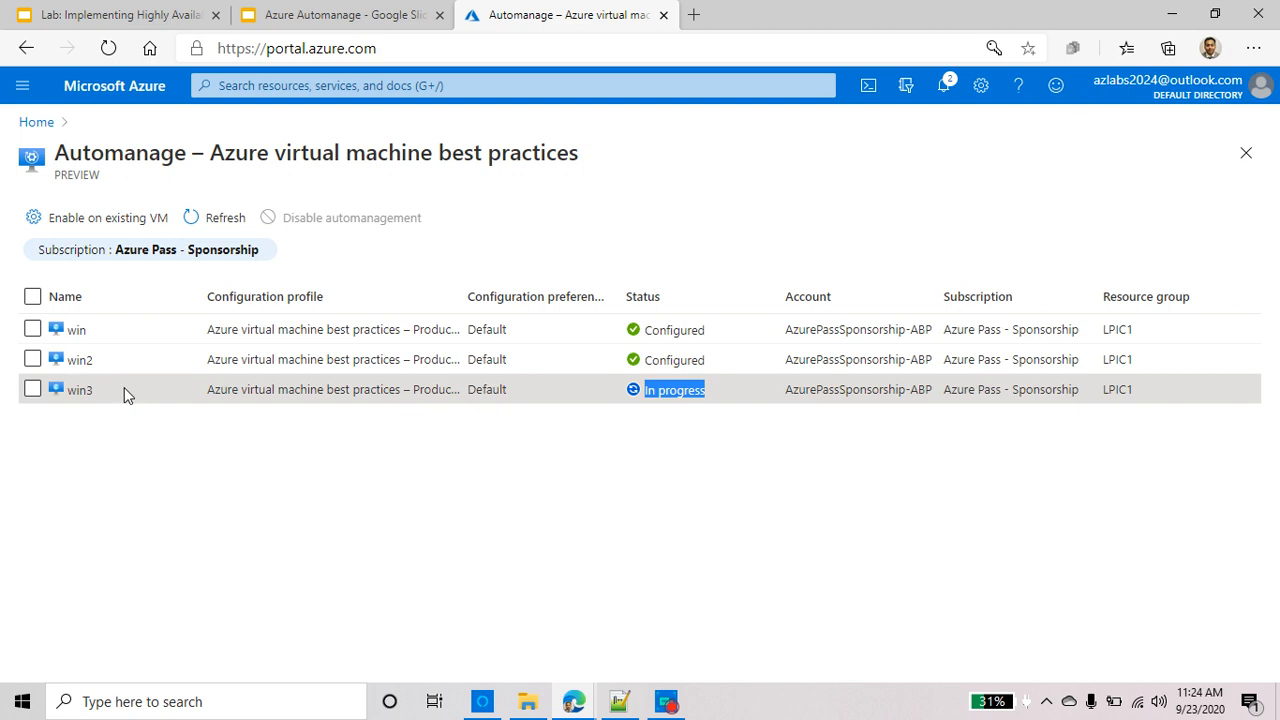
pyautogui.click(666, 701)
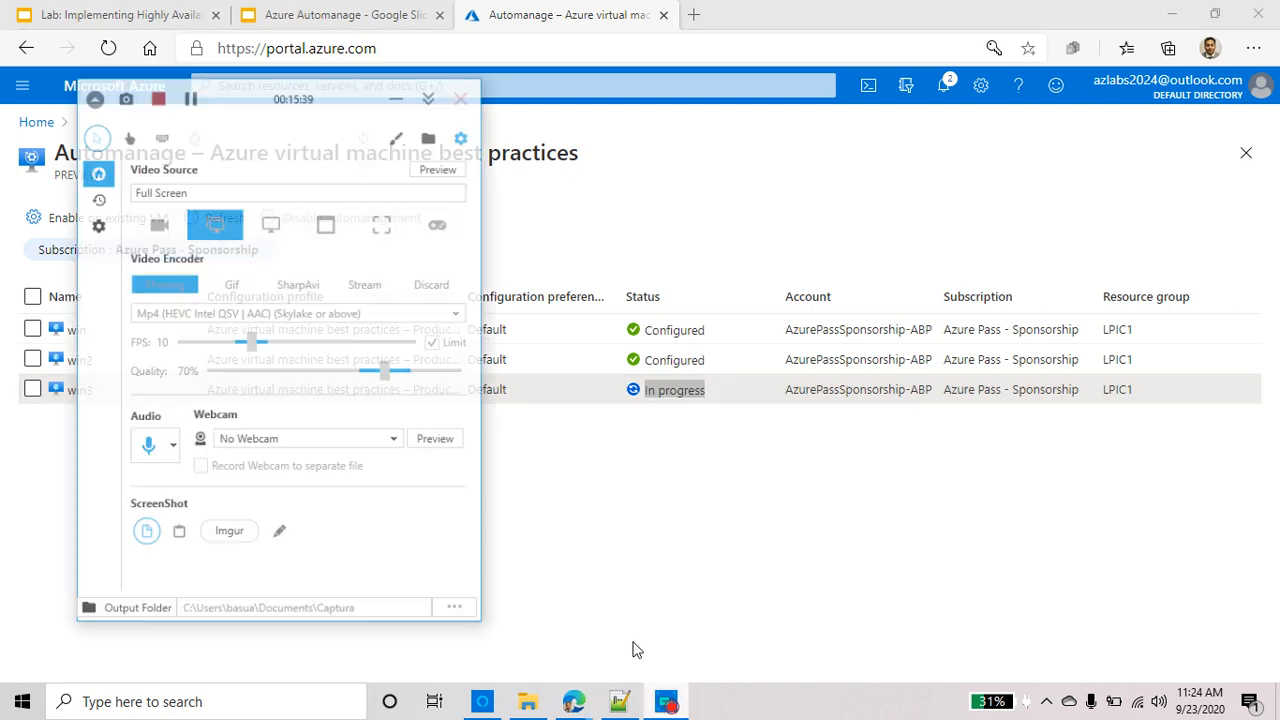
pyautogui.click(166, 69)
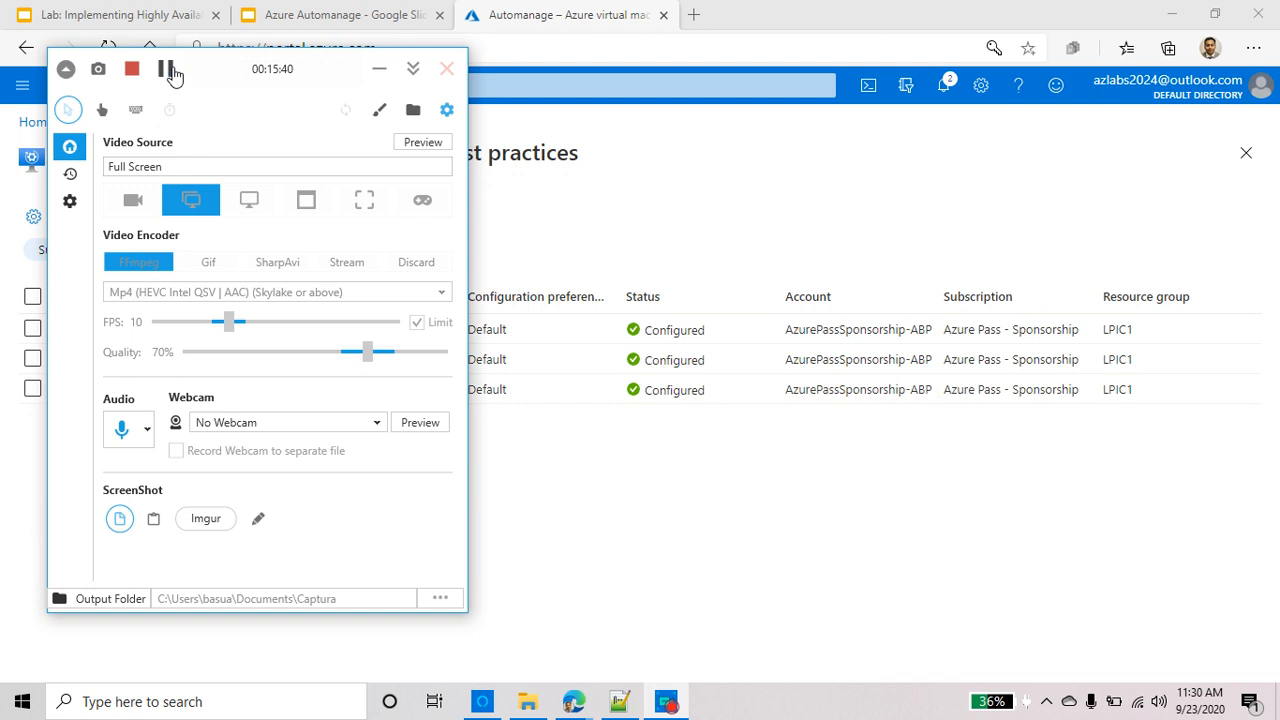
pyautogui.click(380, 67)
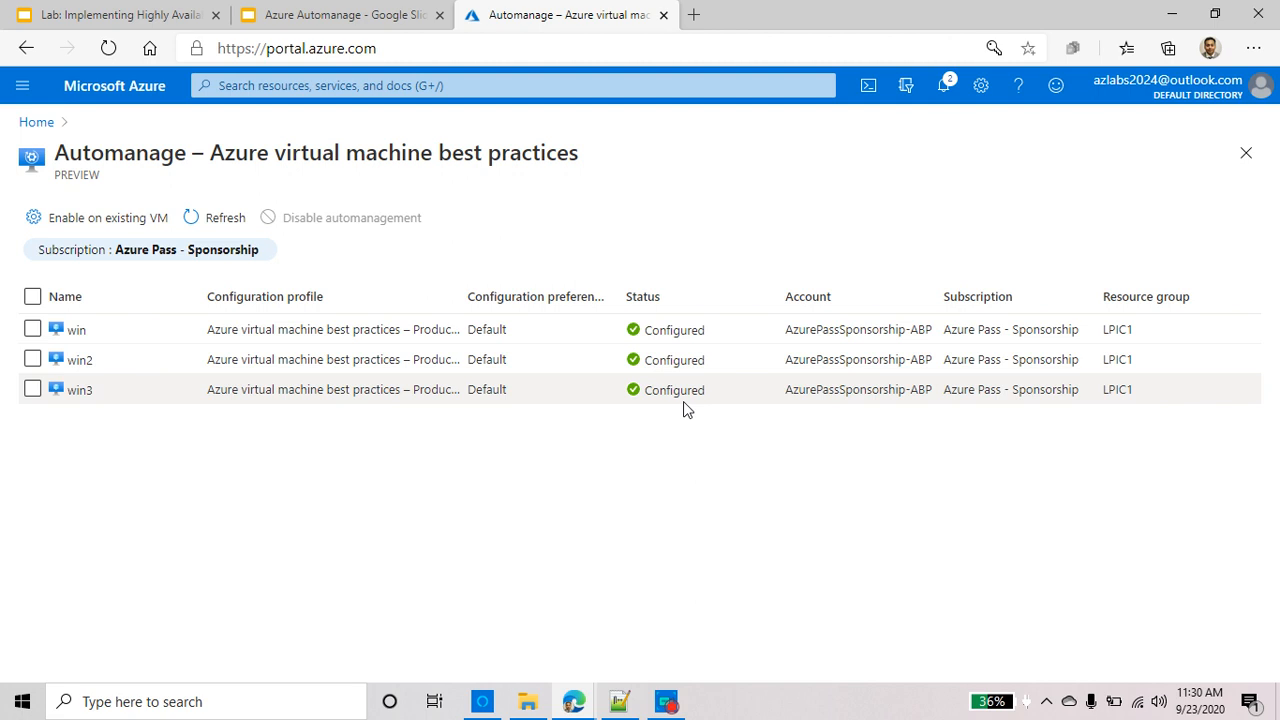
# Go from Home through Virtual machines to win3's Backup page, showing Pre-Check passed and backup pending
pyautogui.click(36, 128)
pyautogui.click(392, 235)
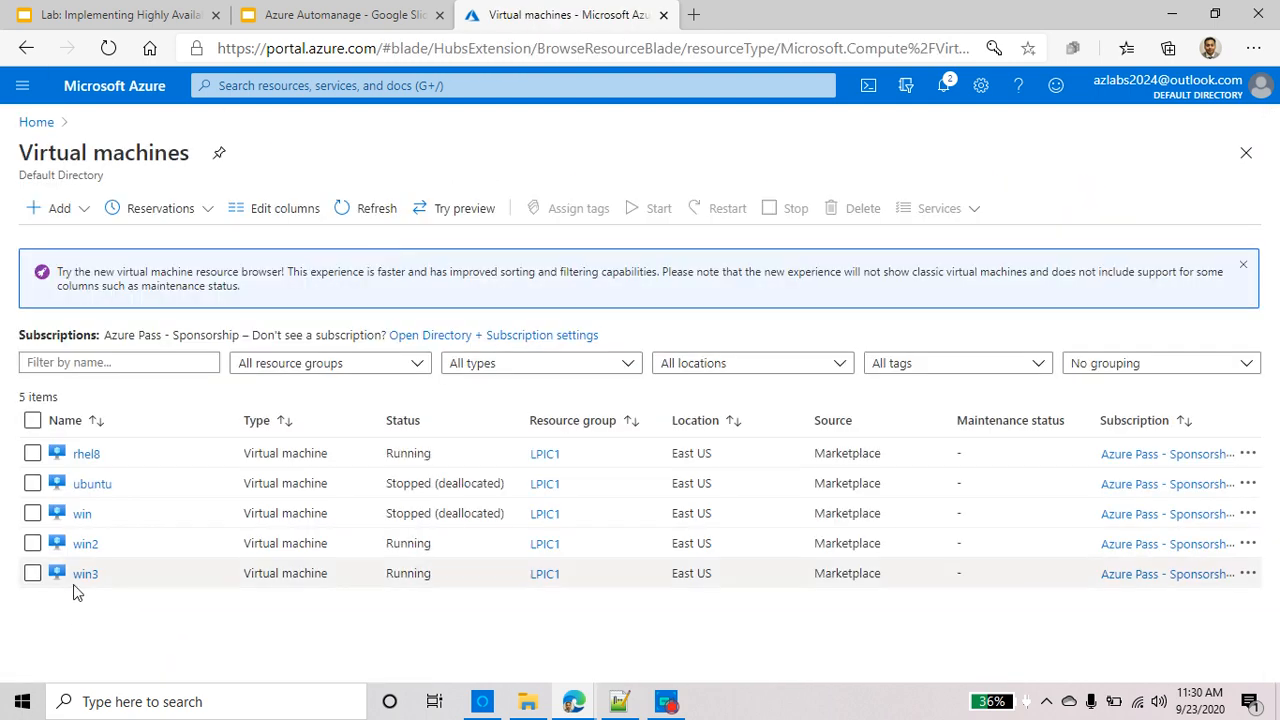
pyautogui.click(85, 574)
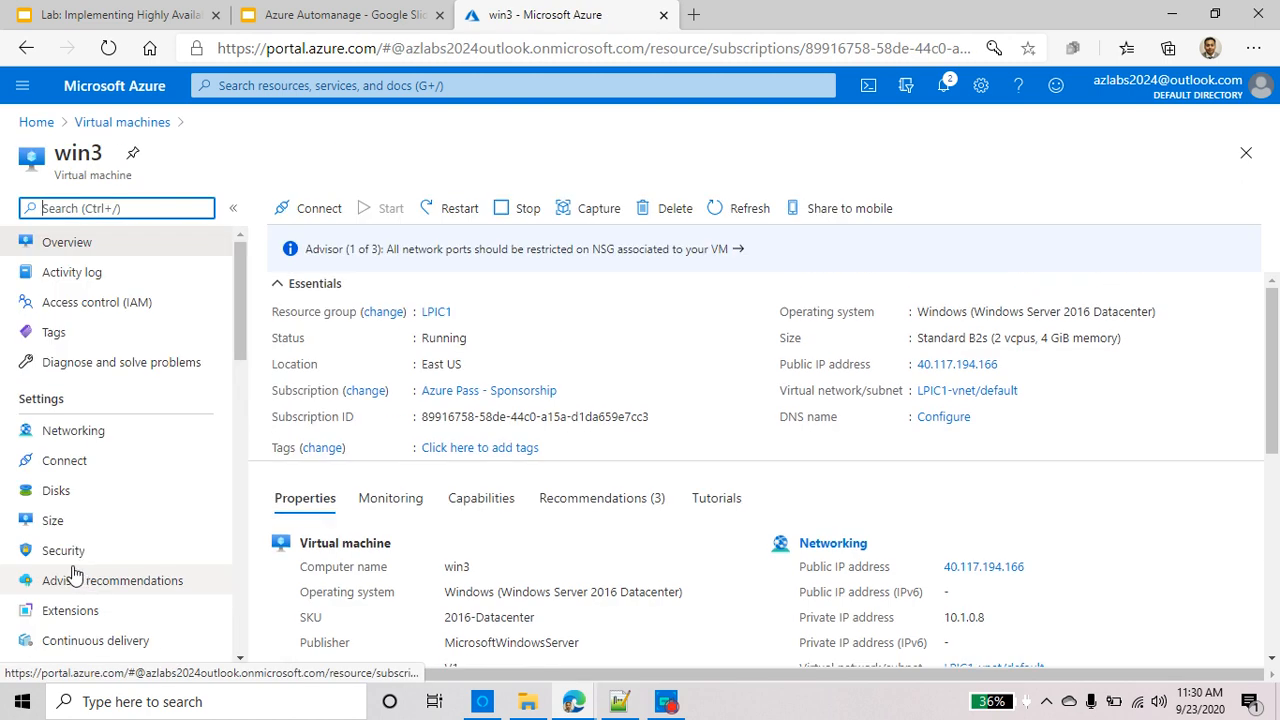
pyautogui.scroll(-3, 118, 367)
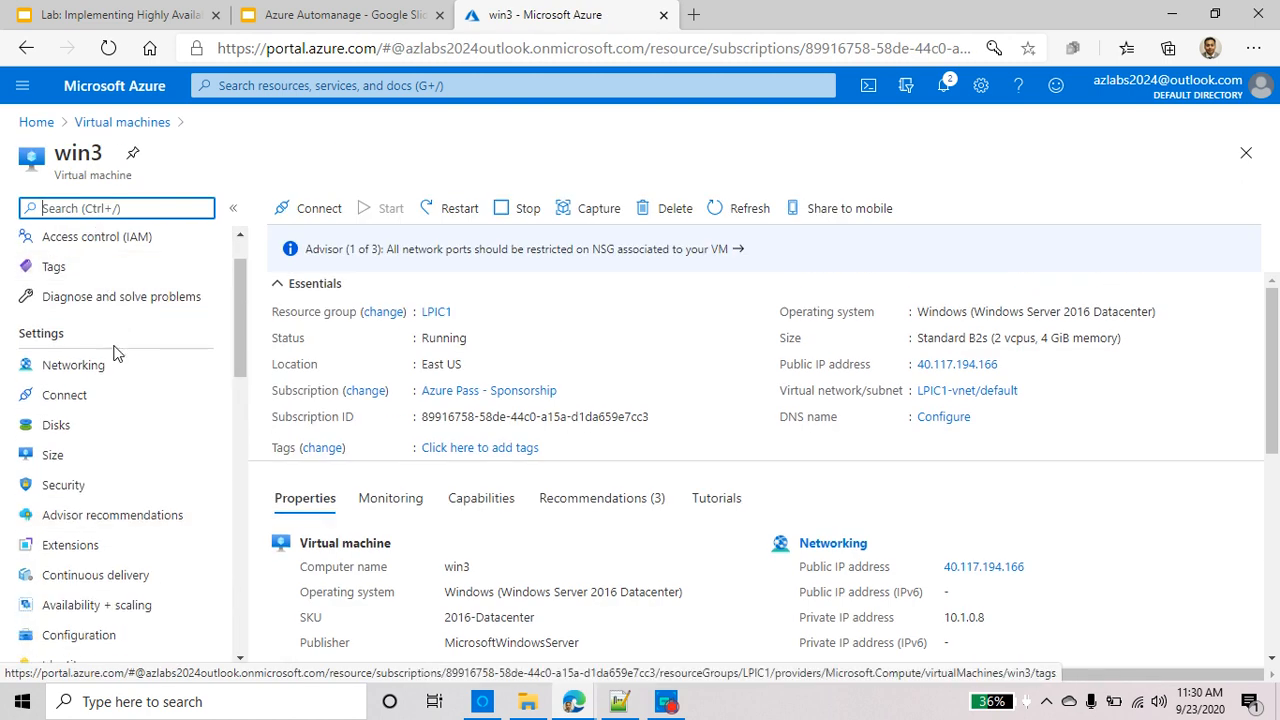
pyautogui.scroll(-6, 114, 363)
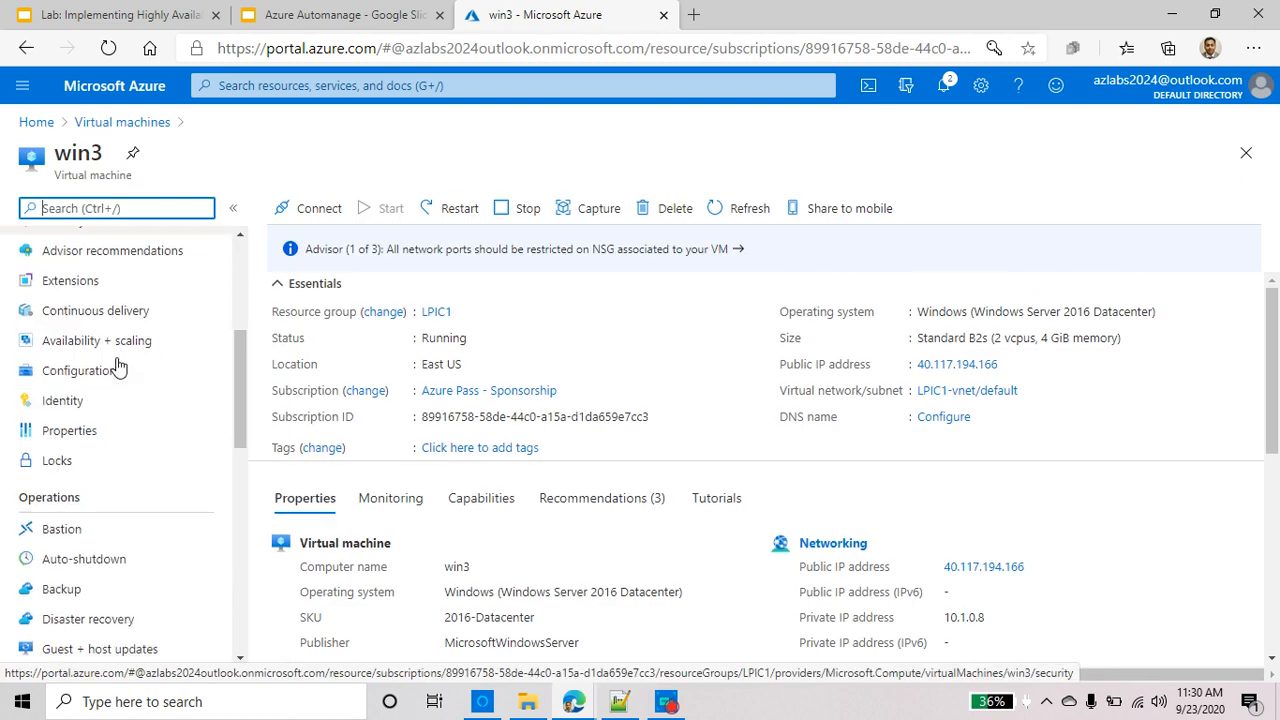
pyautogui.click(63, 520)
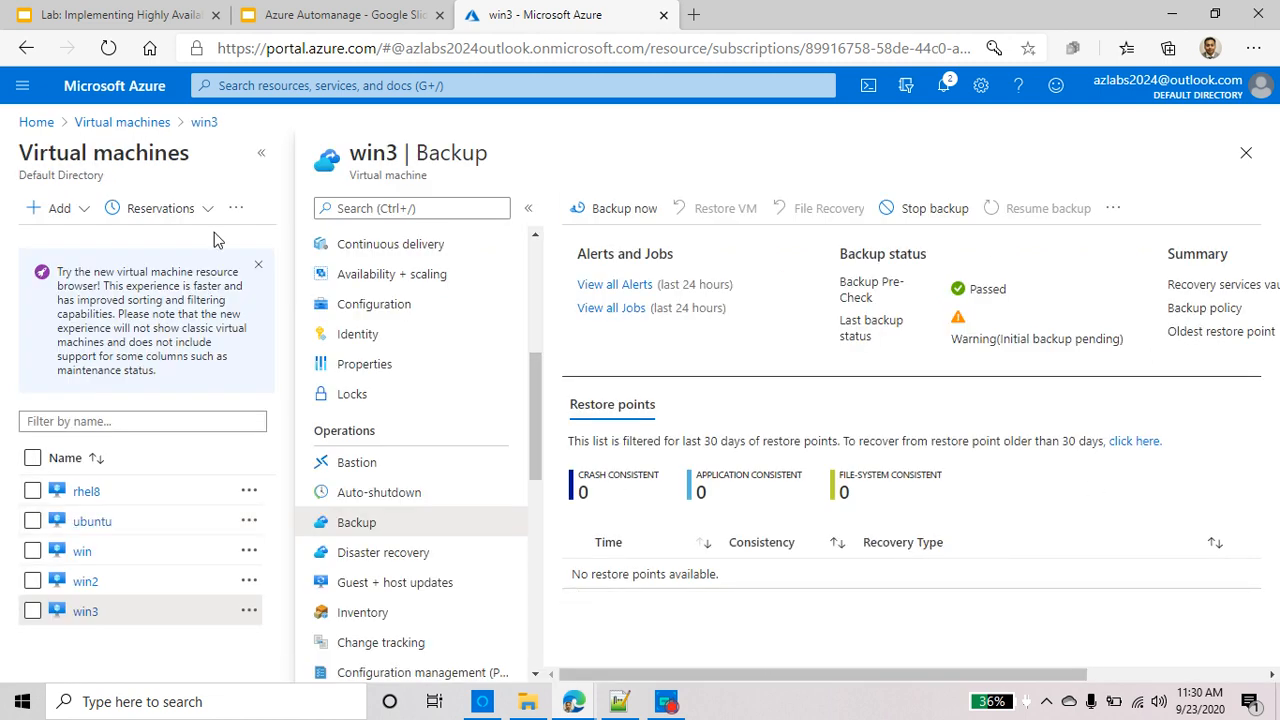
# Collapse the VM list so win3's Backup page, with its Automanage-Default-Daily policy, fills the window
pyautogui.click(261, 153)
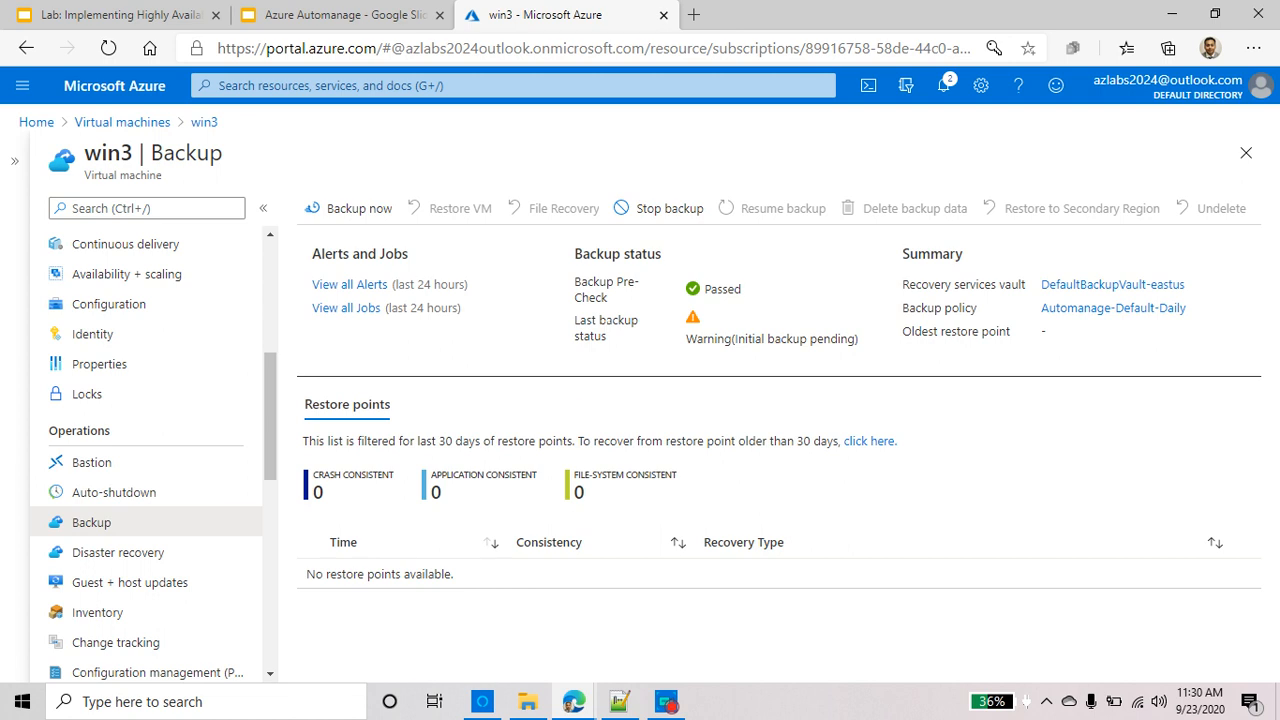
pyautogui.doubleClick(912, 308)
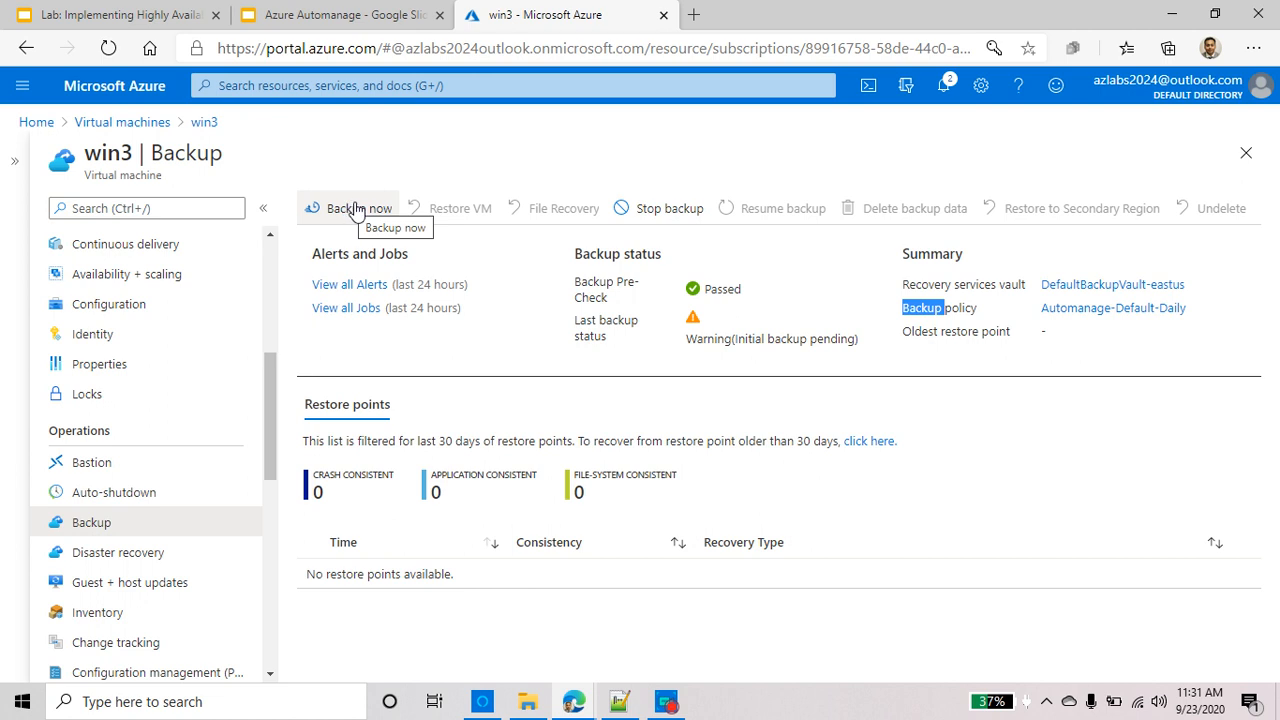
pyautogui.click(1118, 308)
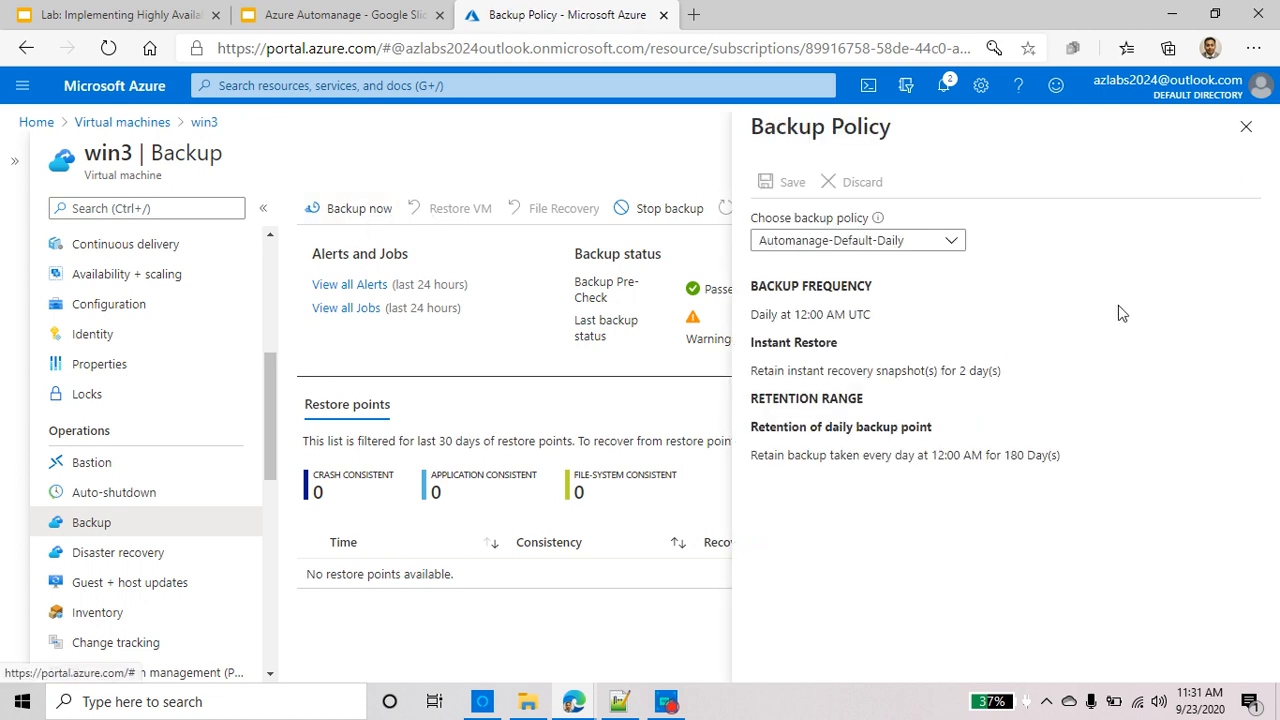
pyautogui.tripleClick(779, 313)
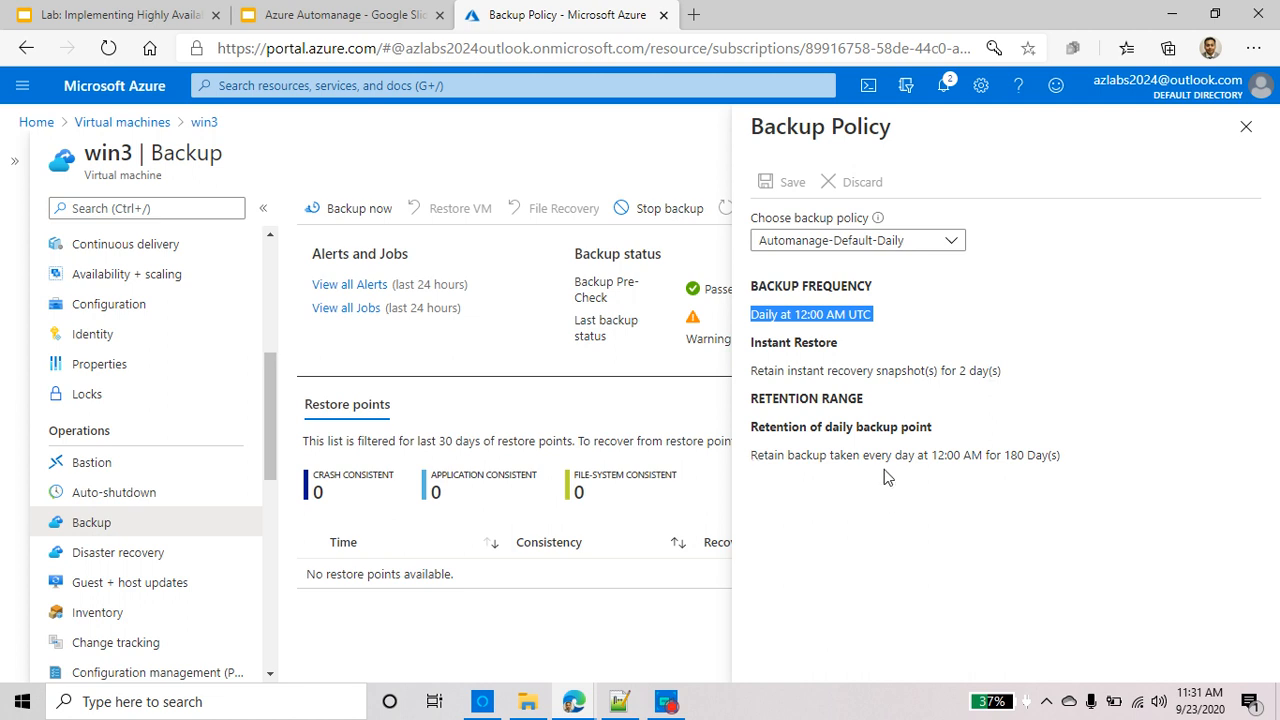
pyautogui.click(938, 250)
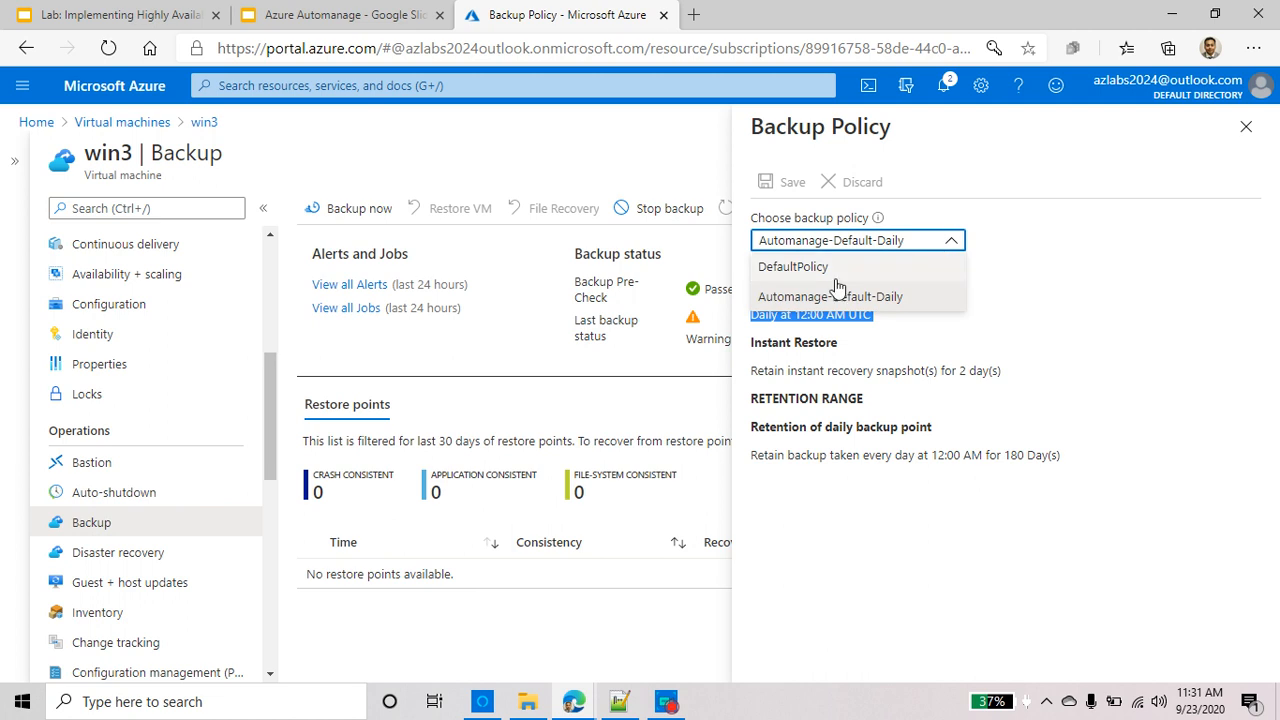
pyautogui.click(892, 268)
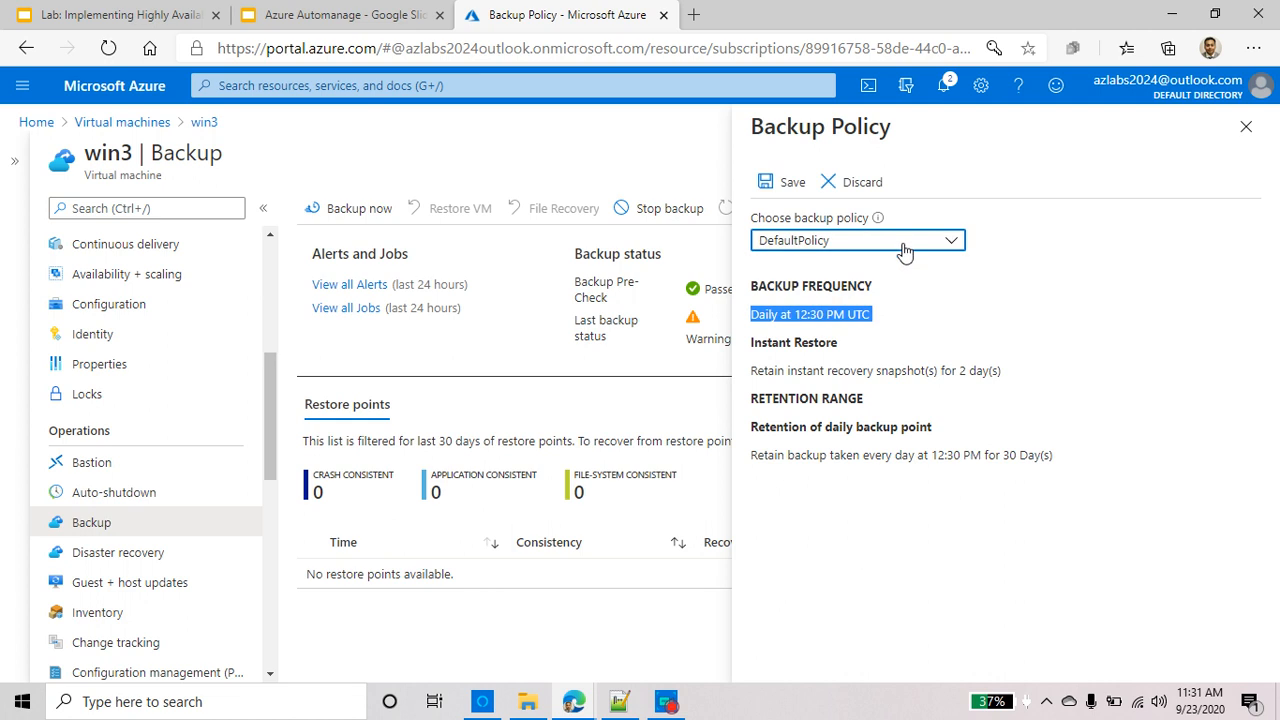
pyautogui.click(901, 244)
pyautogui.click(872, 296)
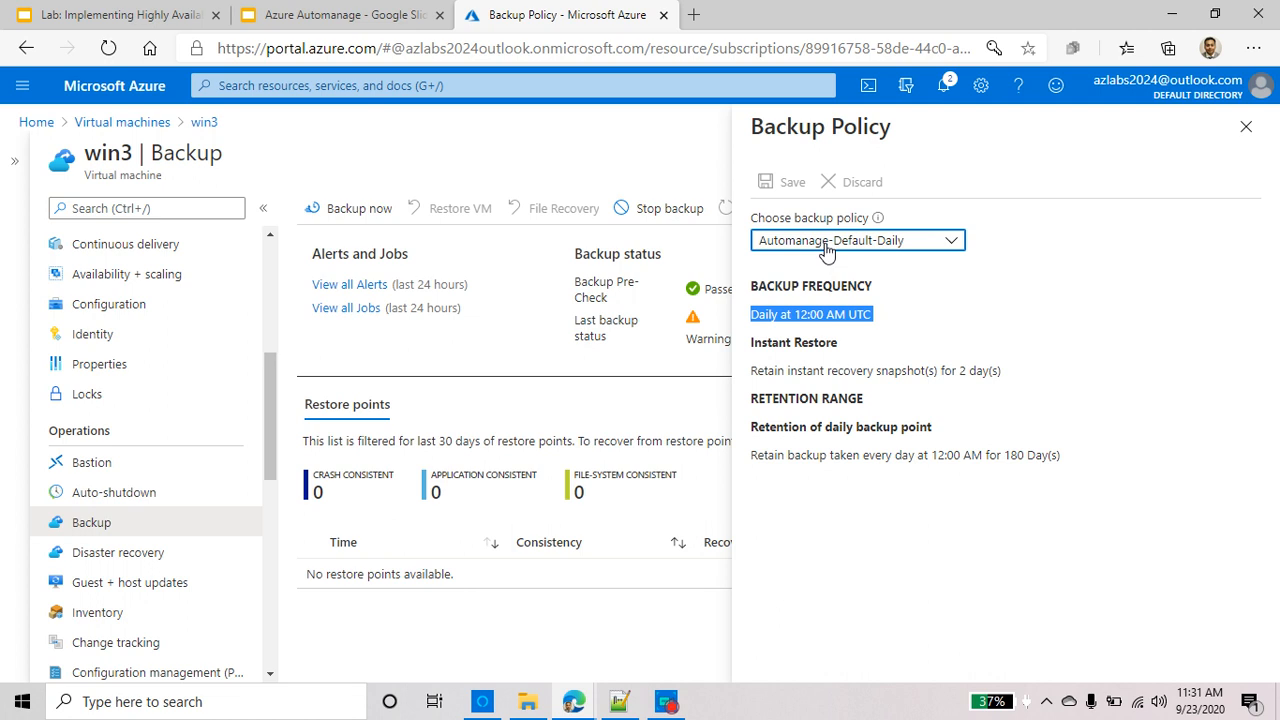
pyautogui.click(1246, 126)
pyautogui.scroll(-3, 135, 578)
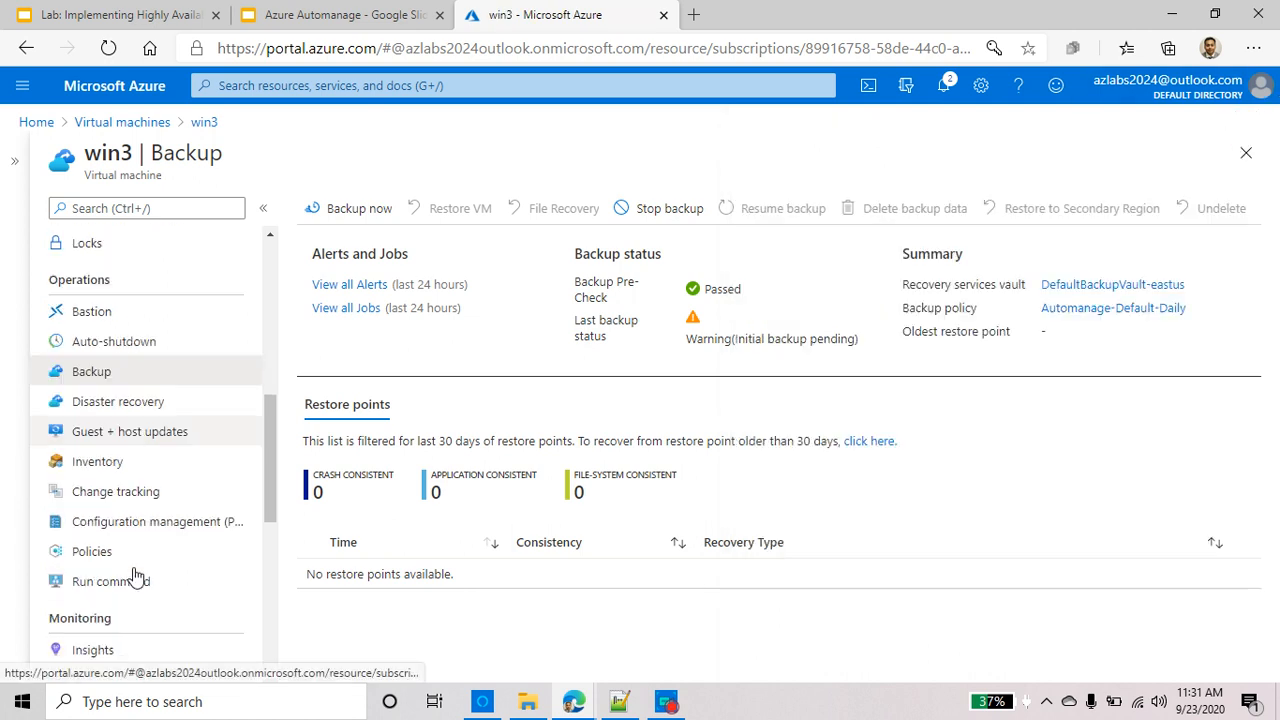
# Open win3's Insights map and expand, then collapse, its 18-process node
pyautogui.scroll(-4, 135, 575)
pyautogui.click(124, 462)
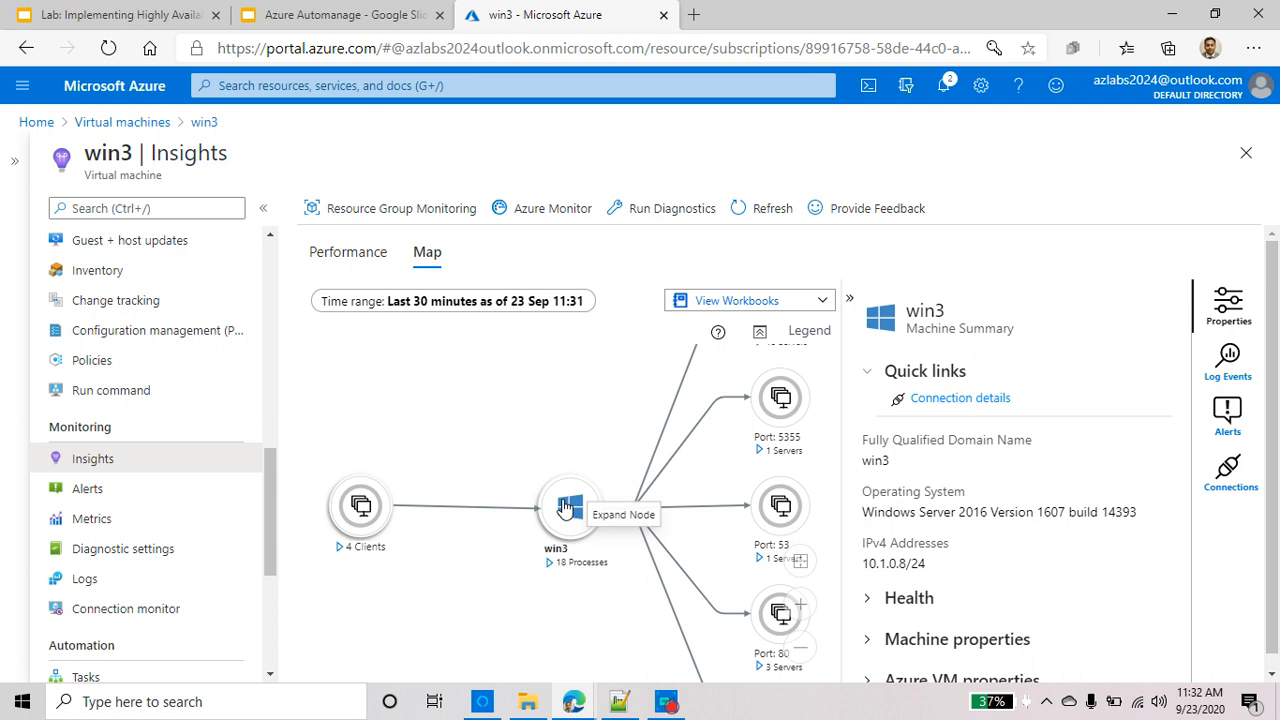
pyautogui.click(595, 564)
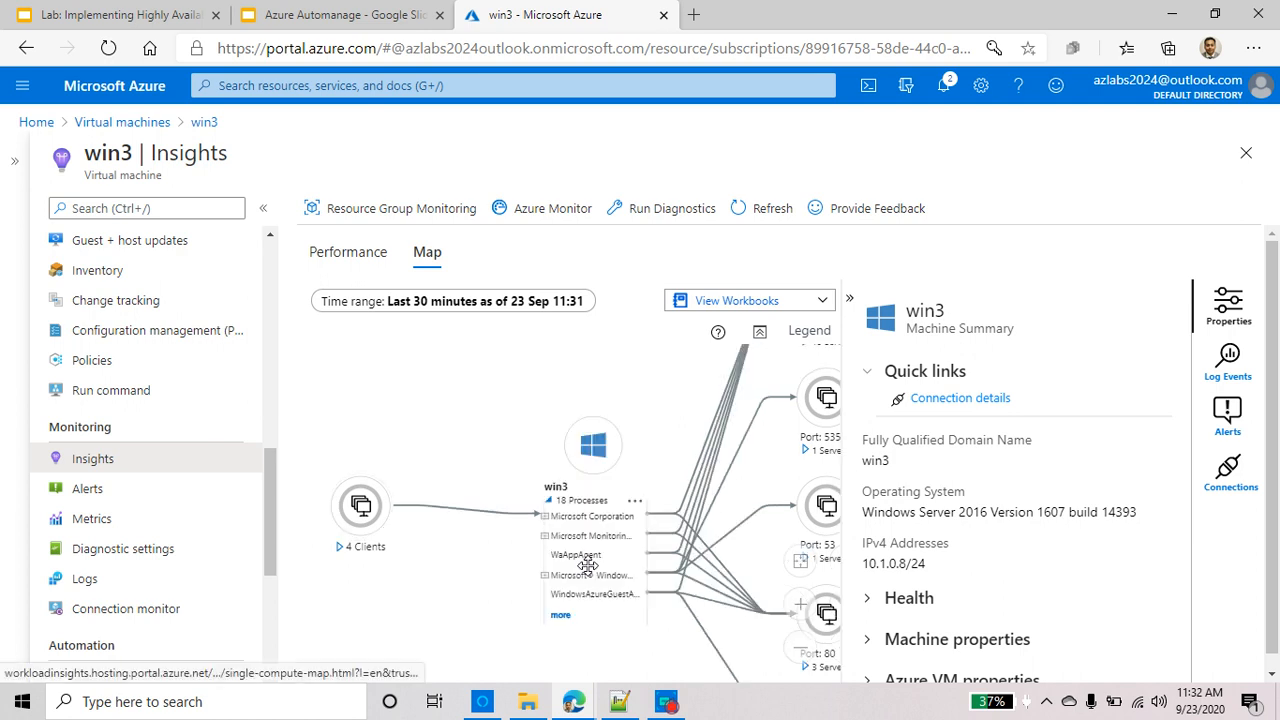
pyautogui.click(582, 500)
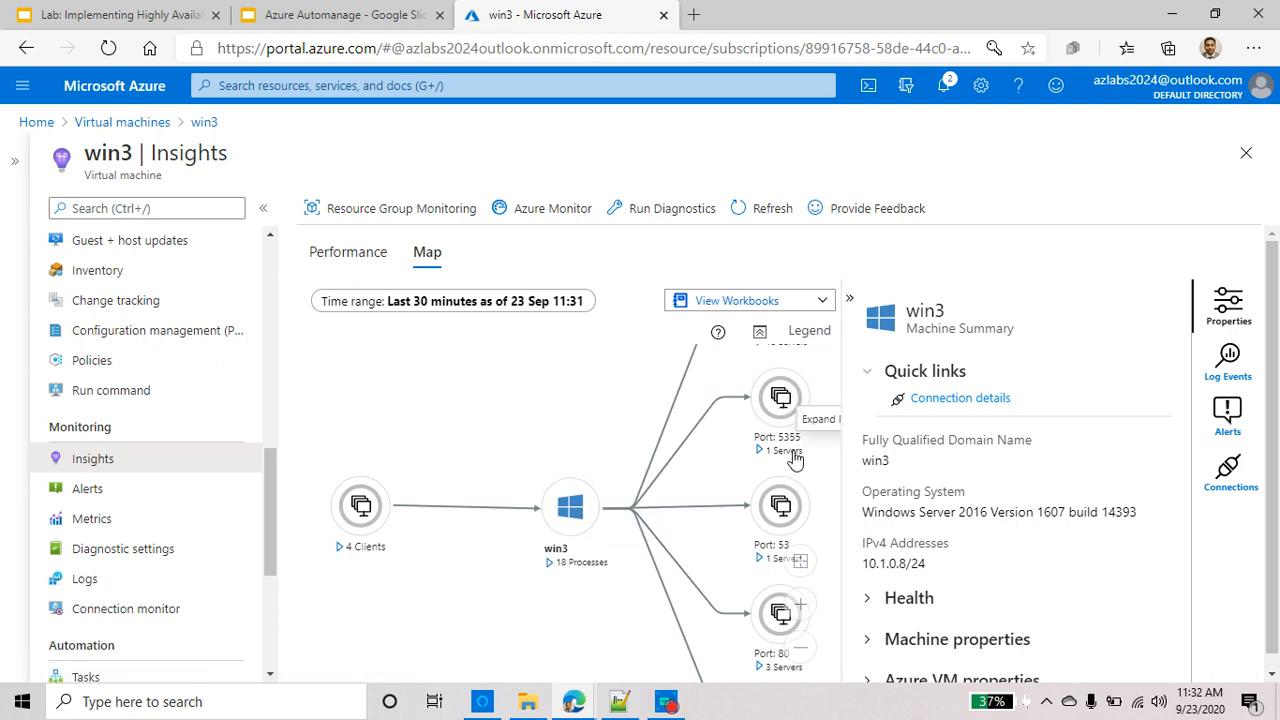
# Scroll through win3's machine summary and highlight part of the operating system value
pyautogui.scroll(2, 787, 511)
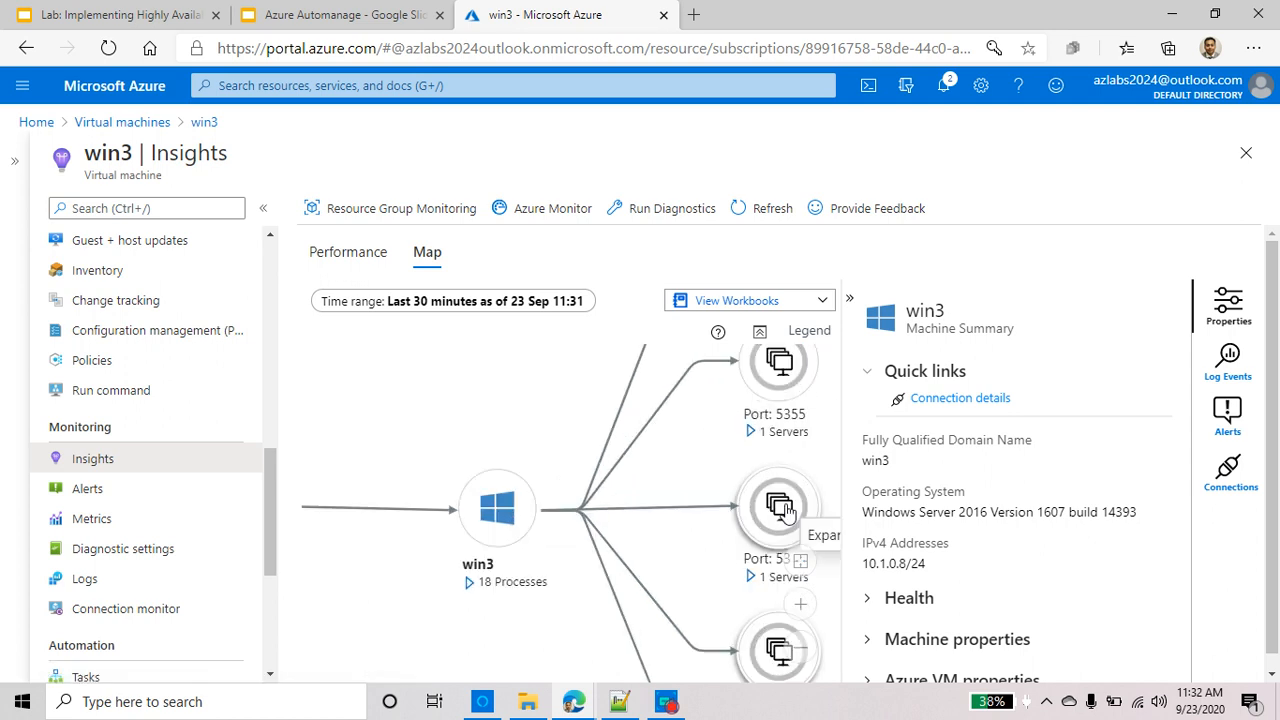
pyautogui.scroll(-3, 787, 511)
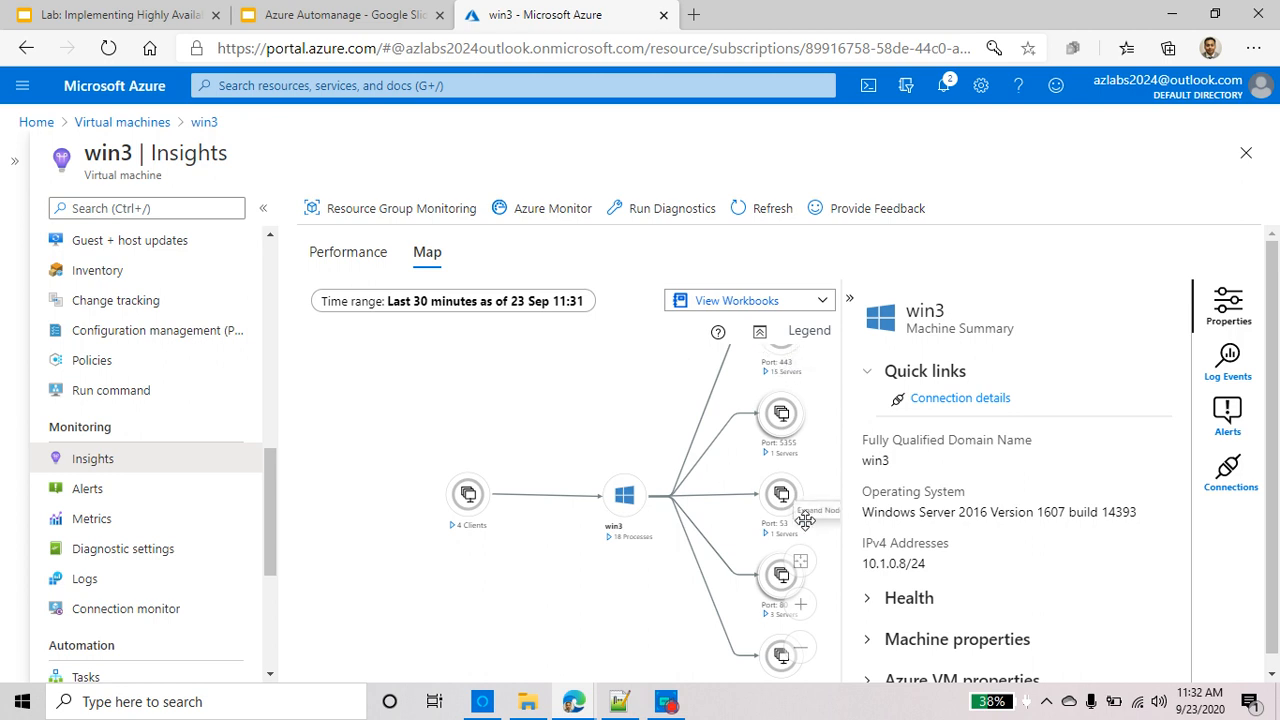
pyautogui.scroll(-1, 806, 523)
pyautogui.scroll(3, 778, 585)
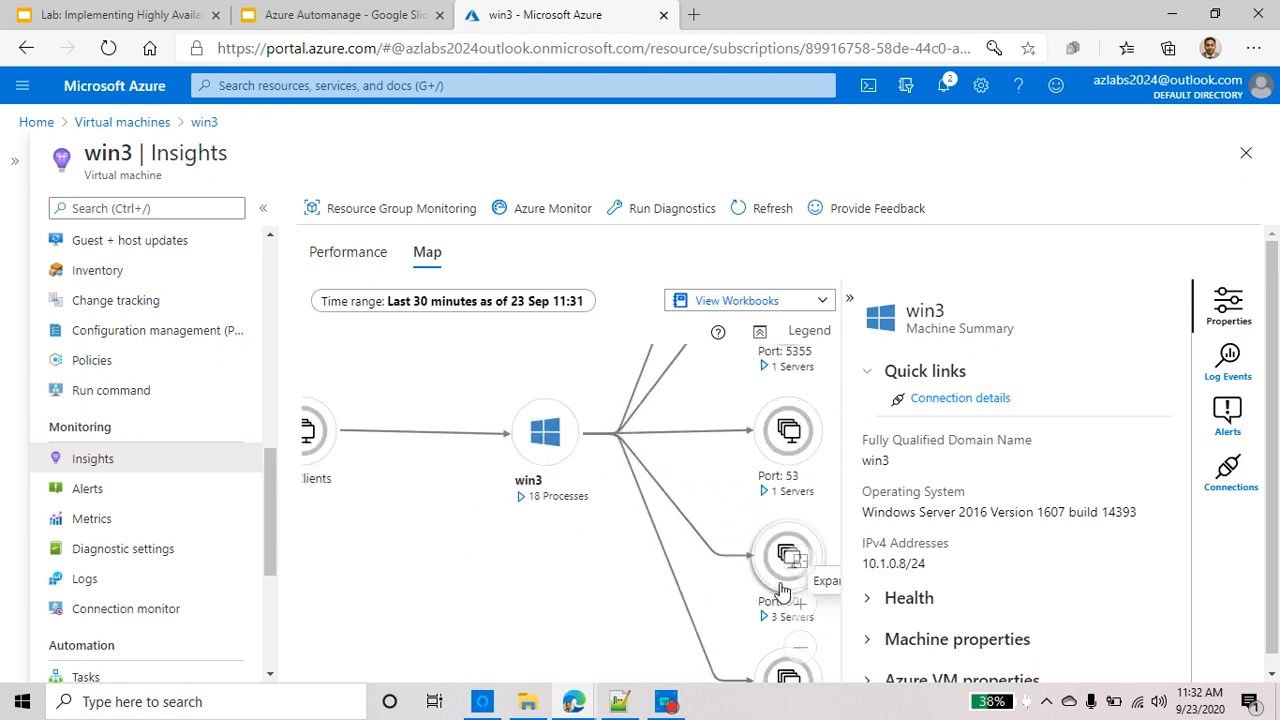
pyautogui.scroll(-1, 790, 548)
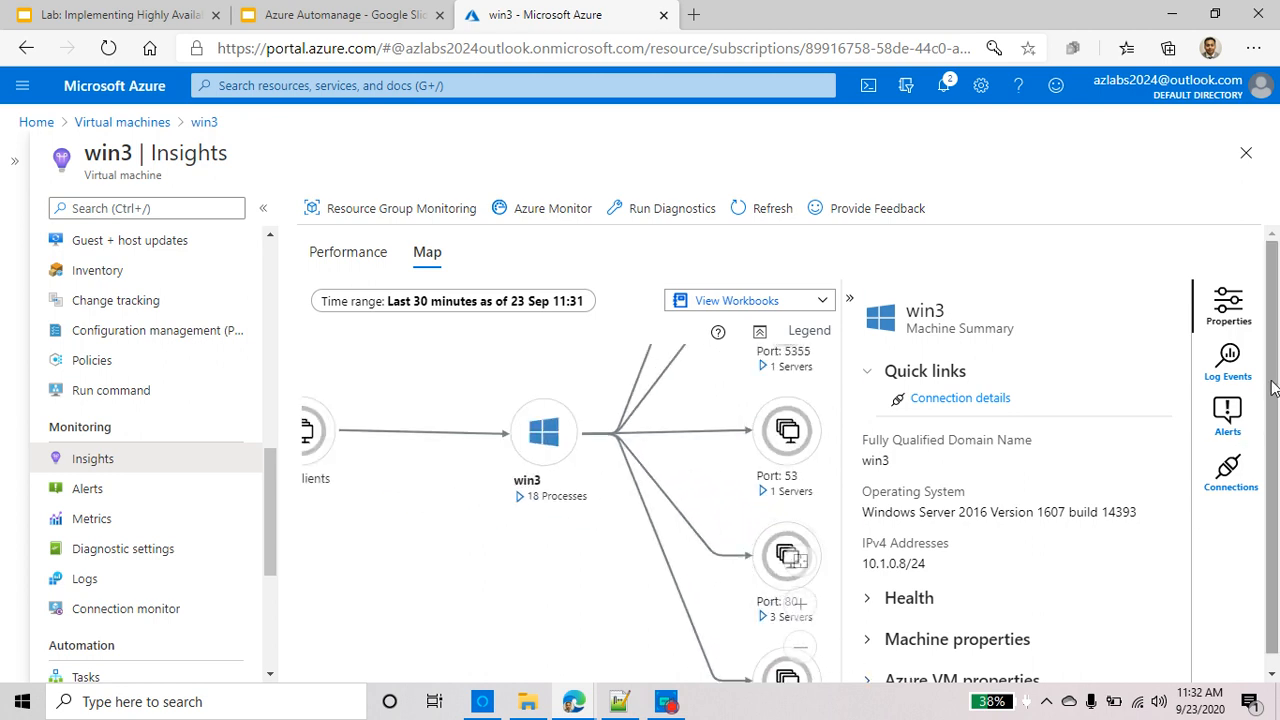
pyautogui.scroll(-1, 1270, 468)
pyautogui.scroll(-2, 570, 447)
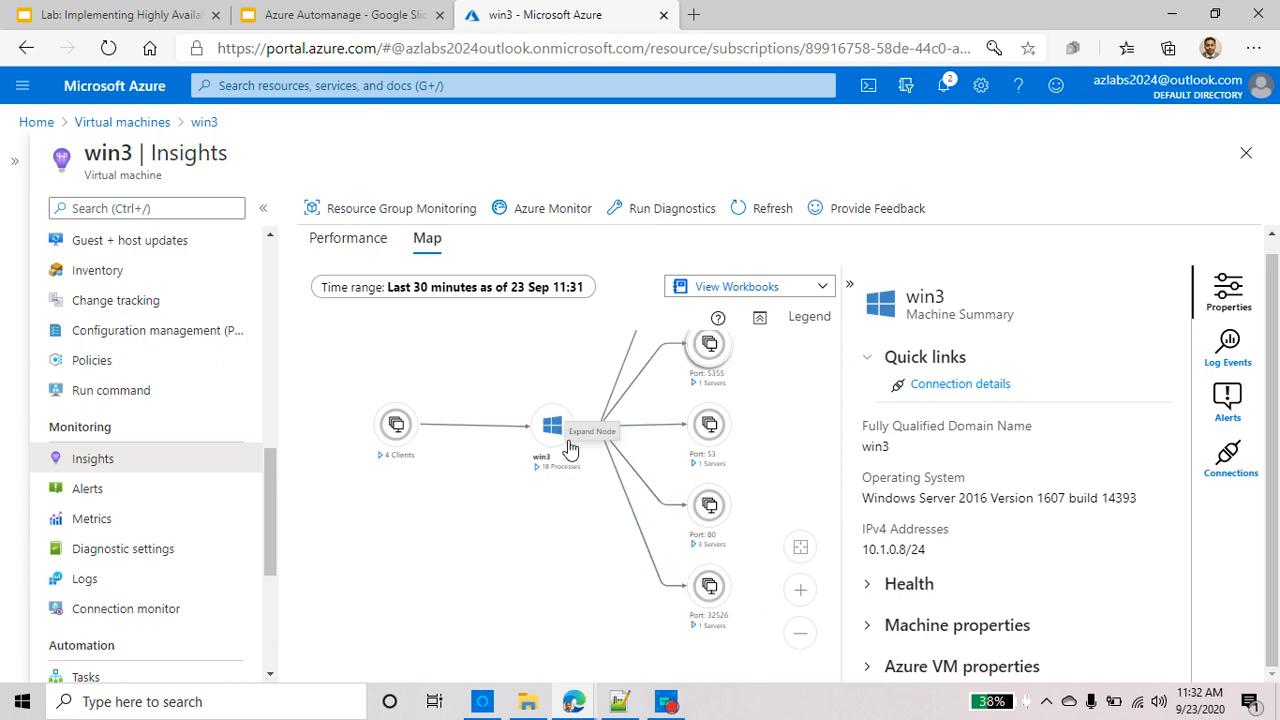
pyautogui.scroll(3, 651, 384)
pyautogui.scroll(-2, 652, 410)
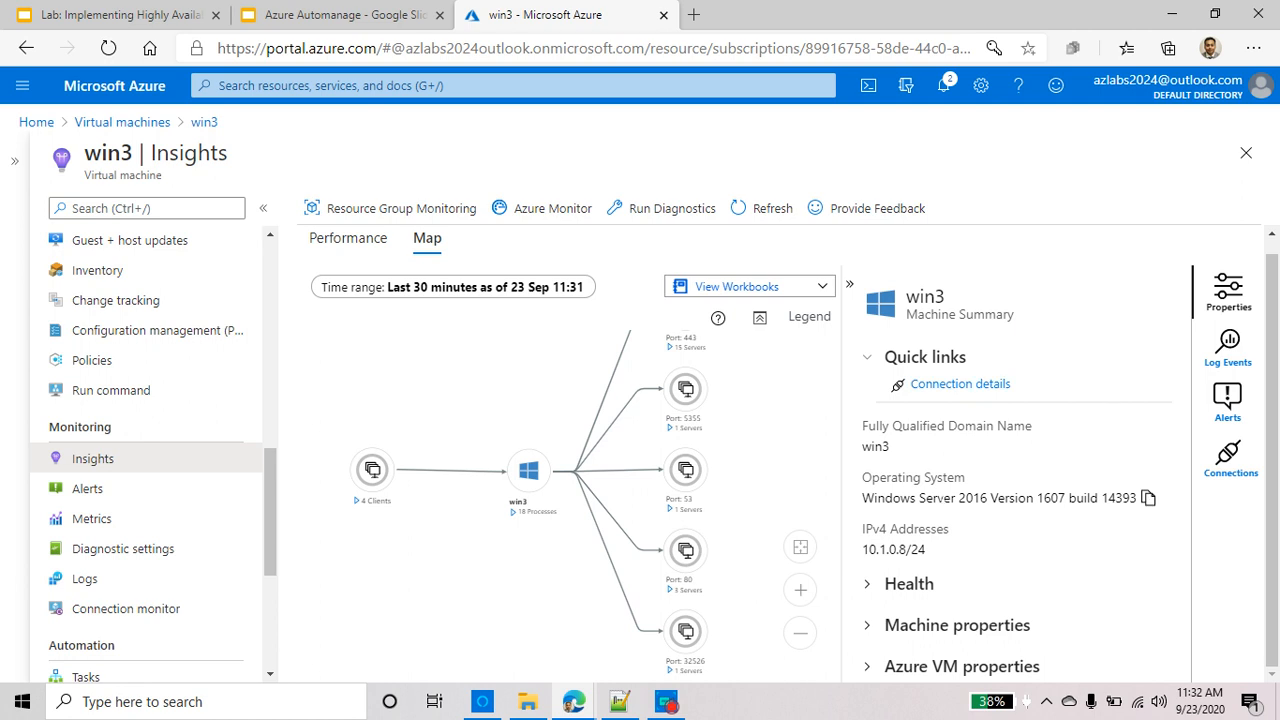
pyautogui.moveTo(958, 498); pyautogui.dragTo(920, 498)
# Expand the Health and Machine properties sections in win3's Properties pane
pyautogui.tripleClick(920, 498)
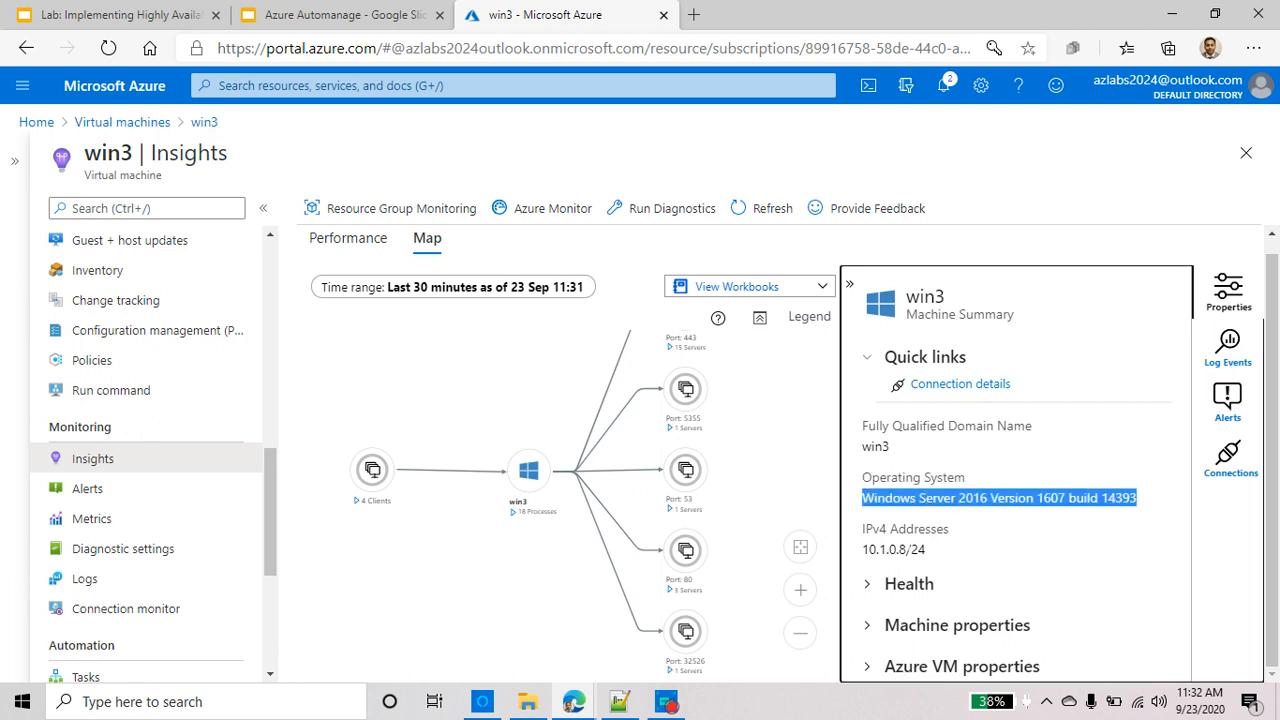
pyautogui.click(909, 549)
pyautogui.click(872, 586)
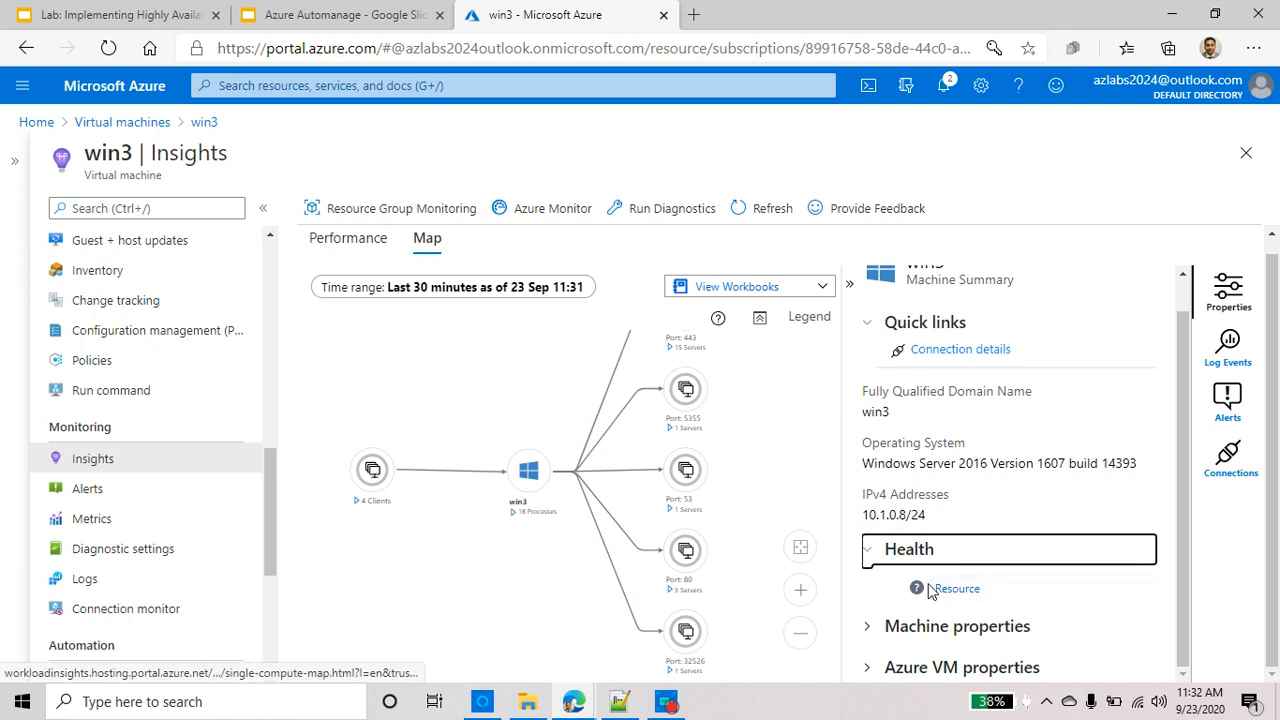
pyautogui.click(869, 630)
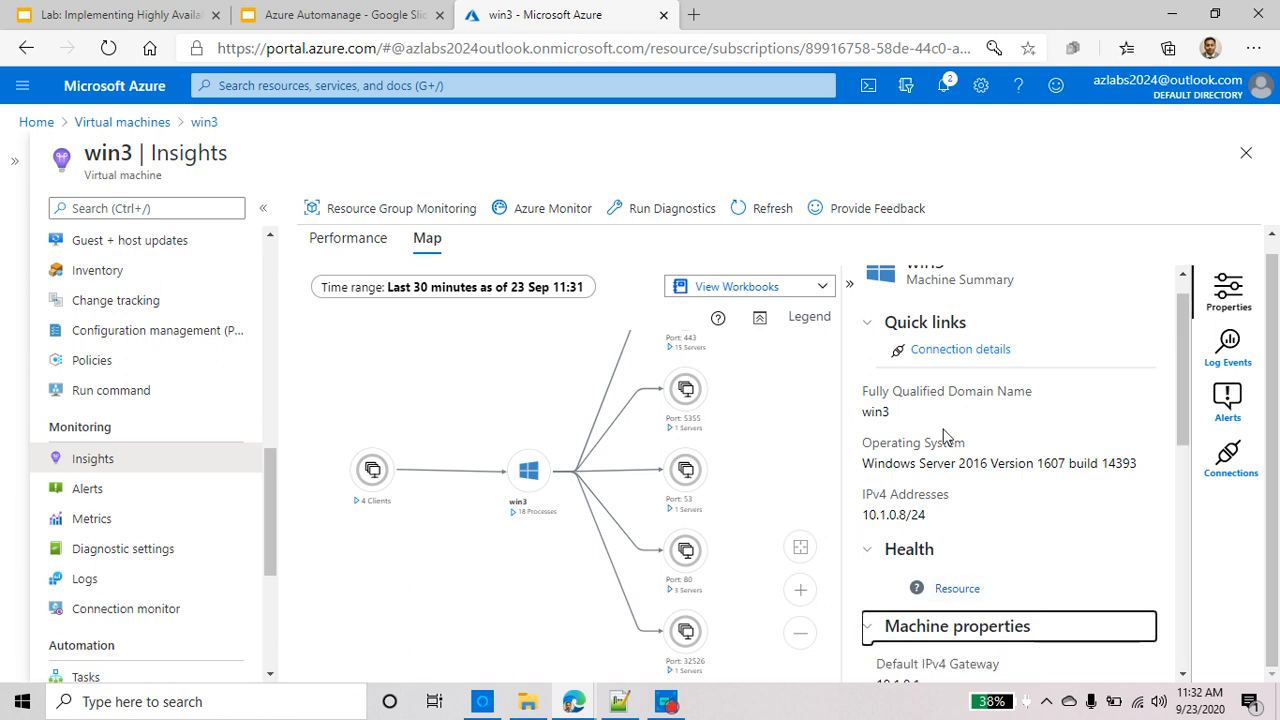
pyautogui.scroll(-4, 948, 440)
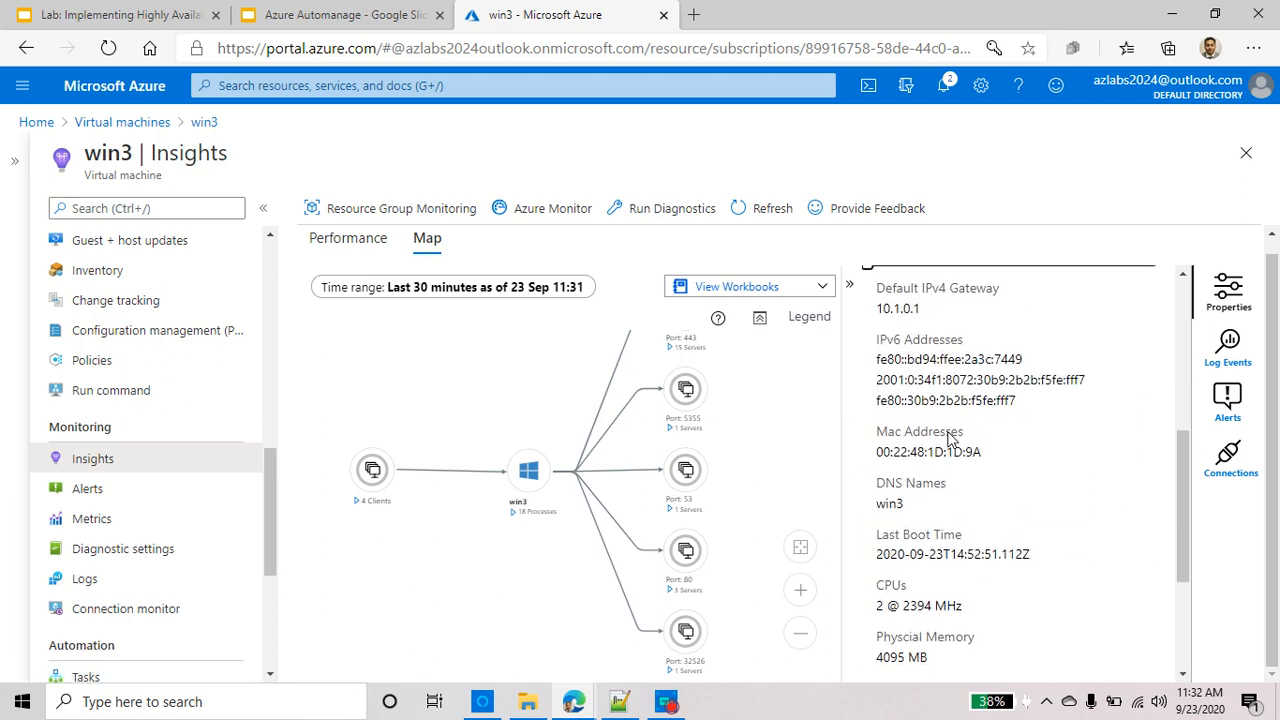
pyautogui.scroll(2, 950, 440)
# Highlight the Default IPv4 Gateway, IPv6 Addresses, Mac Addresses, DNS Names and Last Boot Time entries
pyautogui.tripleClick(963, 352)
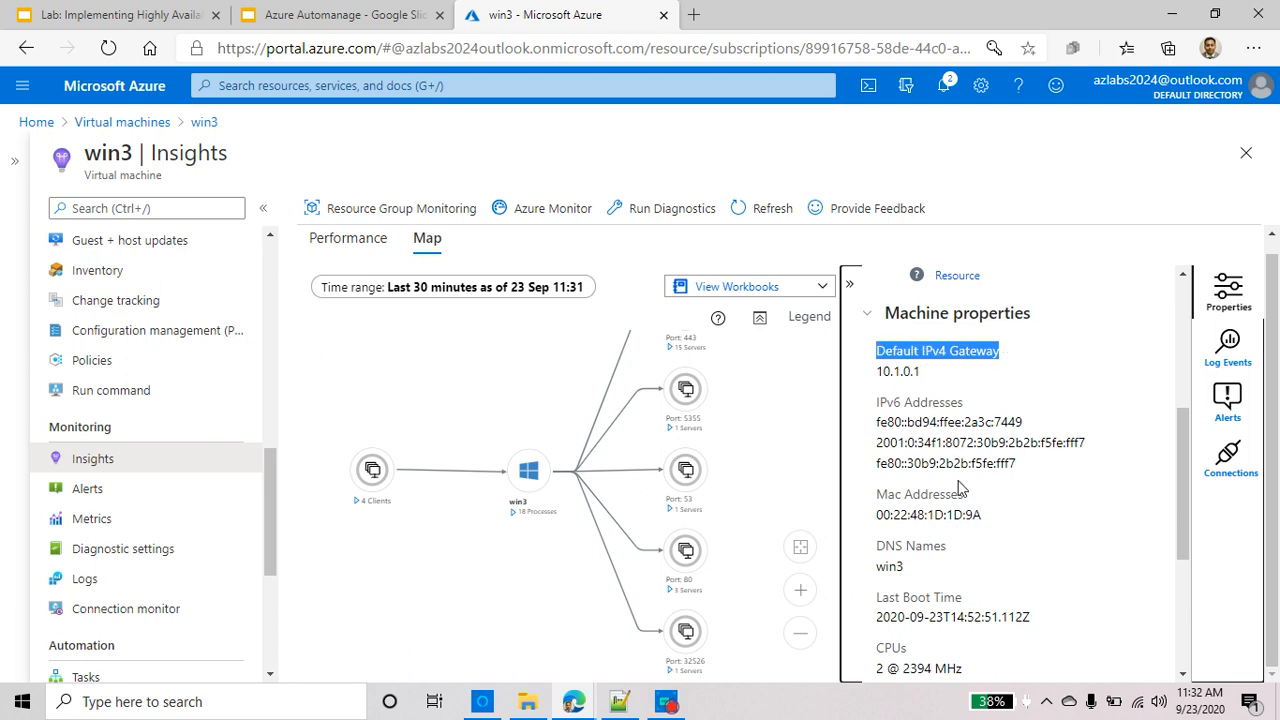
pyautogui.tripleClick(943, 401)
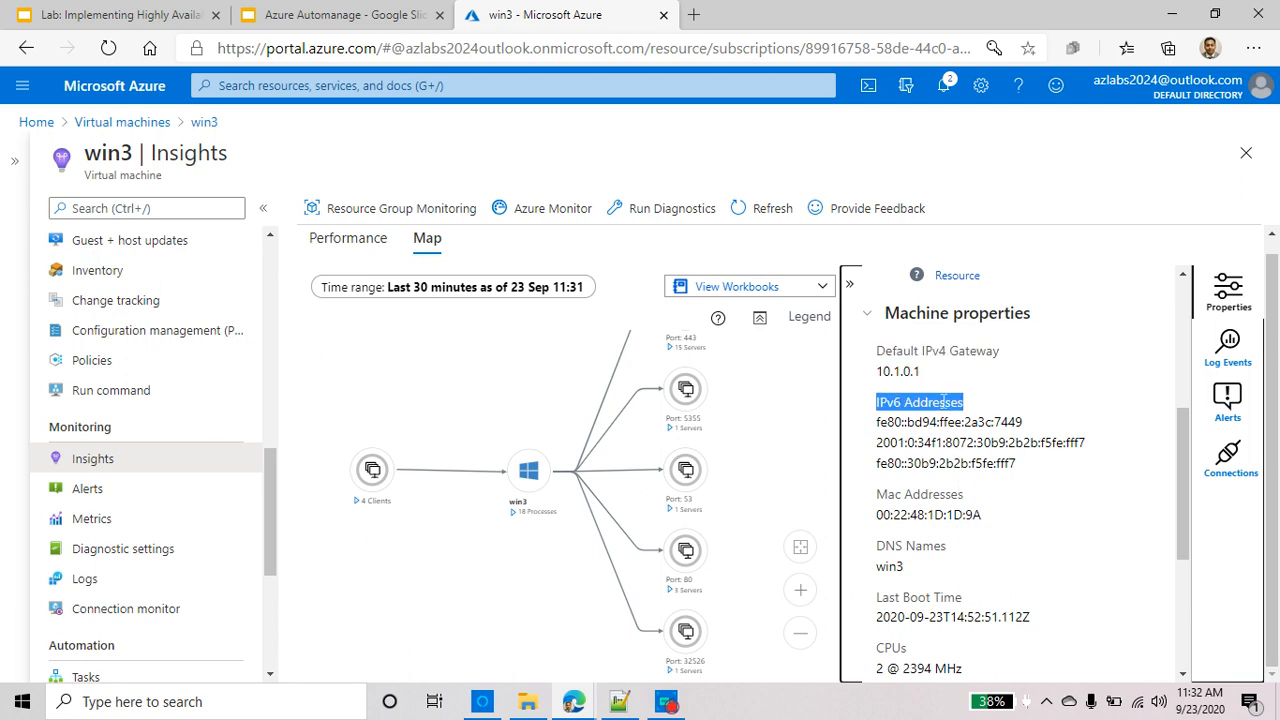
pyautogui.tripleClick(919, 494)
pyautogui.doubleClick(925, 545)
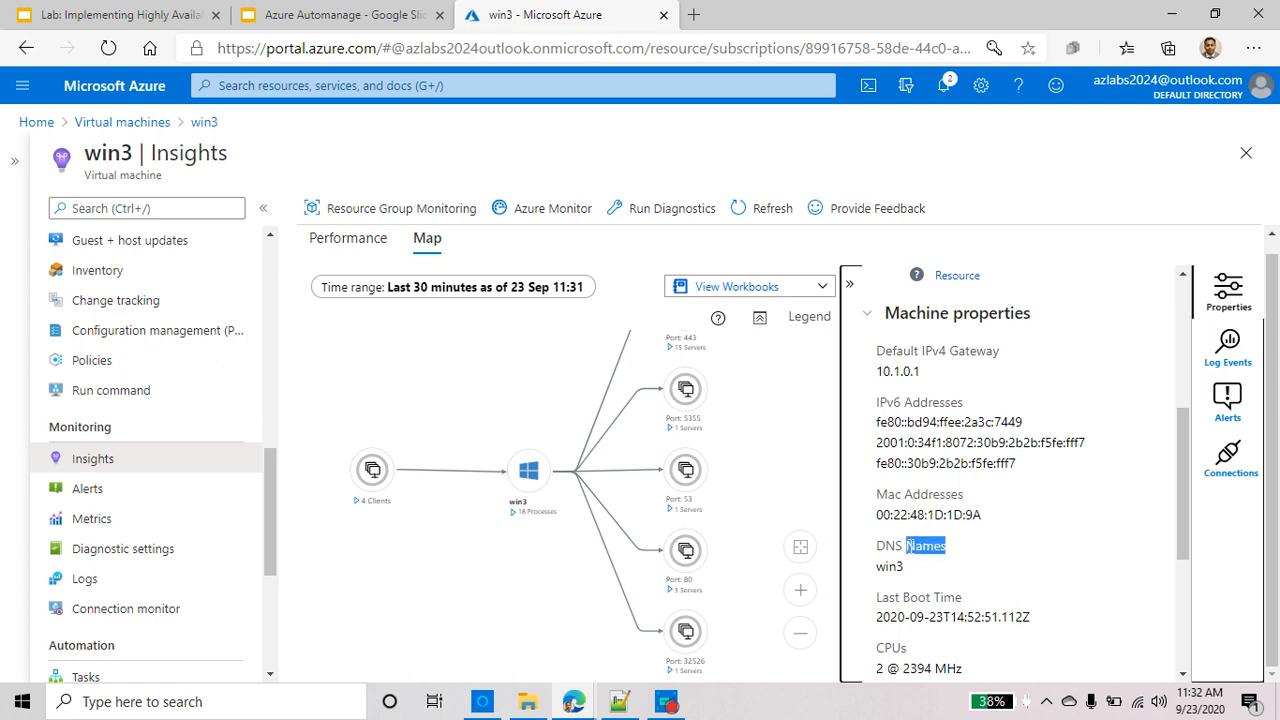
pyautogui.doubleClick(916, 597)
pyautogui.scroll(-2, 1010, 475)
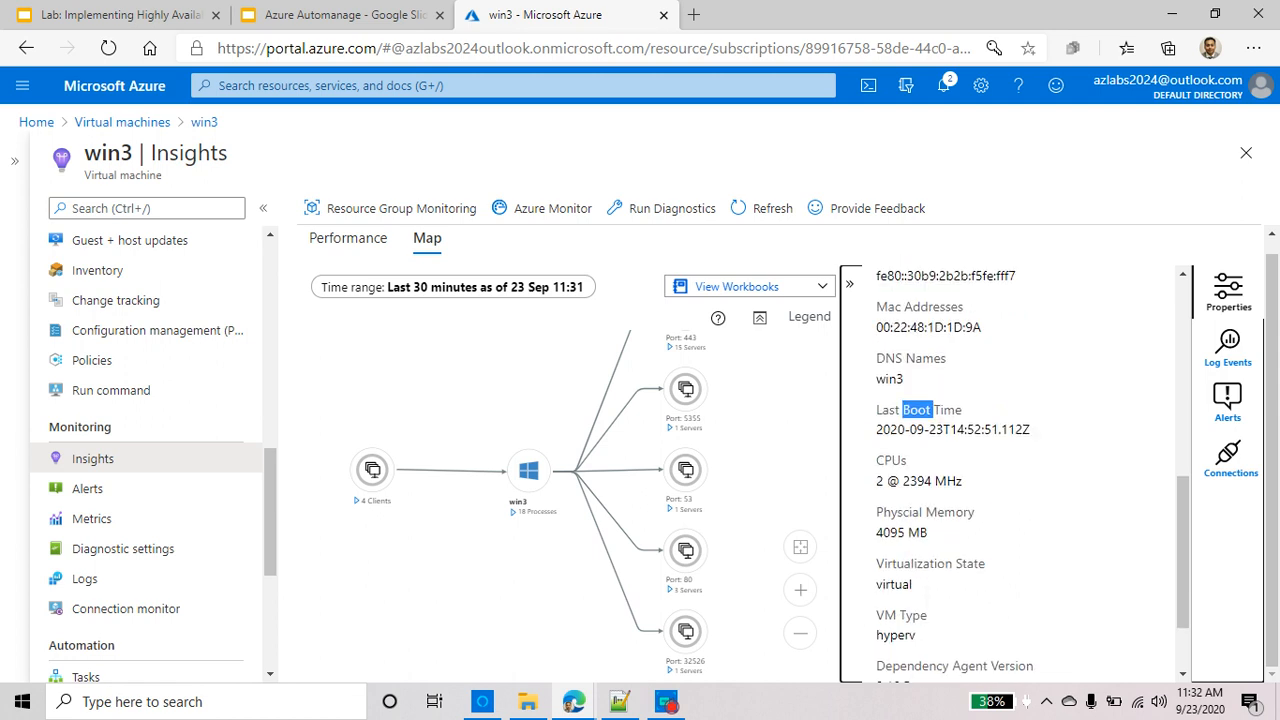
pyautogui.click(938, 533)
# Highlight the Physical Memory, Virtualization state 'virtual' and VM Type entries
pyautogui.tripleClick(909, 512)
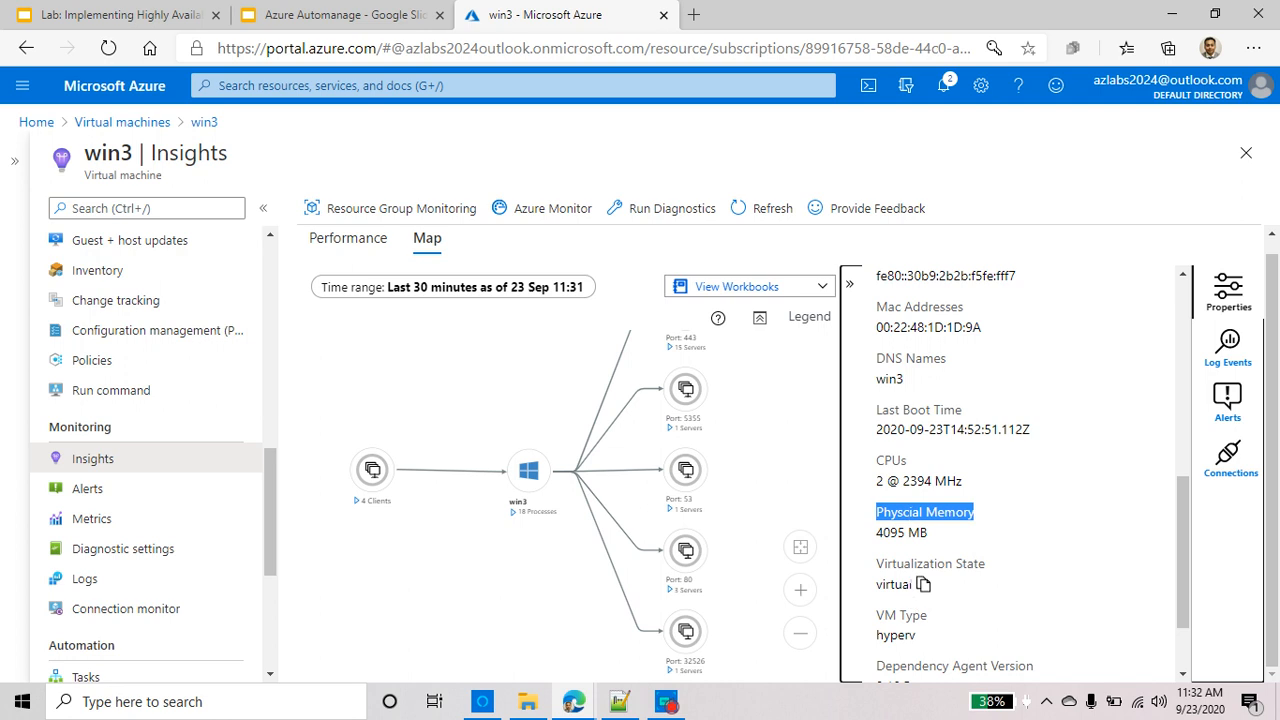
pyautogui.doubleClick(907, 566)
pyautogui.click(902, 585)
pyautogui.doubleClick(902, 585)
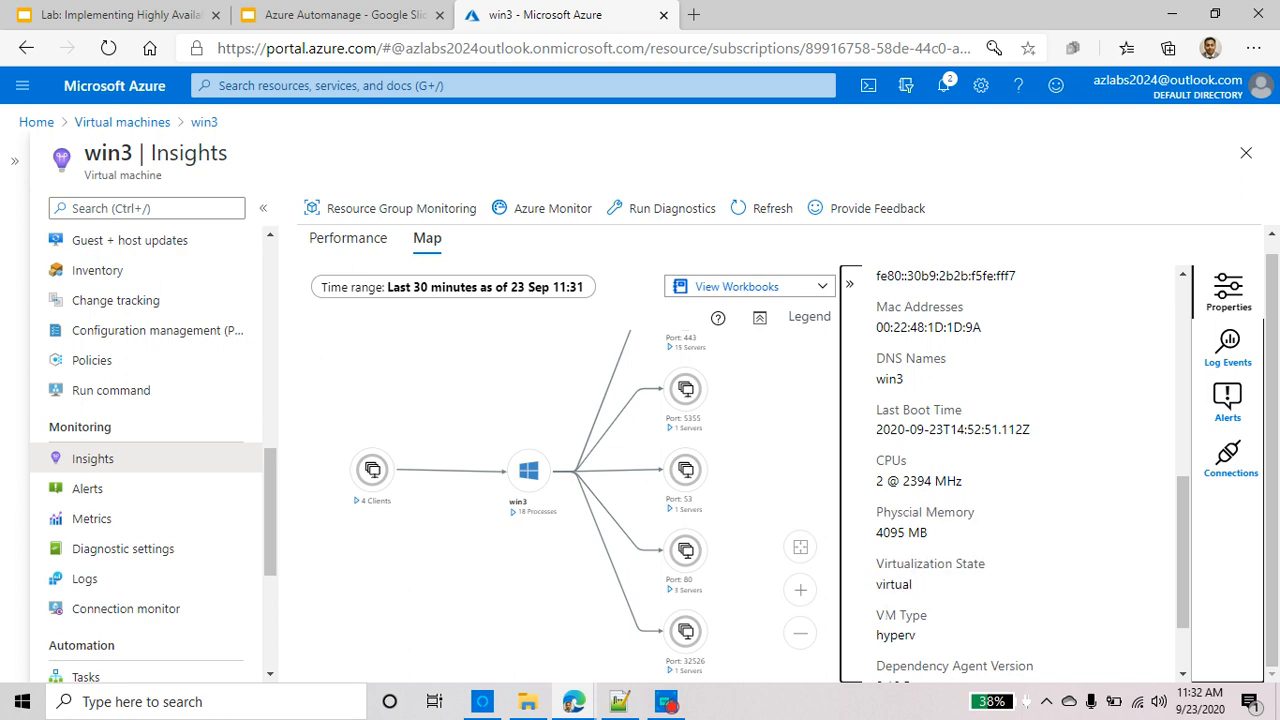
pyautogui.tripleClick(896, 615)
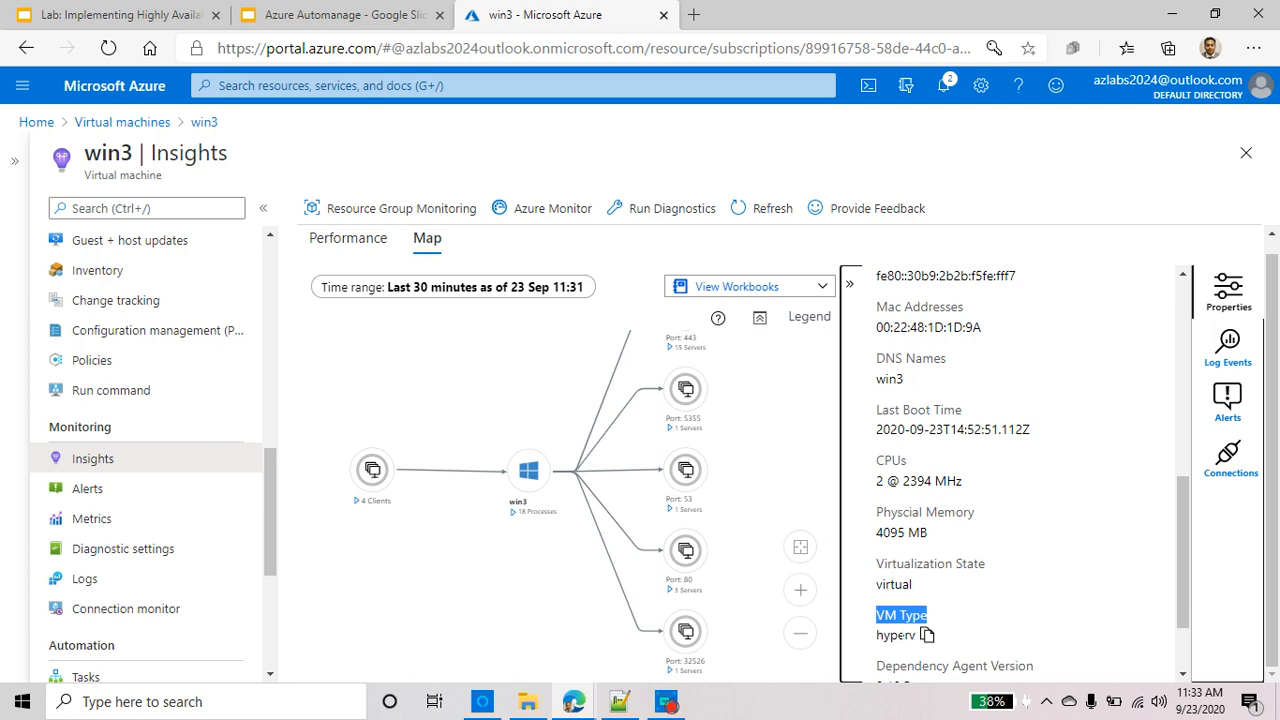
pyautogui.scroll(-1, 928, 635)
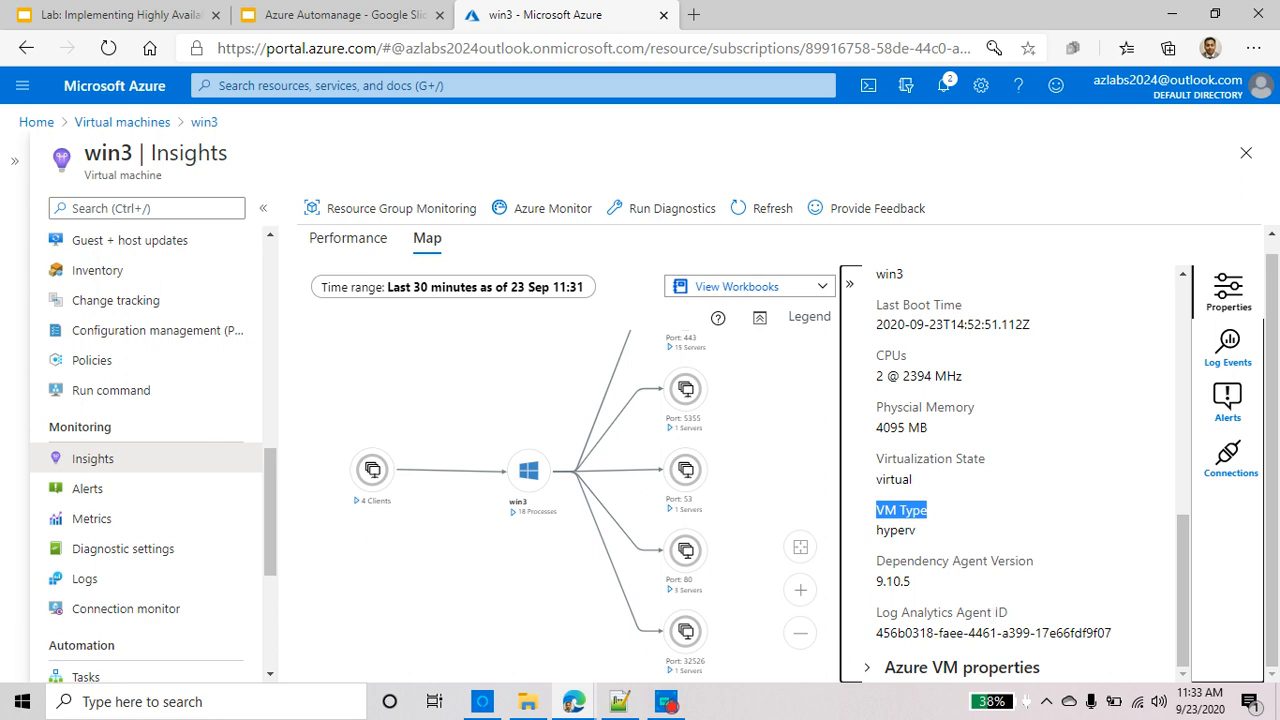
# Review win3's image details (MicrosoftWindowsServer, 2016-Datacenter, version), then return to Automanage
pyautogui.click(872, 667)
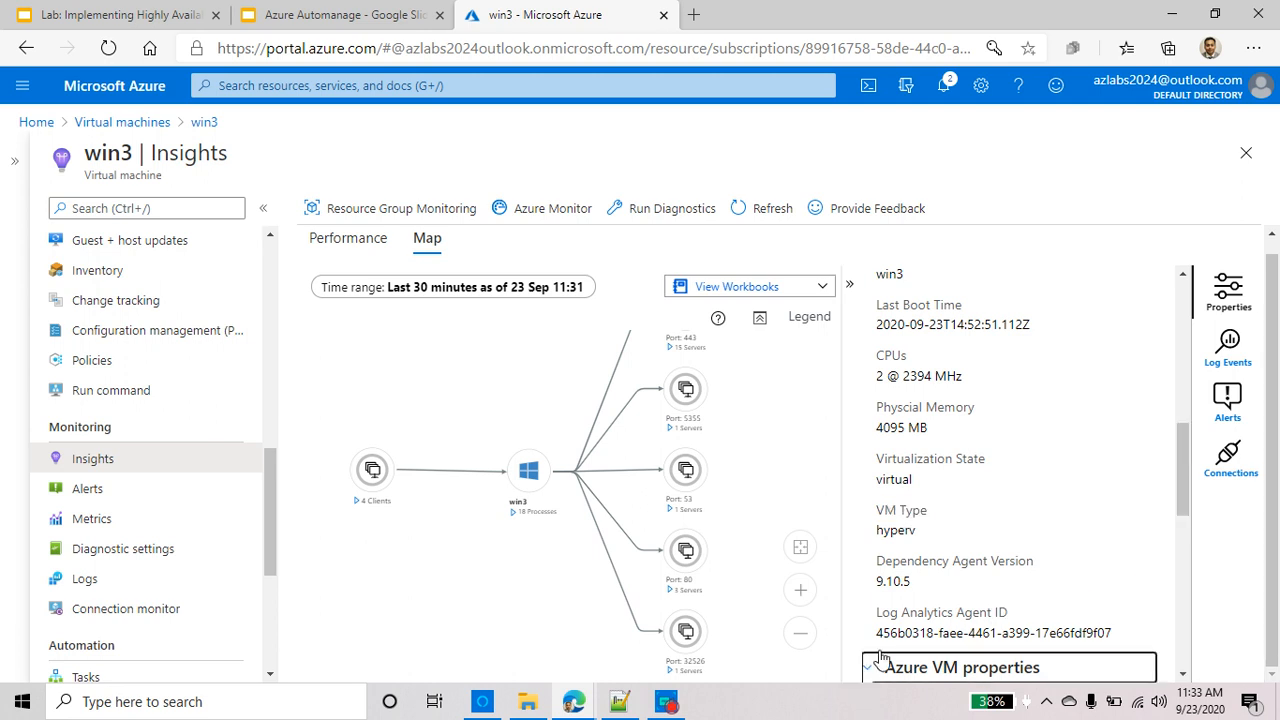
pyautogui.scroll(-4, 1040, 490)
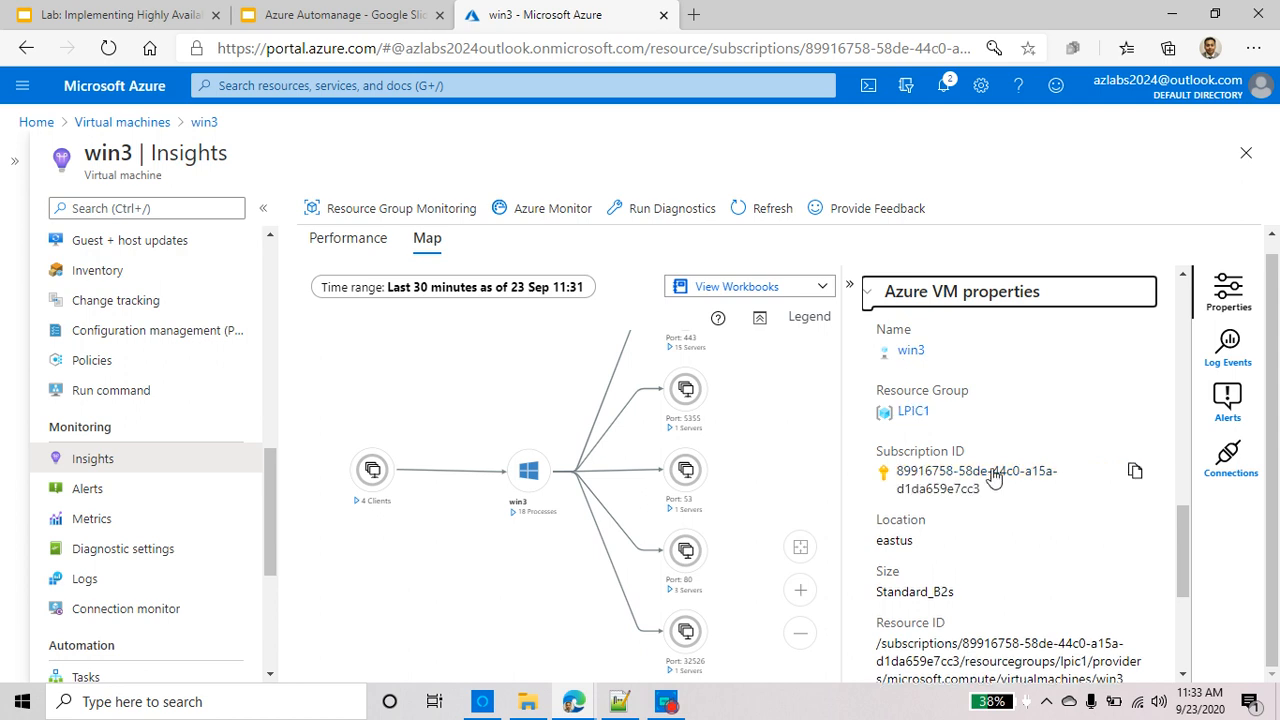
pyautogui.scroll(-1, 993, 478)
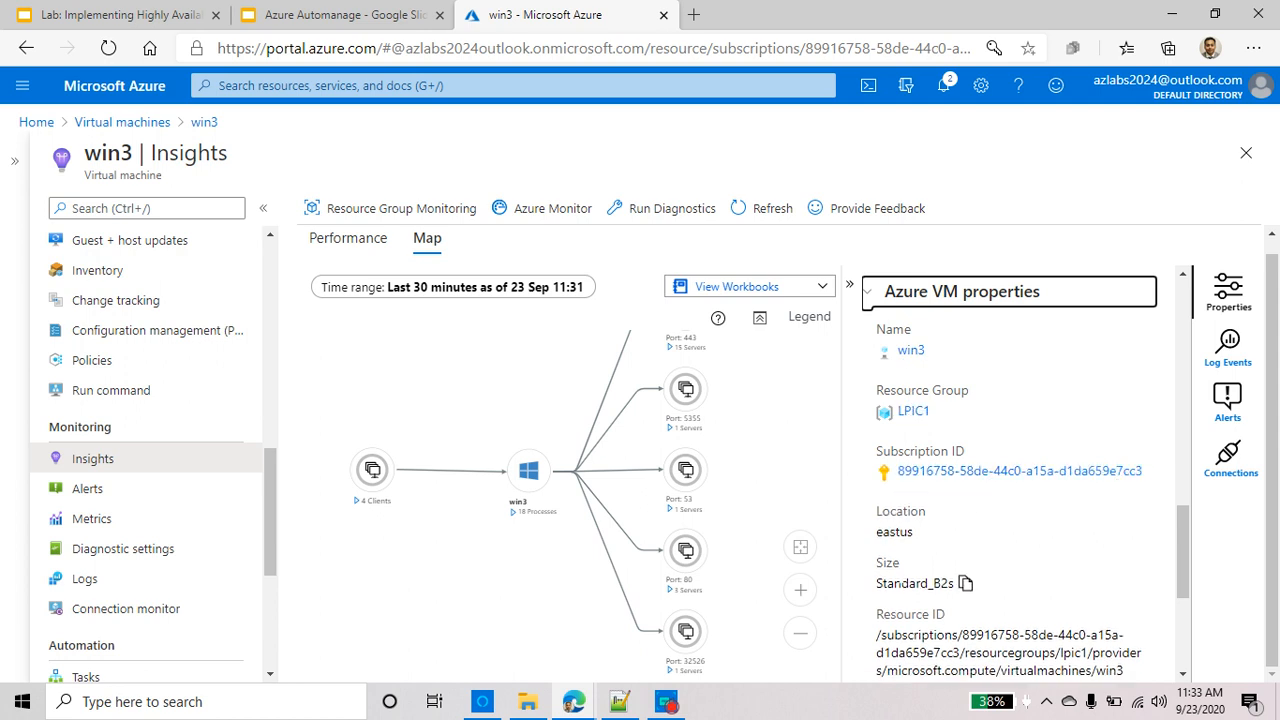
pyautogui.scroll(-3, 966, 583)
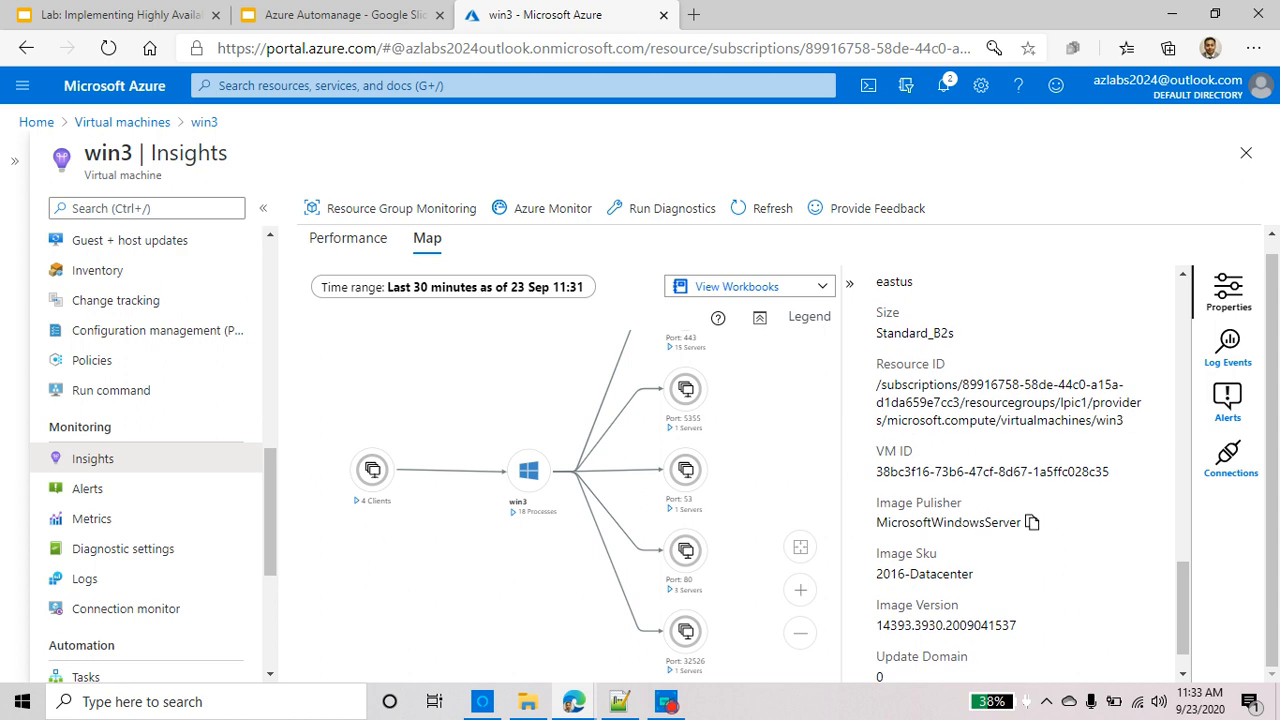
pyautogui.doubleClick(963, 522)
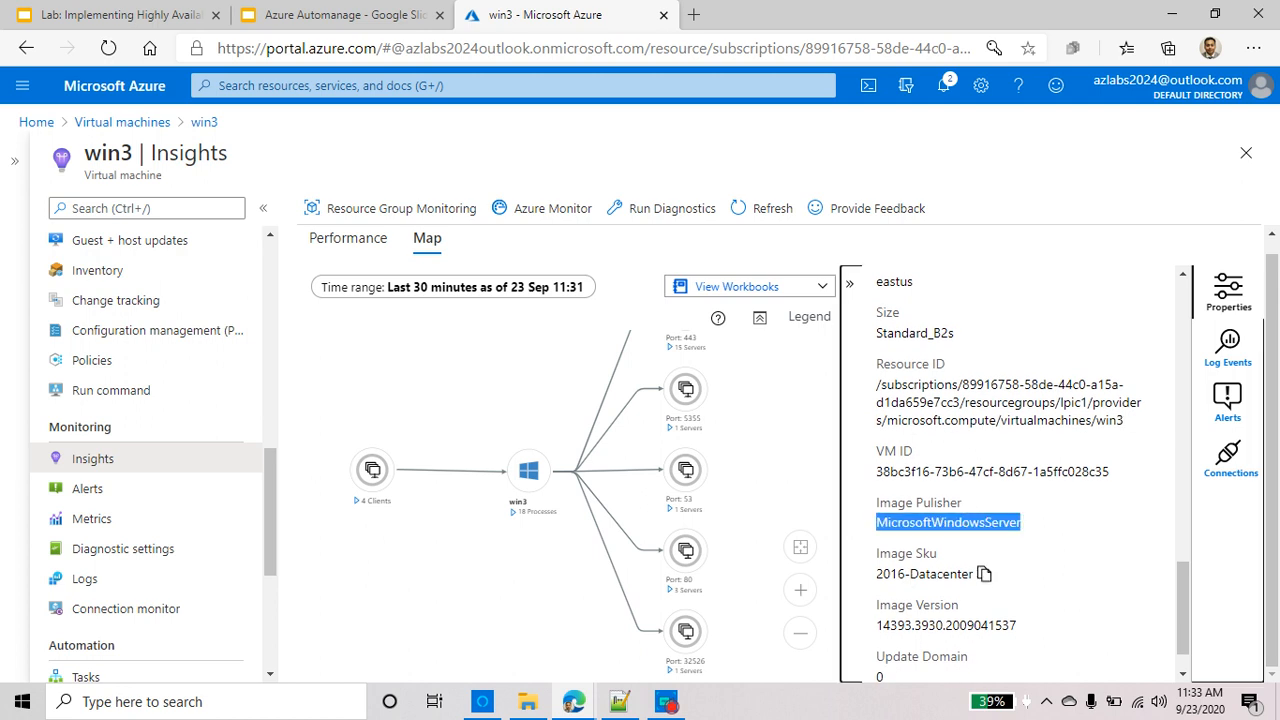
pyautogui.tripleClick(937, 573)
pyautogui.scroll(-1, 937, 574)
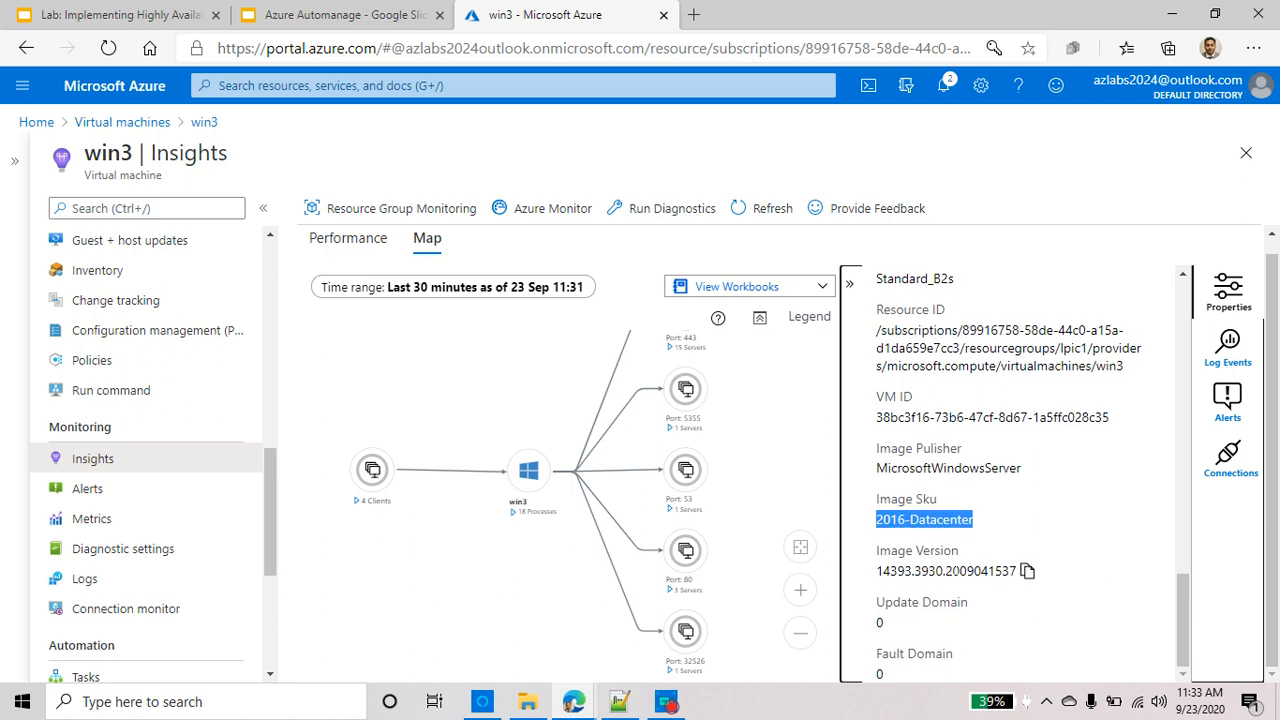
pyautogui.doubleClick(945, 571)
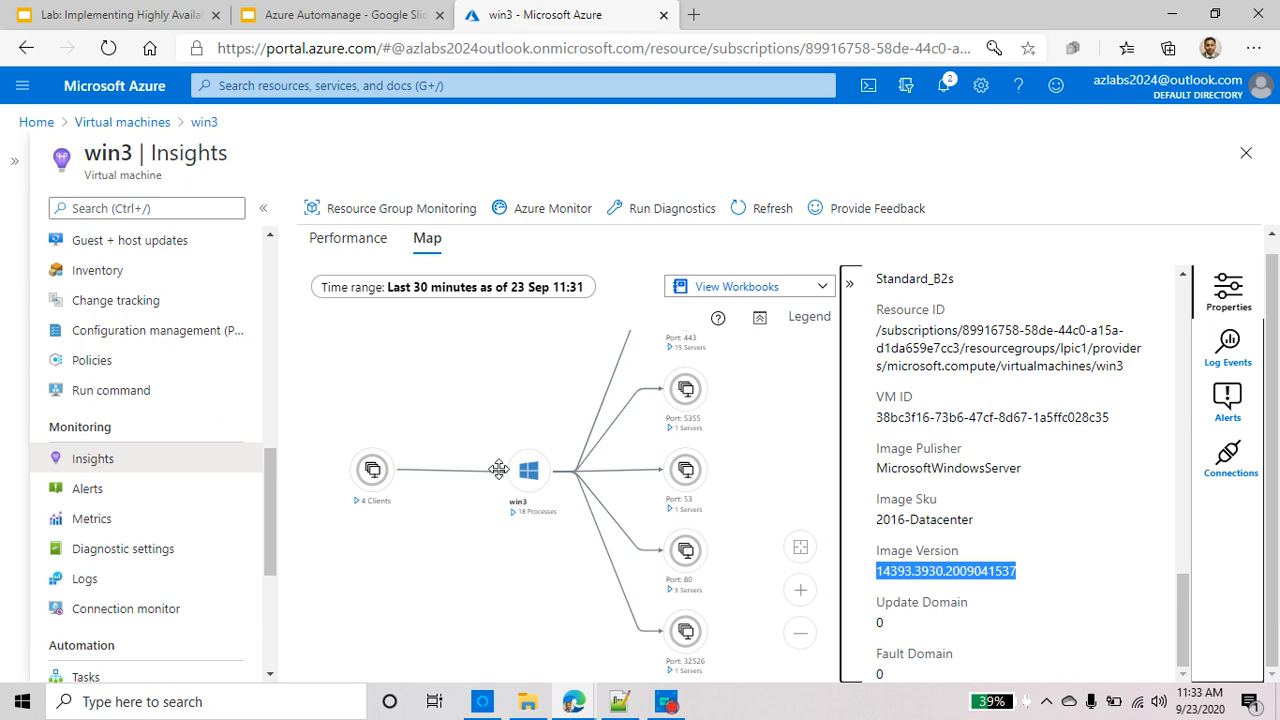
pyautogui.click(233, 87)
pyautogui.click(328, 378)
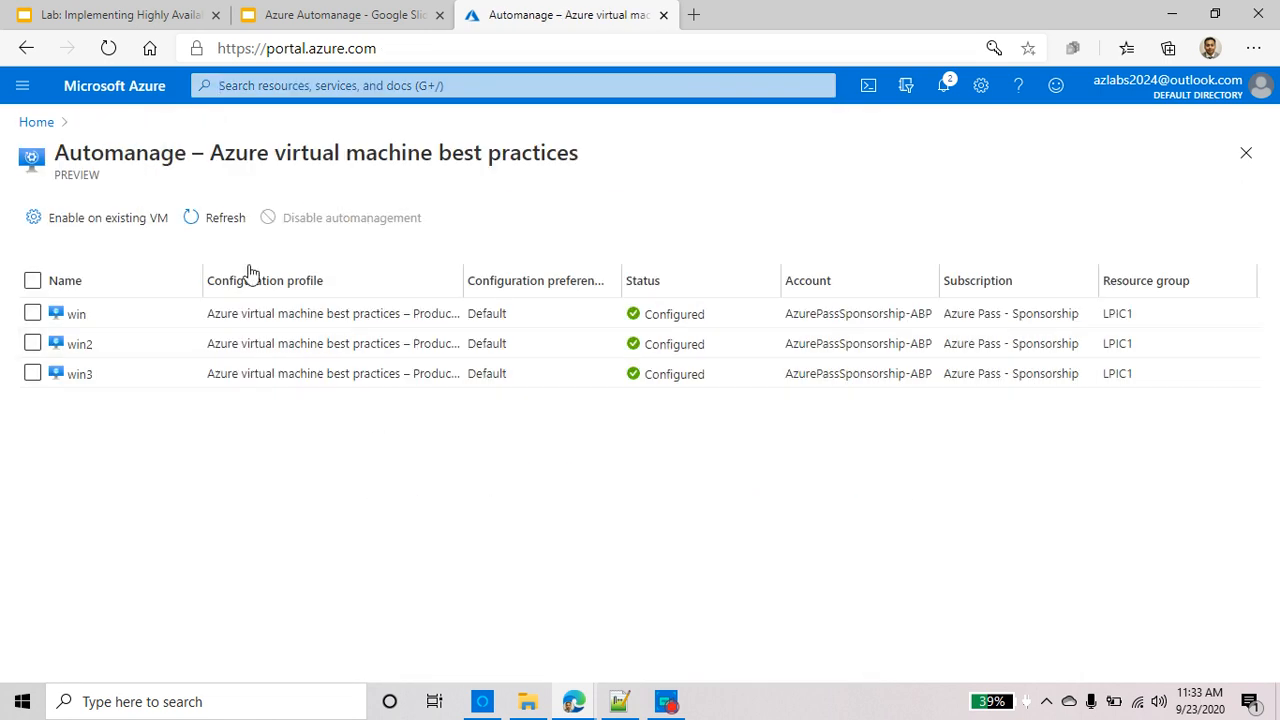
# Select win and win2 in the Automanage list and request disabling automanagement on them
pyautogui.click(33, 313)
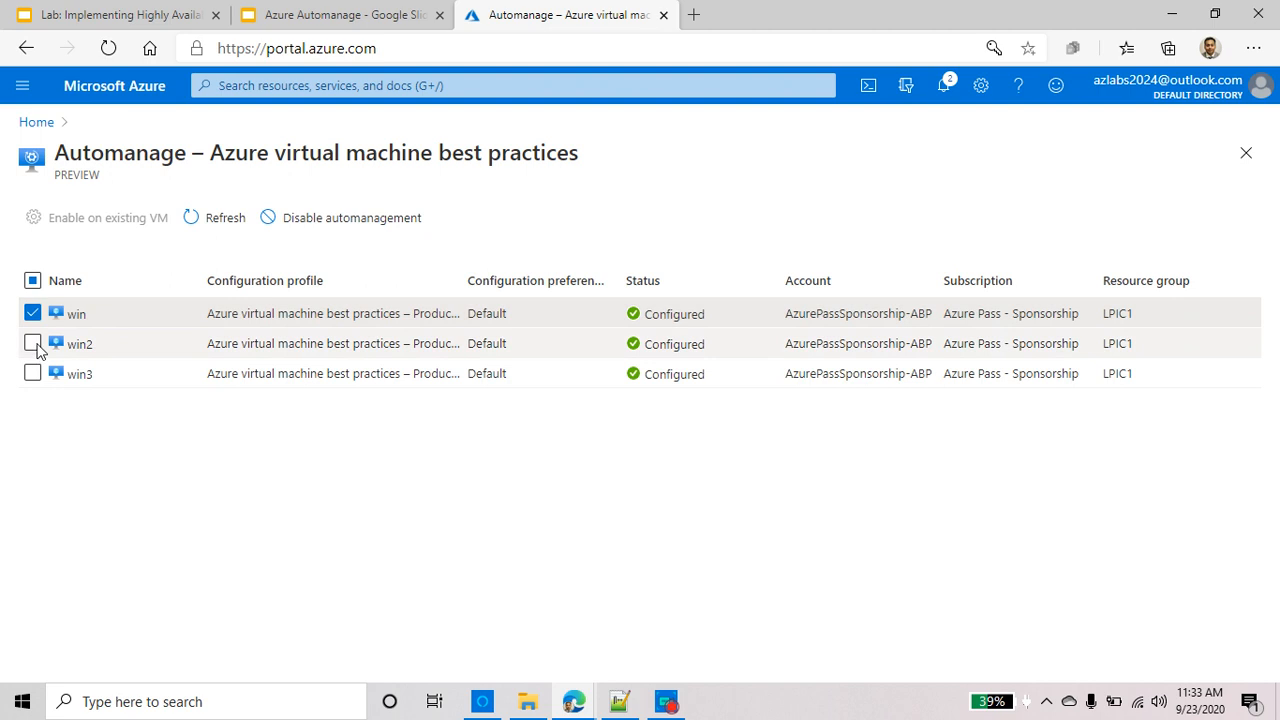
pyautogui.click(33, 344)
pyautogui.click(352, 218)
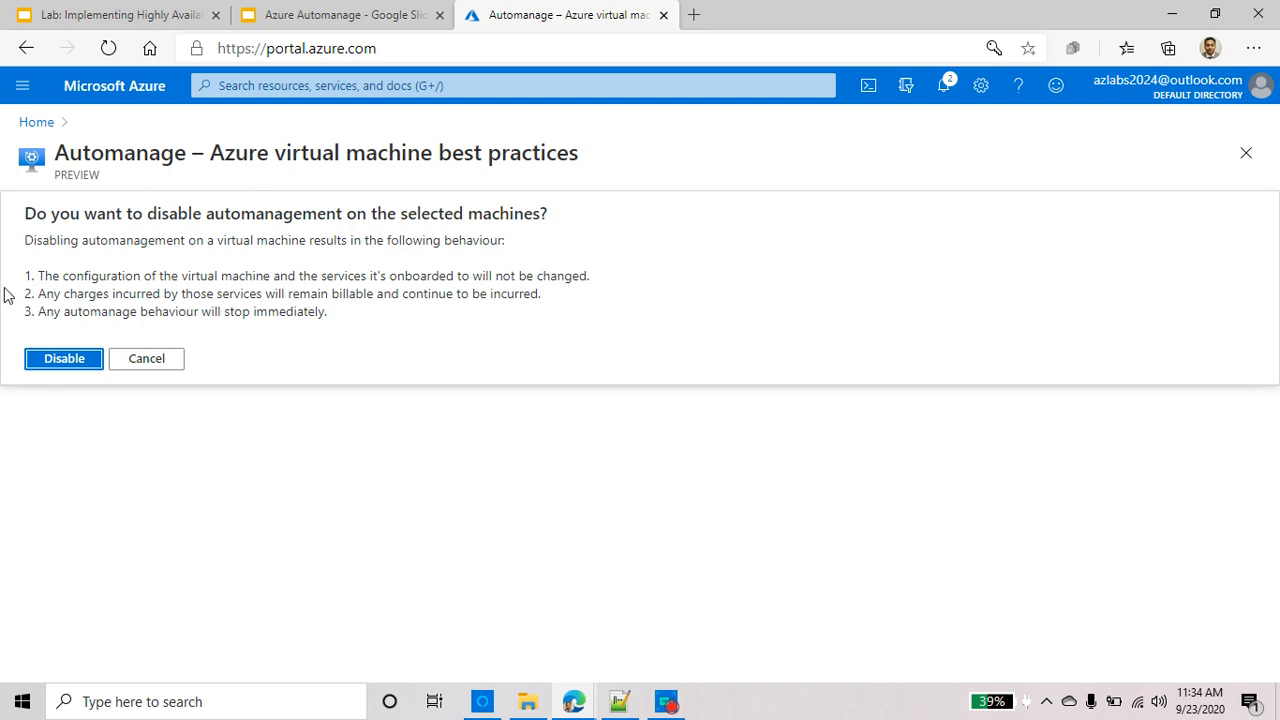
# Confirm disabling automanagement on win and win2, then open the Automanage Learn More article
pyautogui.click(62, 360)
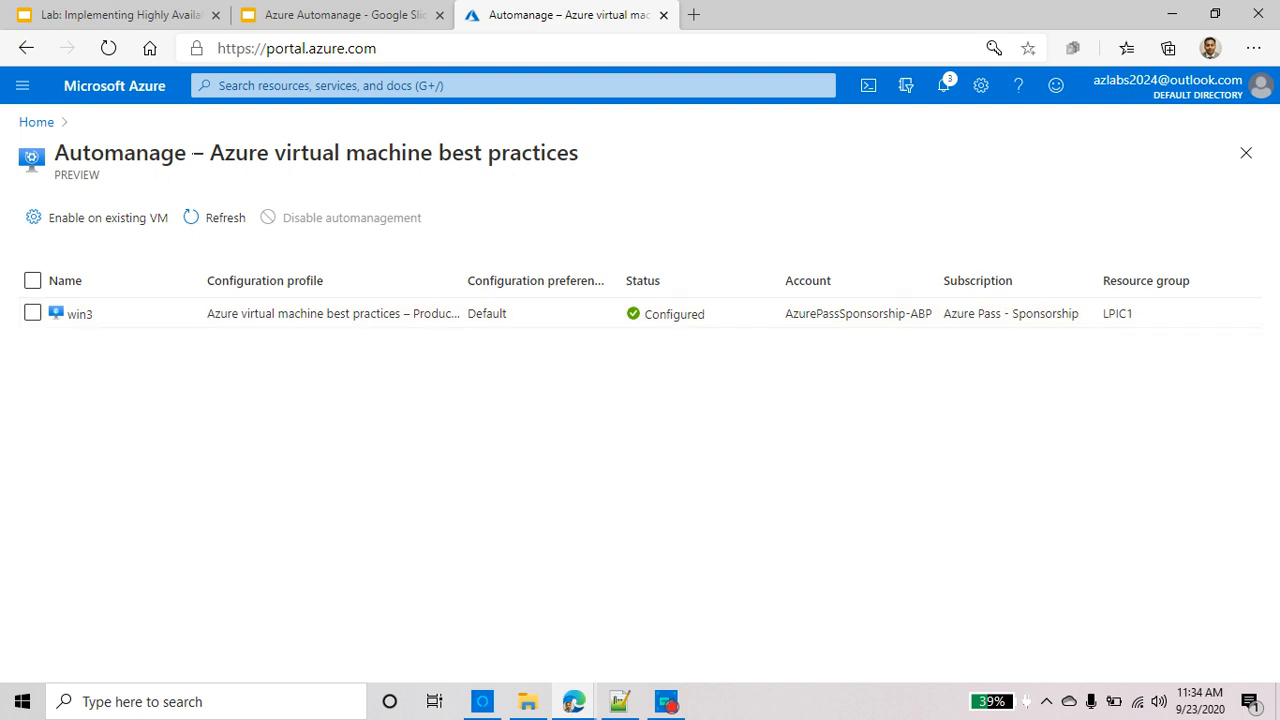
pyautogui.click(126, 219)
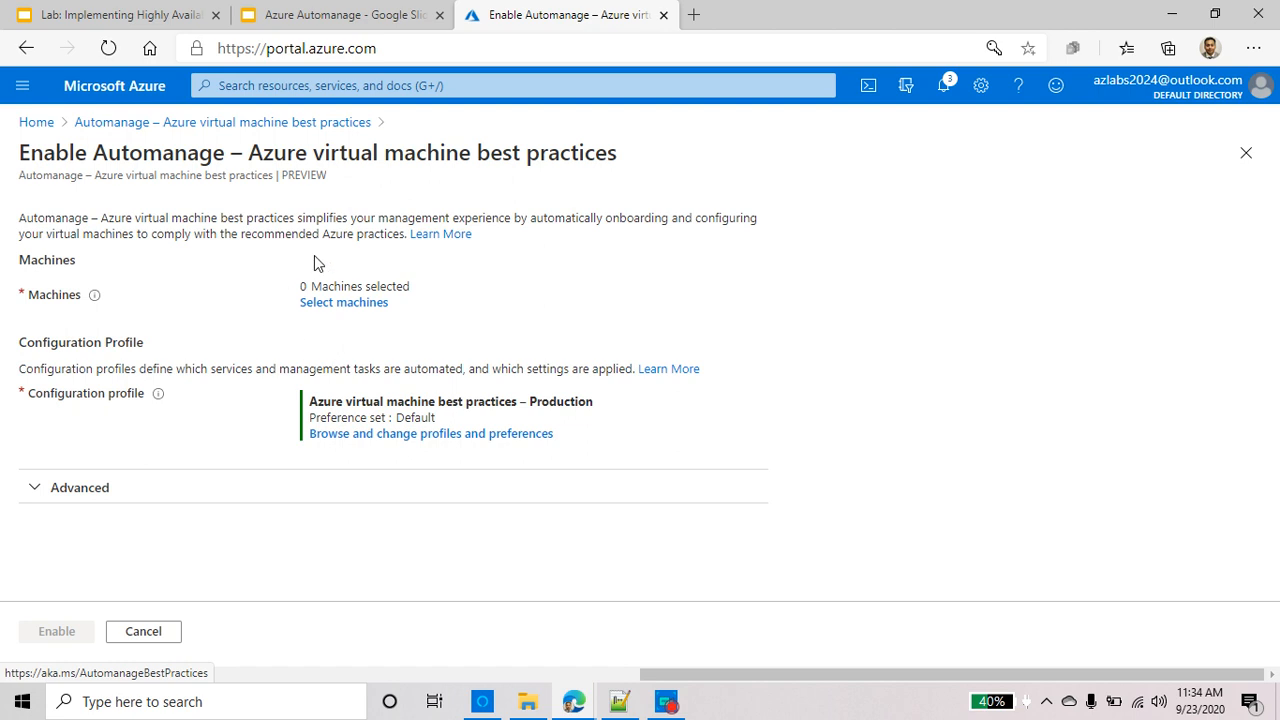
pyautogui.click(443, 235)
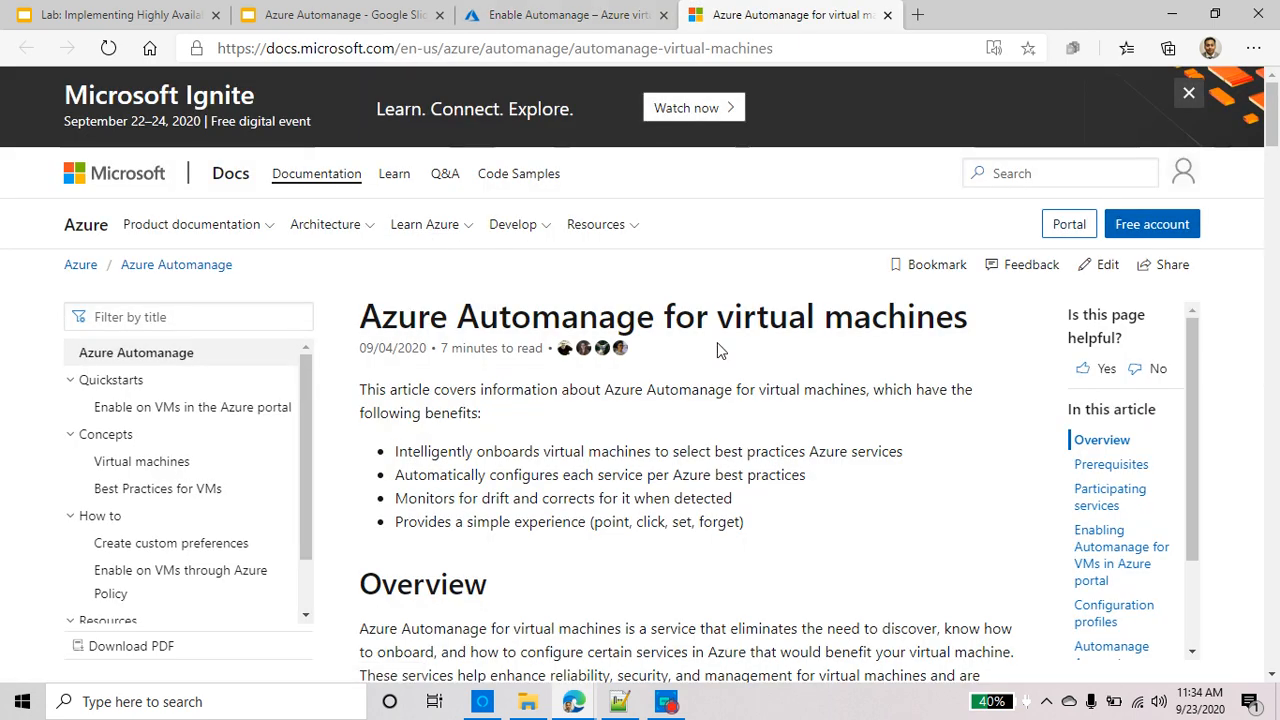
# Paste the Automanage for virtual machines article's URL into a new Notepad++ document
pyautogui.click(738, 47)
pyautogui.rightClick(692, 48)
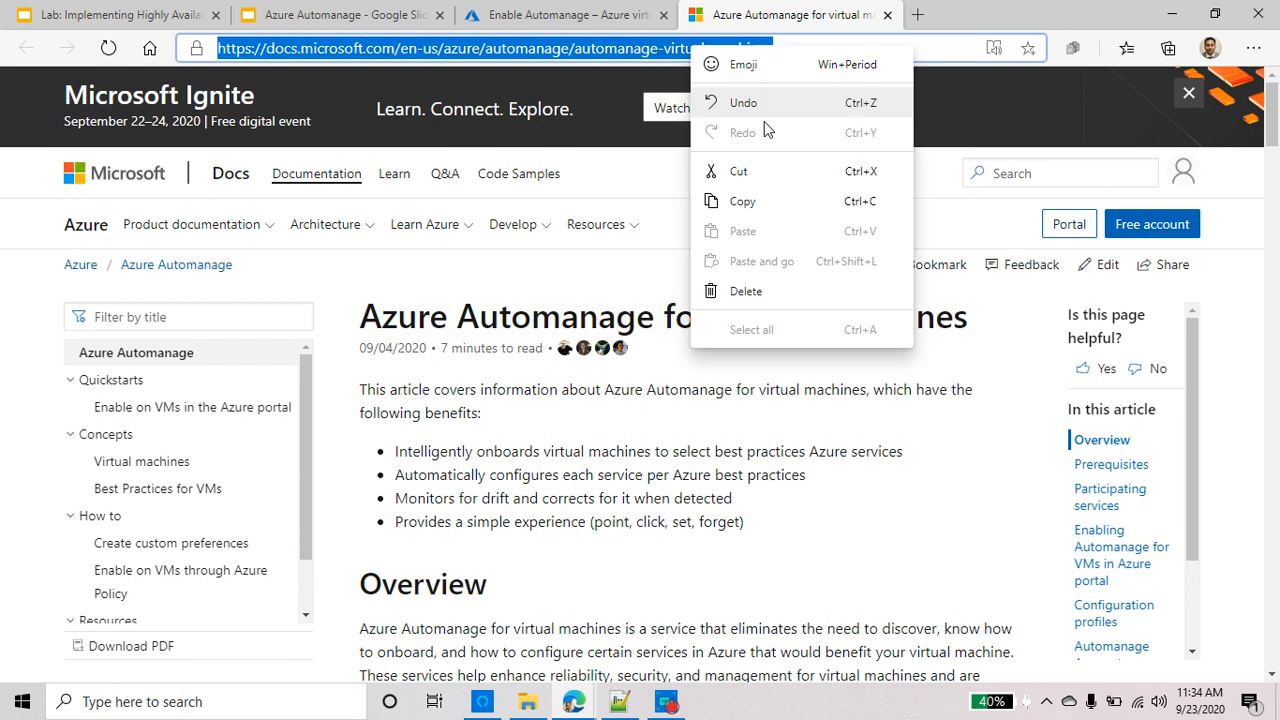
pyautogui.click(745, 201)
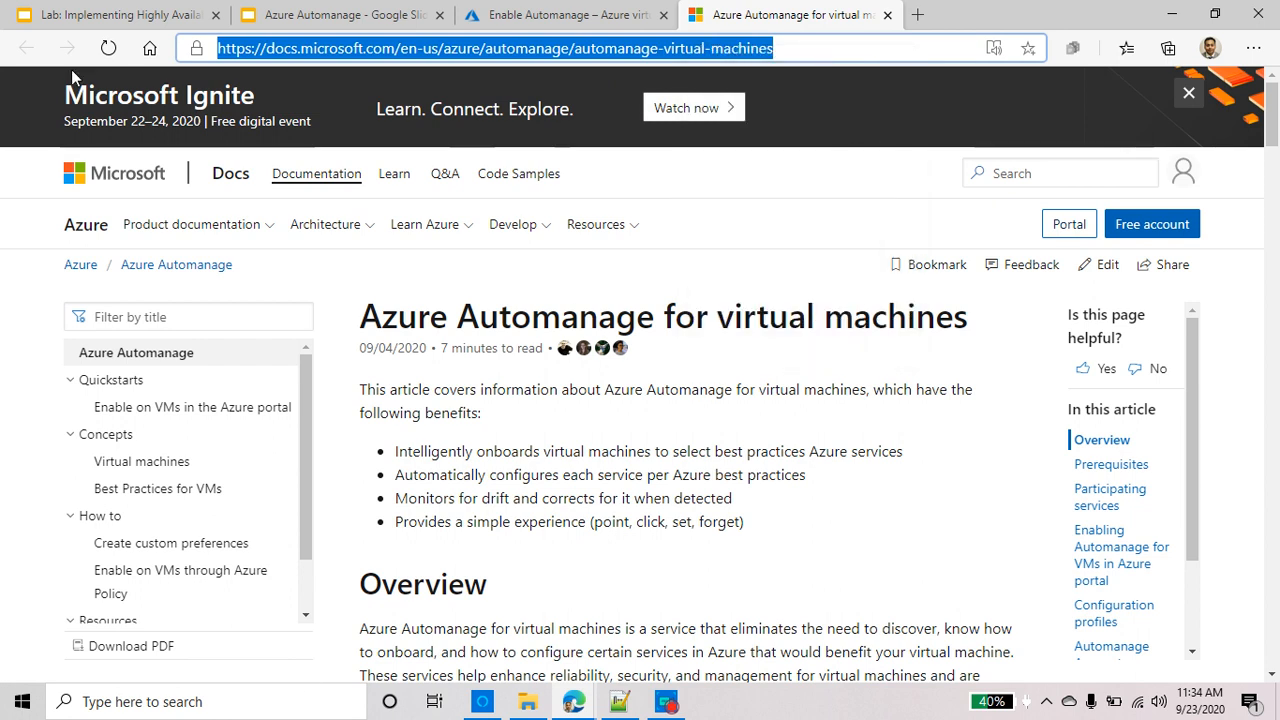
pyautogui.click(617, 699)
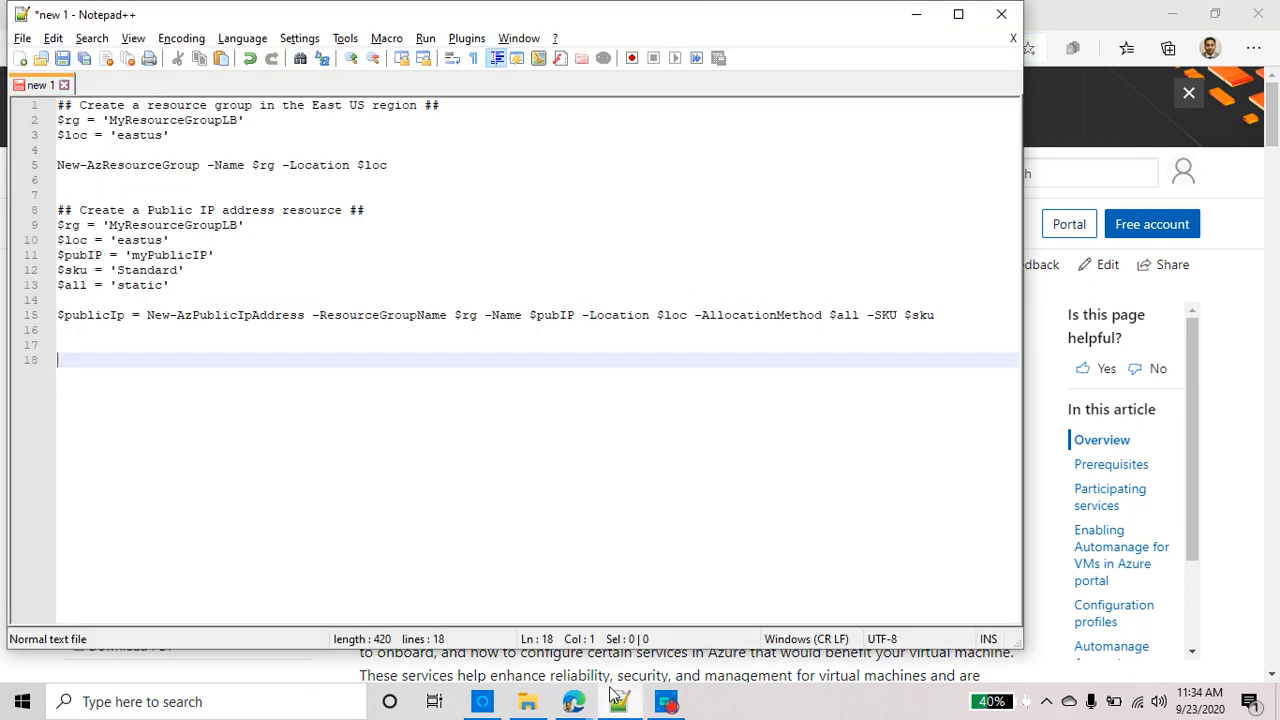
pyautogui.click(20, 58)
pyautogui.hotkey('ctrl', 'v')
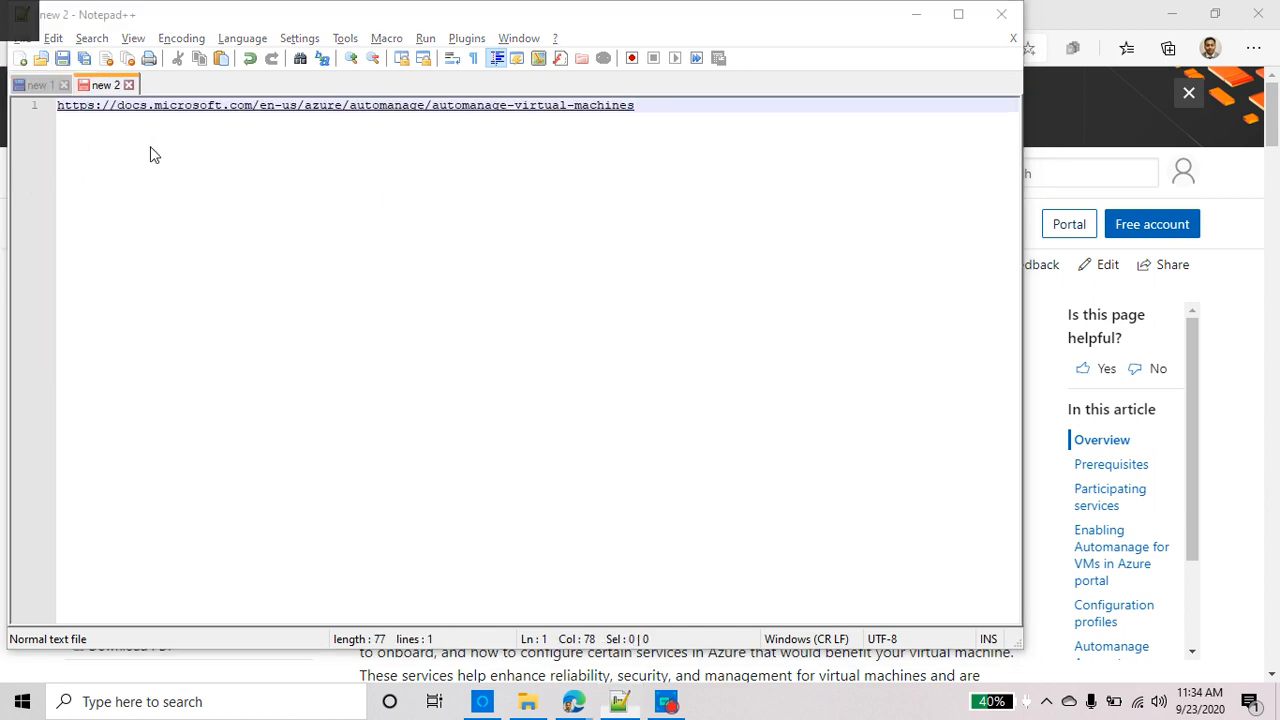
pyautogui.hotkey('alt', 'Tab')
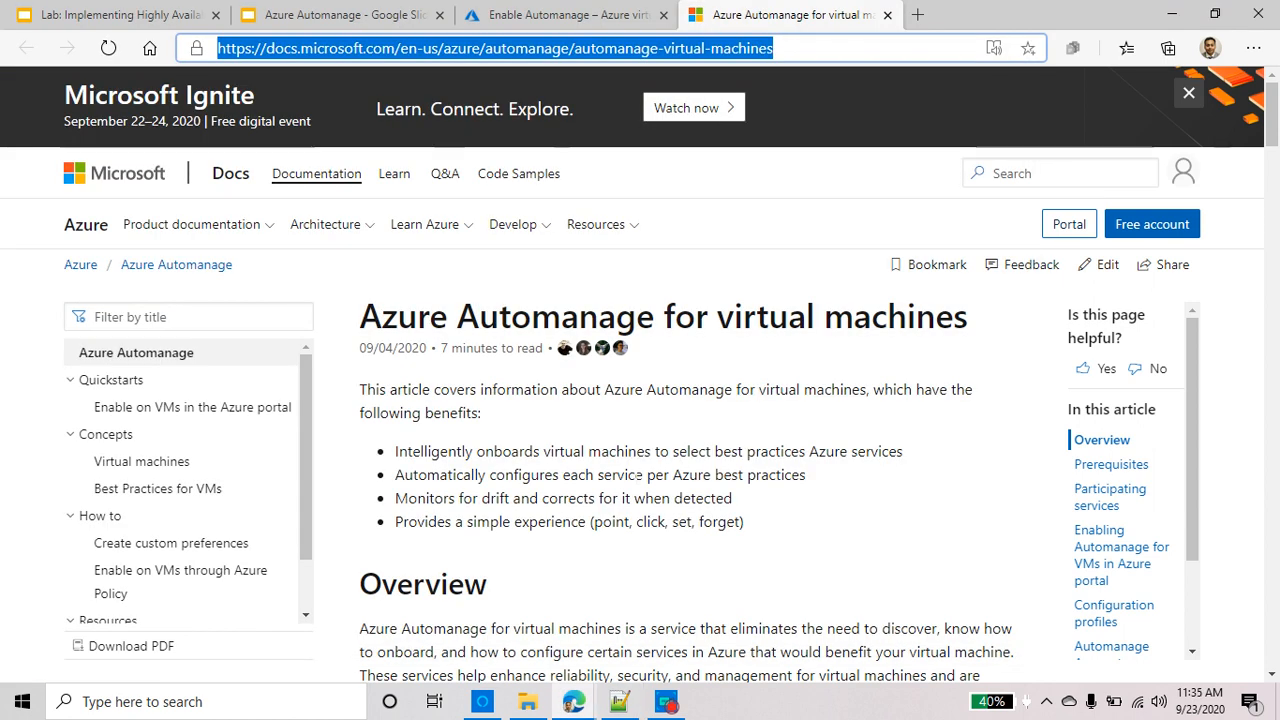
# Highlight each prerequisite: Windows Server only, running VMs, supported regions, permissions, Log Analytics workspace
pyautogui.moveTo(744, 522); pyautogui.dragTo(392, 451)
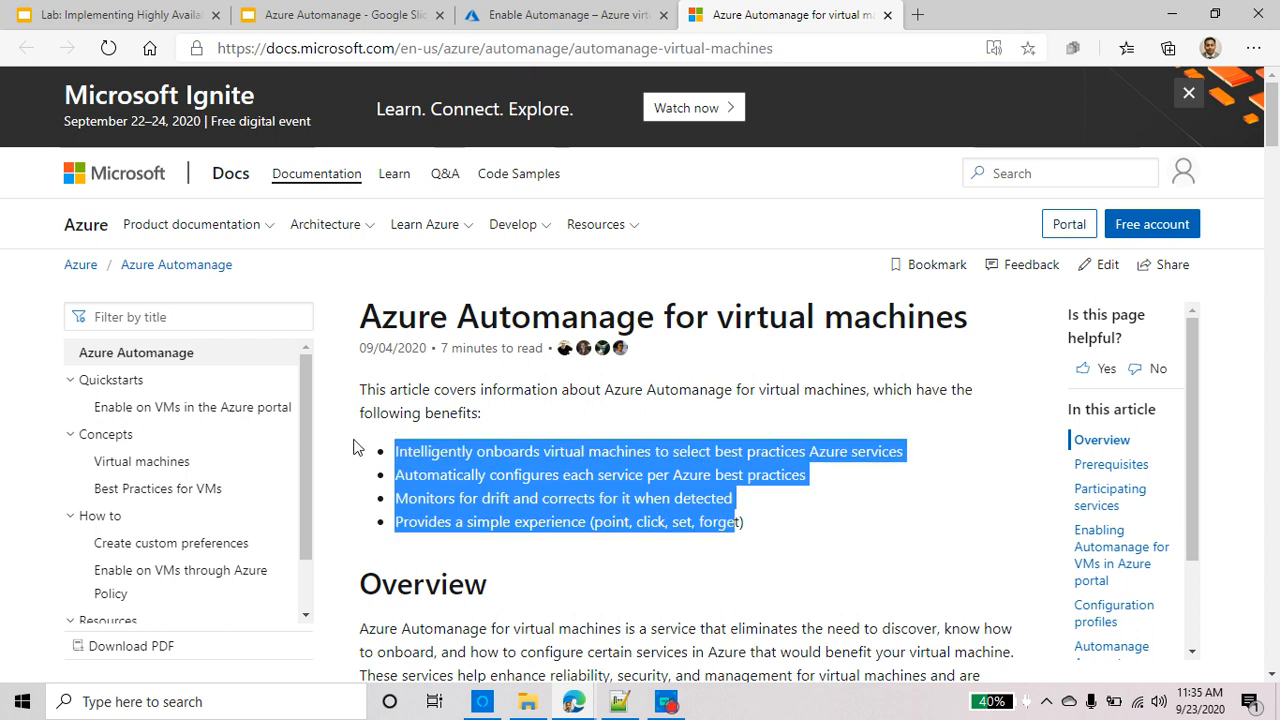
pyautogui.scroll(-10, 447, 495)
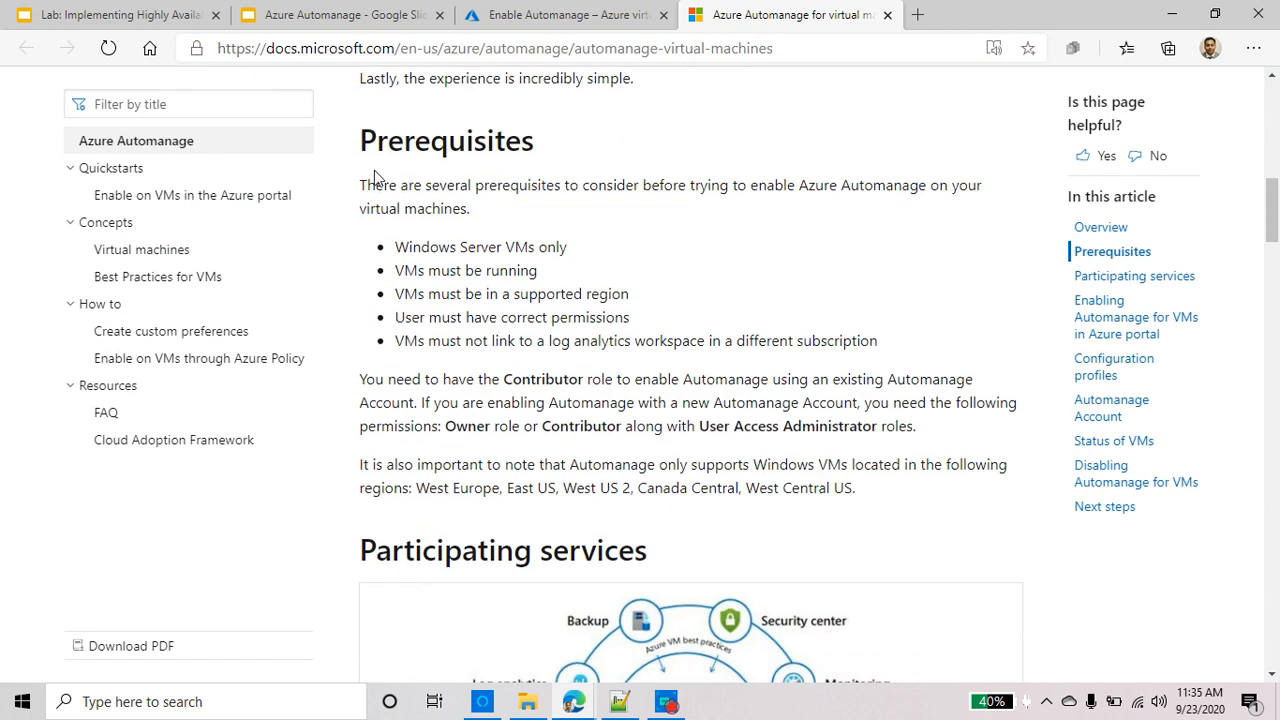
pyautogui.tripleClick(493, 249)
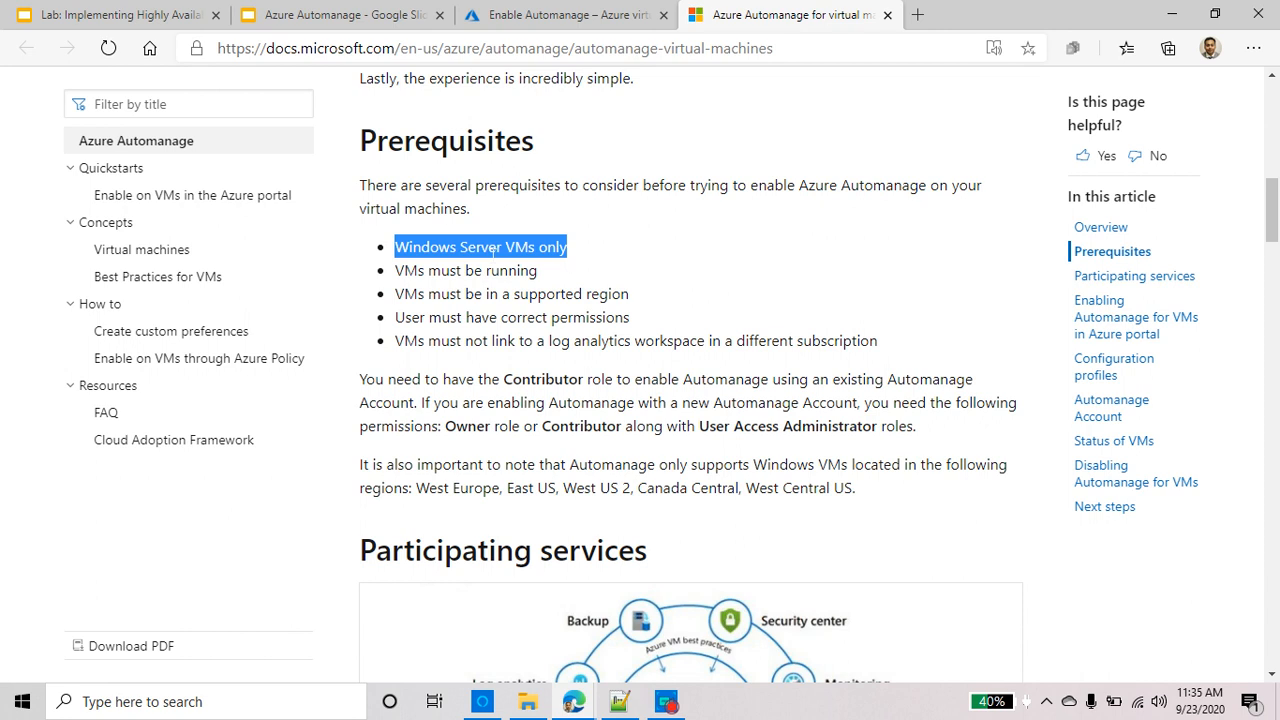
pyautogui.tripleClick(491, 271)
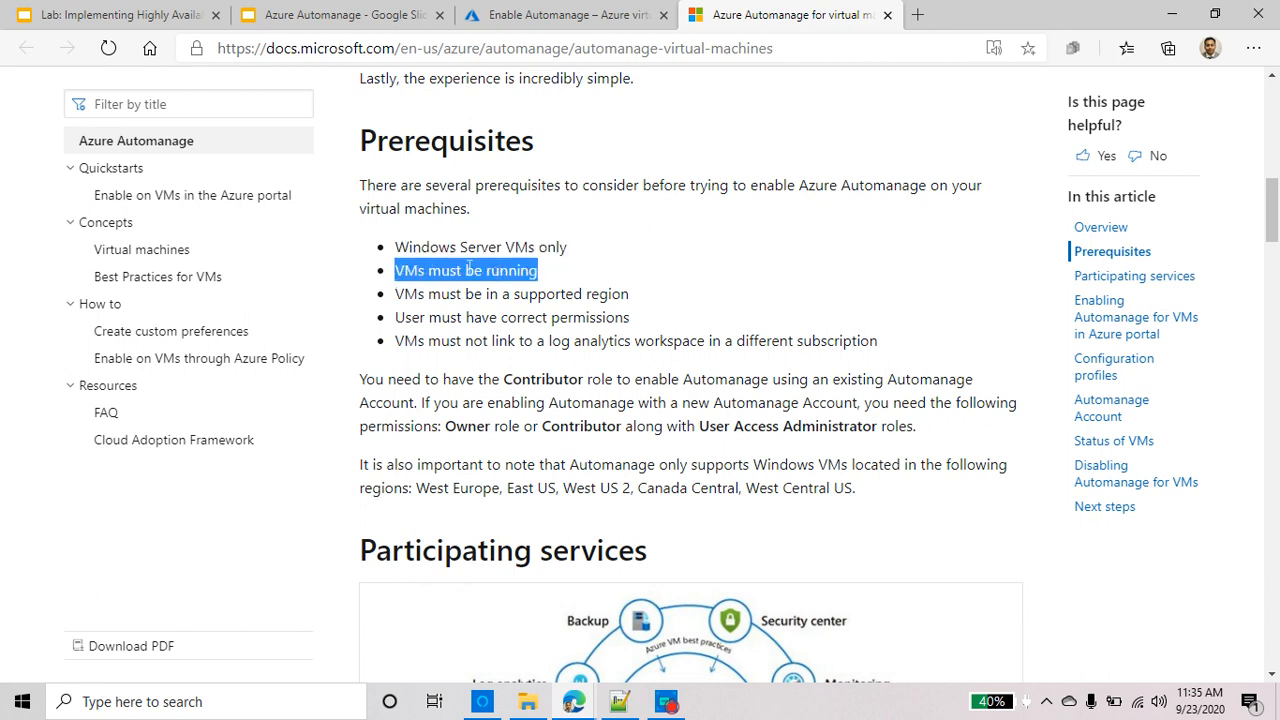
pyautogui.tripleClick(576, 293)
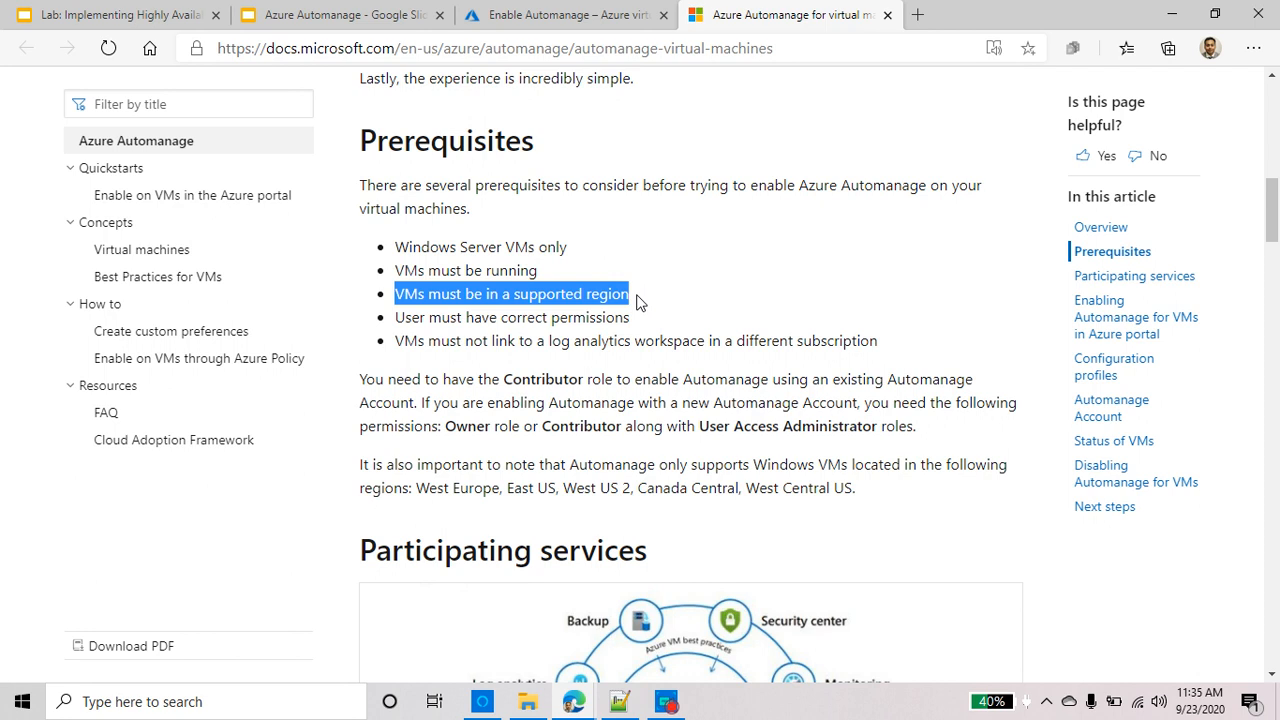
pyautogui.scroll(-1, 636, 302)
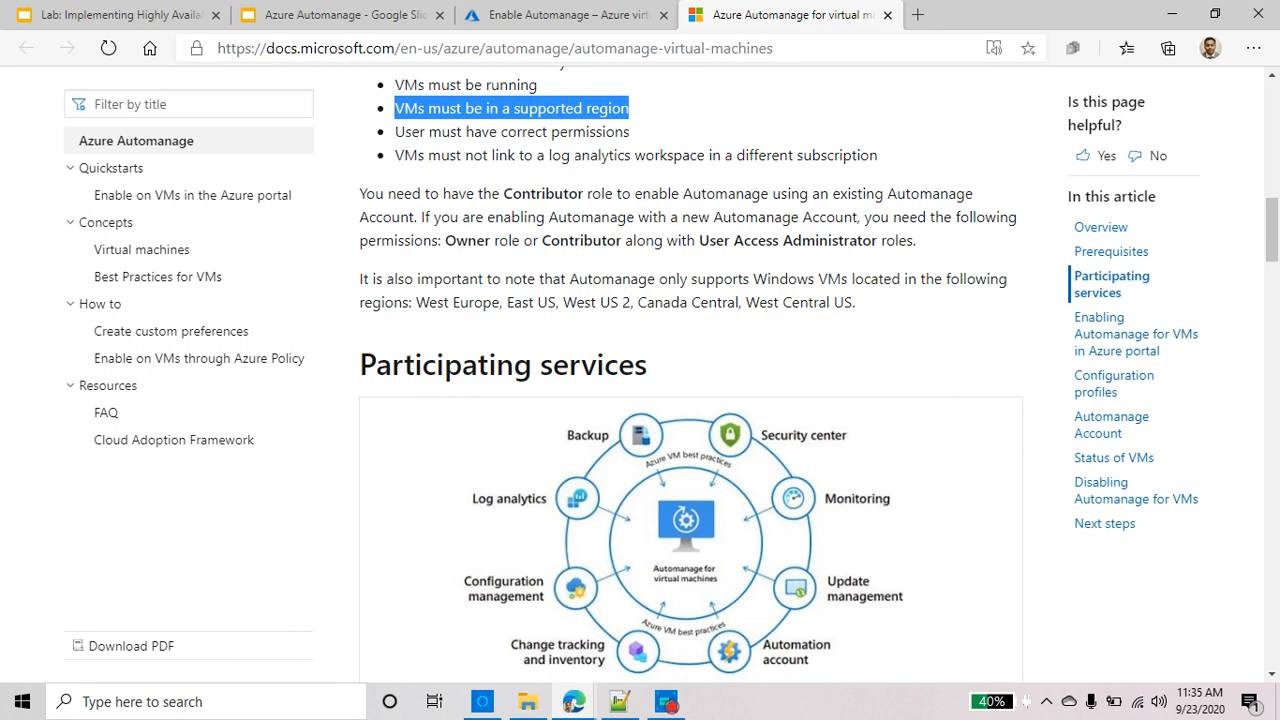
pyautogui.tripleClick(597, 131)
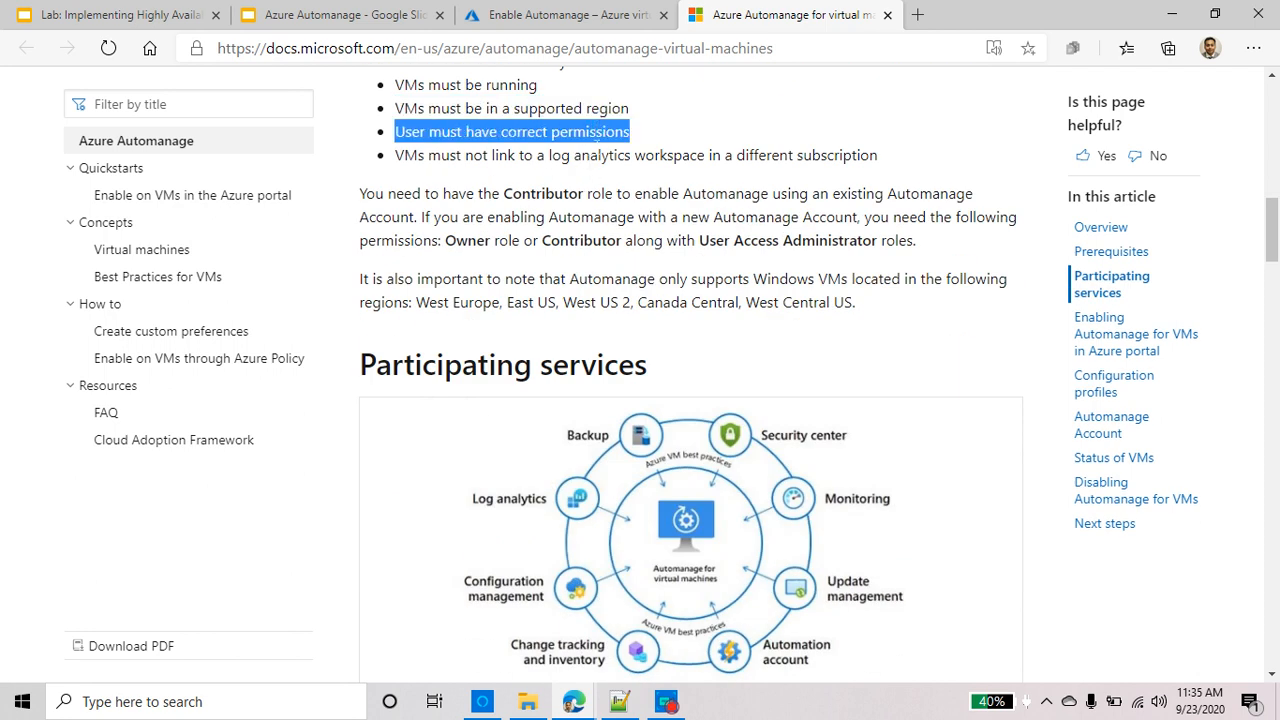
pyautogui.tripleClick(597, 155)
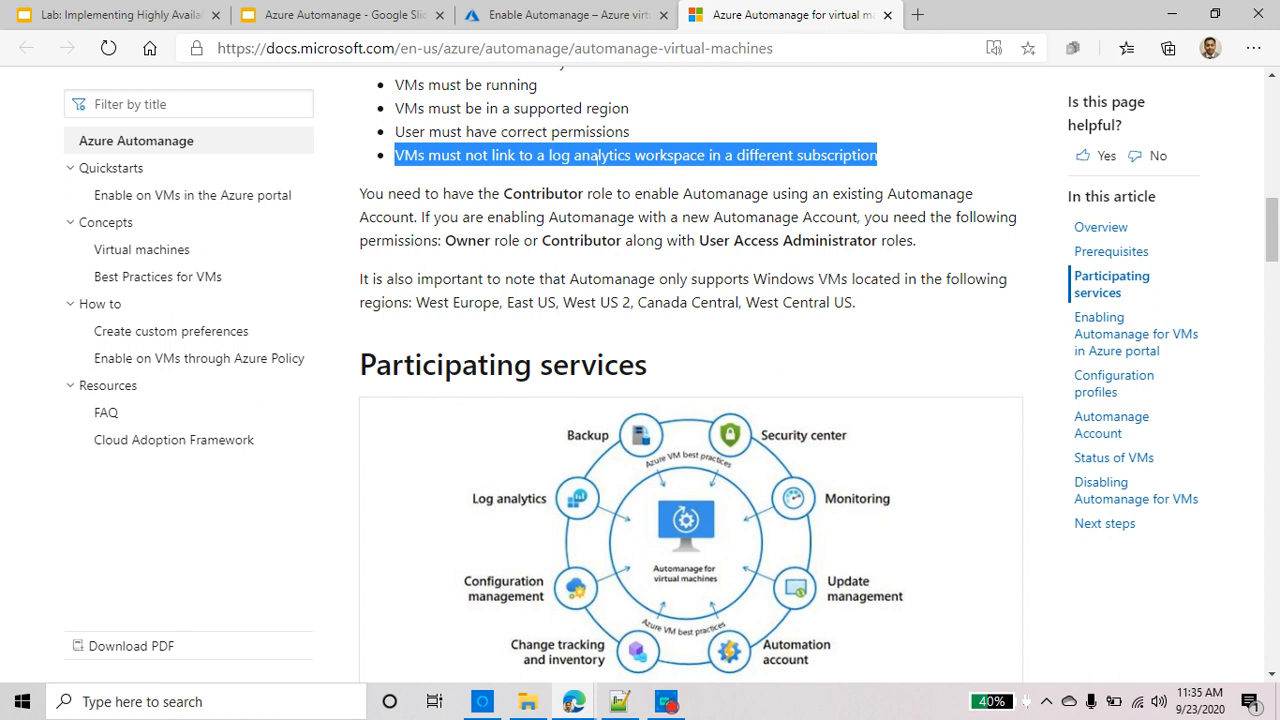
pyautogui.scroll(-3, 485, 509)
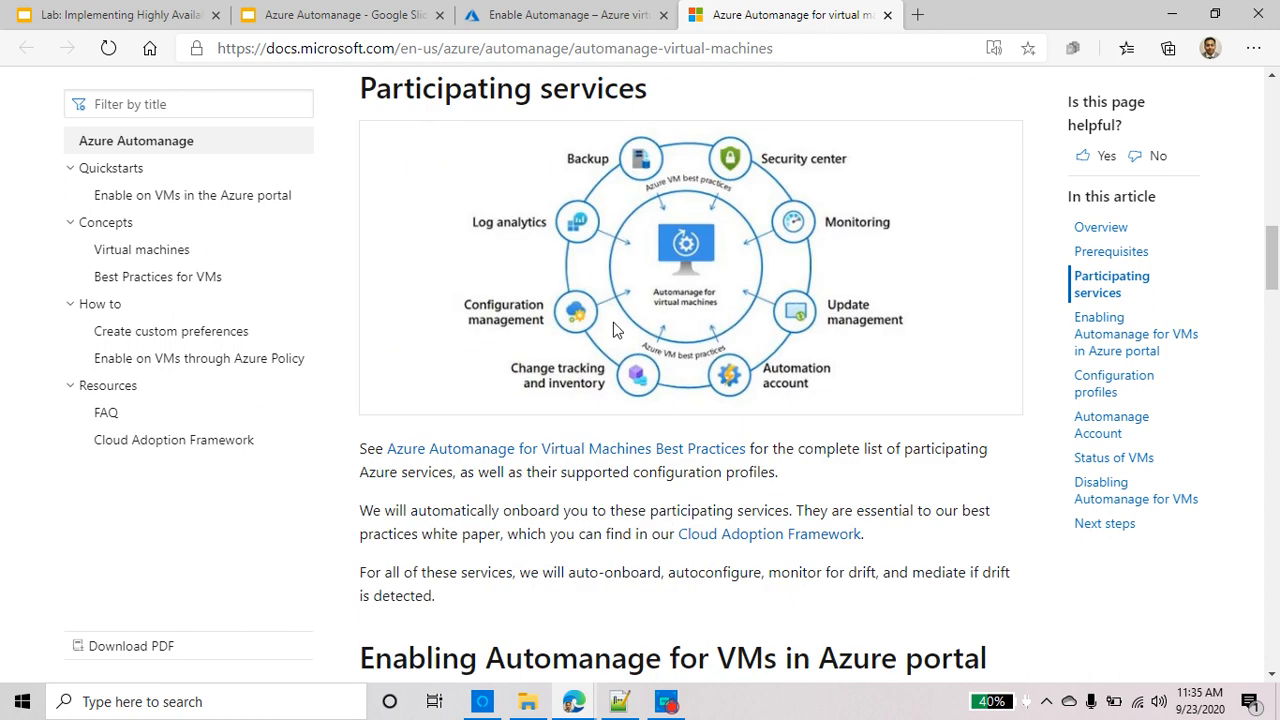
pyautogui.scroll(-4, 615, 330)
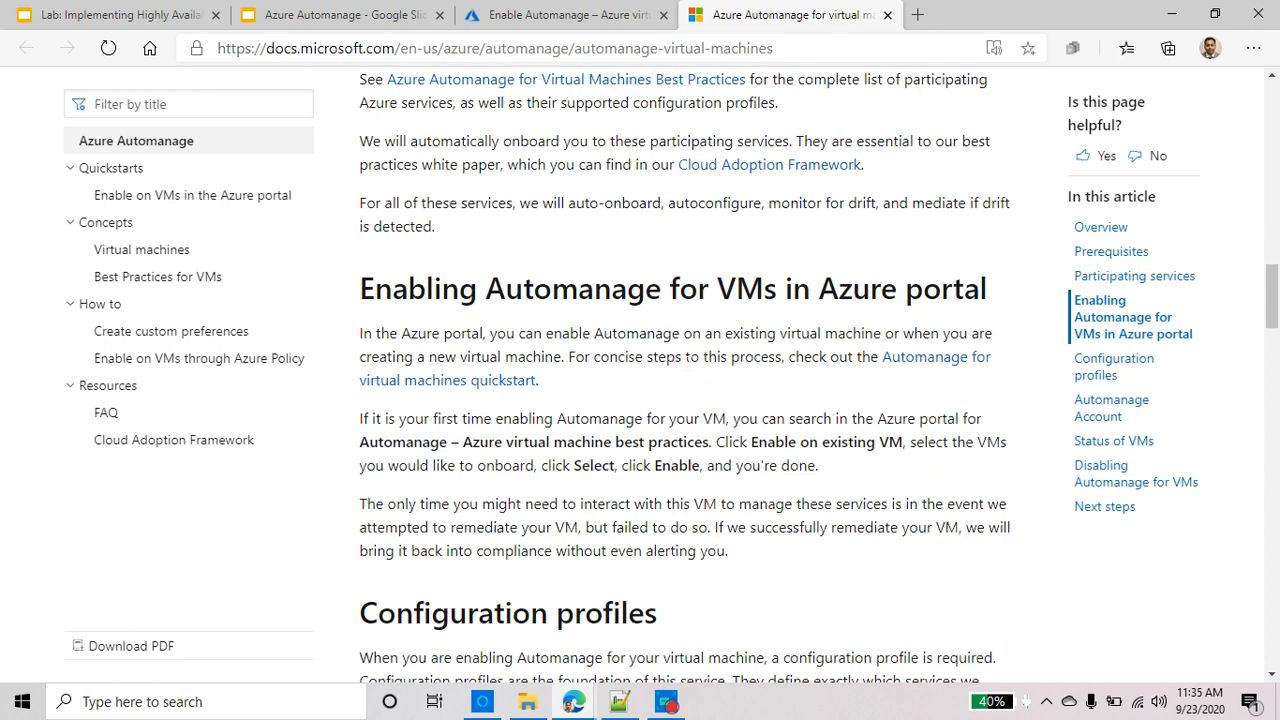
# Highlight the Dev/Test and Production configuration profiles and the note that Dev/Test gets no backup
pyautogui.scroll(-5, 689, 371)
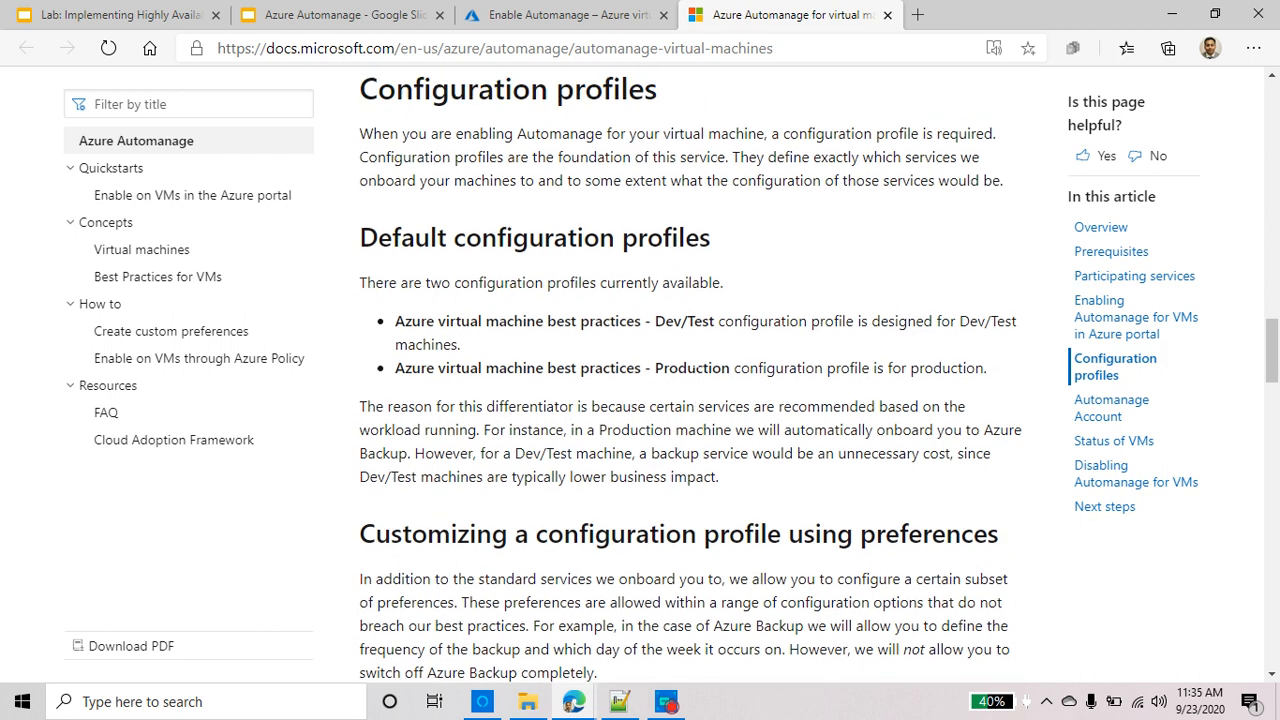
pyautogui.scroll(2, 690, 370)
pyautogui.scroll(-2, 690, 370)
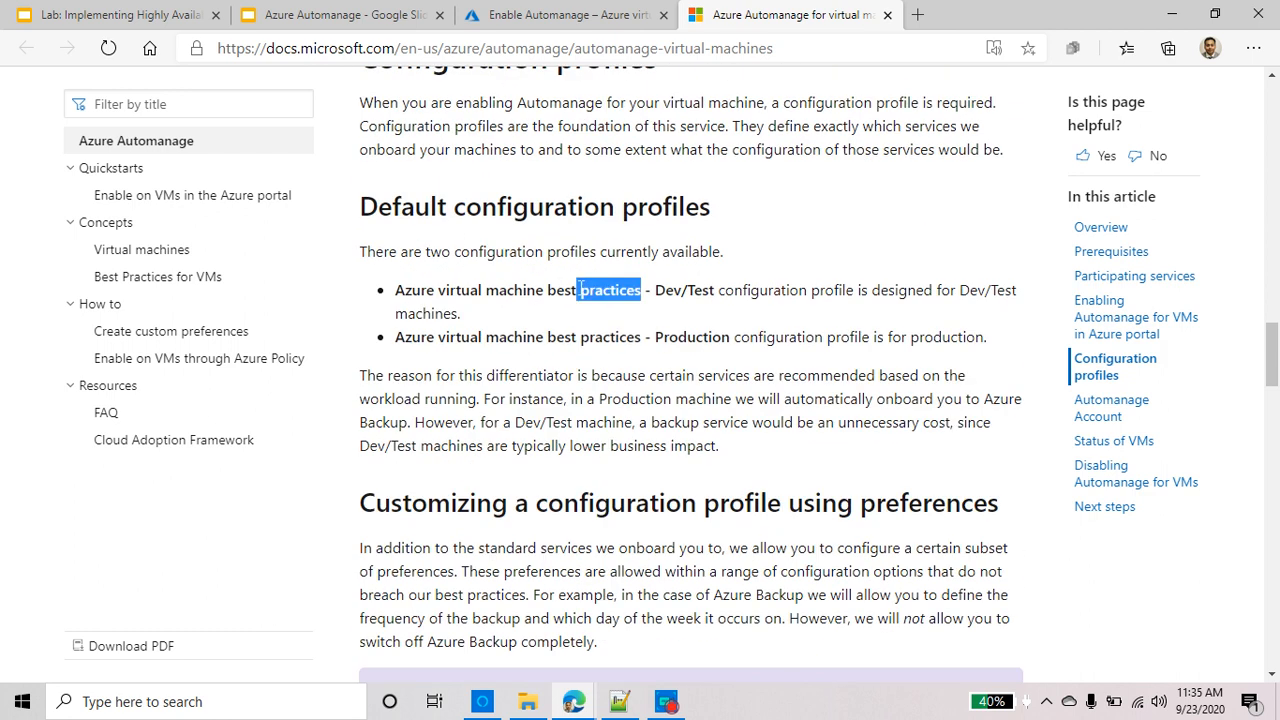
pyautogui.tripleClick(610, 290)
pyautogui.tripleClick(630, 336)
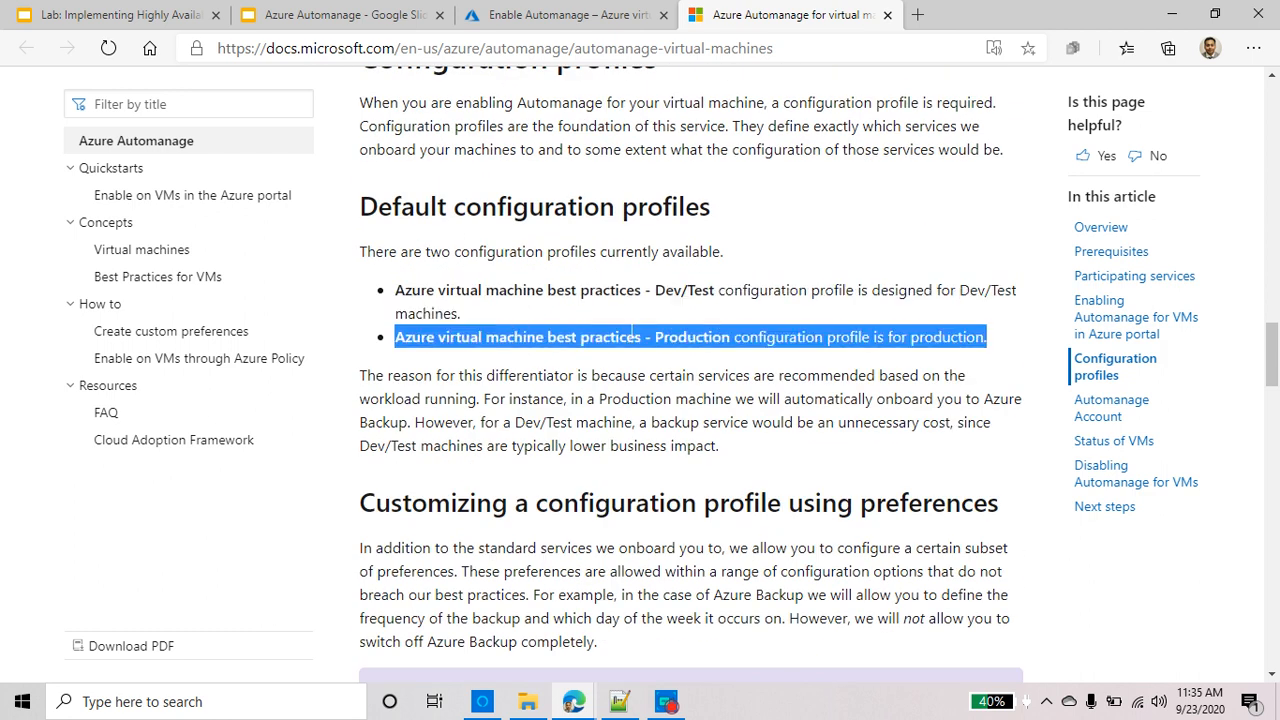
pyautogui.scroll(-3, 630, 336)
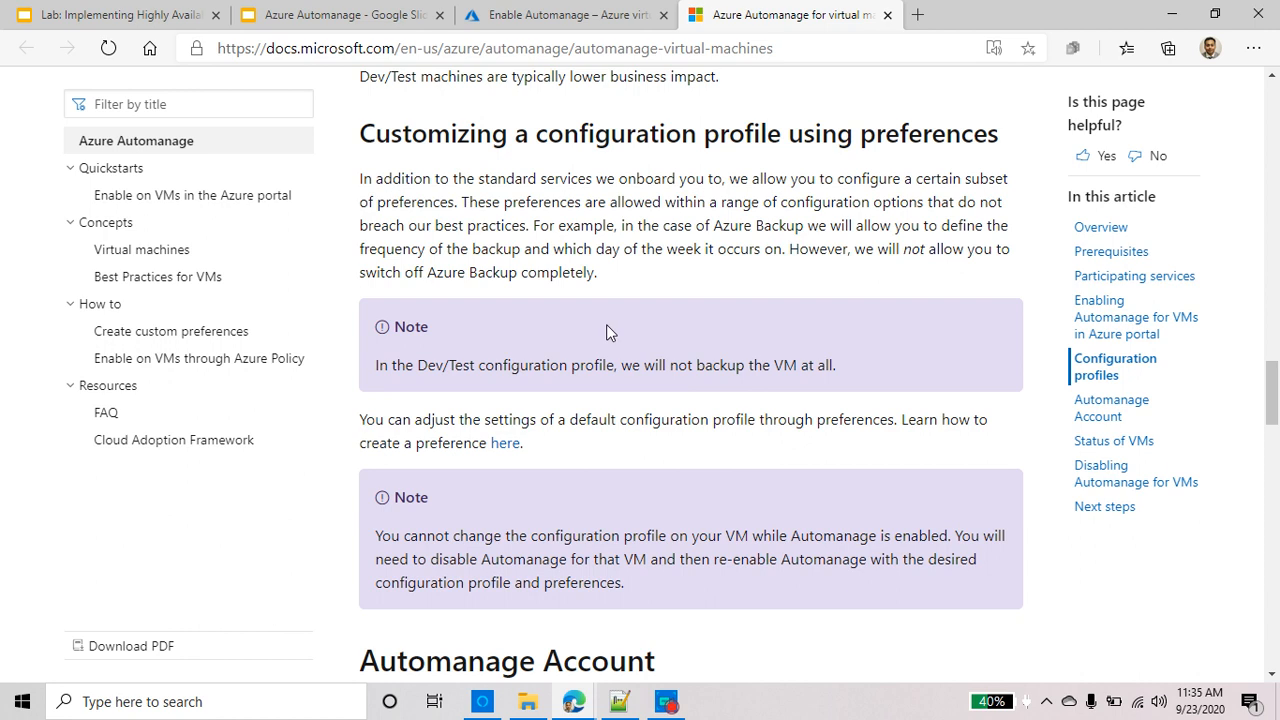
pyautogui.tripleClick(568, 378)
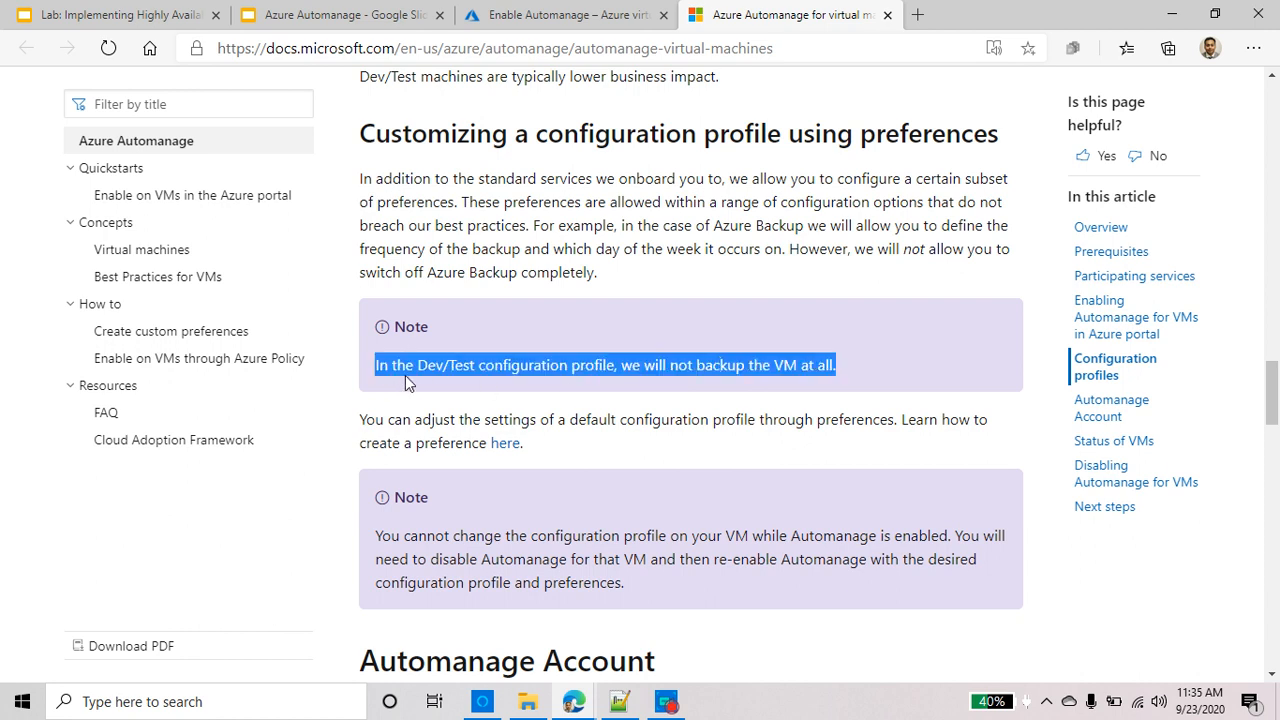
# Highlight the Failed status's 'were unable to remediate' wording and scroll down to Next steps
pyautogui.scroll(-2, 406, 374)
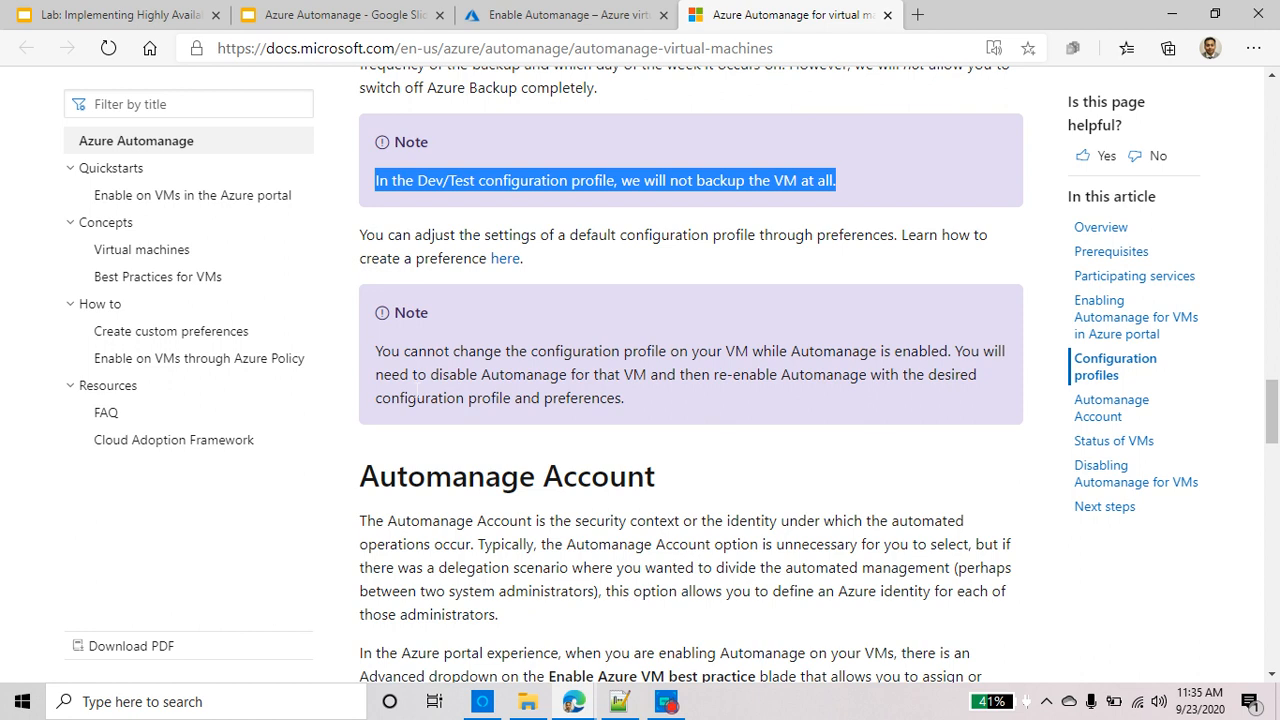
pyautogui.scroll(-3, 423, 390)
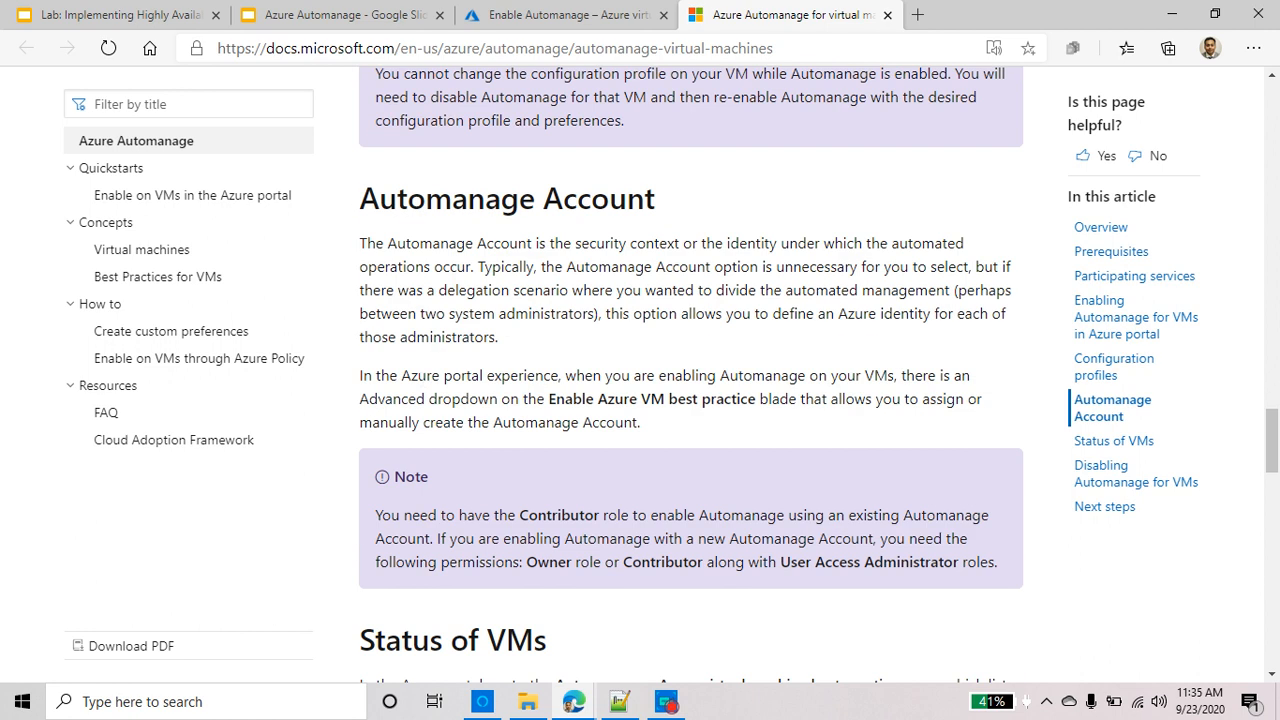
pyautogui.scroll(-5, 453, 360)
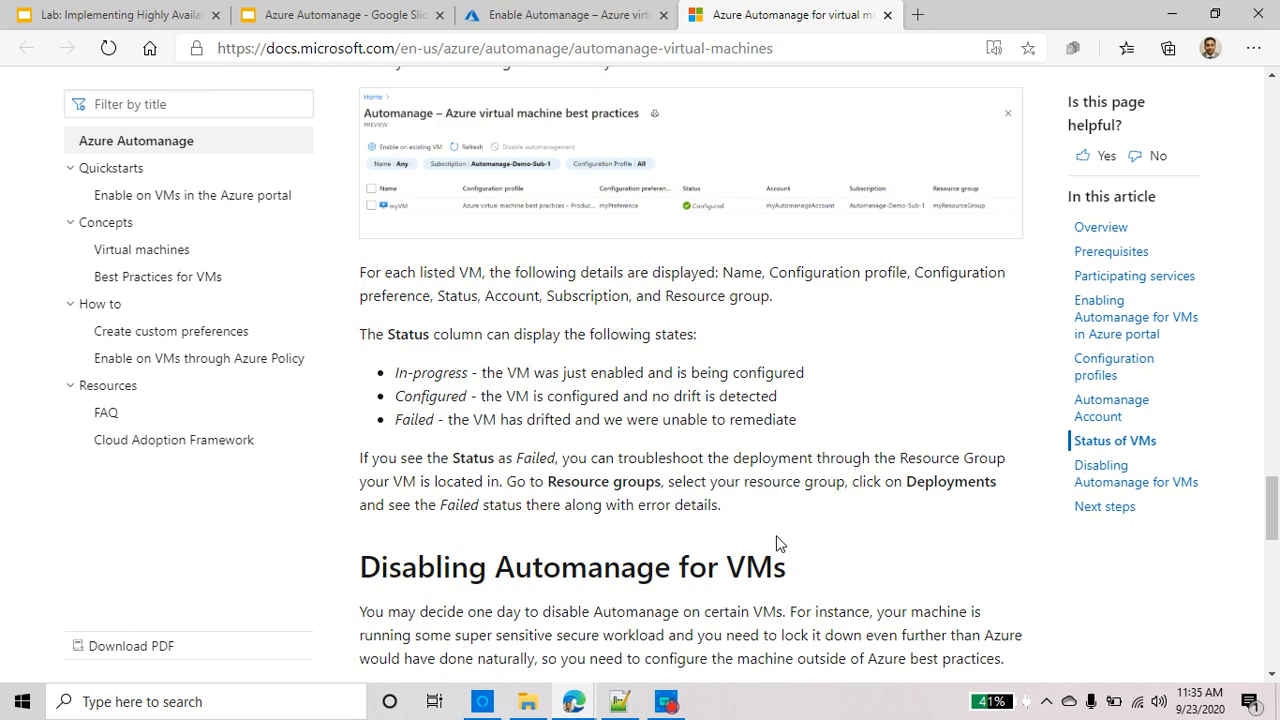
pyautogui.scroll(-1, 486, 549)
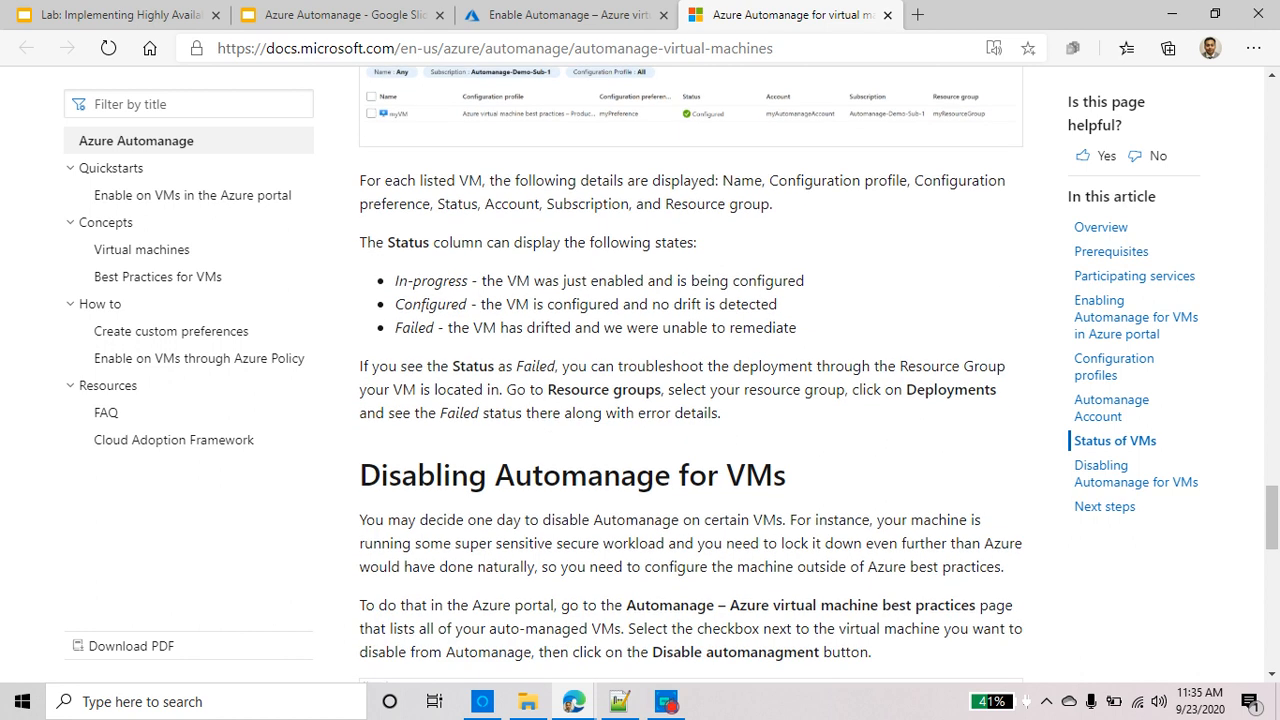
pyautogui.tripleClick(430, 327)
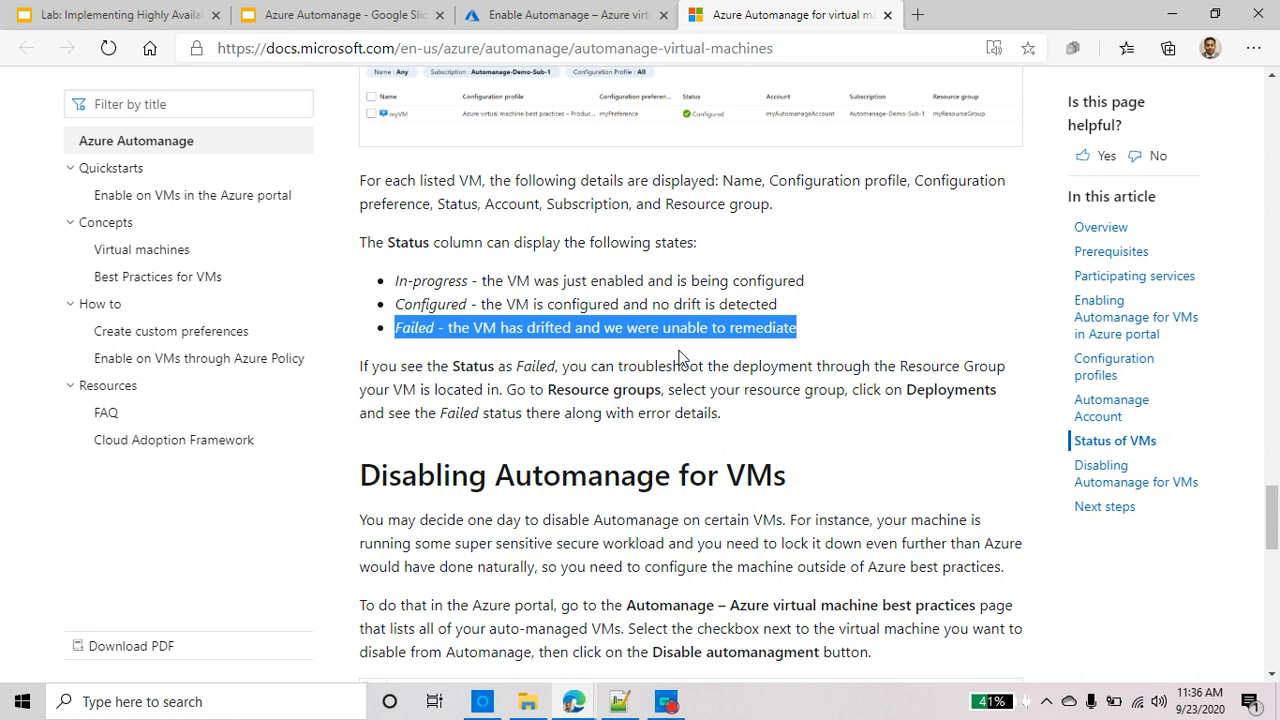
pyautogui.click(597, 327)
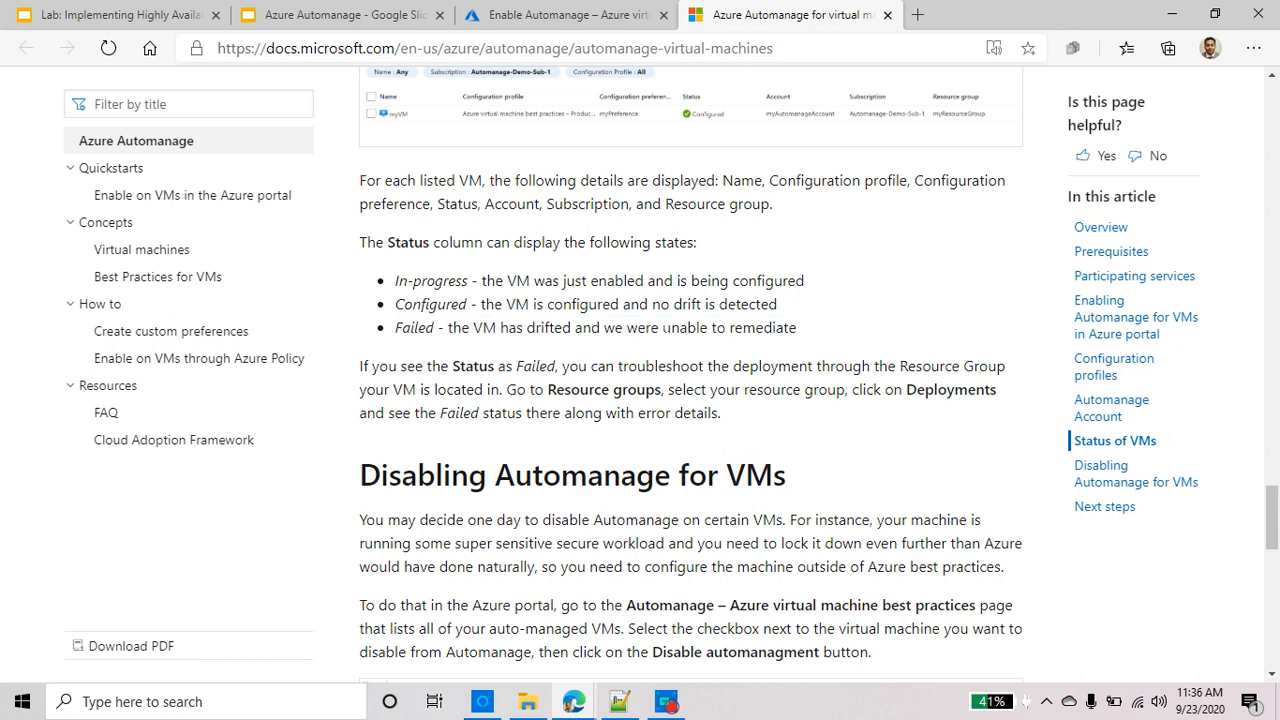
pyautogui.moveTo(627, 328); pyautogui.dragTo(798, 328)
pyautogui.scroll(-5, 768, 430)
pyautogui.scroll(1, 766, 434)
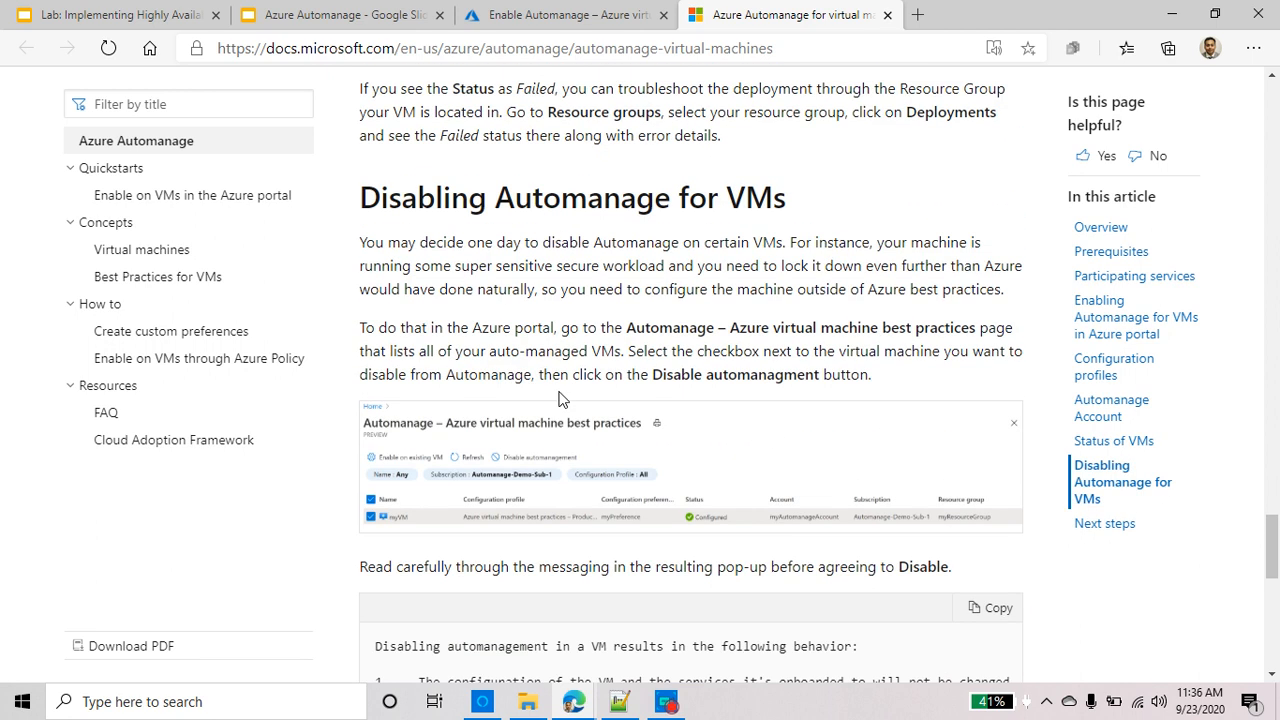
pyautogui.scroll(-4, 553, 434)
pyautogui.scroll(-5, 550, 437)
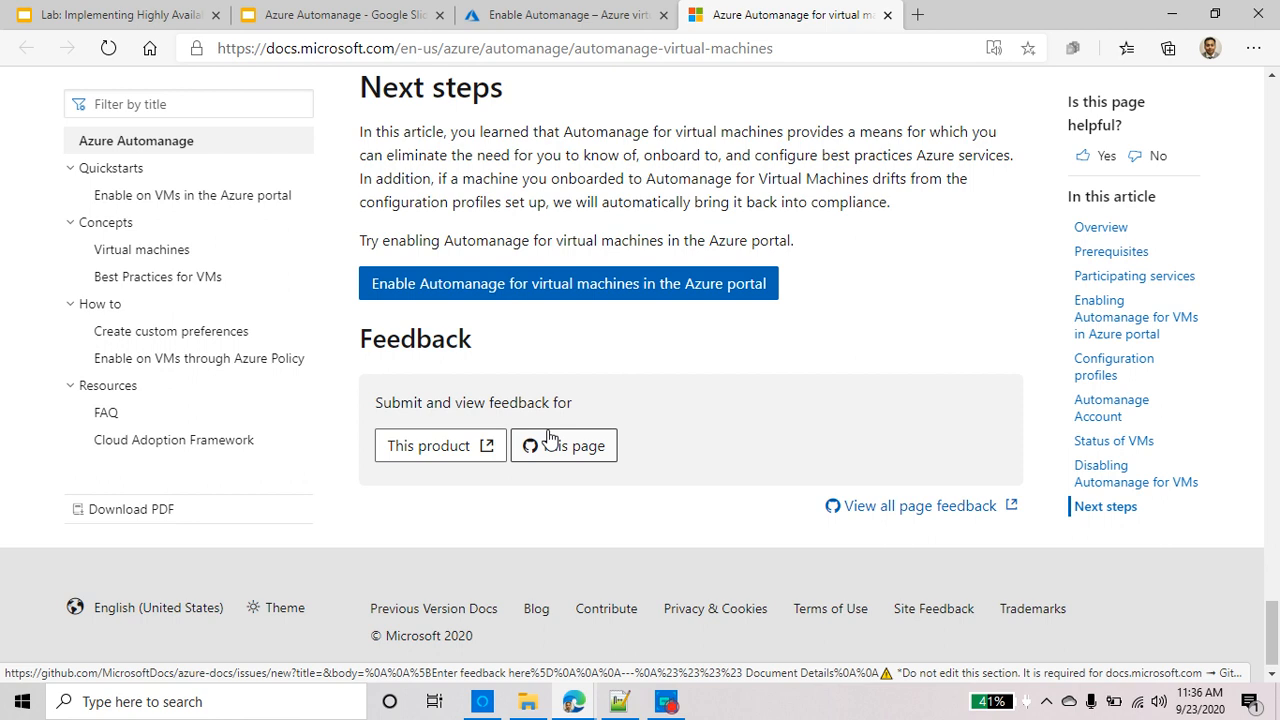
# Open the 'Enable Automanage for VMs in the Azure portal' quickstart and scroll to its Next steps
pyautogui.click(600, 286)
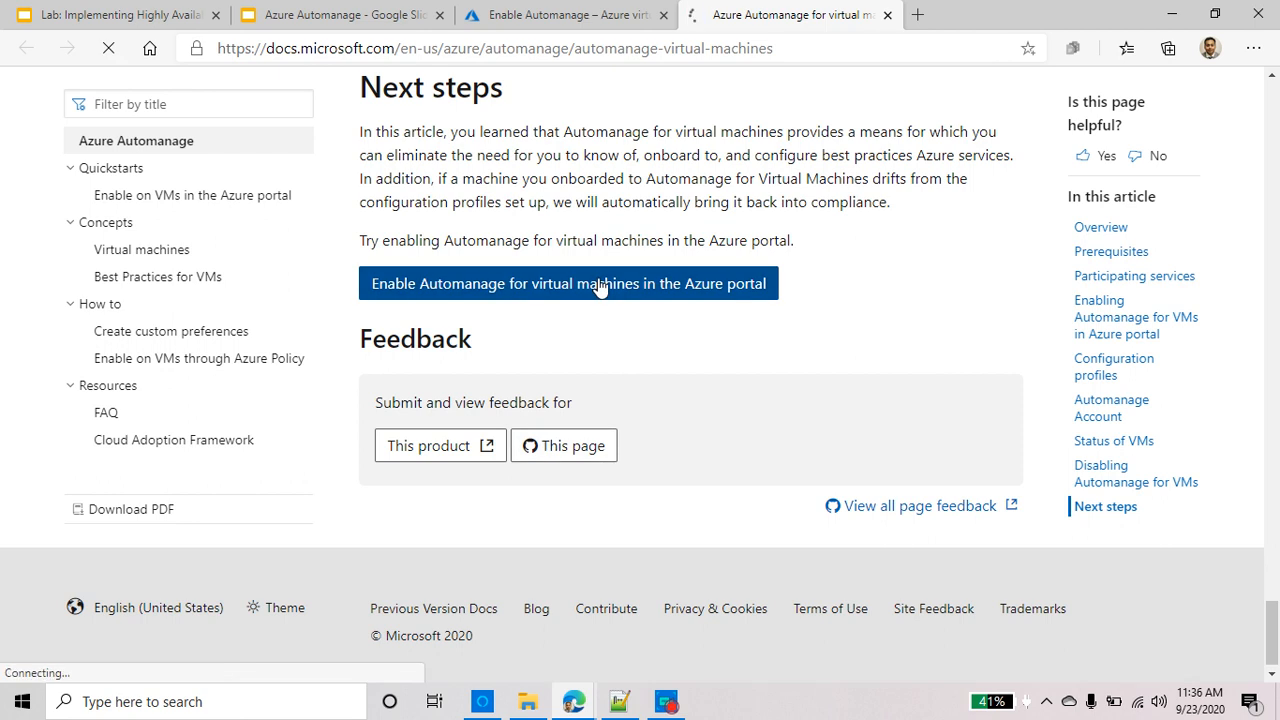
pyautogui.scroll(-10, 832, 465)
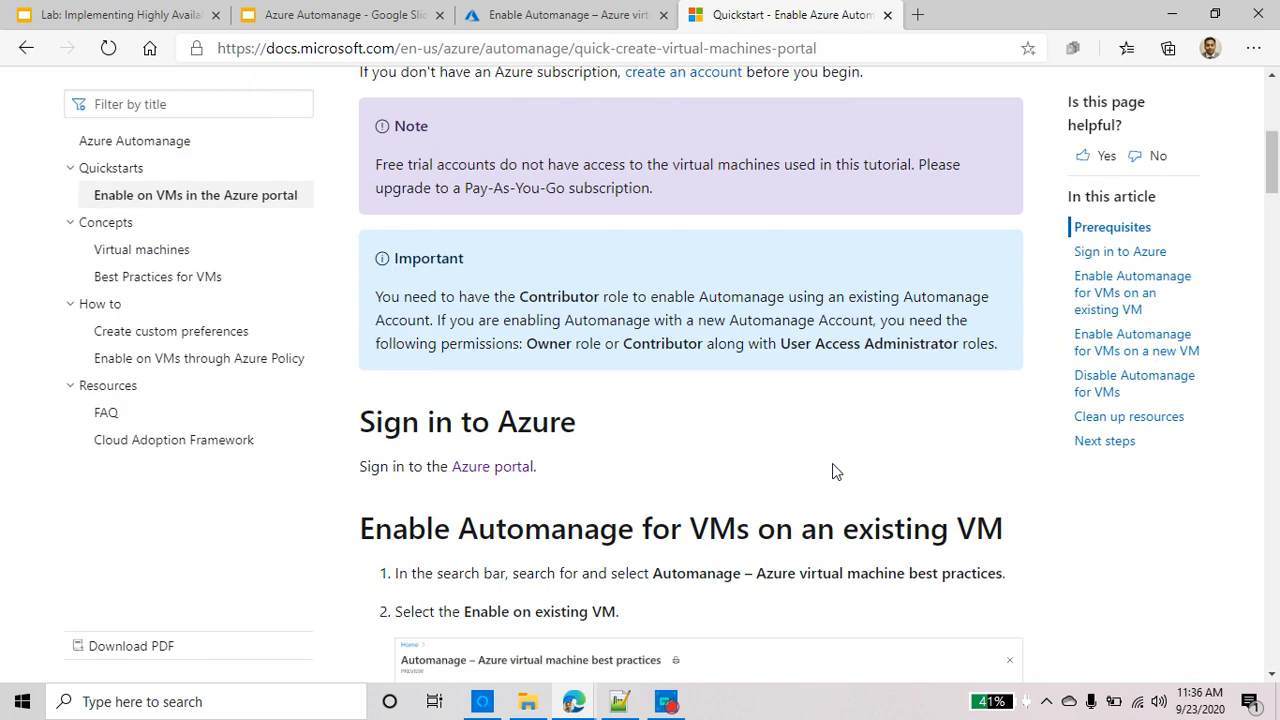
pyautogui.scroll(-10, 836, 470)
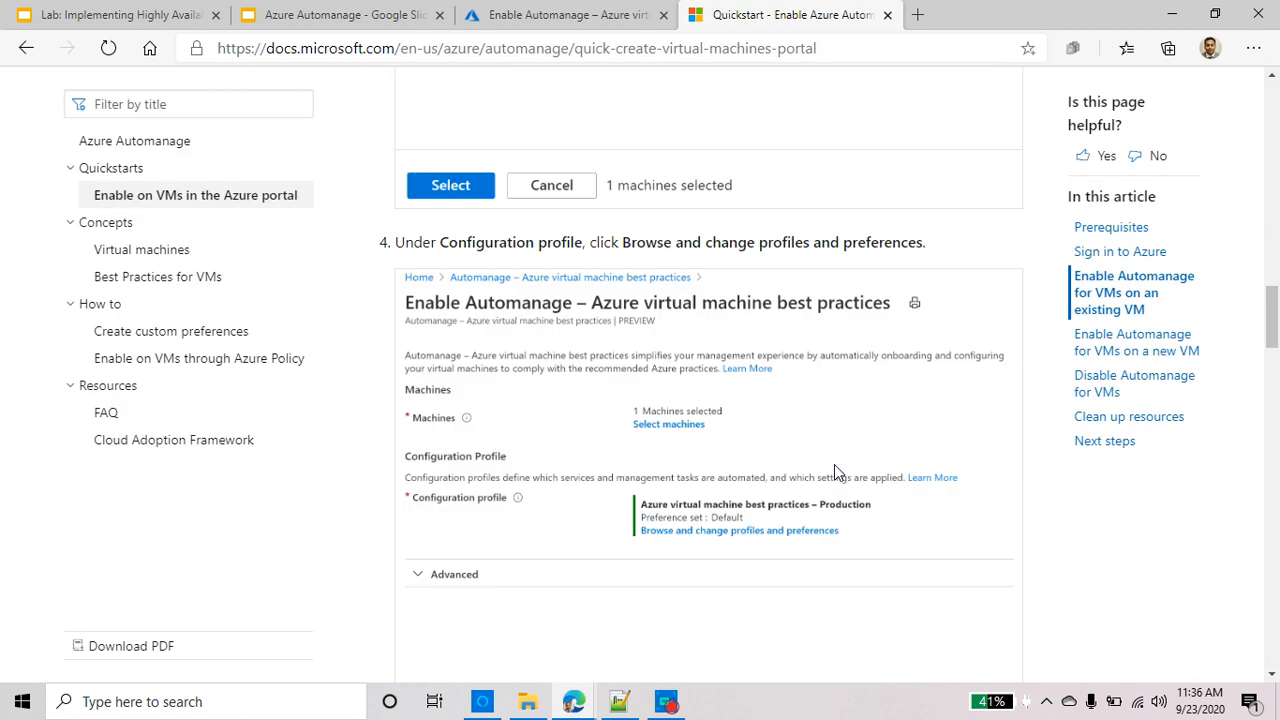
pyautogui.scroll(-15, 838, 475)
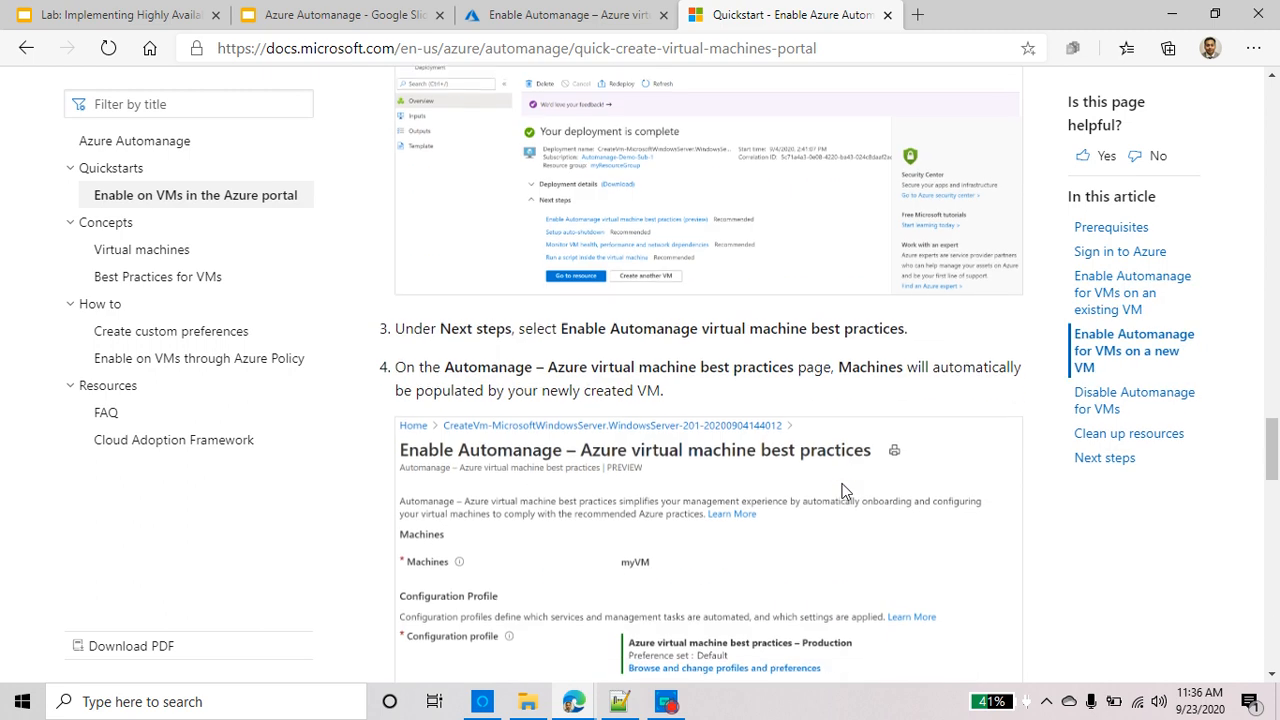
pyautogui.scroll(-15, 845, 494)
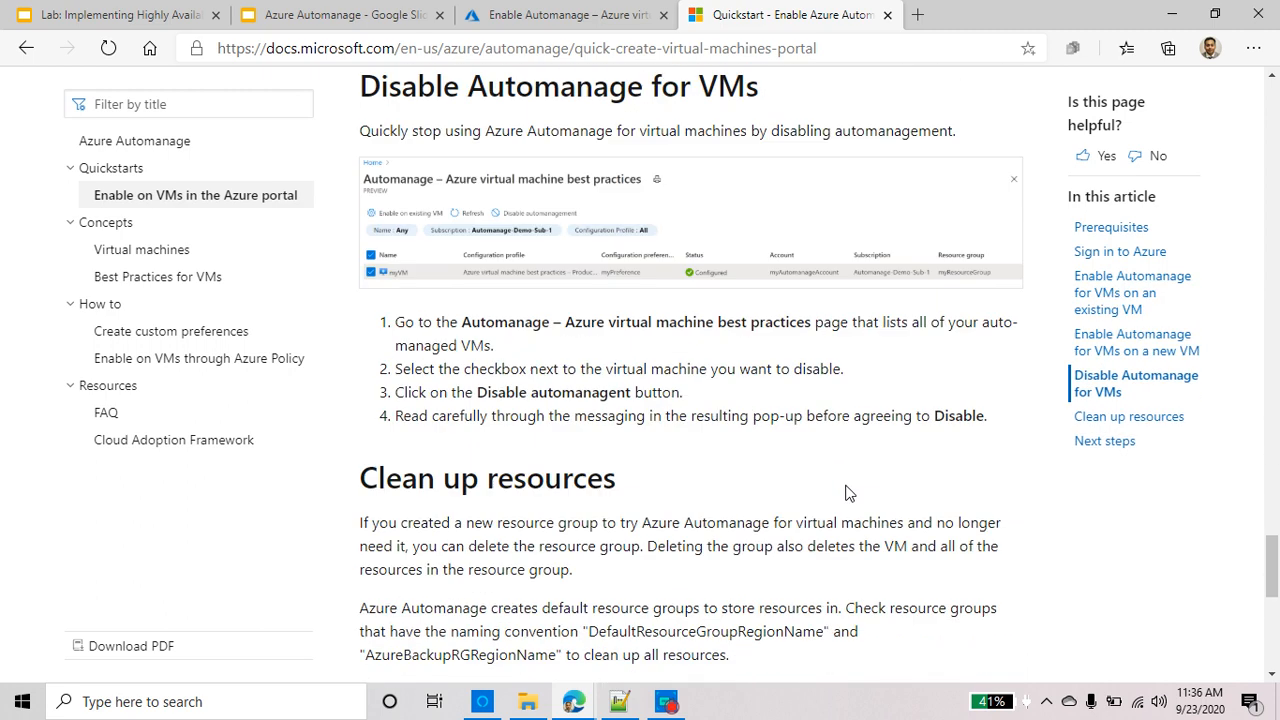
pyautogui.scroll(-3, 850, 493)
pyautogui.scroll(-2, 852, 490)
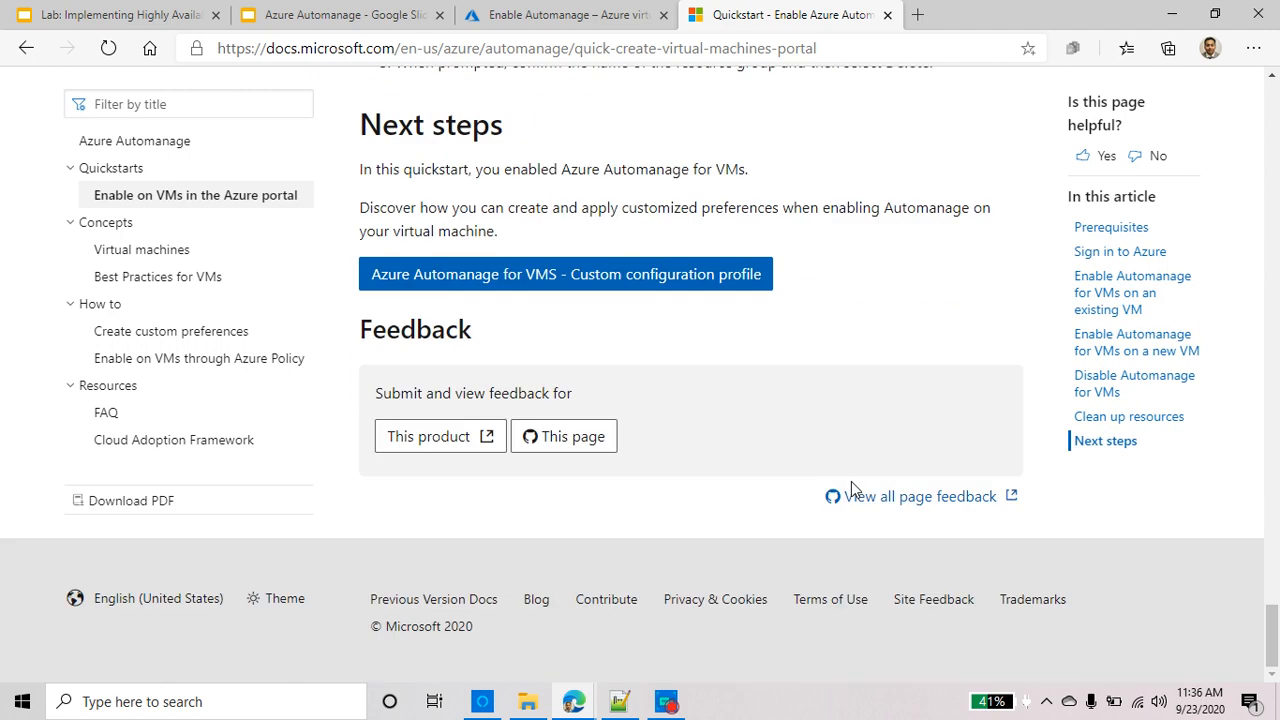
# Copy the quickstart page's web address
pyautogui.click(760, 47)
pyautogui.rightClick(760, 47)
pyautogui.click(830, 204)
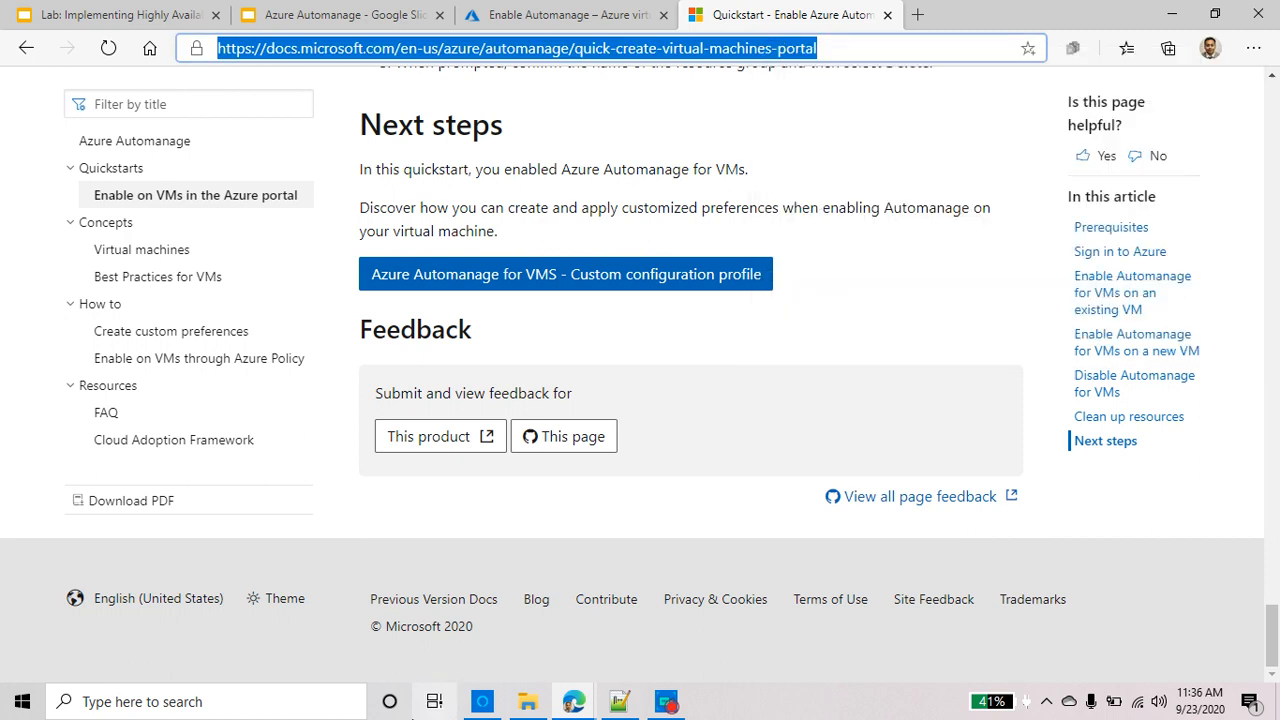
# Paste the quickstart-create-virtual-machines-portal URL onto line 2 in Notepad++ and select it
pyautogui.hotkey('alt', 'Tab')
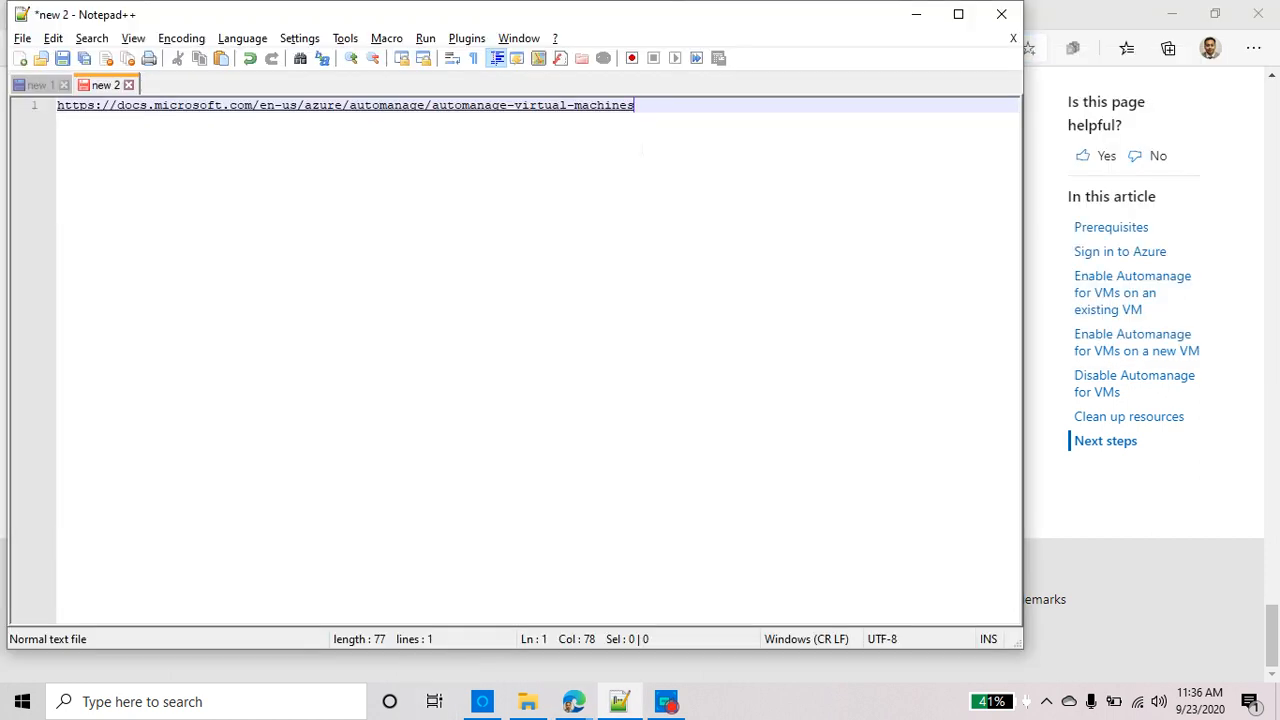
pyautogui.press('Return')
pyautogui.hotkey('ctrl', 'v')
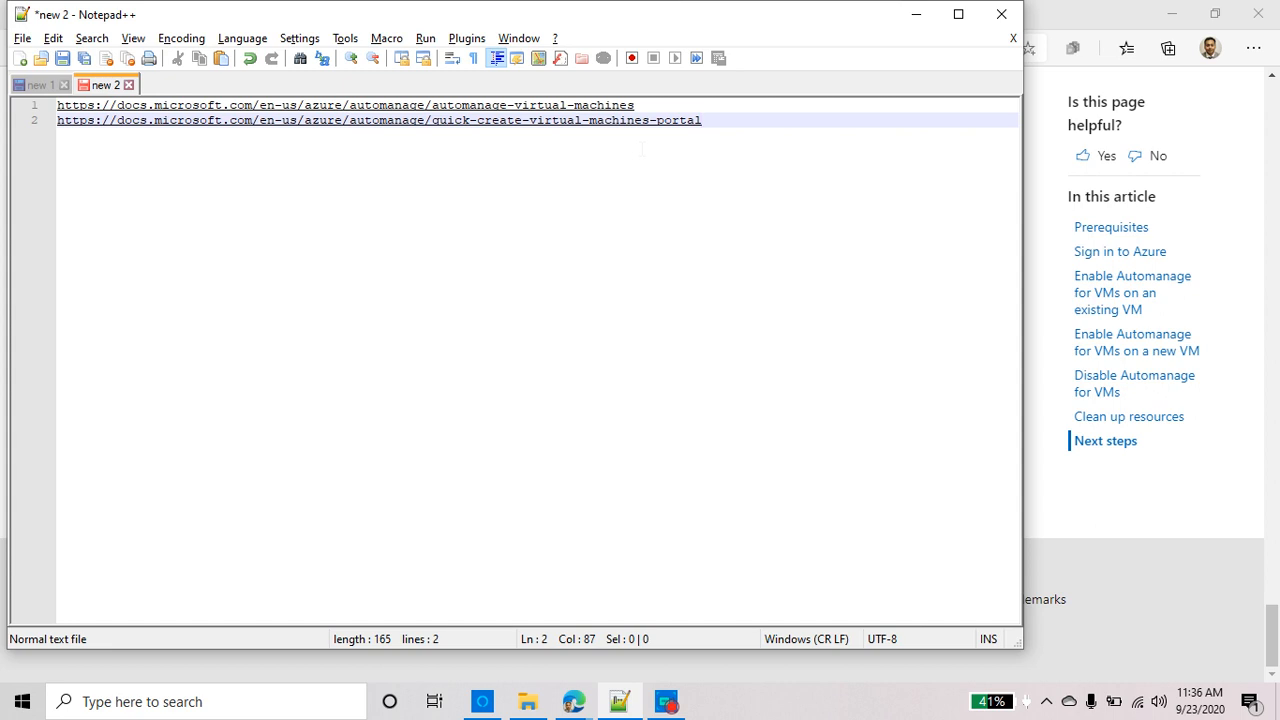
pyautogui.tripleClick(668, 122)
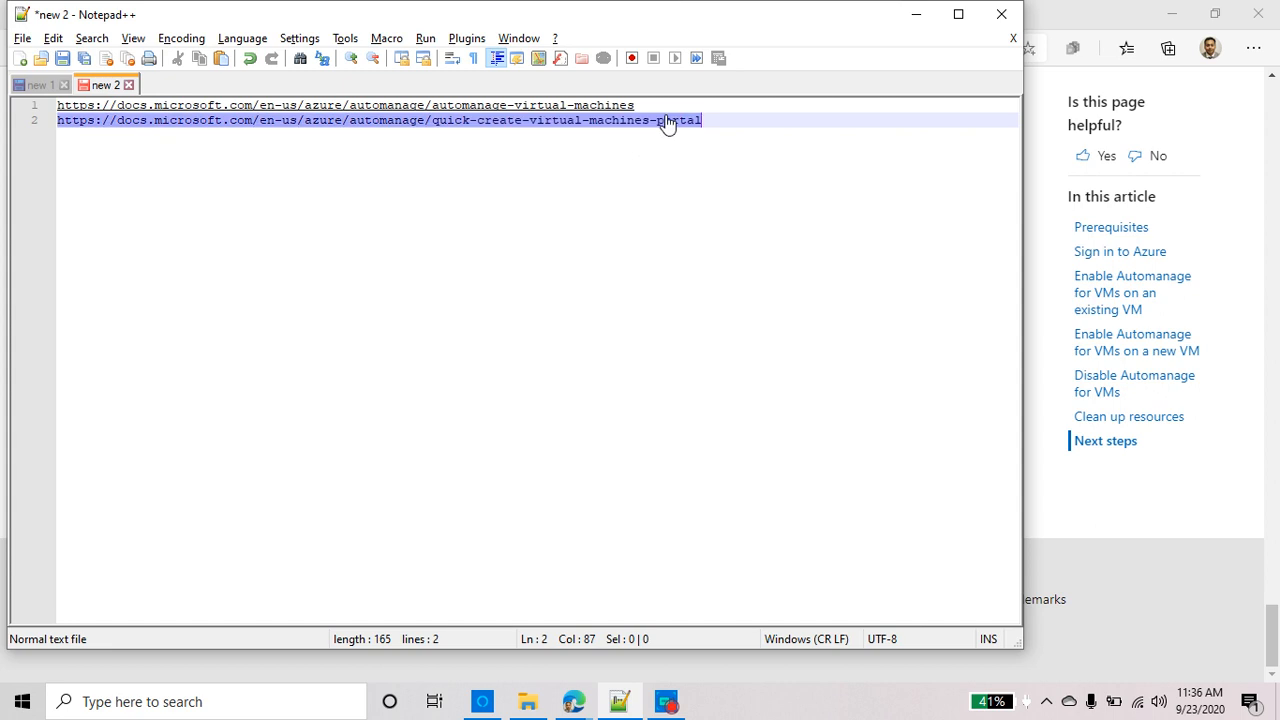